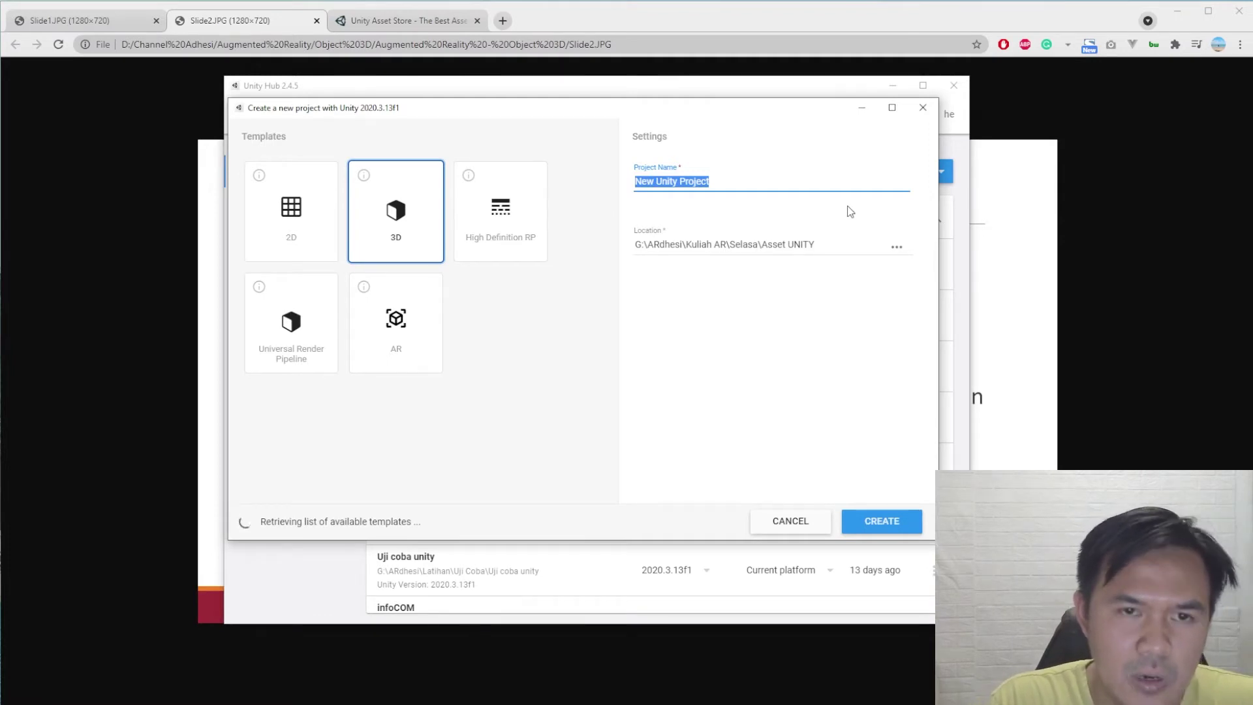
Name the project "Object 3D" and set its location to a new folder "Latihan Object 3D" inside Kuliah AR
type("Object 3D")
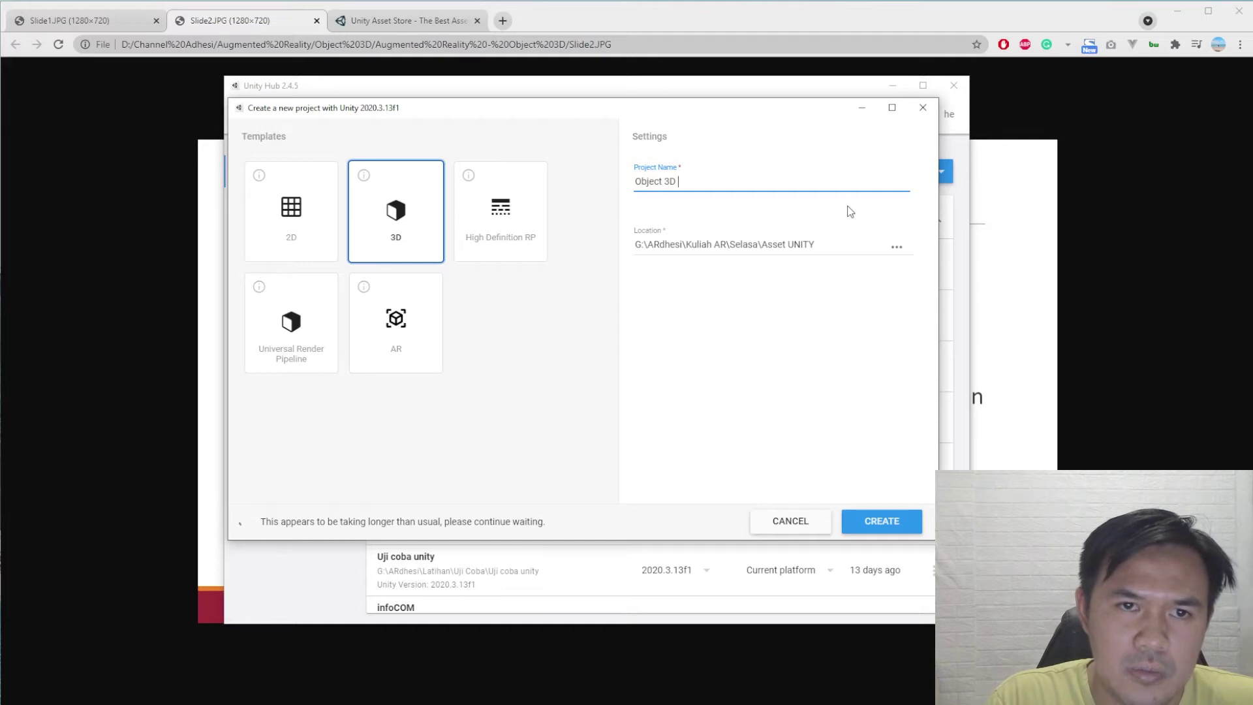
left_click(897, 247)
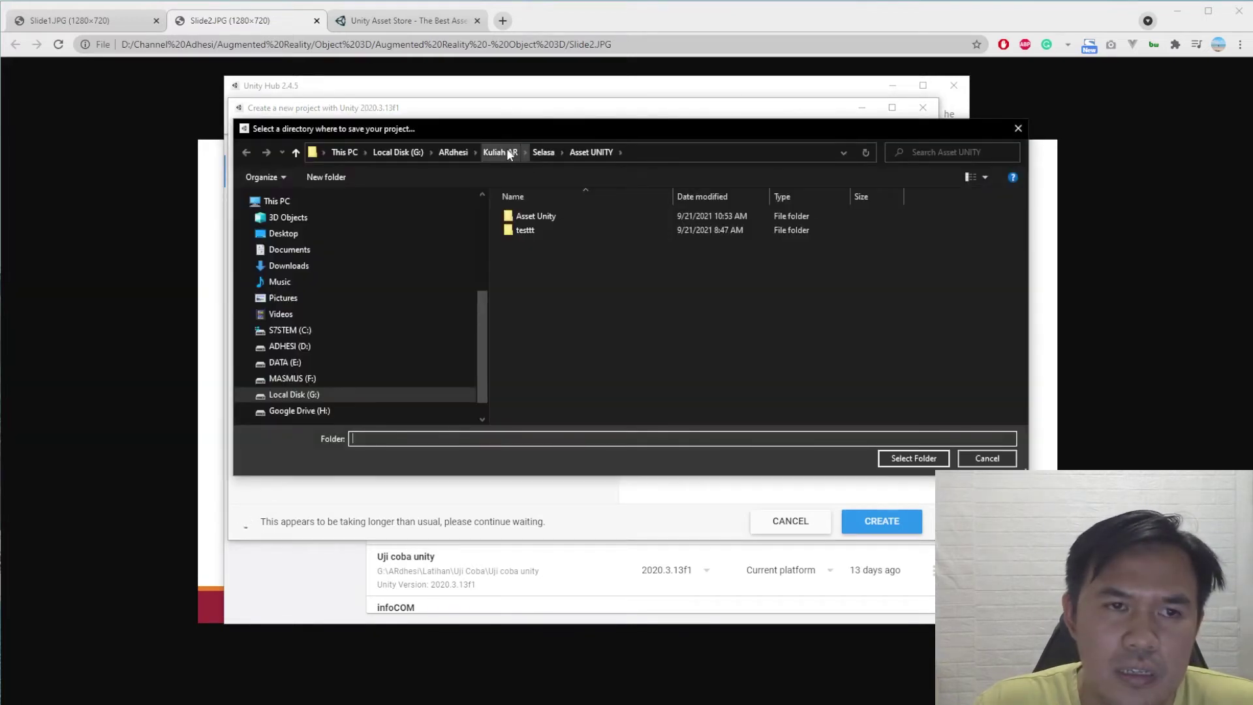
left_click(509, 154)
left_click(328, 175)
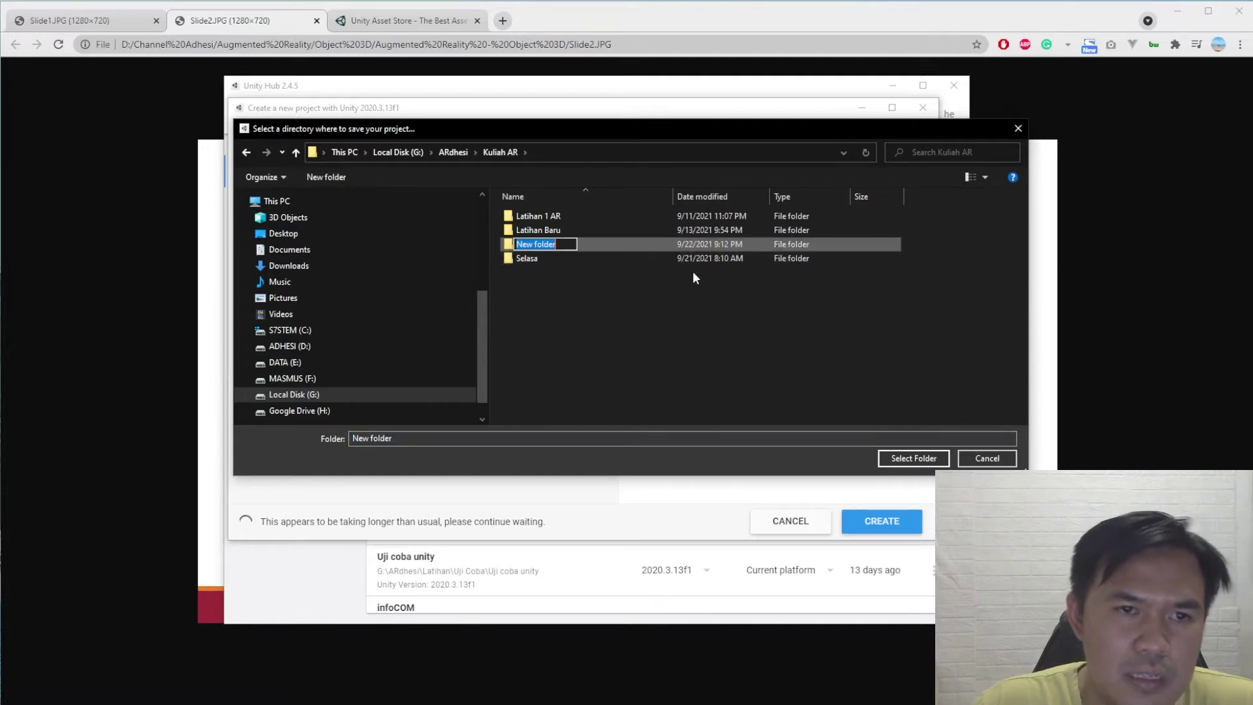
type("Lati")
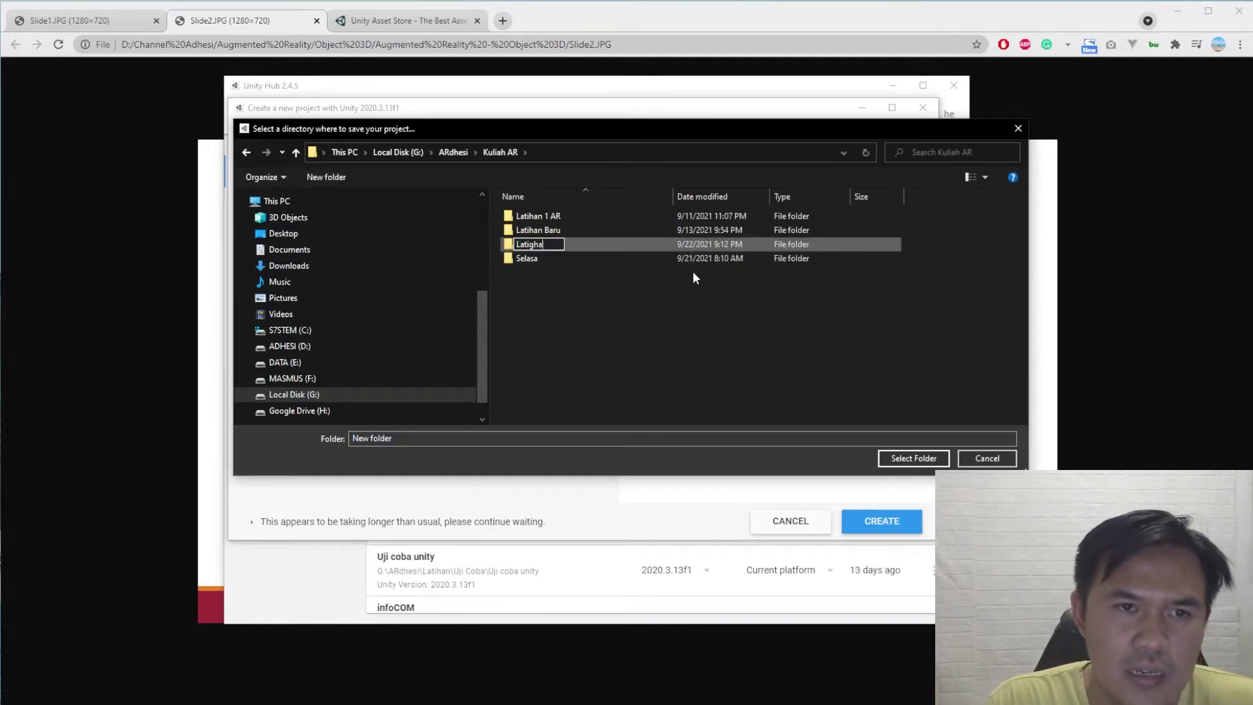
type("han Ob")
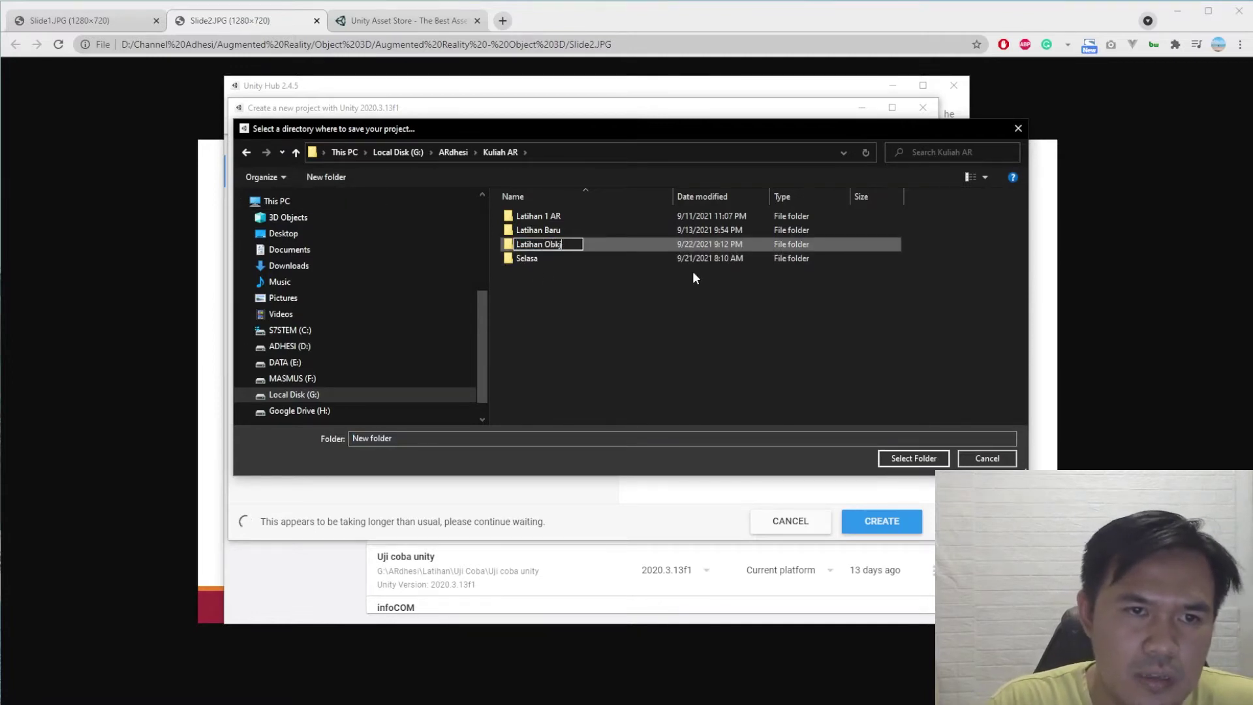
type("ject 3")
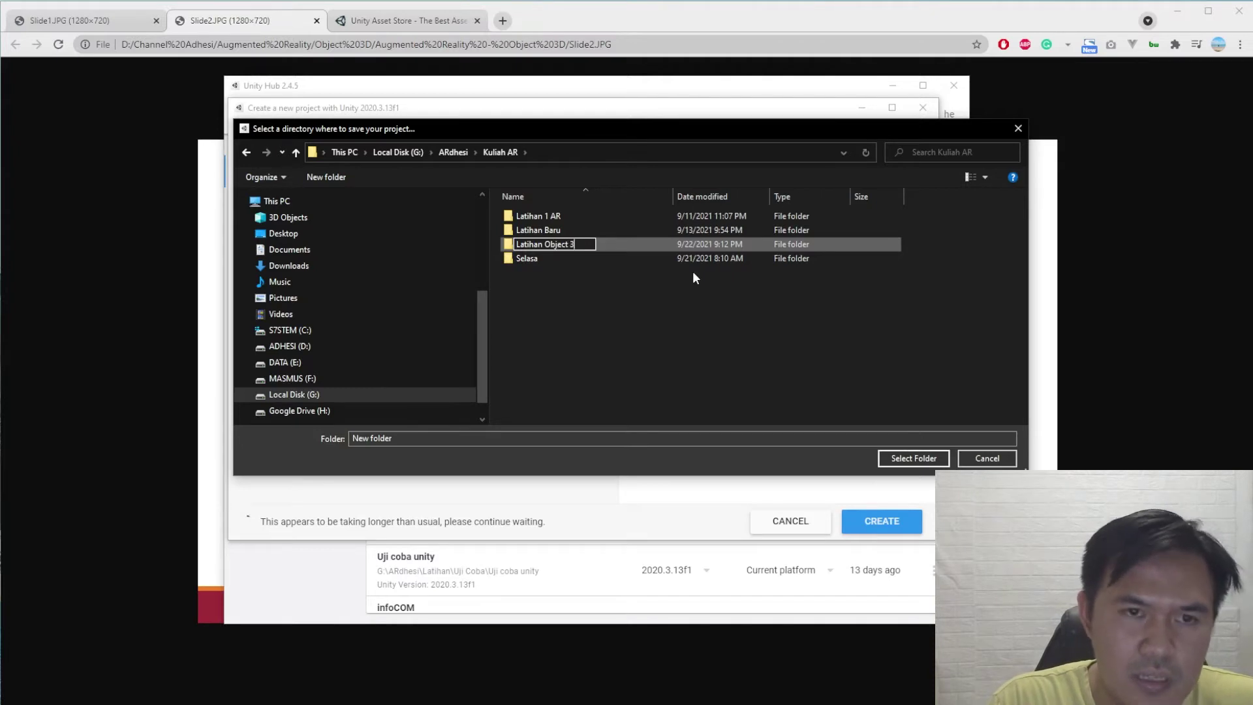
type("D")
key("Return")
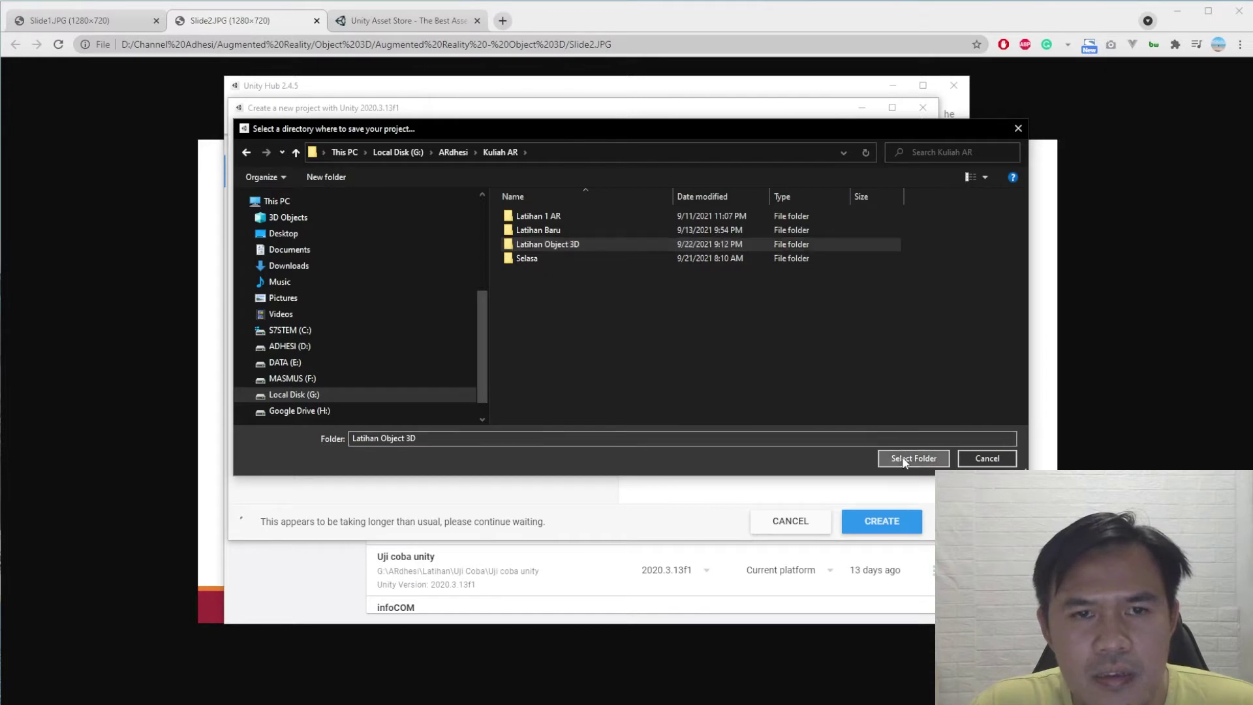
left_click(902, 457)
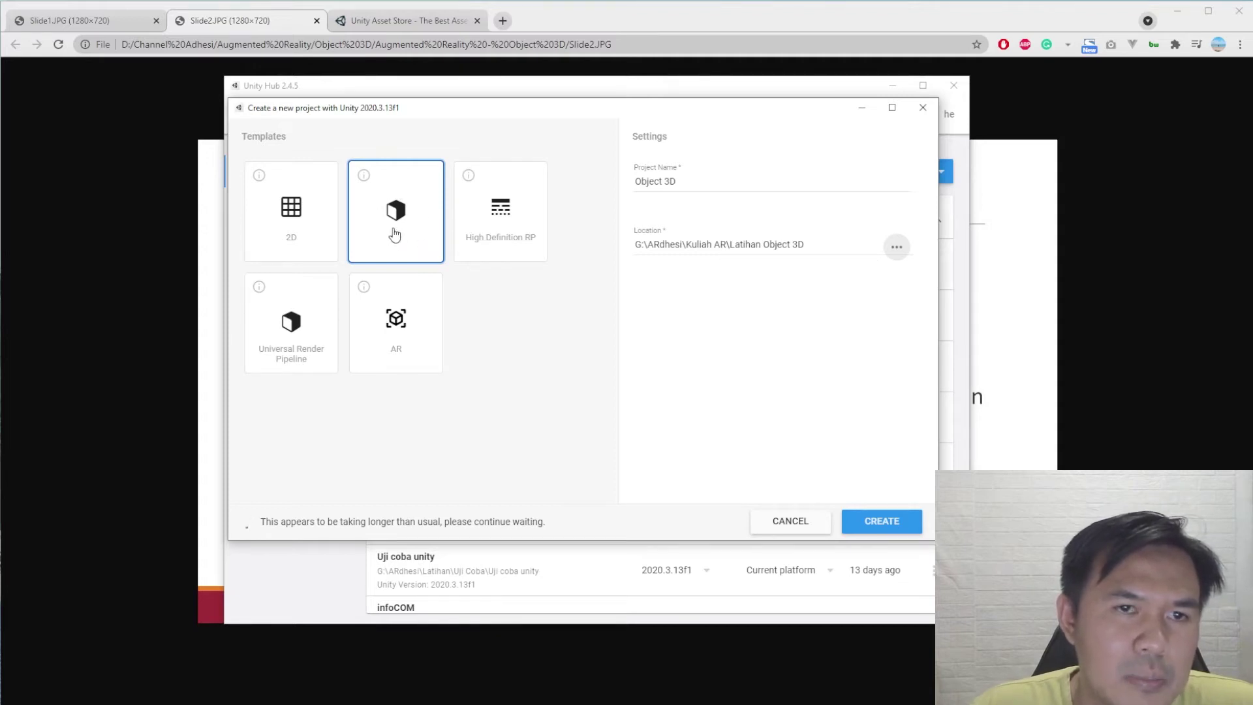
Create the 3D project and enlarge the editor window to fill the screen
left_click_drag(483, 115, 496, 130)
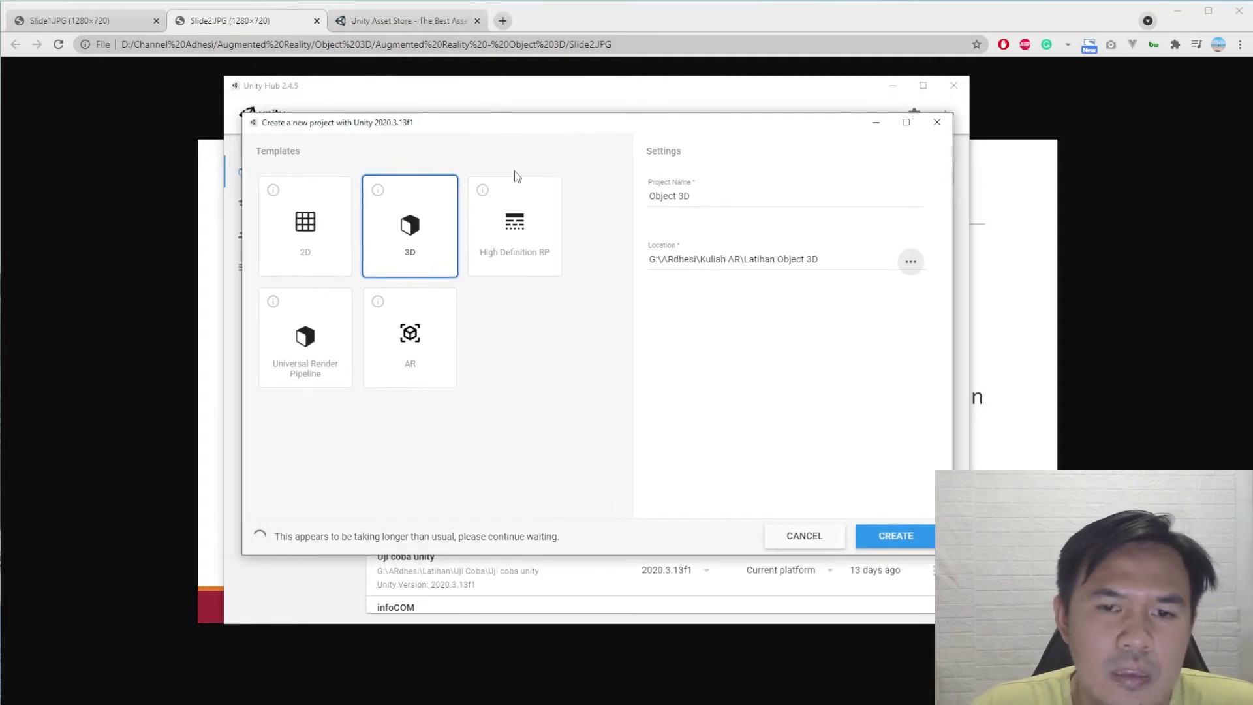
left_click(890, 536)
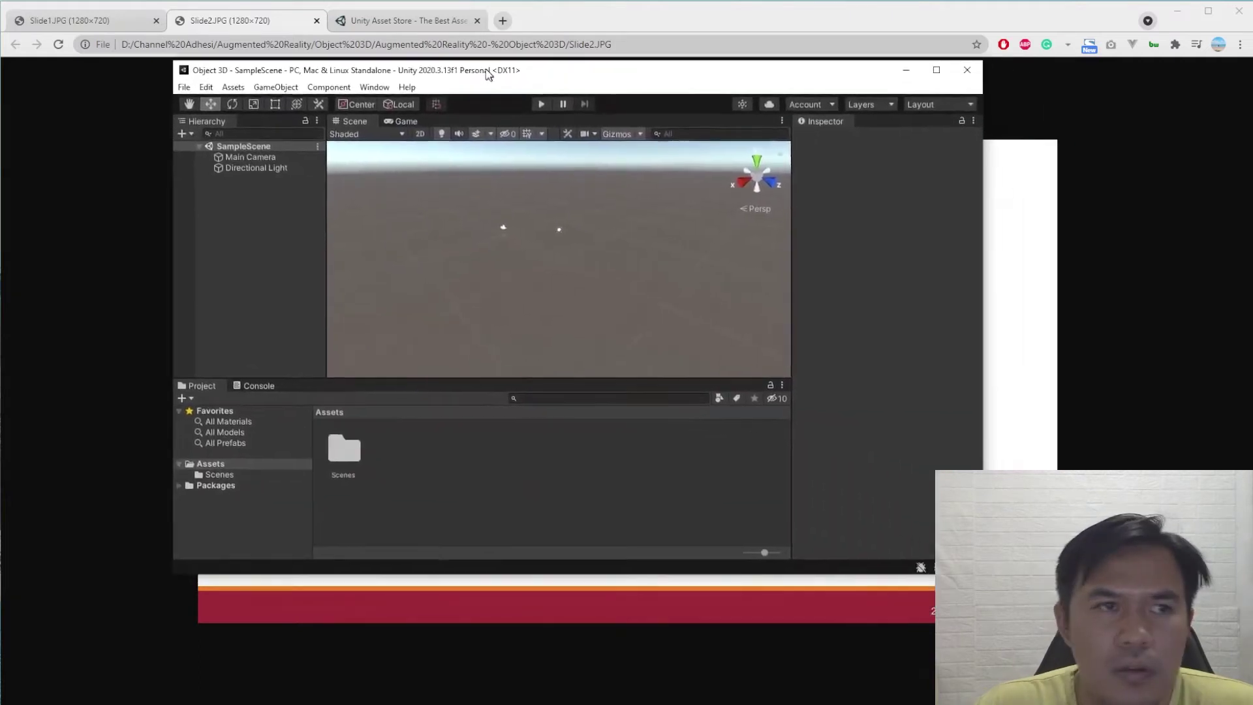
left_click_drag(482, 76, 315, 14)
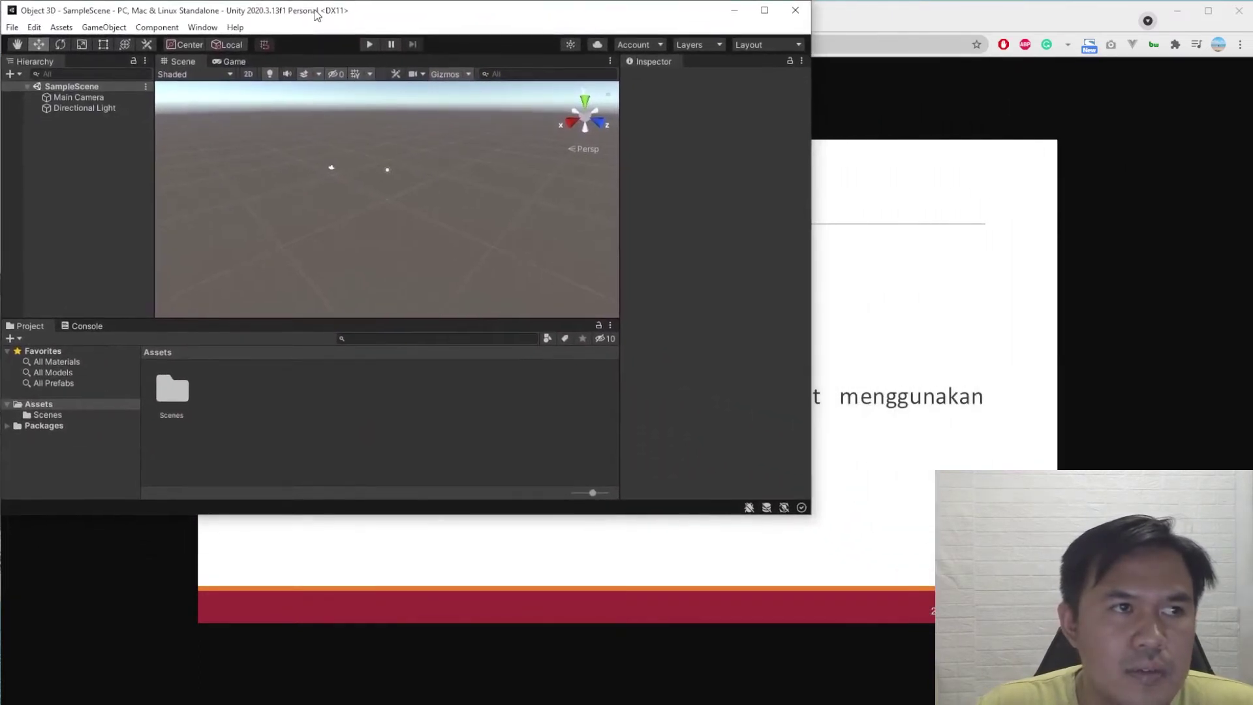
left_click_drag(812, 196, 1252, 182)
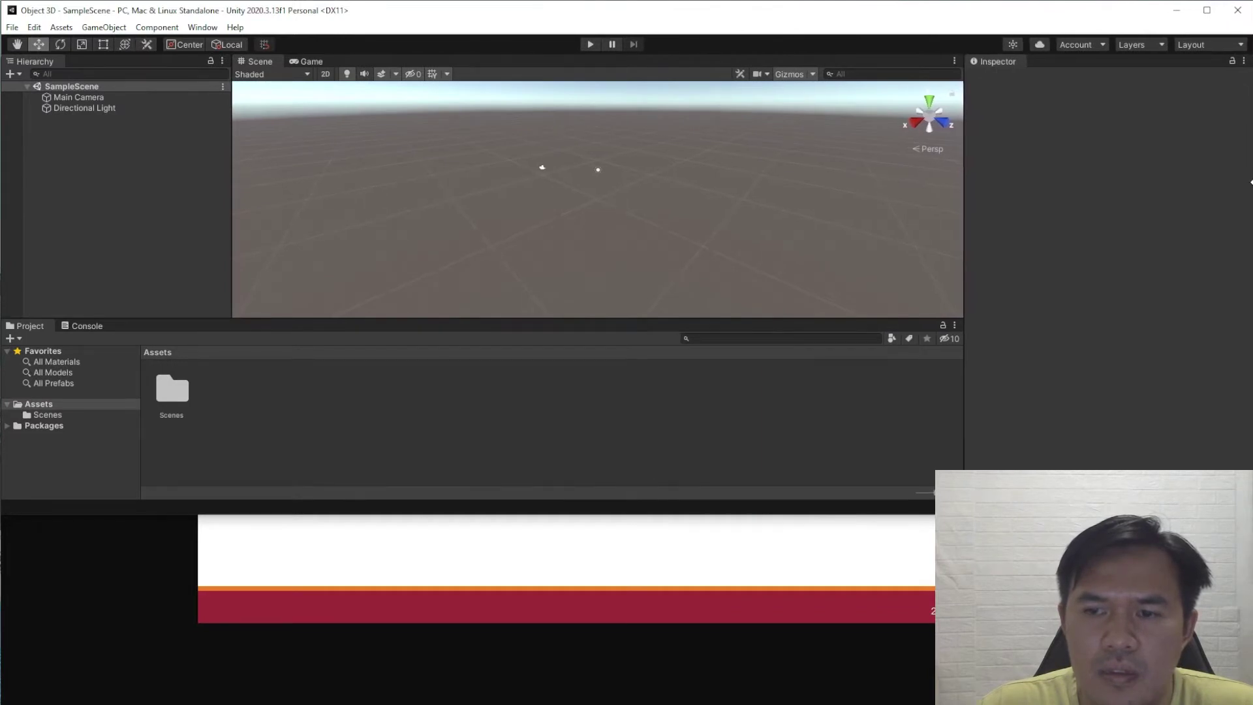
left_click_drag(606, 509, 557, 696)
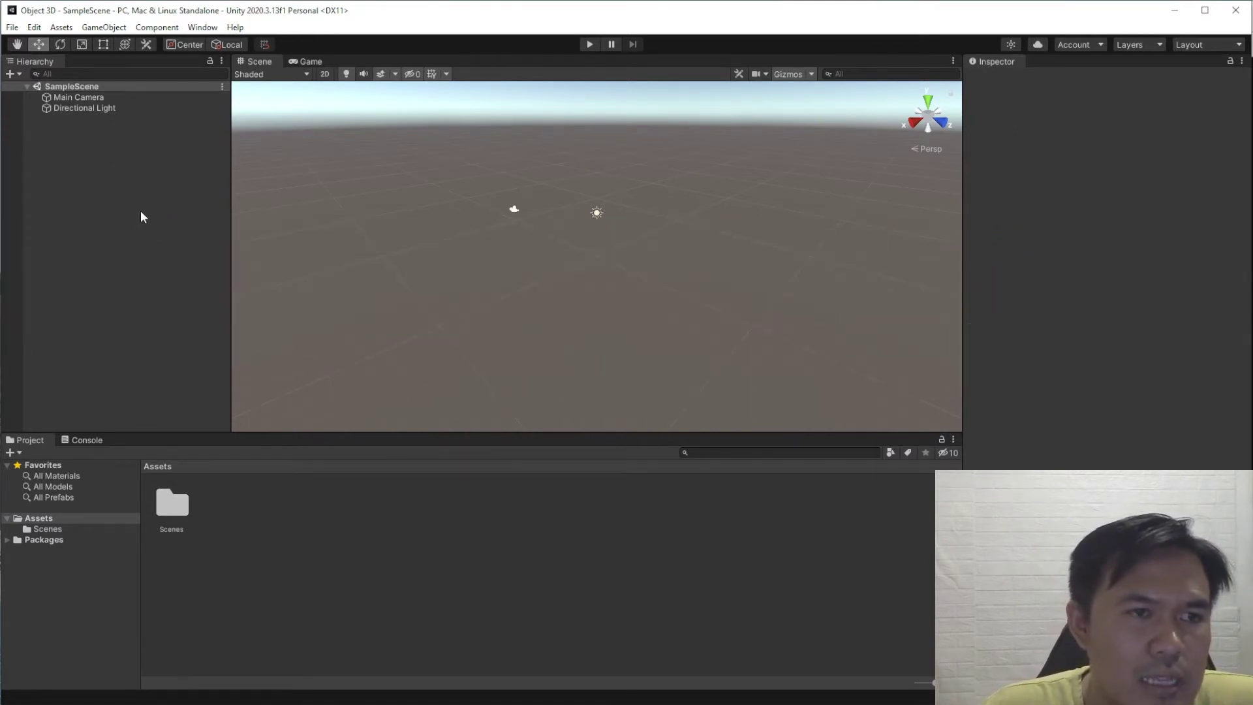
Add a 3D Cube object to the SampleScene
right_click(128, 210)
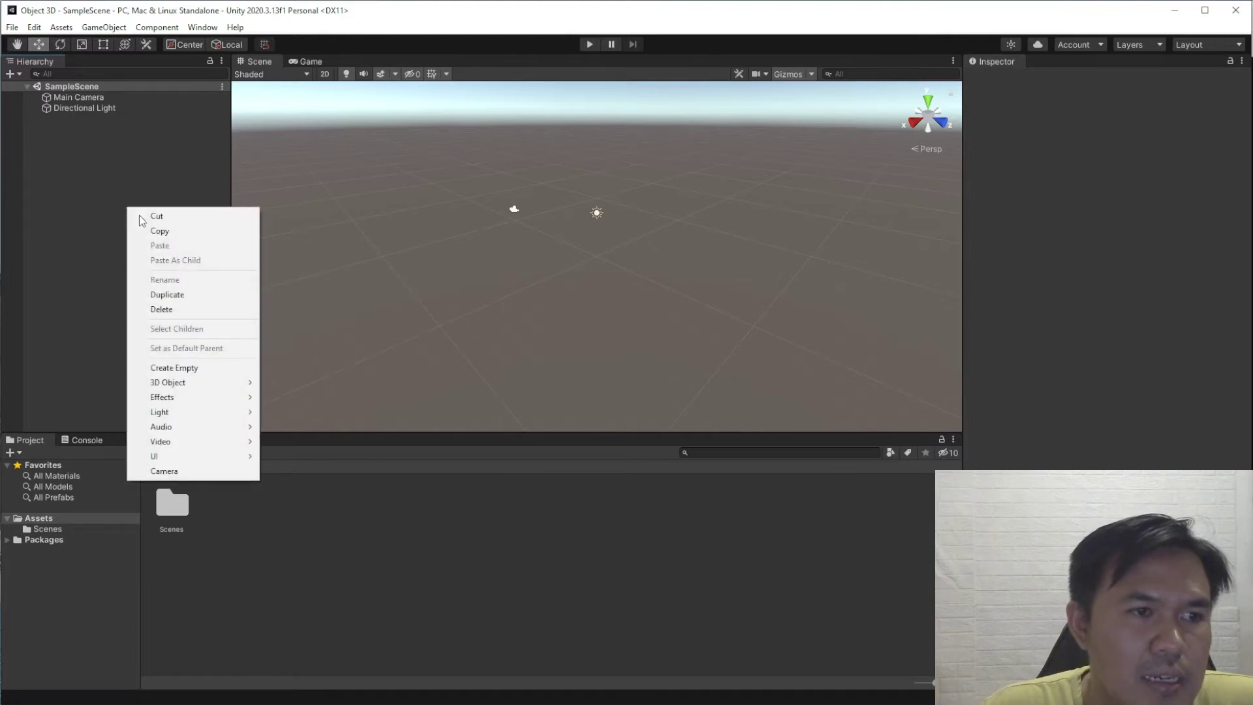
mouse_move(176, 389)
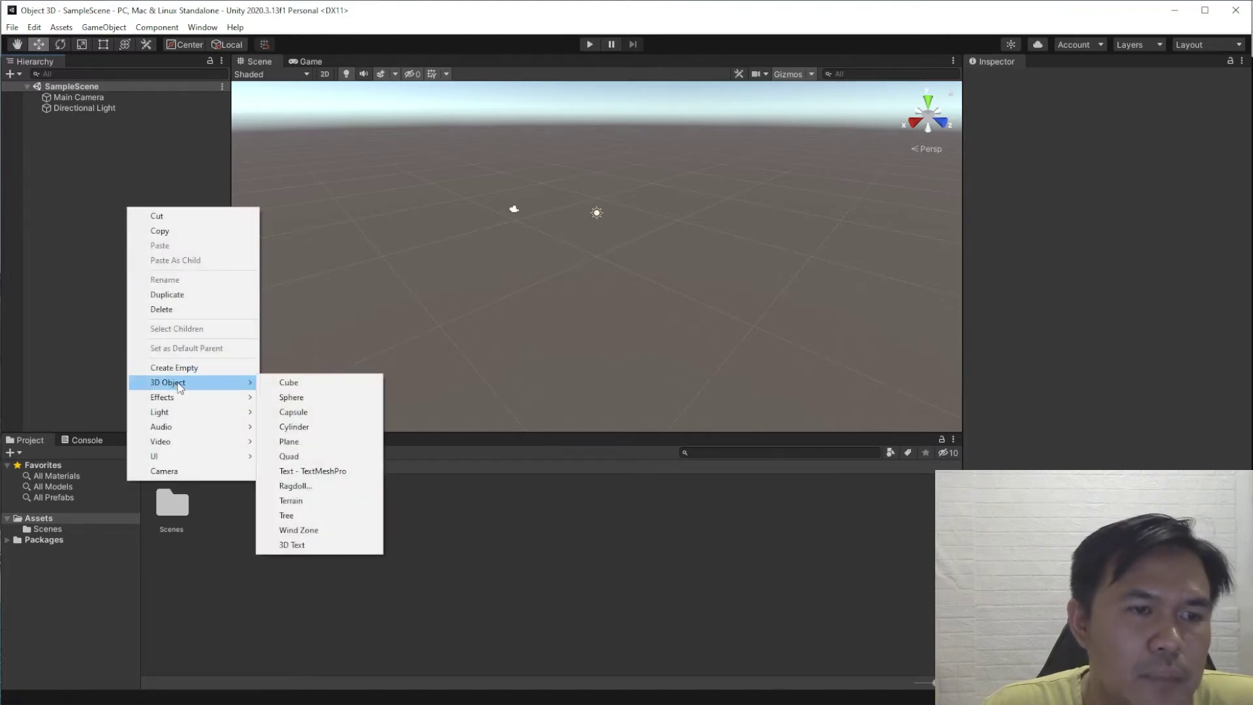
left_click(295, 385)
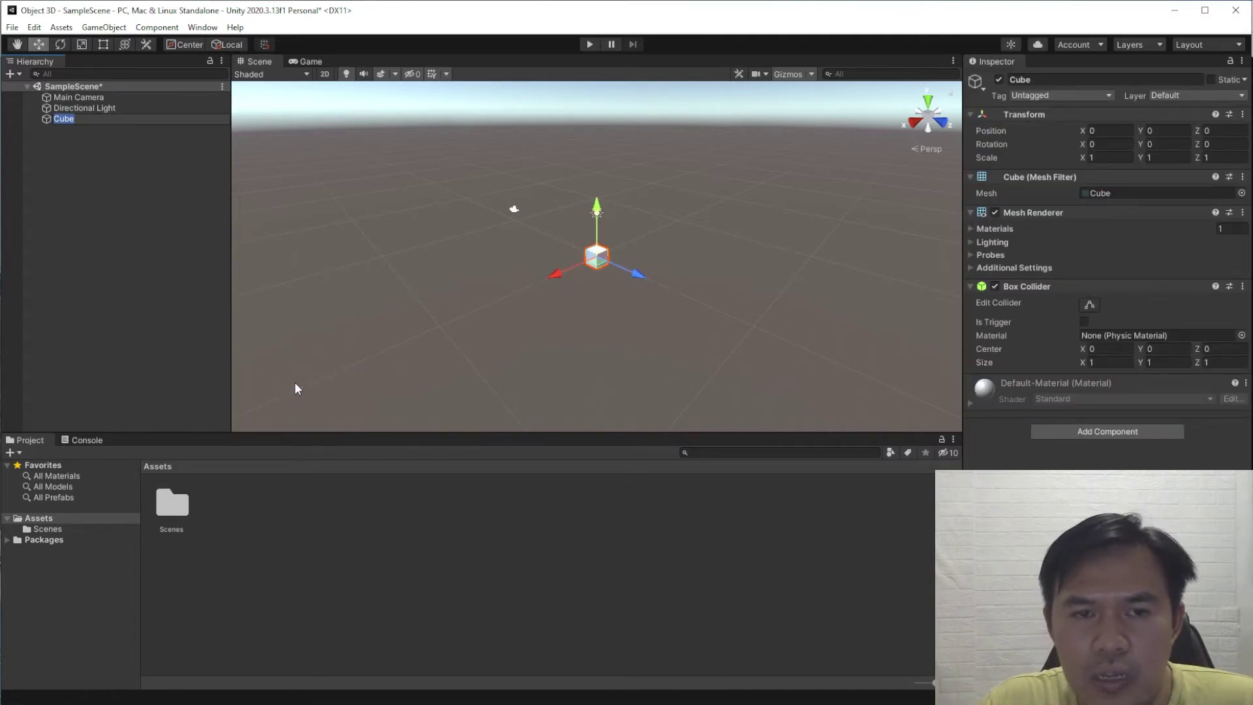
left_click(594, 259)
left_click_drag(594, 258, 590, 251)
key("ctrl+z")
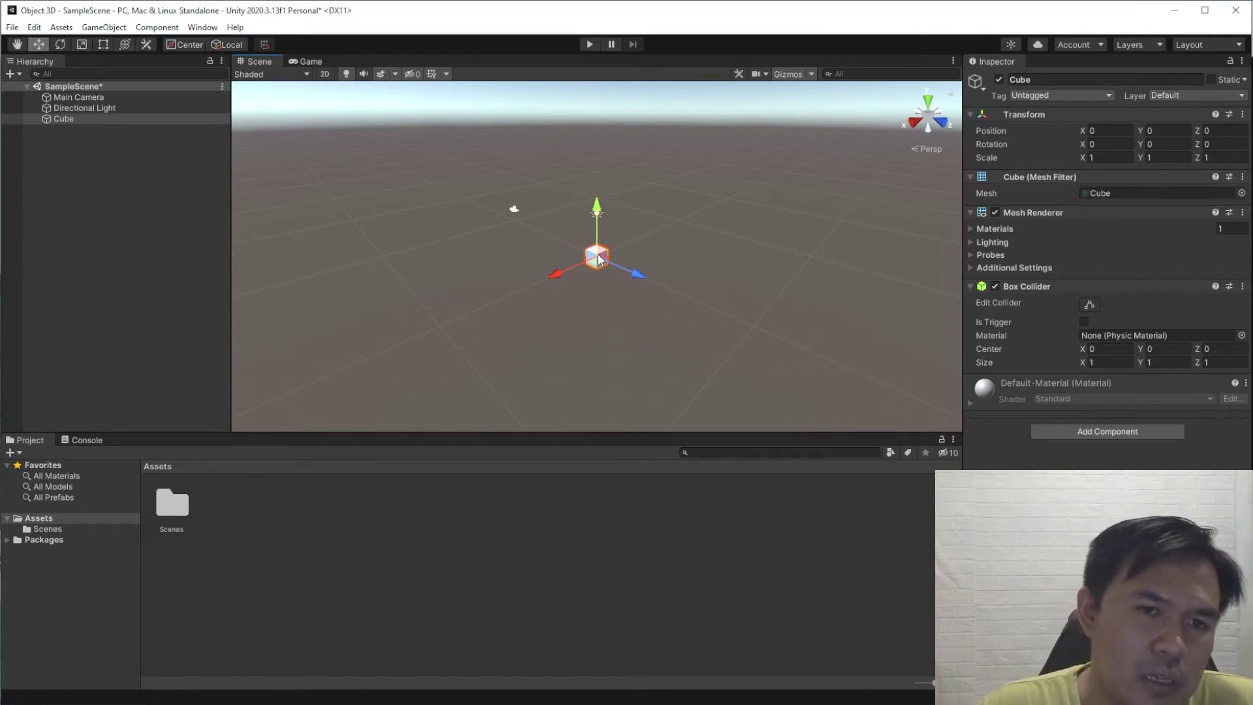
Enlarge the cube uniformly with the Rect tool to a scale of about 5.94 on every axis
left_click_drag(601, 267, 644, 297, "alt")
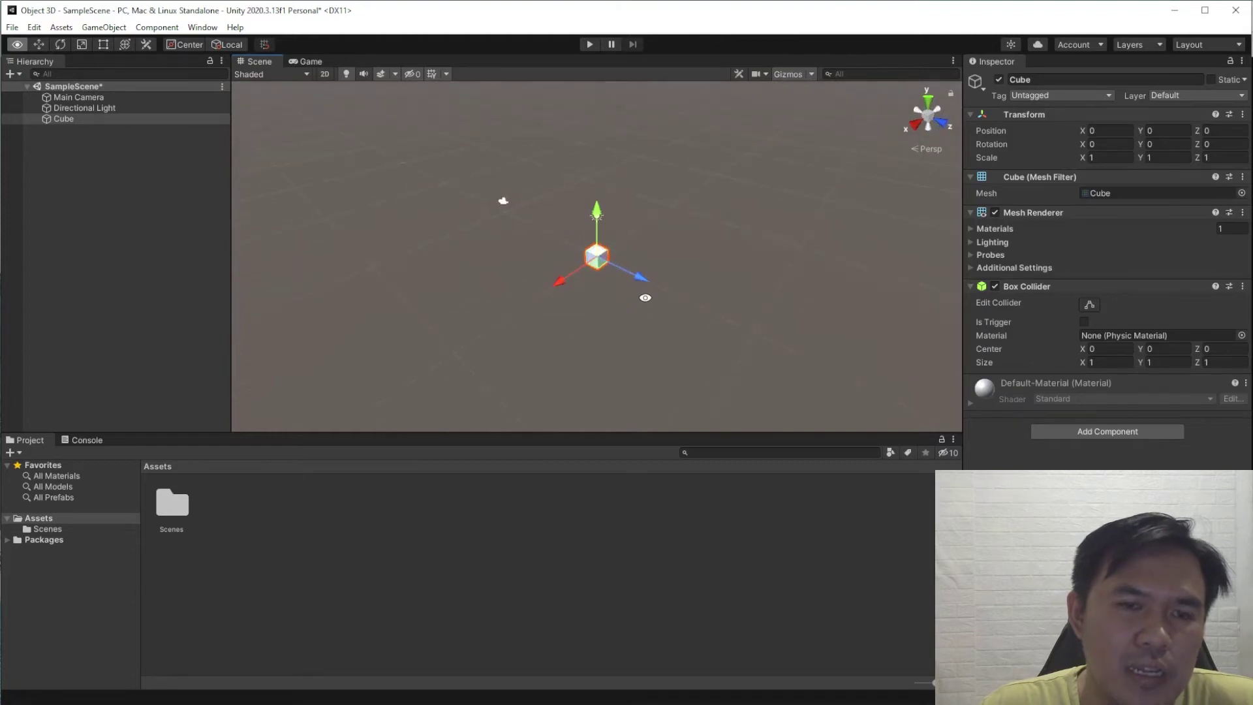
left_click(103, 44)
left_click_drag(606, 246, 713, 262)
left_click(781, 256)
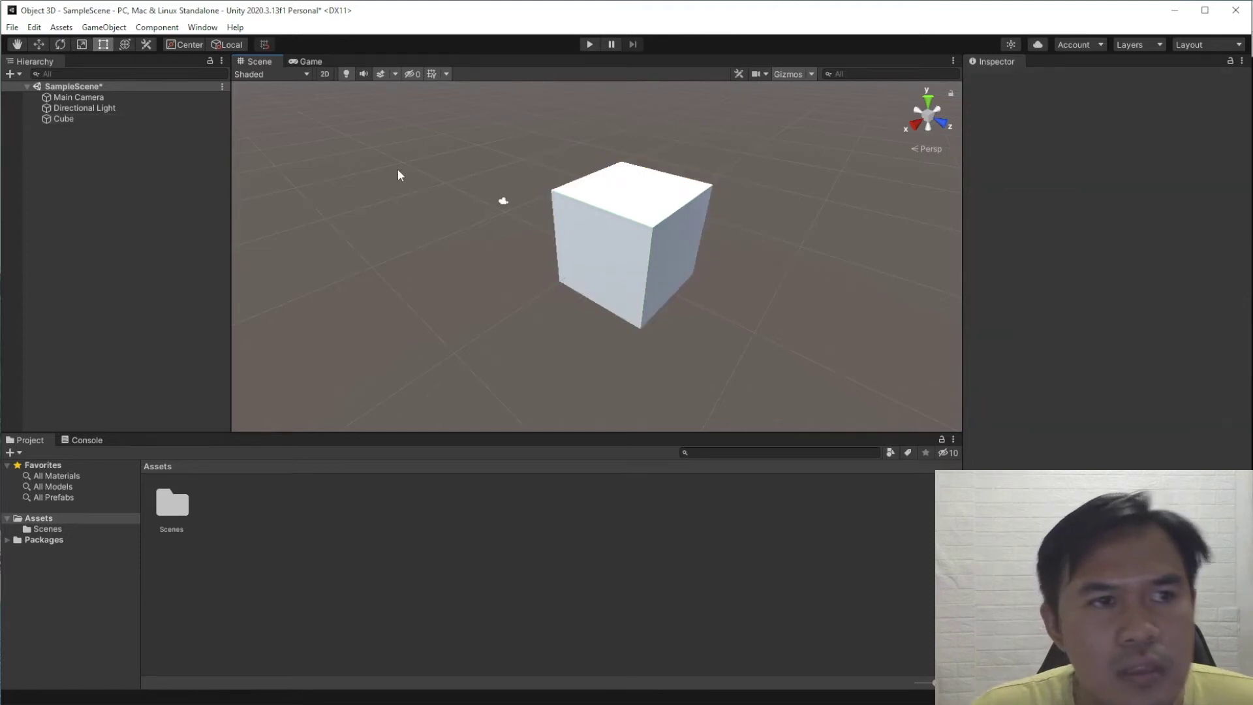
Compare how the enlarged cube appears in the Game view and from another angle in the Scene view
left_click(307, 62)
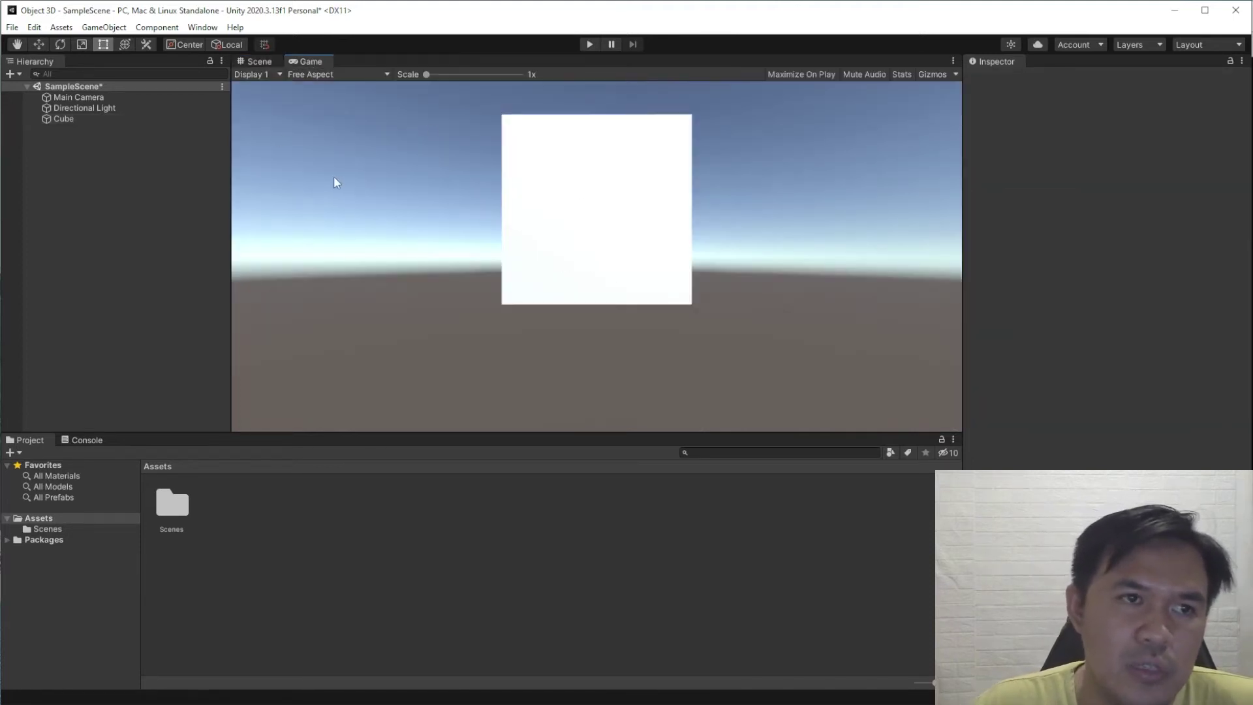
left_click(248, 63)
left_click(599, 212)
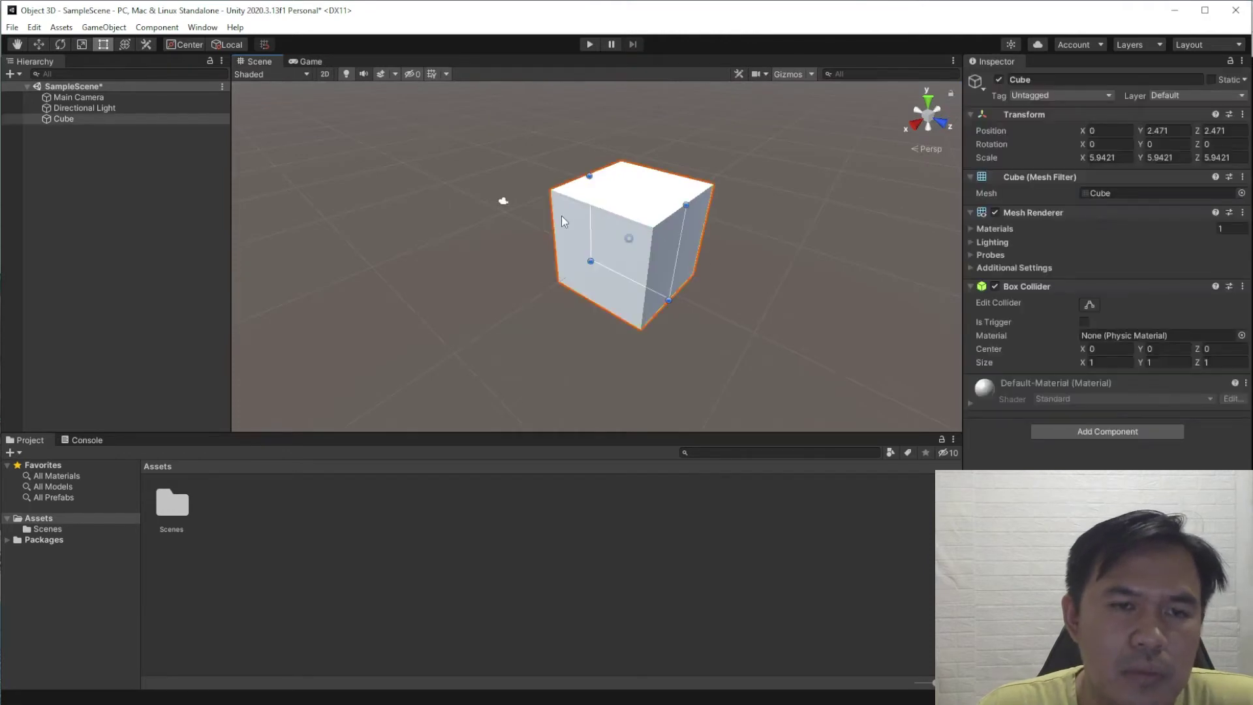
left_click_drag(748, 272, 606, 320, "alt")
left_click(638, 316)
left_click(305, 61)
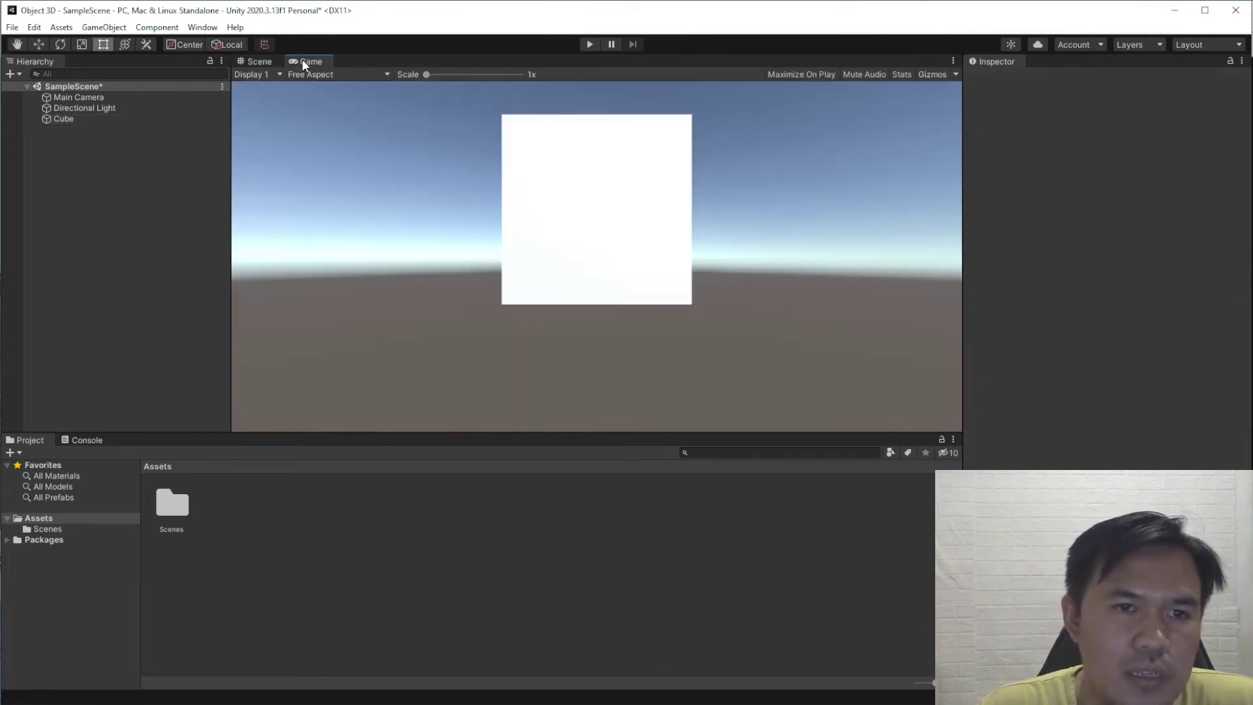
left_click(259, 62)
Raise the cube slightly with the Move tool and flatten it with the Rect tool to a scale of about 5.94 × 0.61 × 8.61
left_click(577, 261)
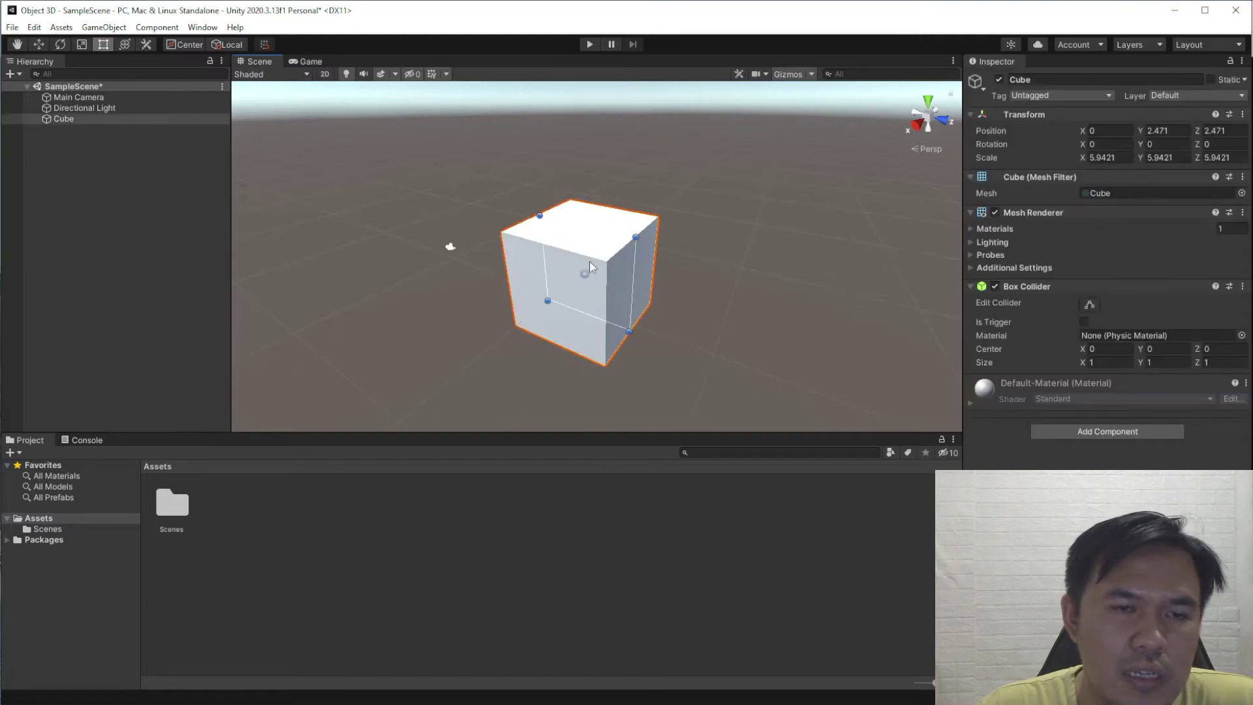
mouse_move(635, 239)
left_mouse_down()
mouse_move(613, 274)
mouse_move(639, 249)
left_mouse_up()
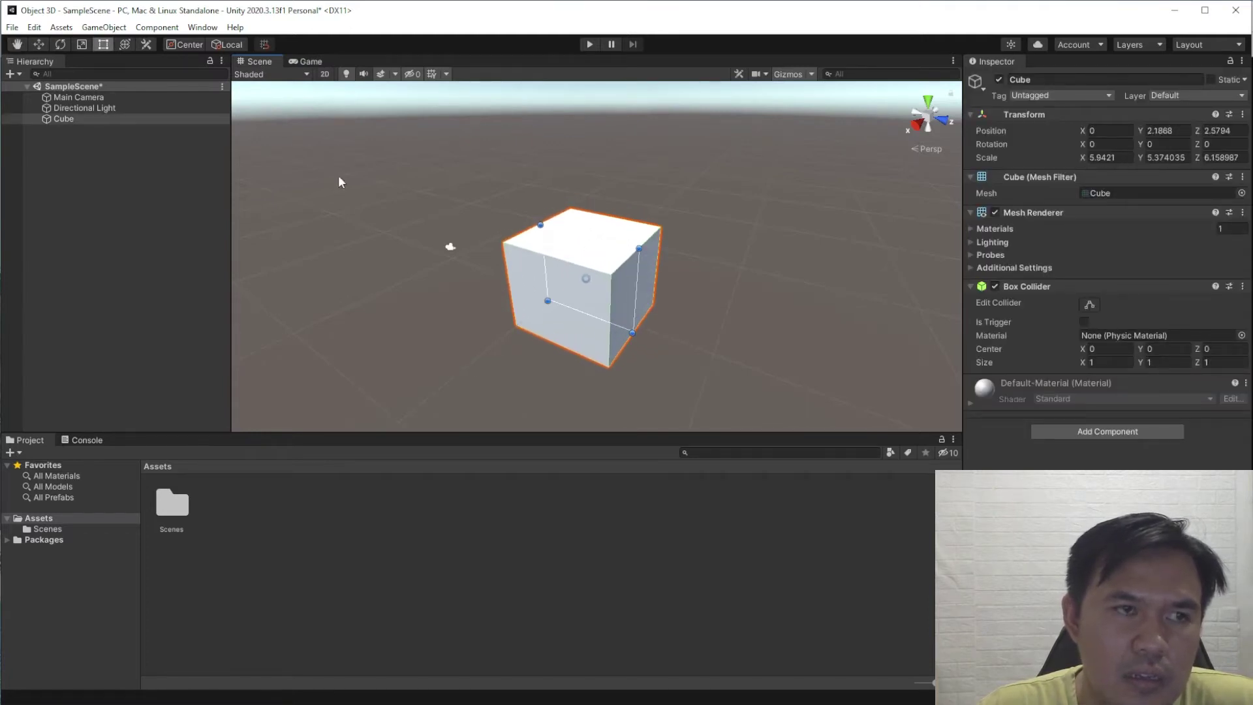
left_click(82, 44)
key("alt")
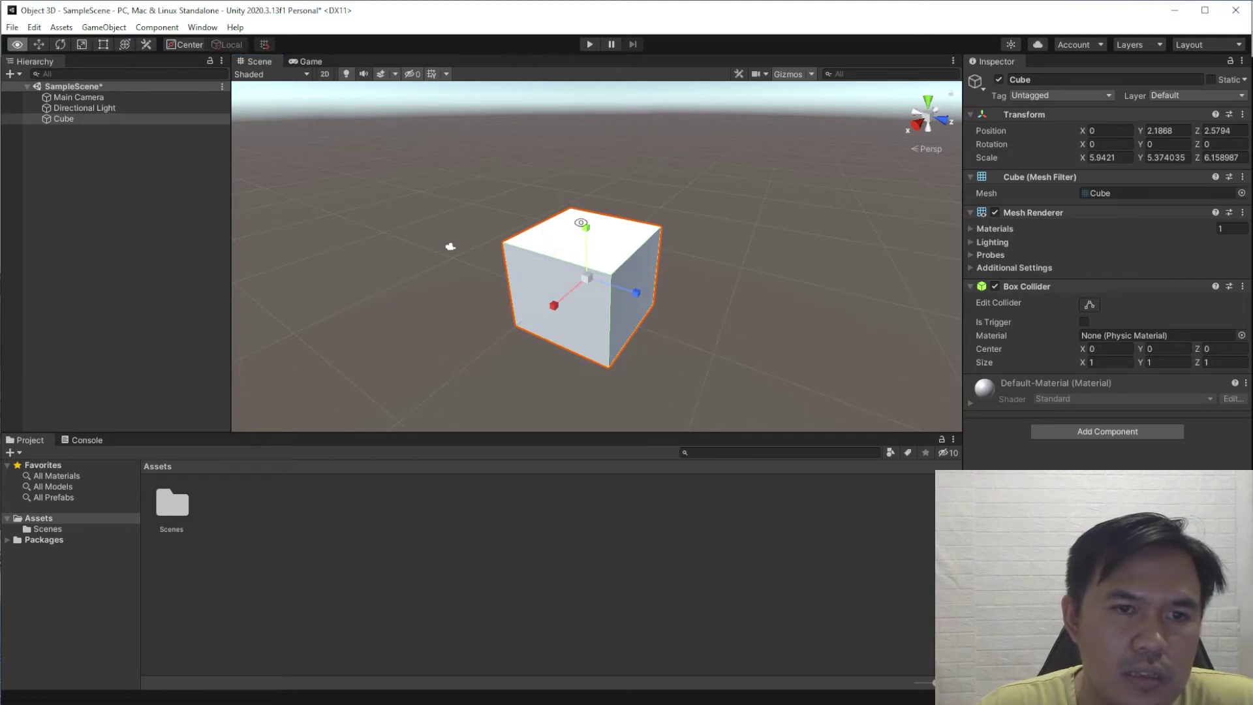
left_click(57, 44)
left_click(39, 44)
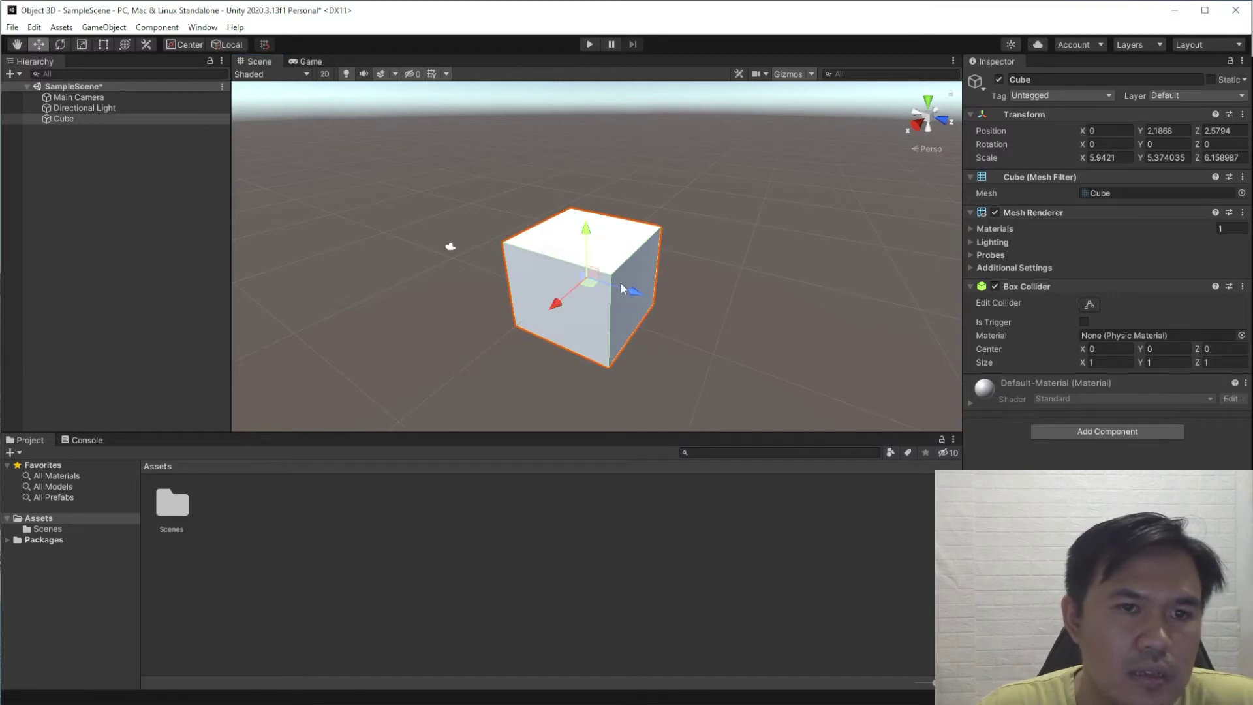
mouse_move(587, 233)
left_mouse_down()
mouse_move(585, 258)
mouse_move(587, 220)
left_mouse_up()
left_click(103, 45)
left_click_drag(535, 212, 516, 273)
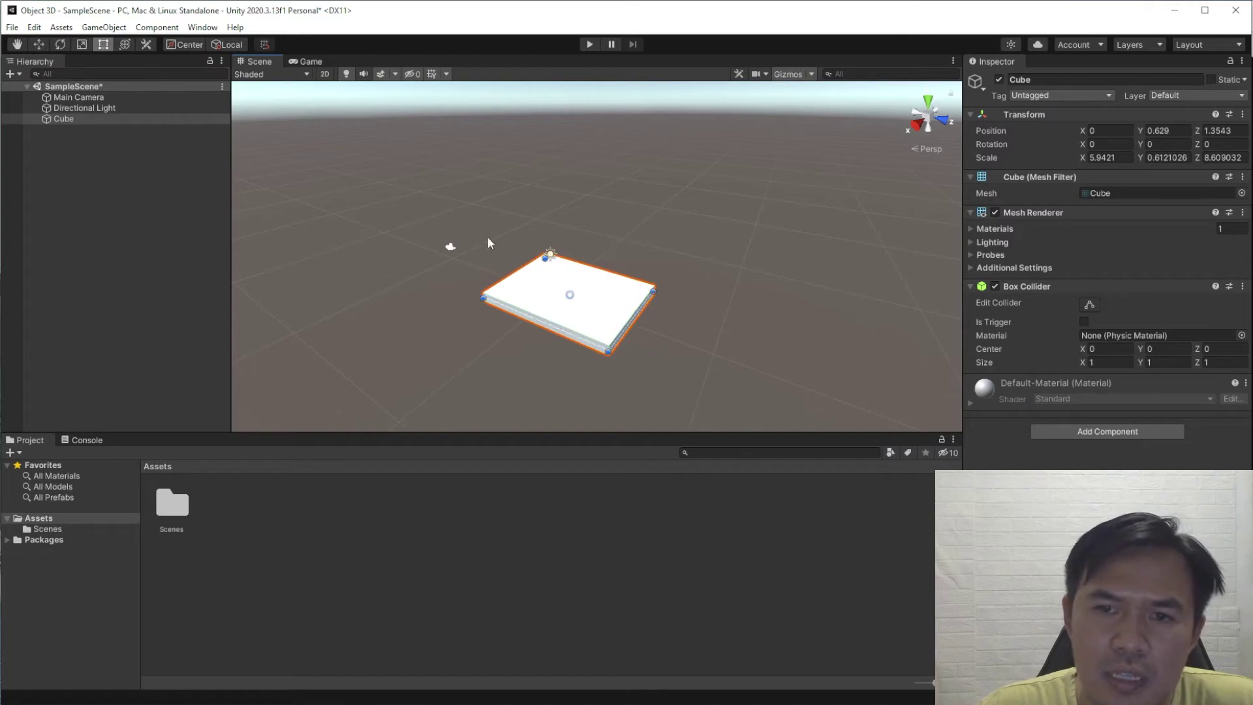
Set the Game view's aspect ratio to 16:9 Aspect
left_click(306, 62)
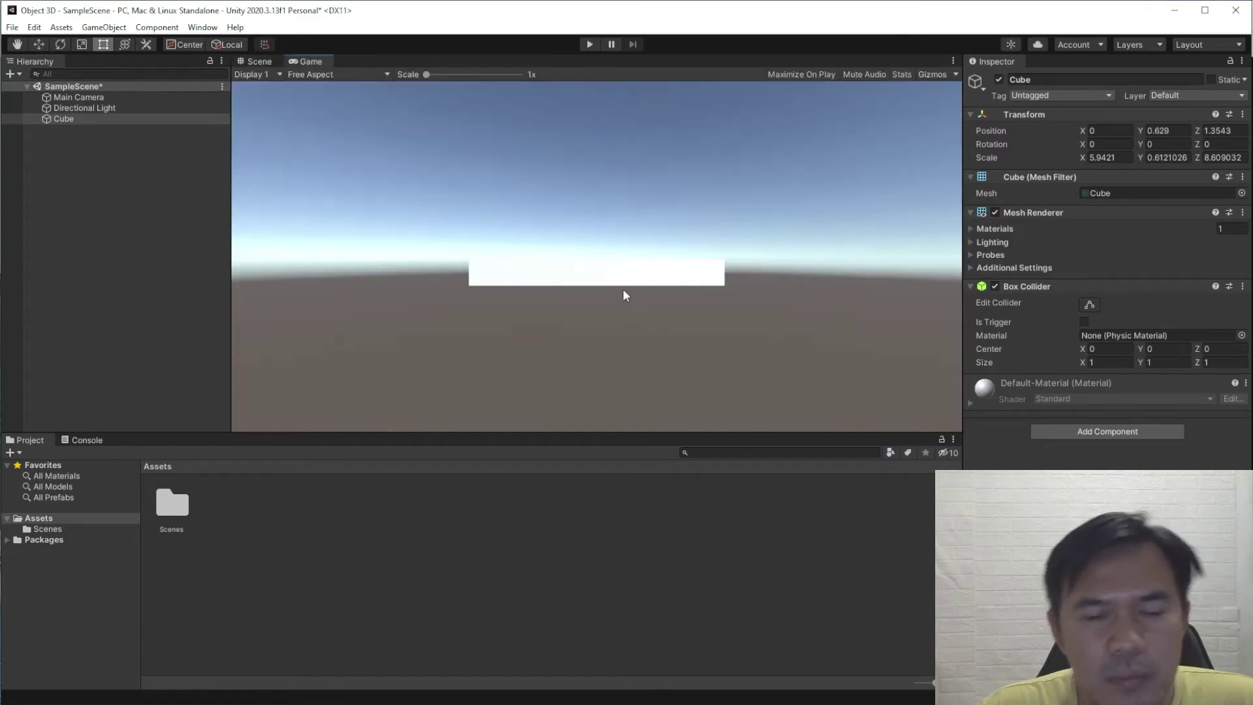
left_click(363, 75)
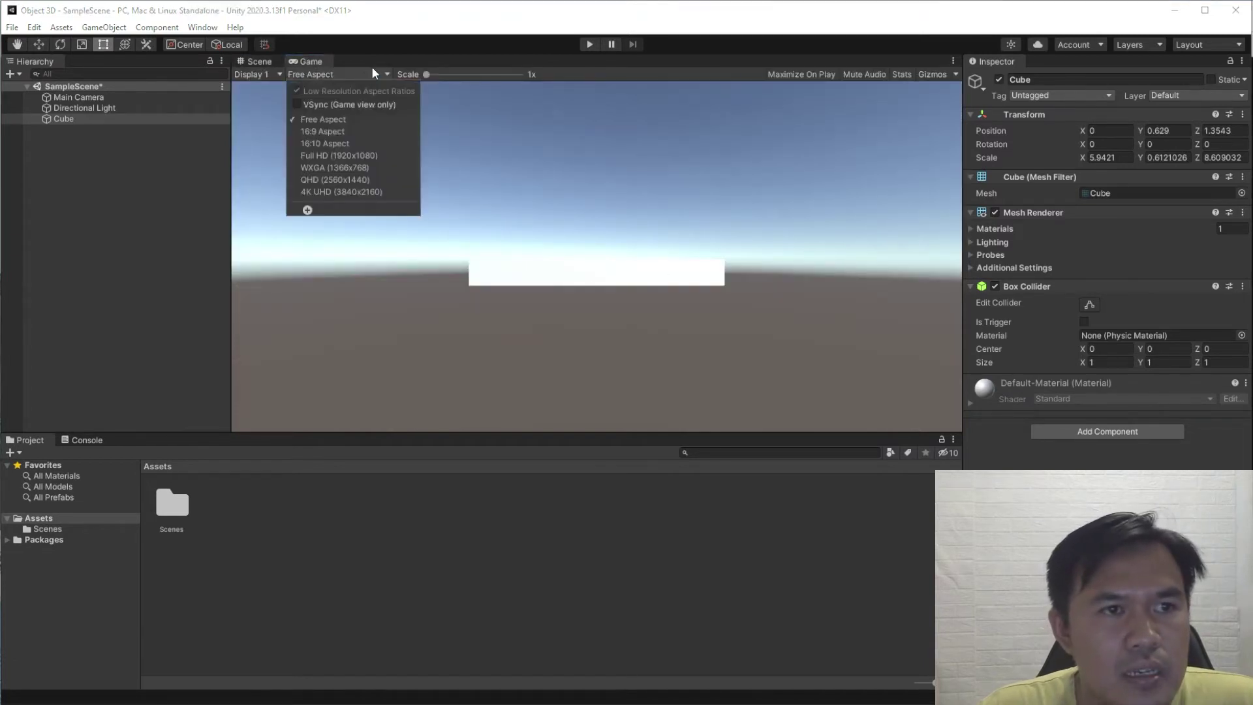
left_click(342, 132)
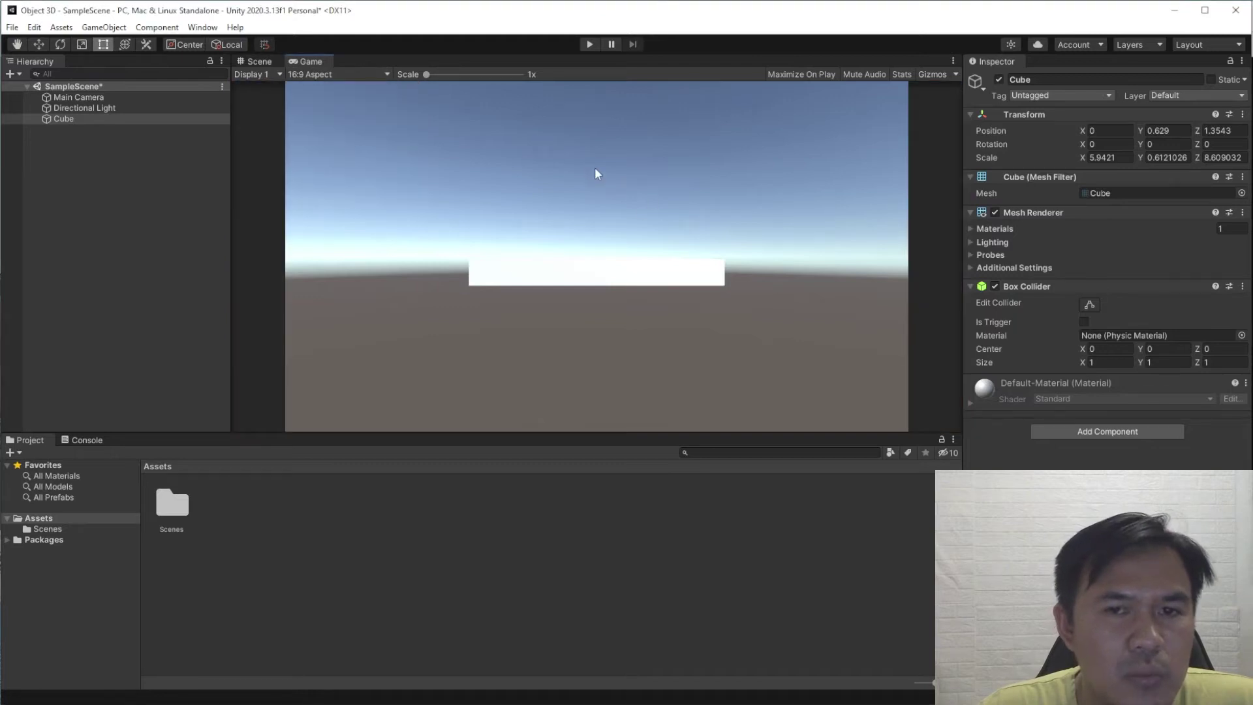
left_click(327, 74)
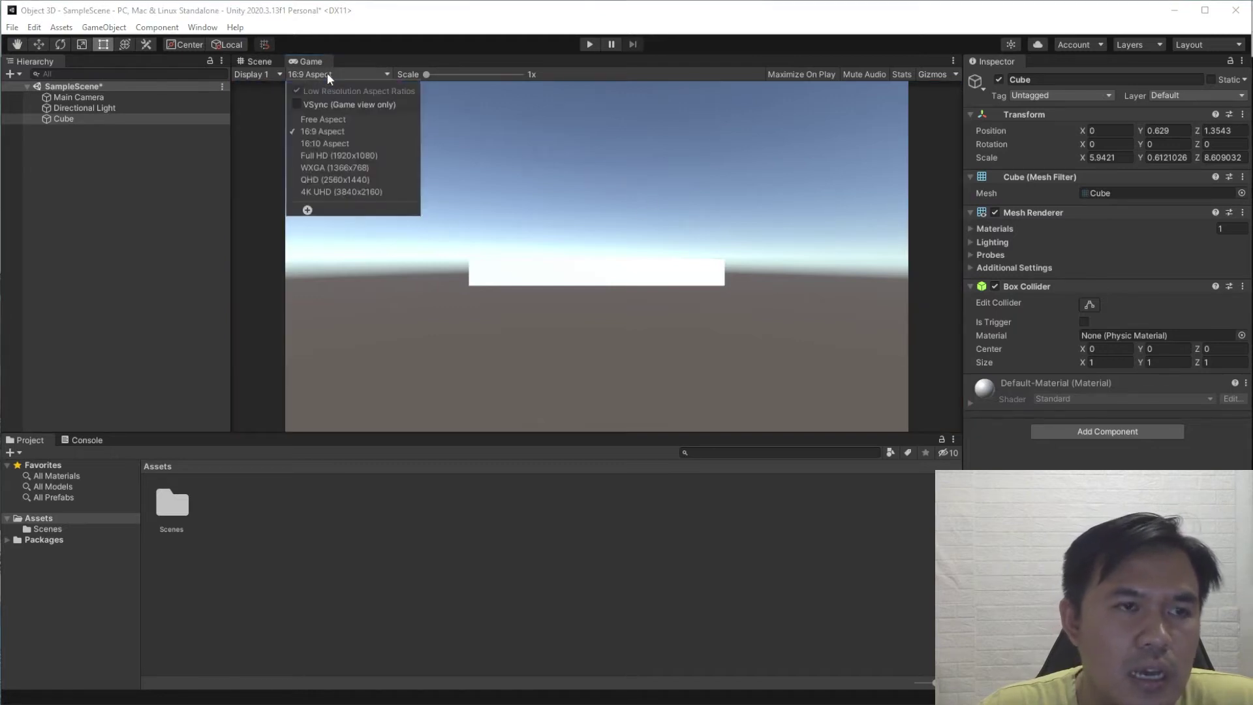
left_click(336, 131)
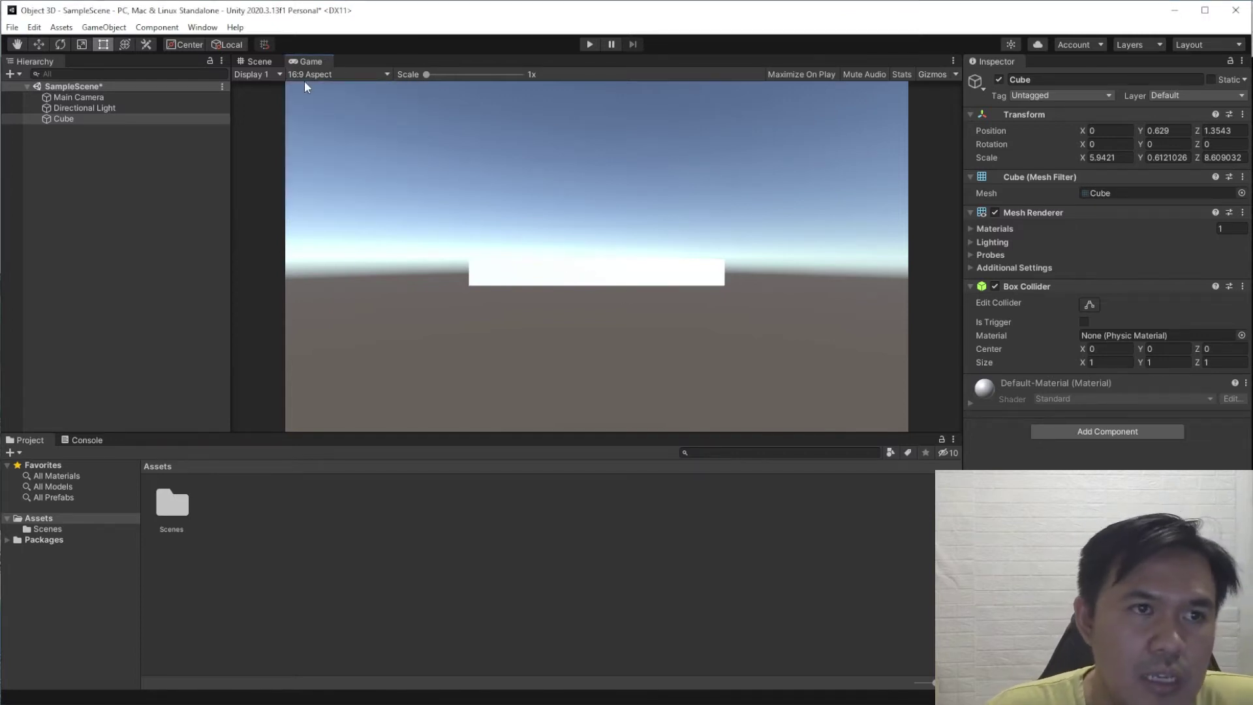
left_click(325, 74)
left_click(327, 133)
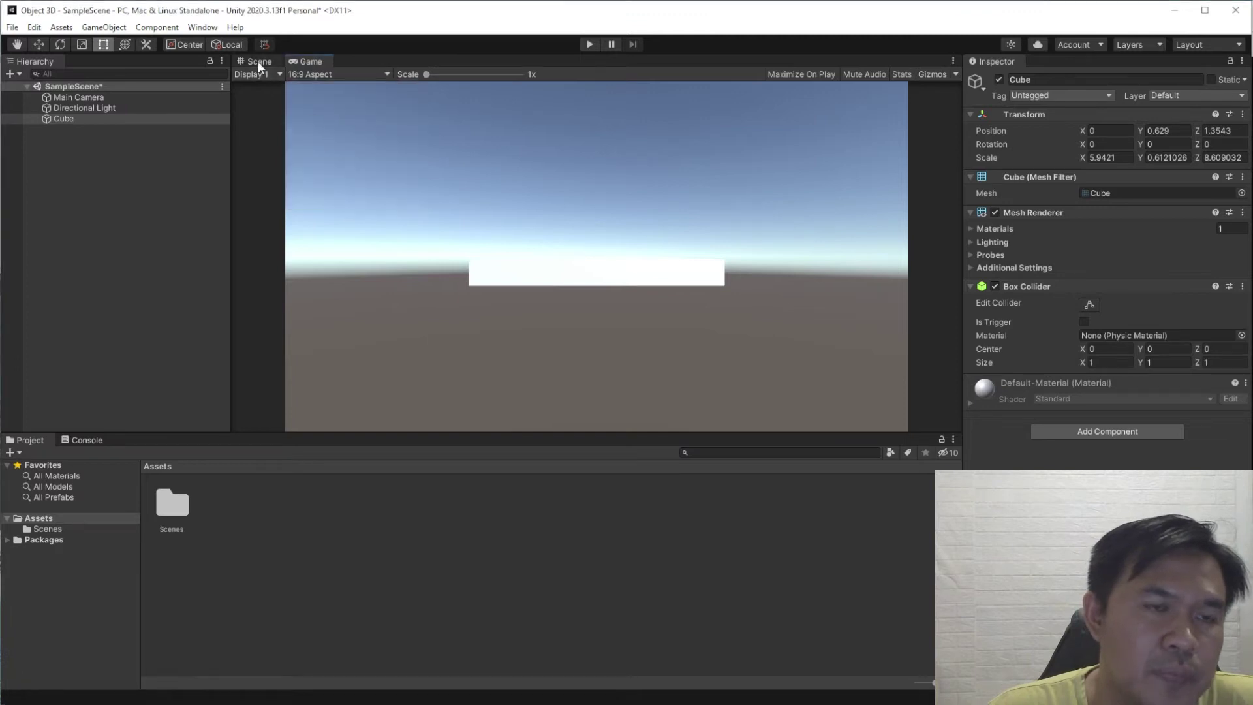
Return to the Scene view and inspect the flattened cube from a different angle with the Hand tool
left_click(261, 63)
left_click(707, 259)
left_click_drag(601, 316, 737, 351, "alt")
scroll(733, 350, "down", 1)
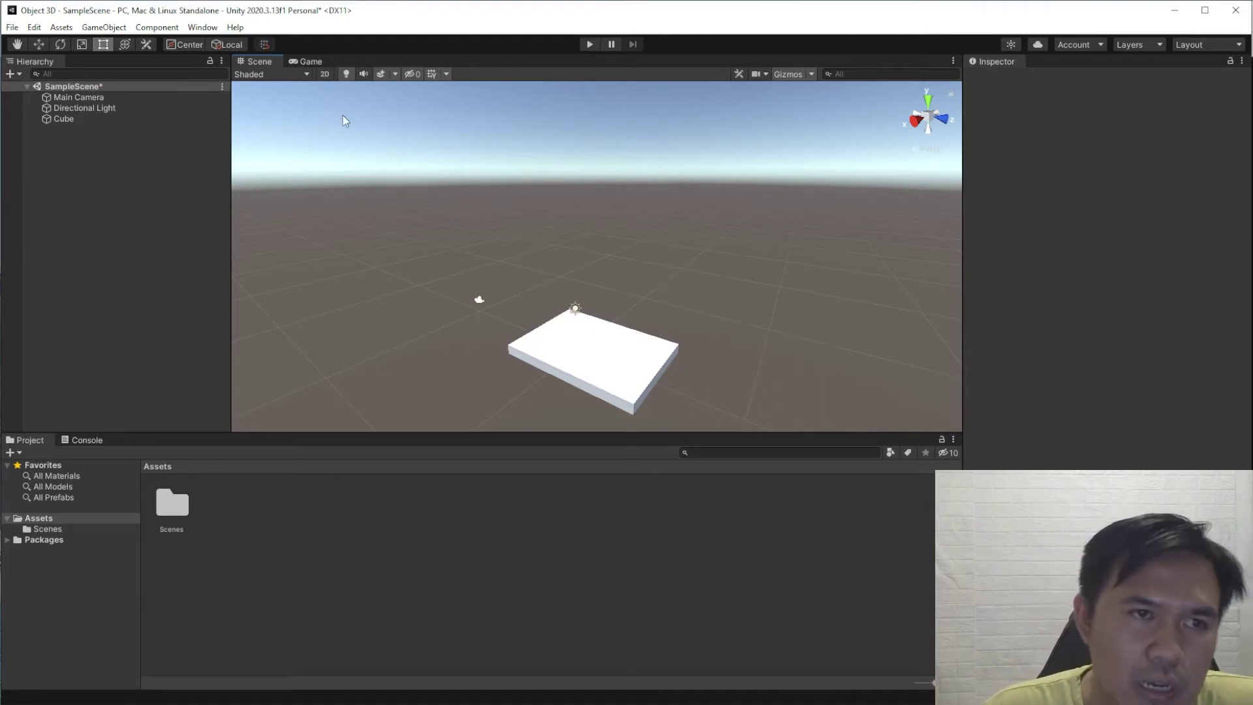
left_click(17, 44)
left_click_drag(620, 195, 530, 188)
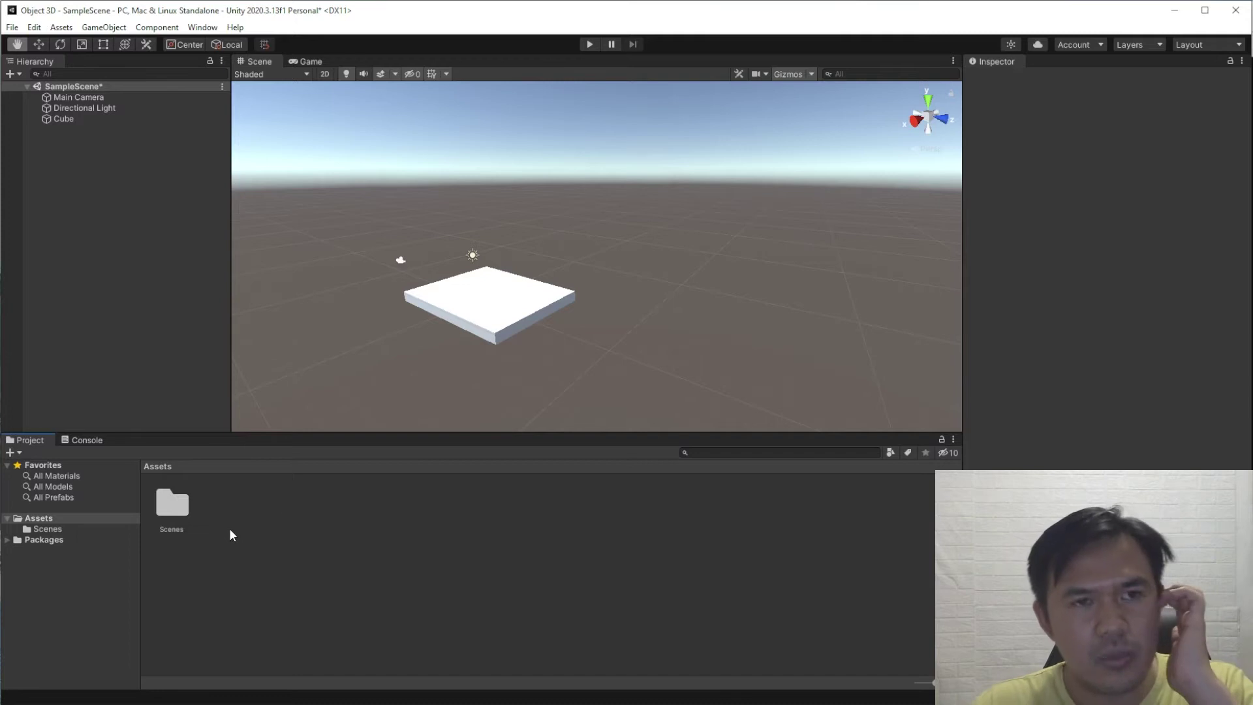
Create a folder named Material in Assets and open it
right_click(235, 493)
mouse_move(298, 140)
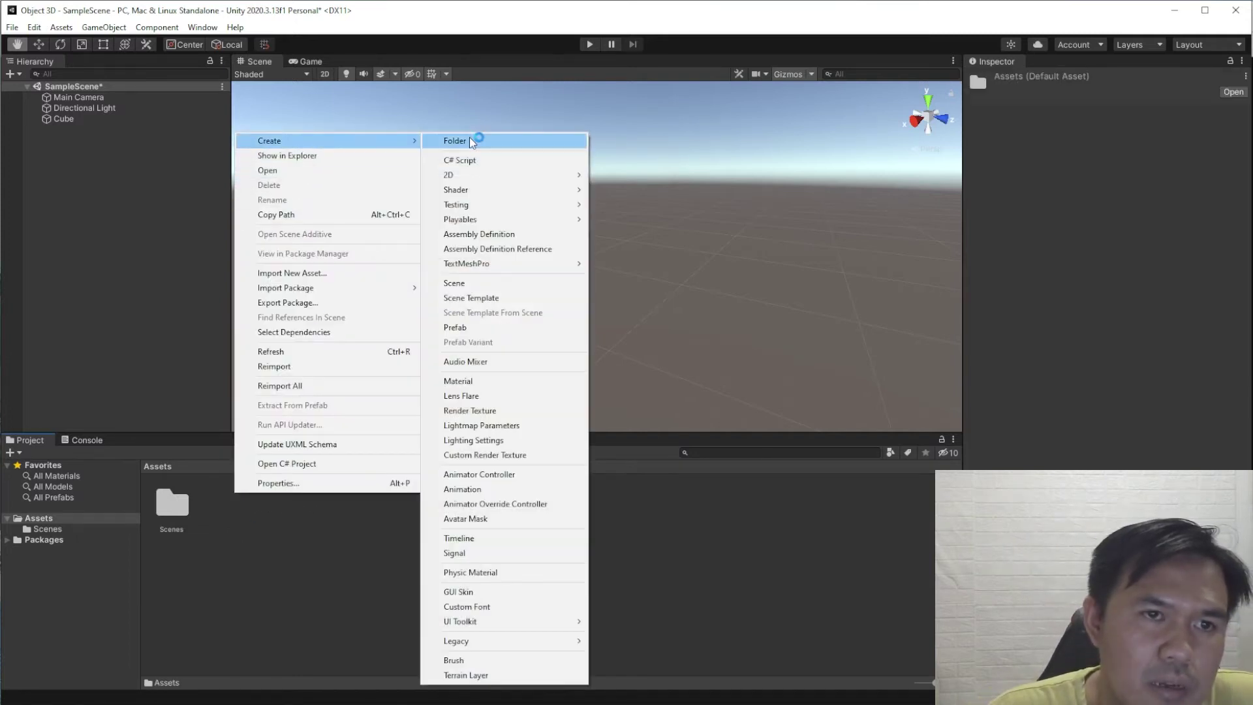
left_click(469, 141)
type("M")
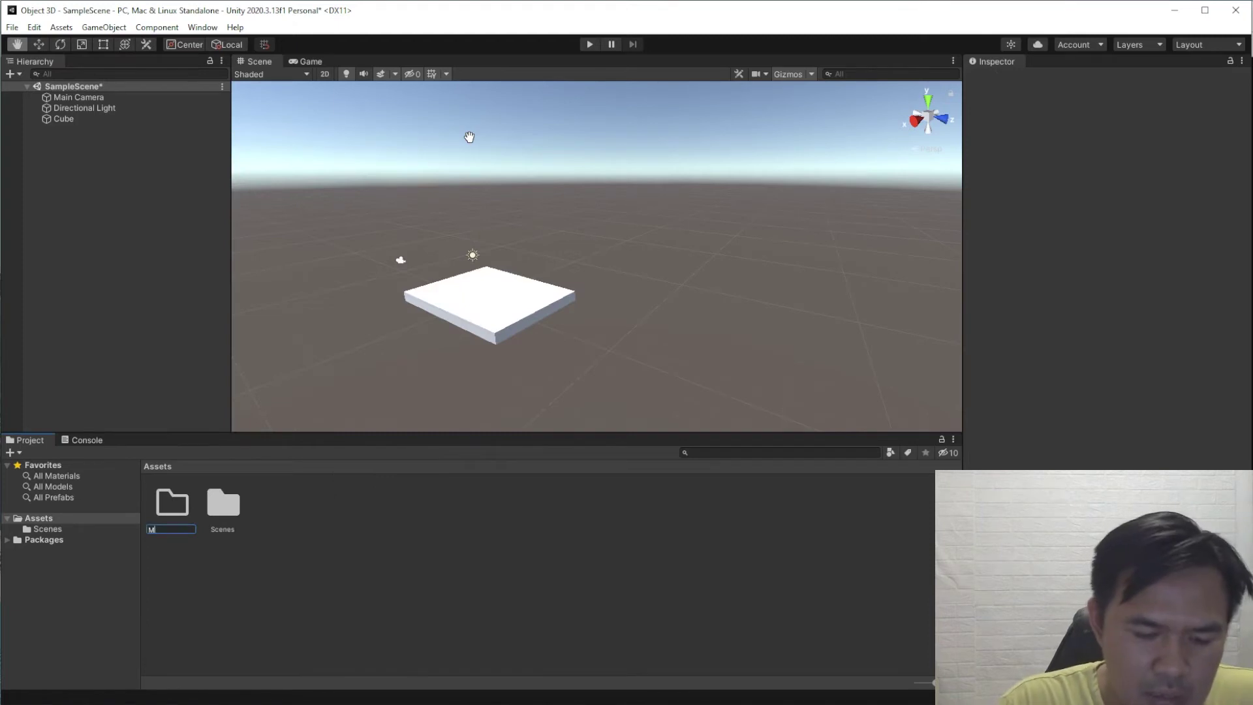
type("aterial")
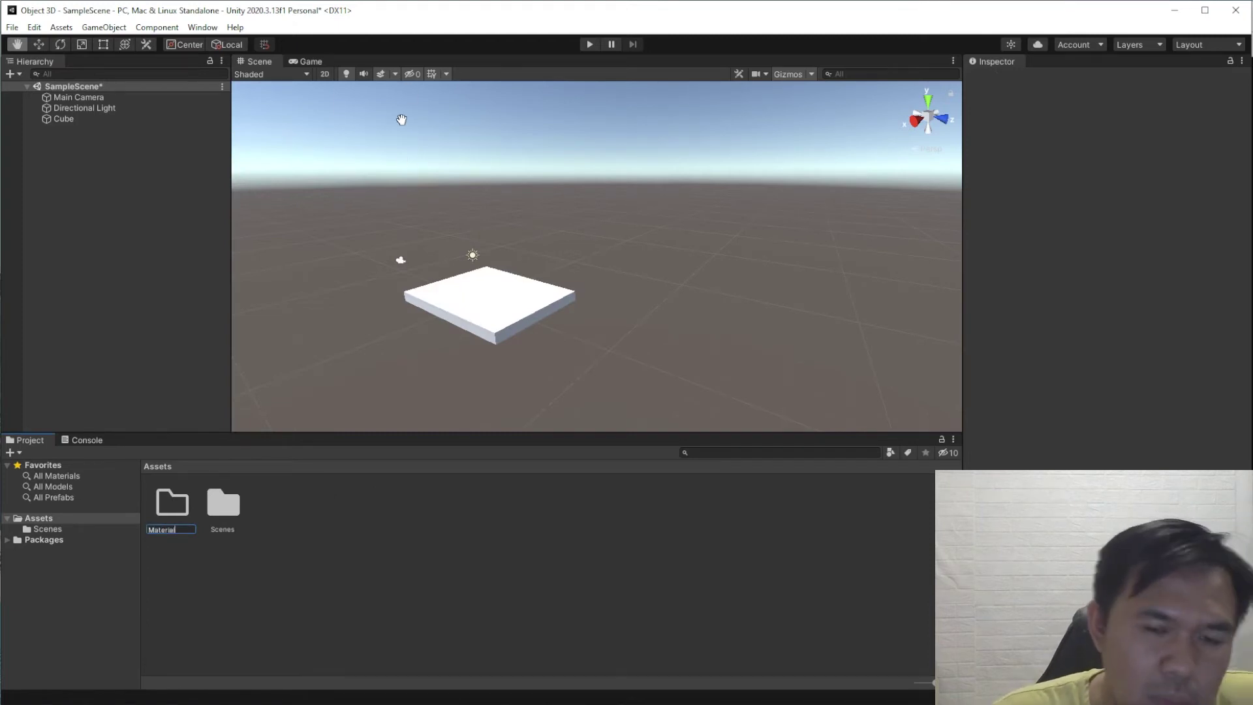
key("Return")
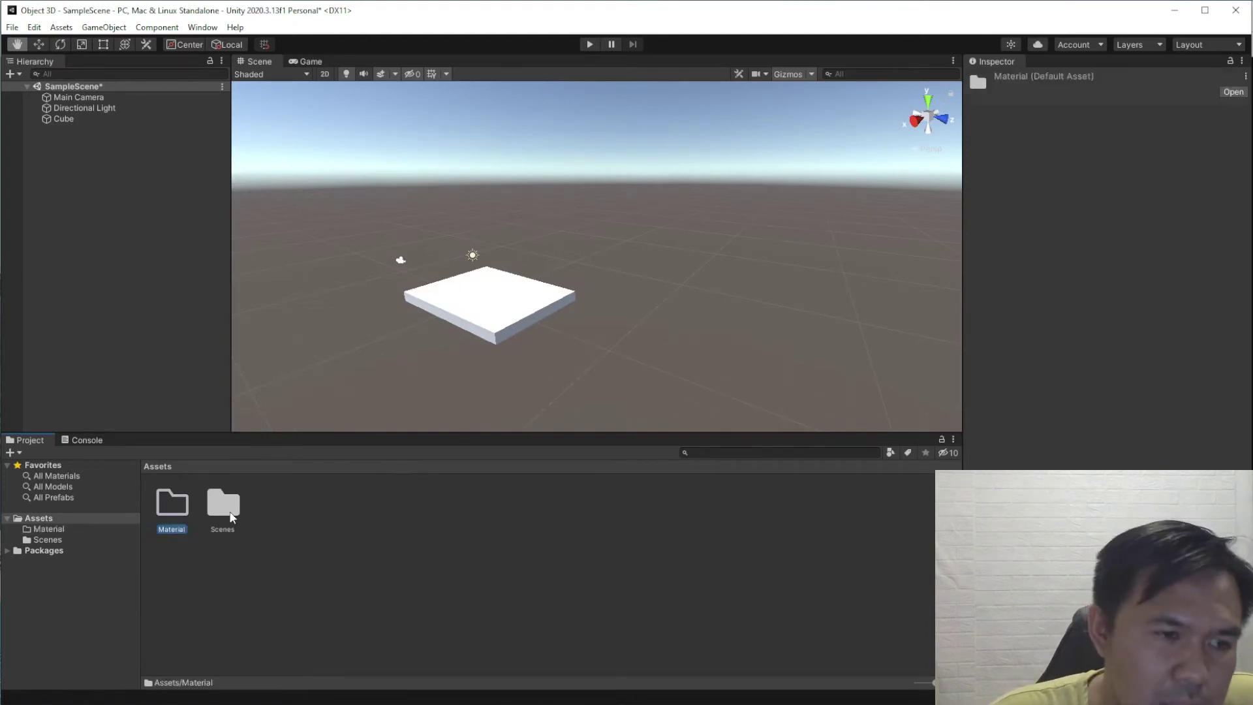
double_click(175, 508)
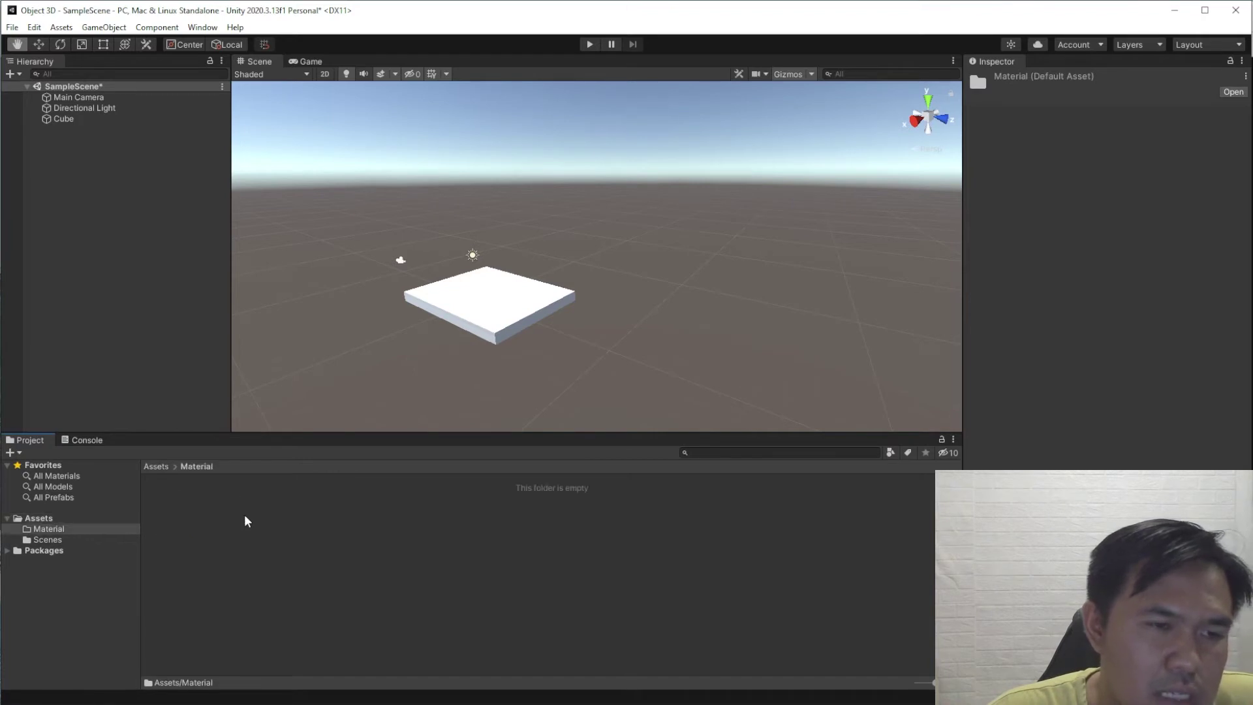
Create a new material named Blue in the Material folder
right_click(254, 532)
mouse_move(293, 173)
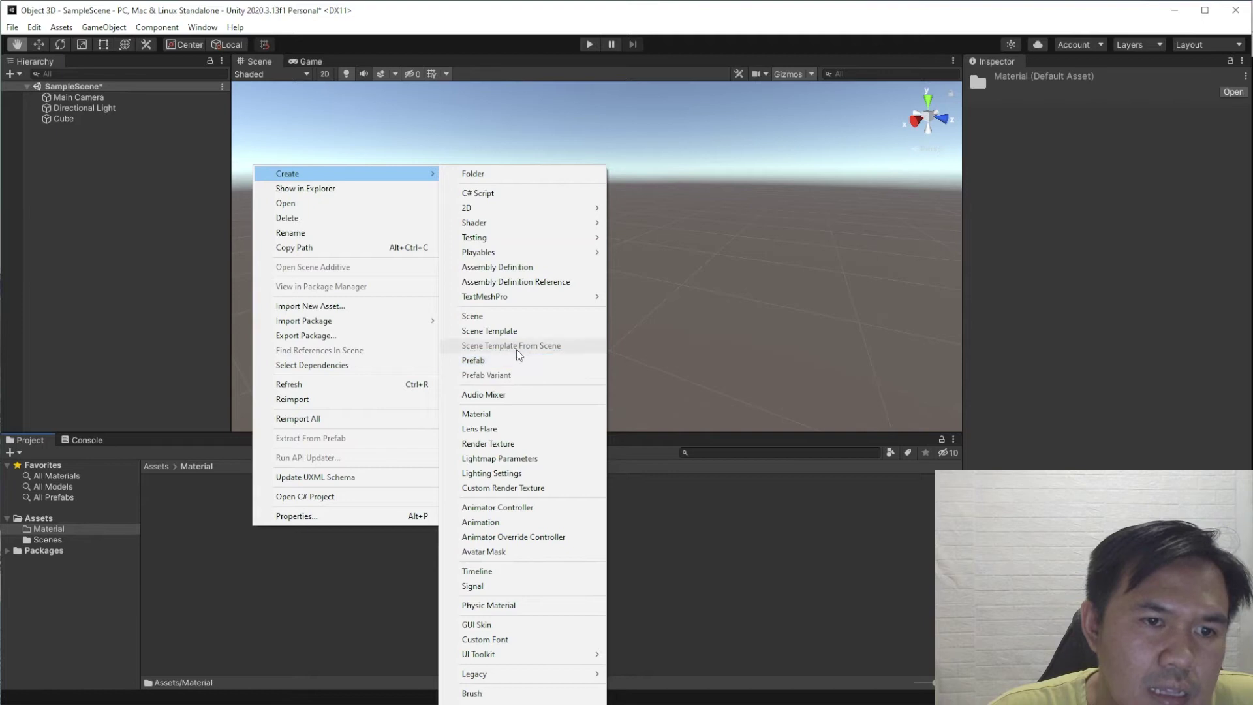
left_click(509, 415)
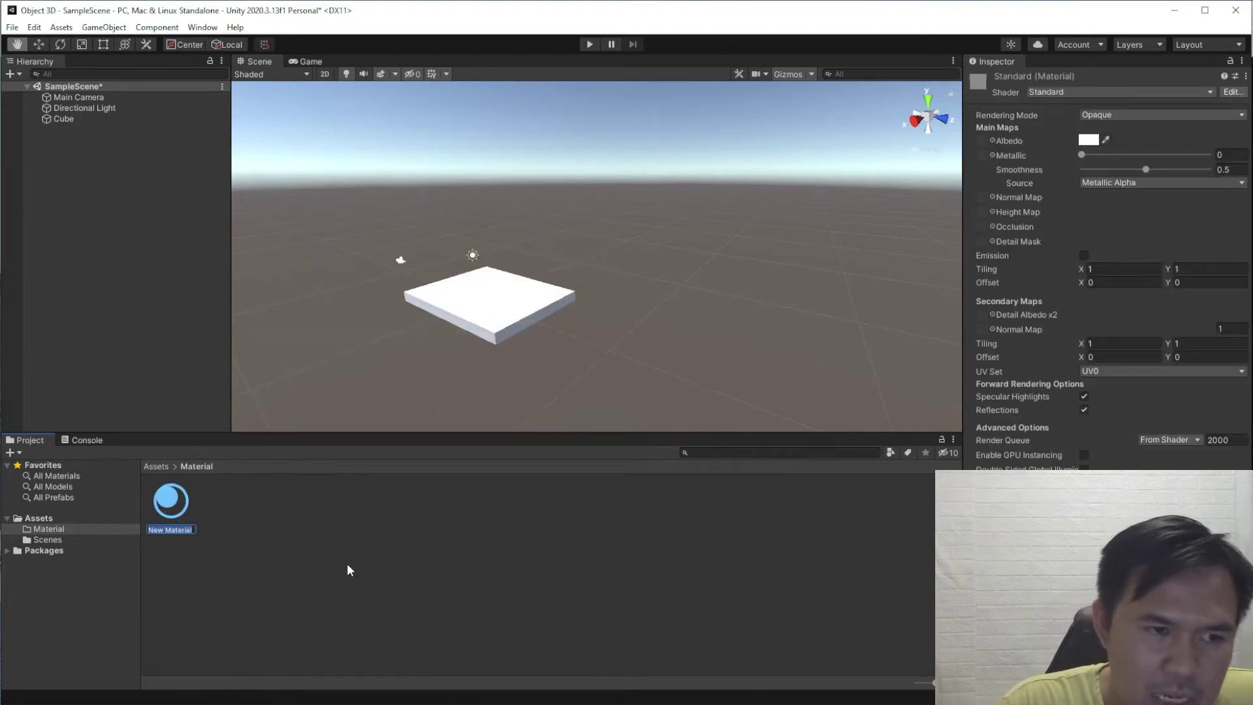
type("Blue")
key("Return")
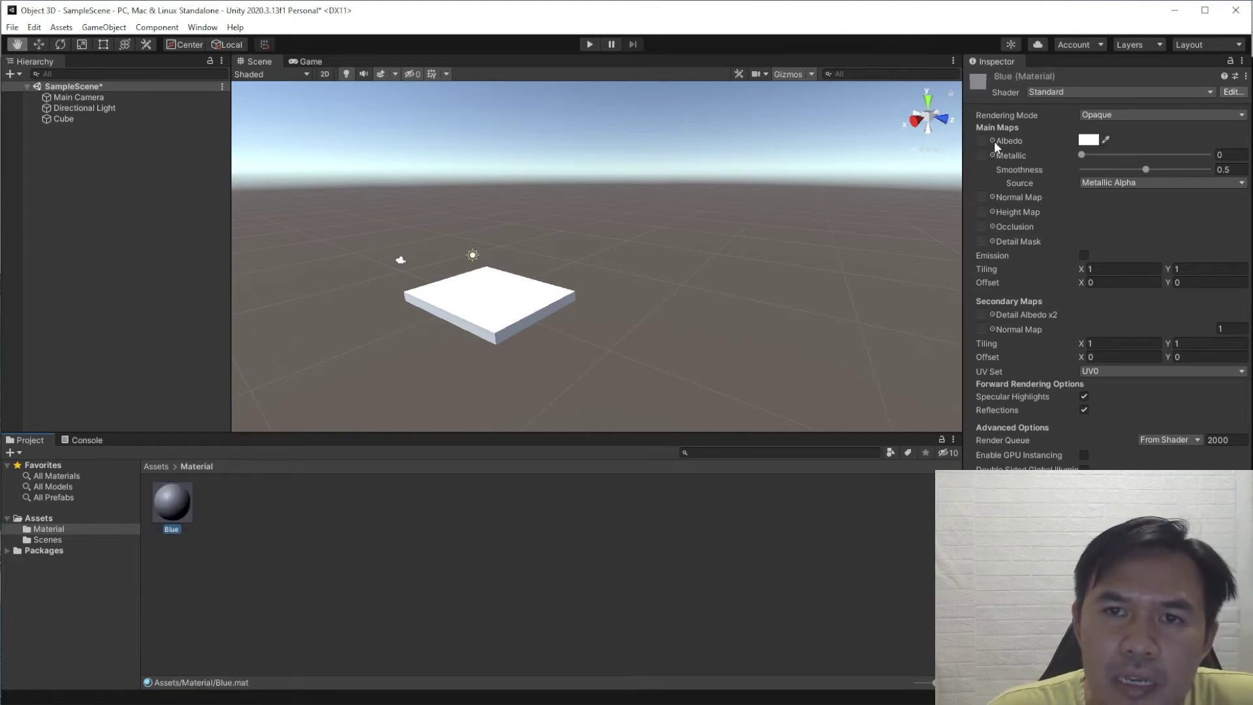
Set the Blue material's albedo colour to blue, about hex 062BDB, and apply the material to the flattened cube
left_click(1089, 141)
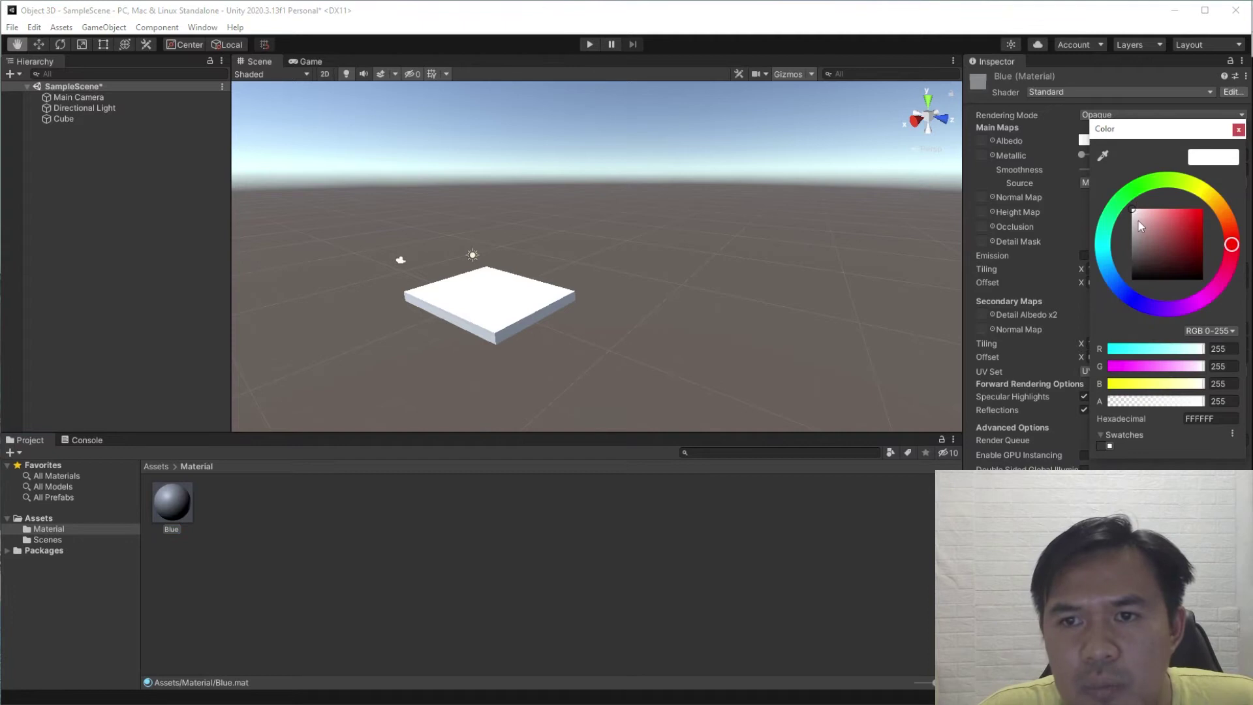
left_click(1126, 295)
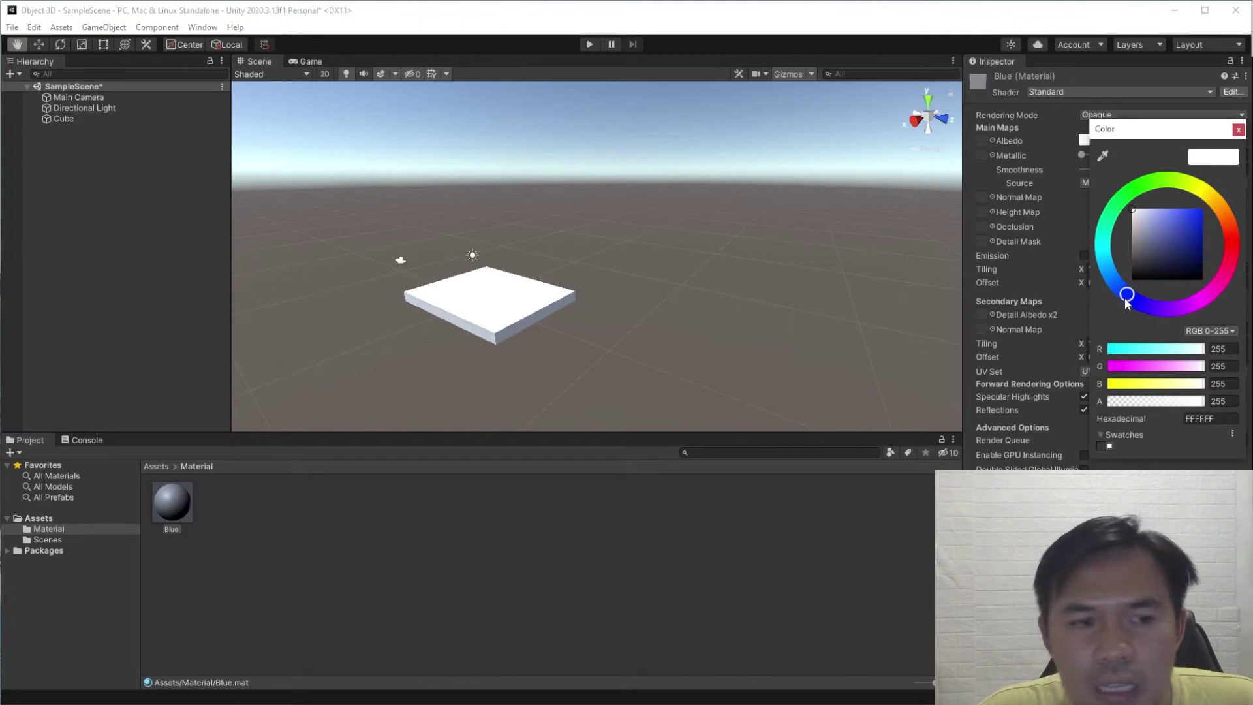
left_click_drag(1168, 225, 1200, 218)
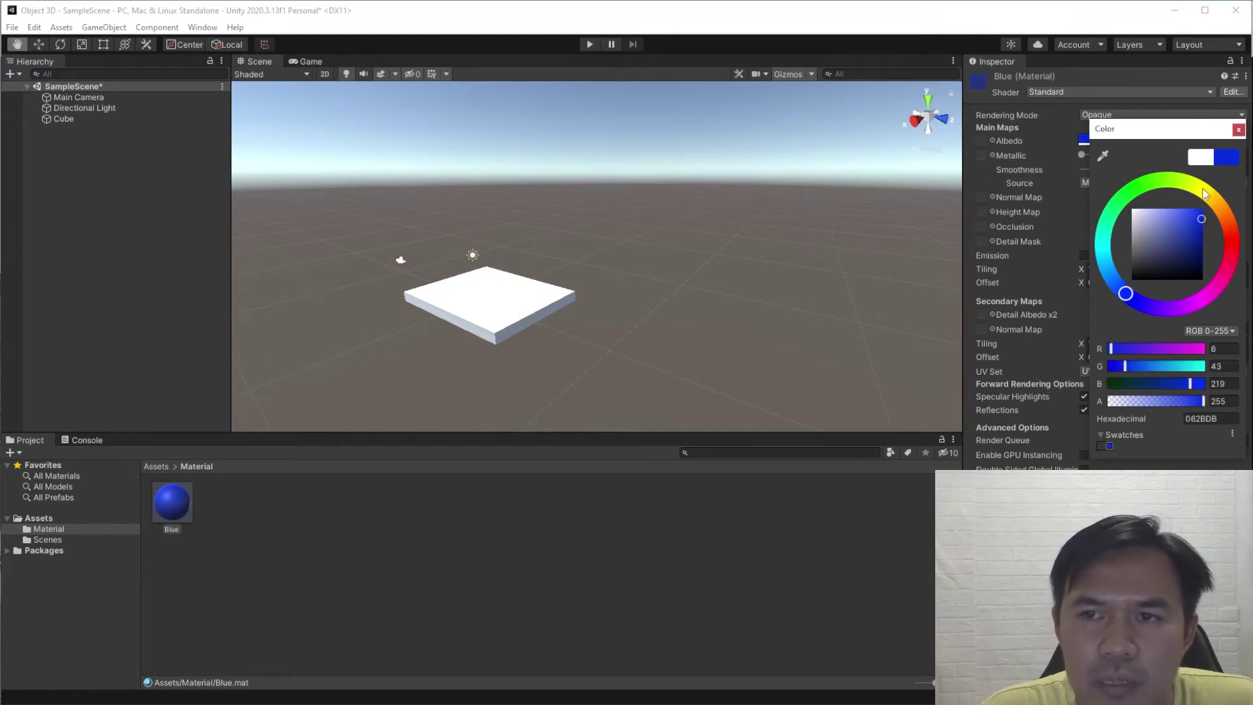
left_click(1237, 131)
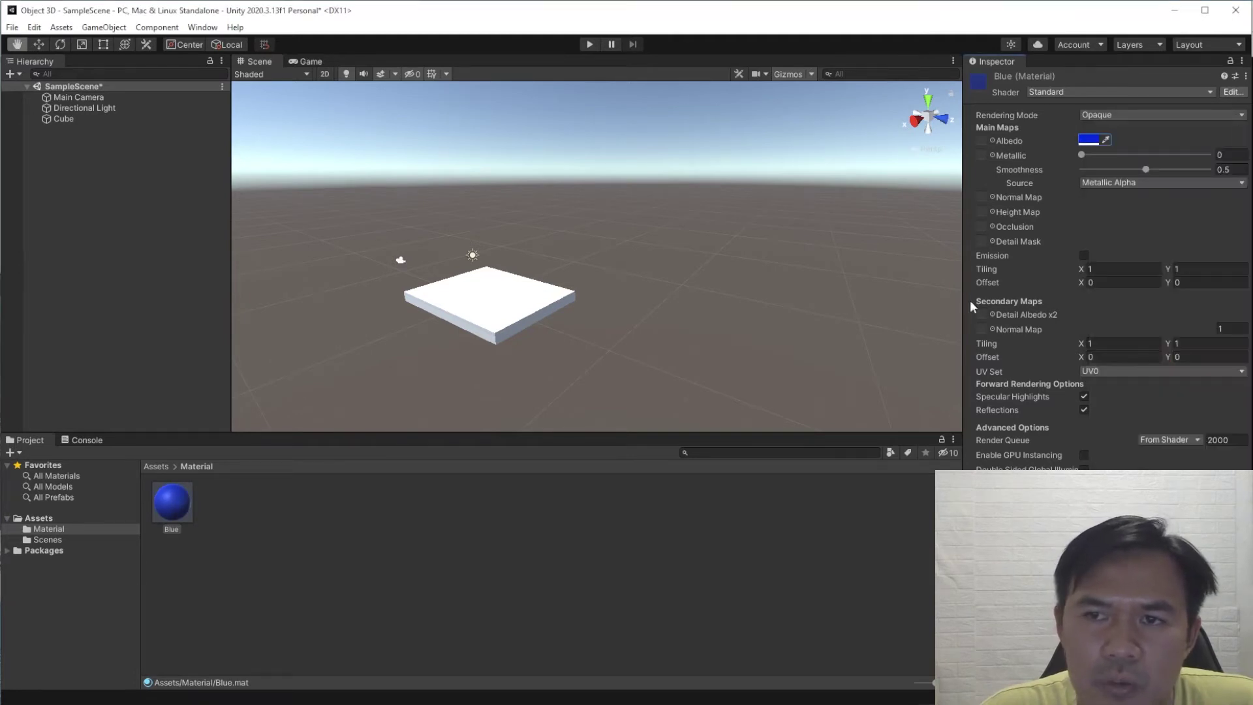
left_click_drag(171, 507, 495, 322)
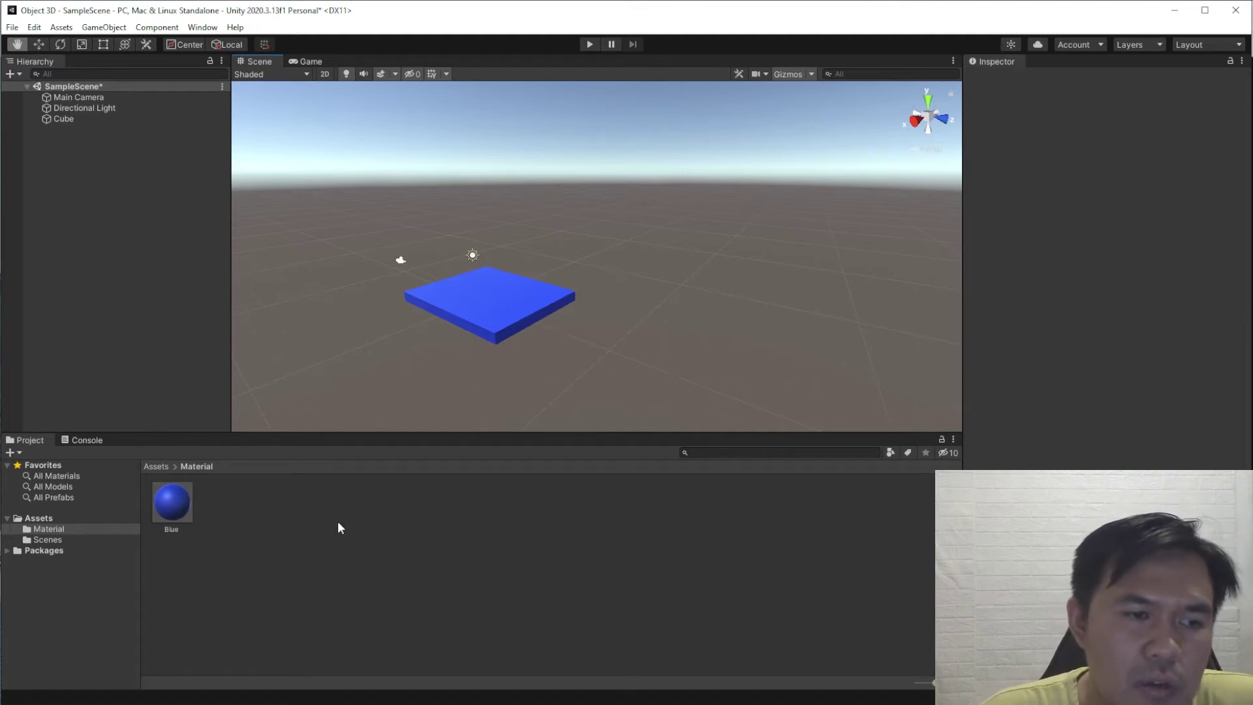
Create a second material named Red in the Material folder
right_click(253, 523)
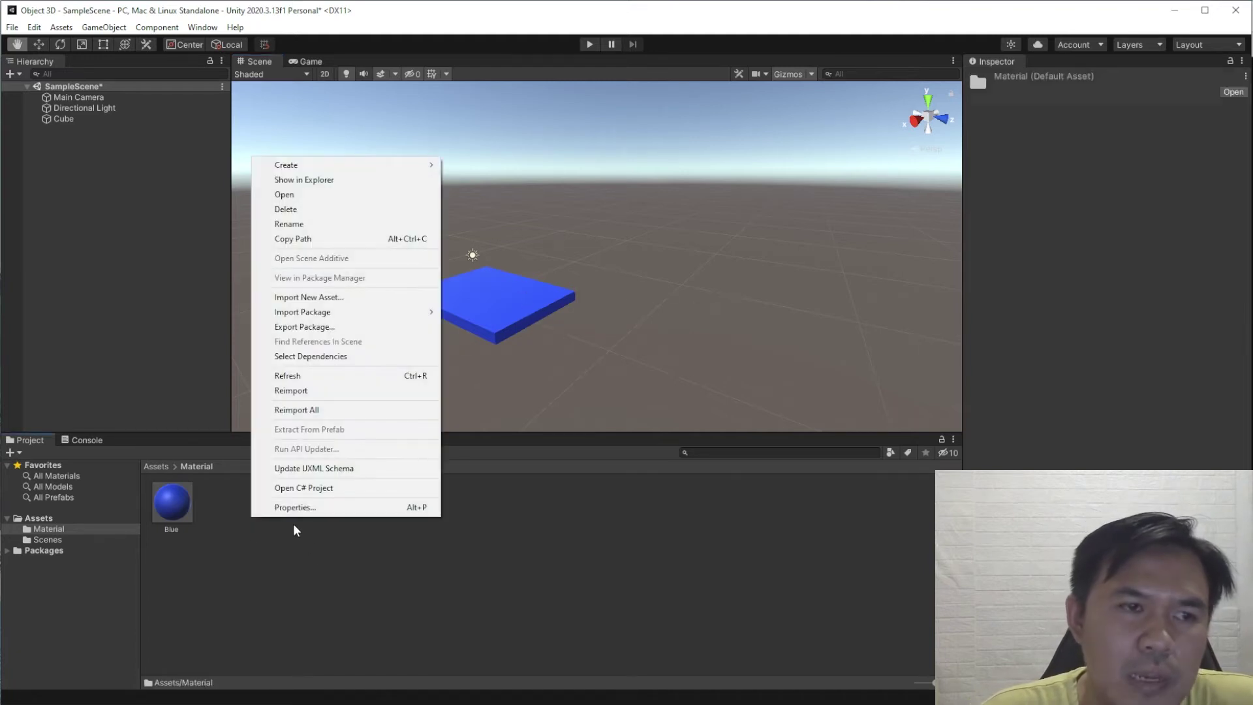
mouse_move(344, 164)
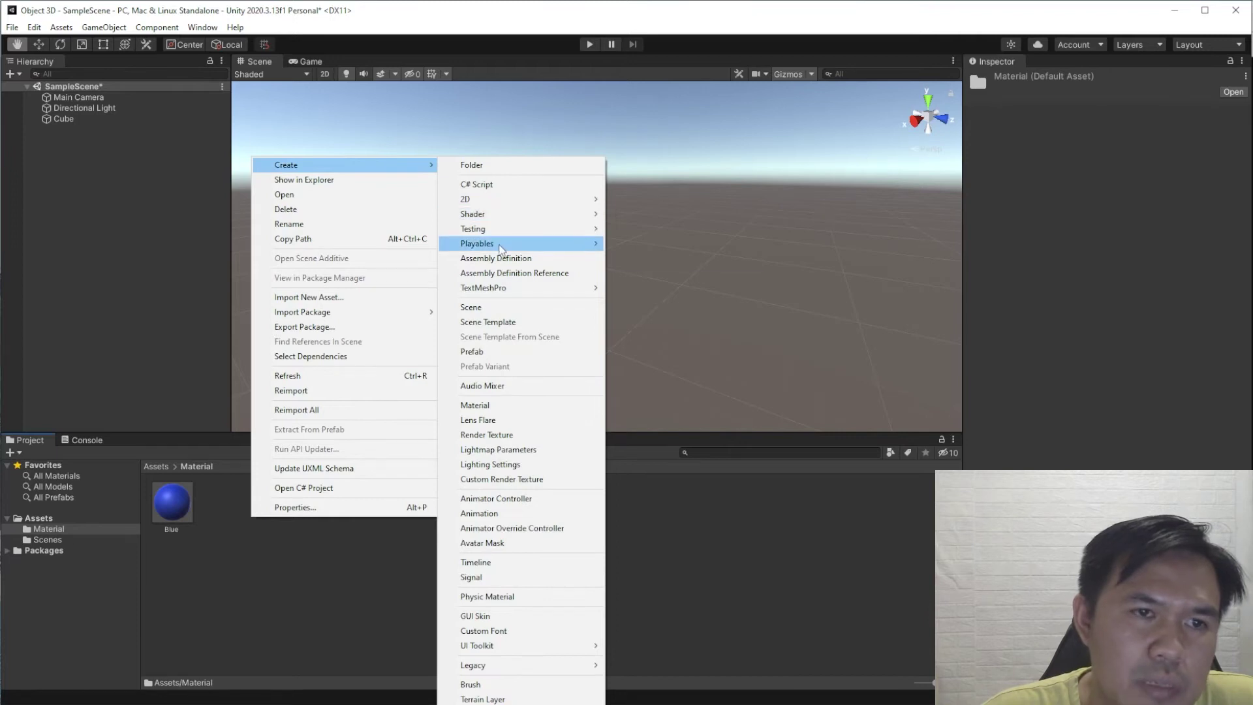
left_click(524, 406)
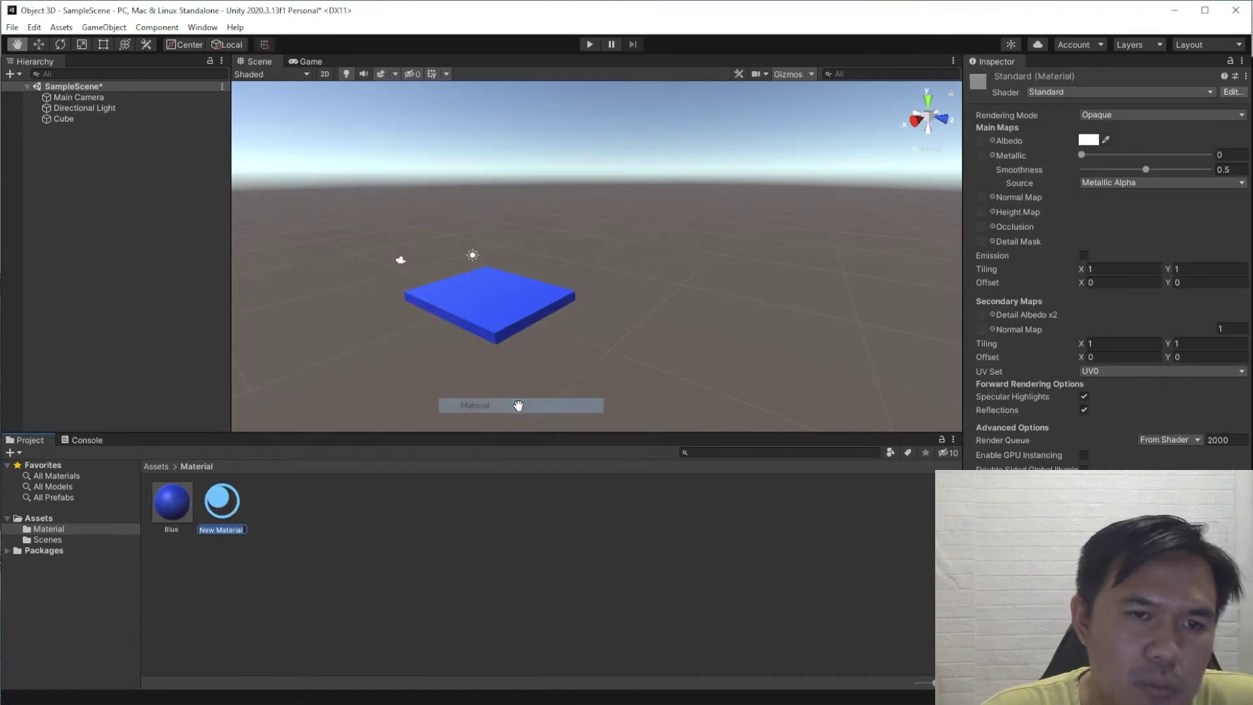
type("Red")
key("Return")
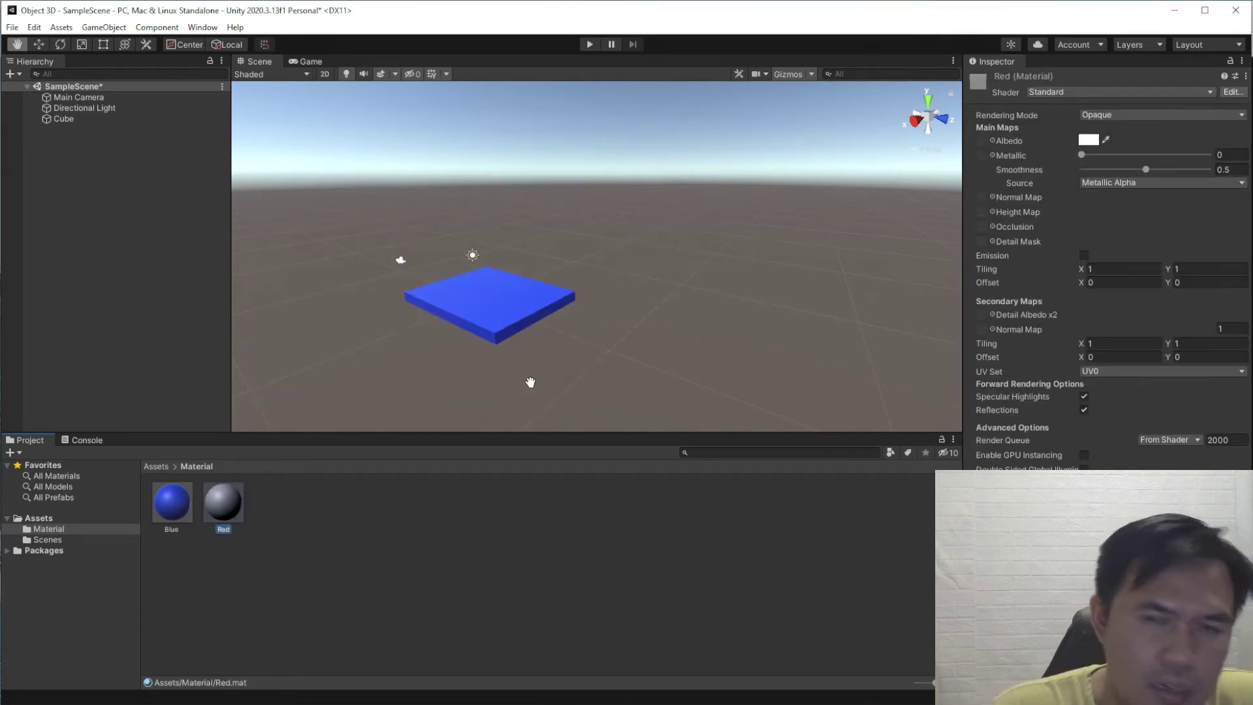
Set the Red material's albedo colour to pure red, hex FF0000
left_click(1099, 145)
left_click_drag(1174, 233, 1211, 214)
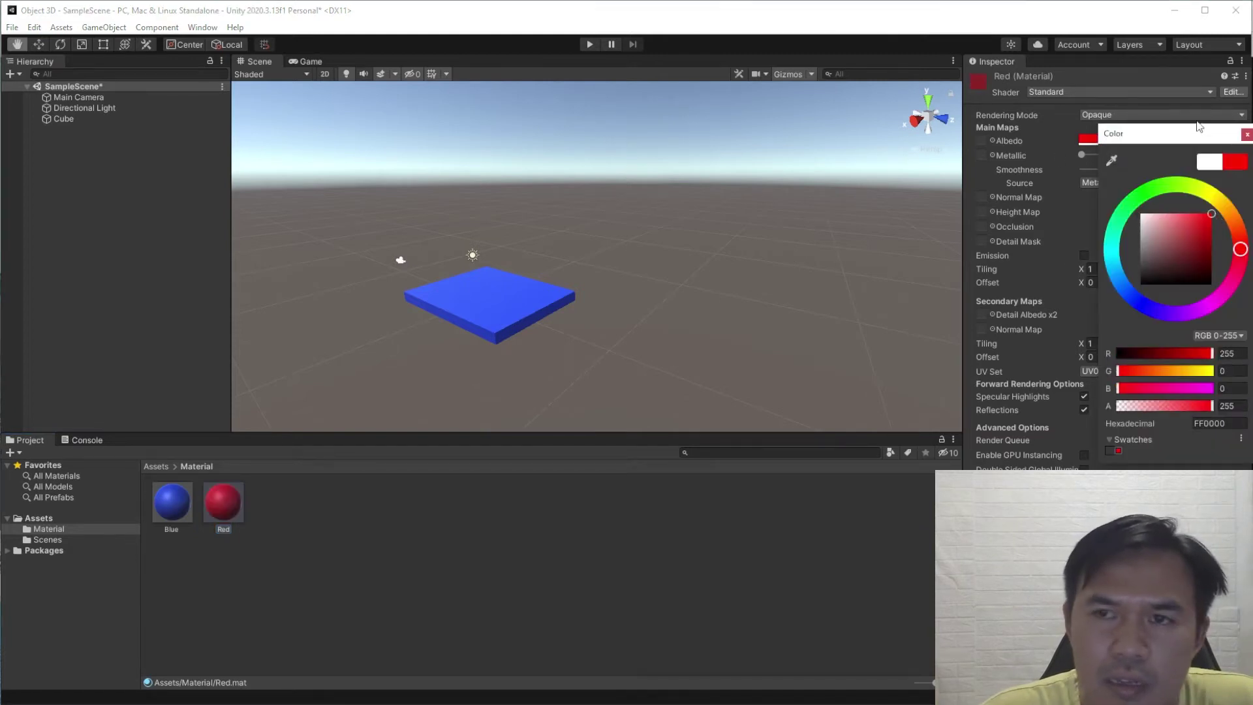
left_click(1247, 135)
left_click(283, 568)
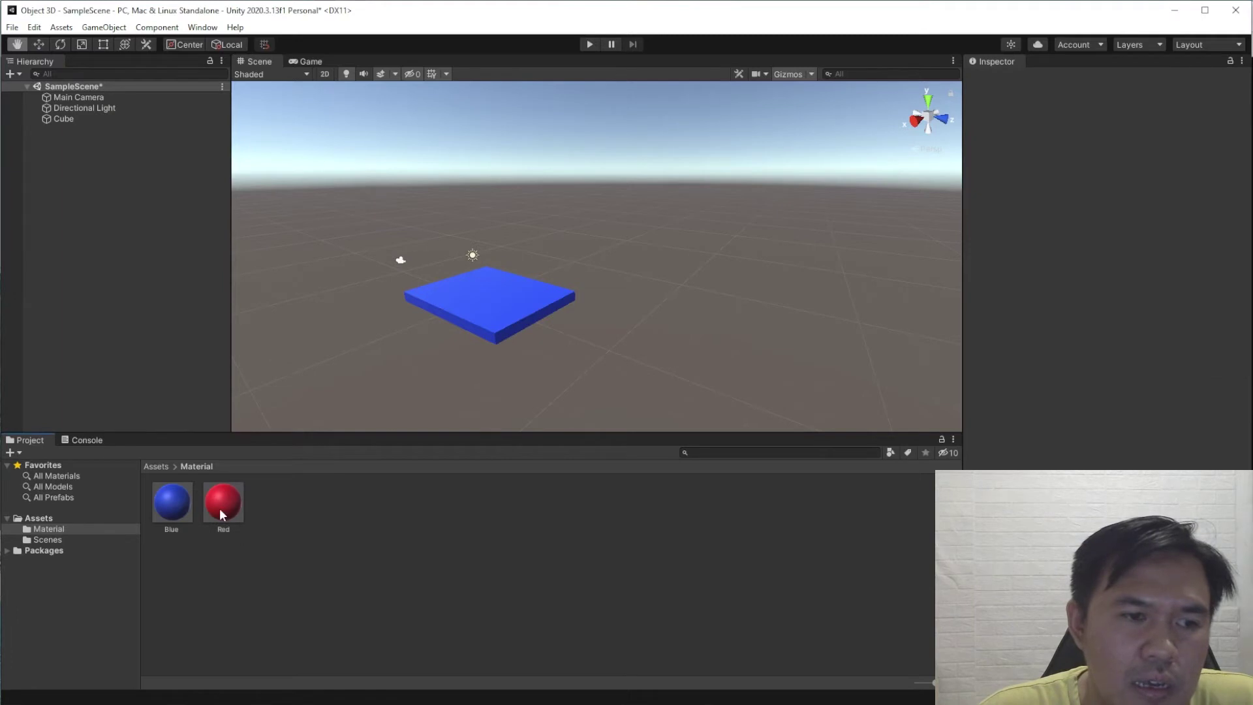
Apply the Red material to the flattened cube and check the slab in the Game view and Scene view
left_click(63, 120)
left_click_drag(223, 503, 498, 330)
left_click_drag(627, 355, 603, 366)
left_click(312, 62)
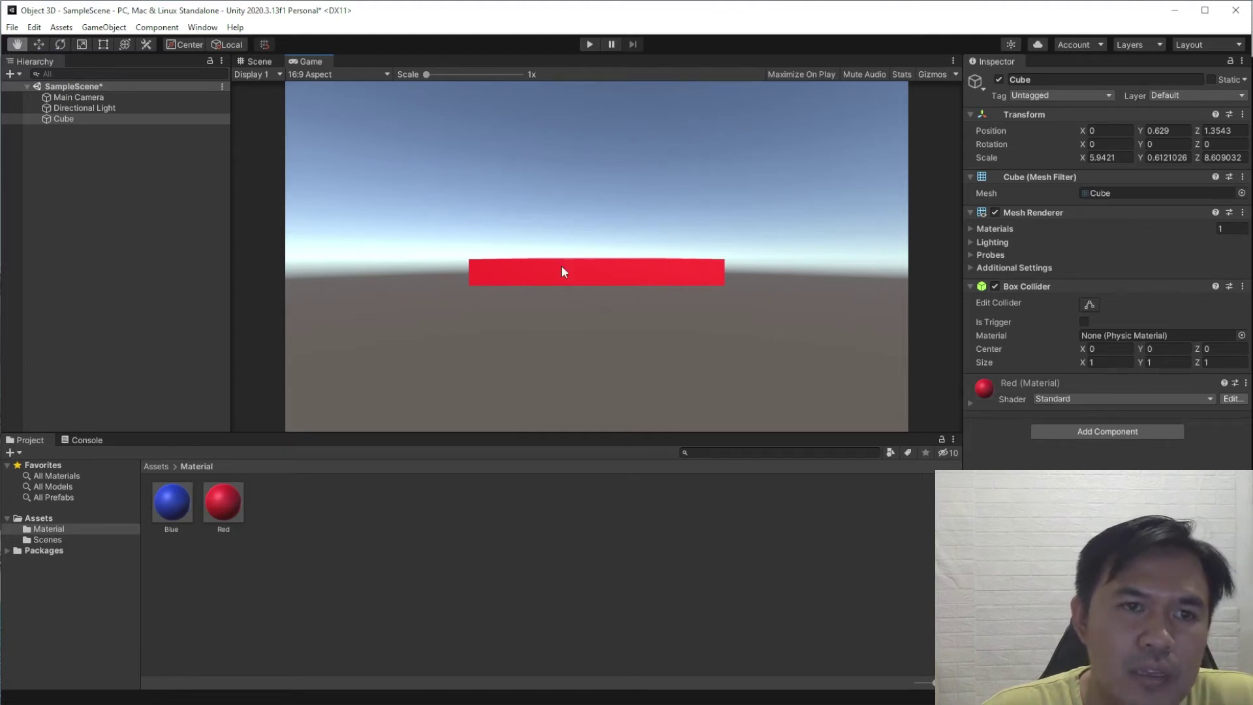
left_click(260, 61)
left_click_drag(582, 358, 632, 369, "alt")
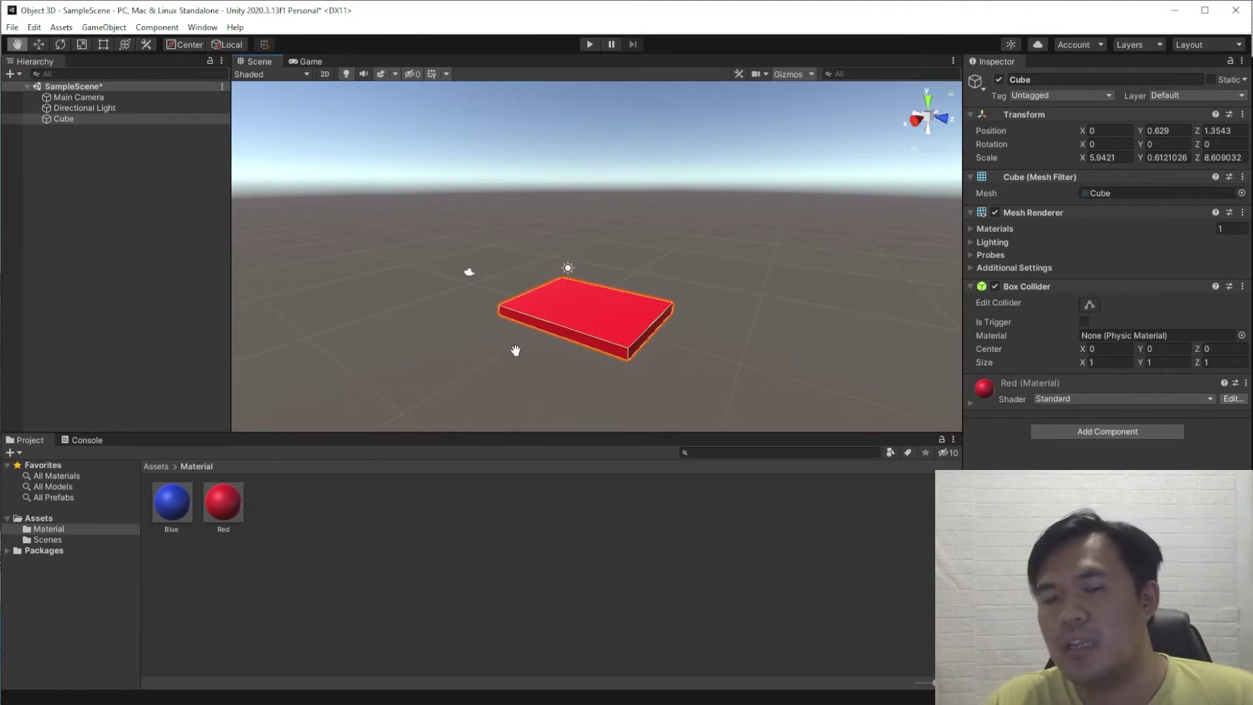
Add a 3D sphere to the scene, keeping its default name
right_click(120, 189)
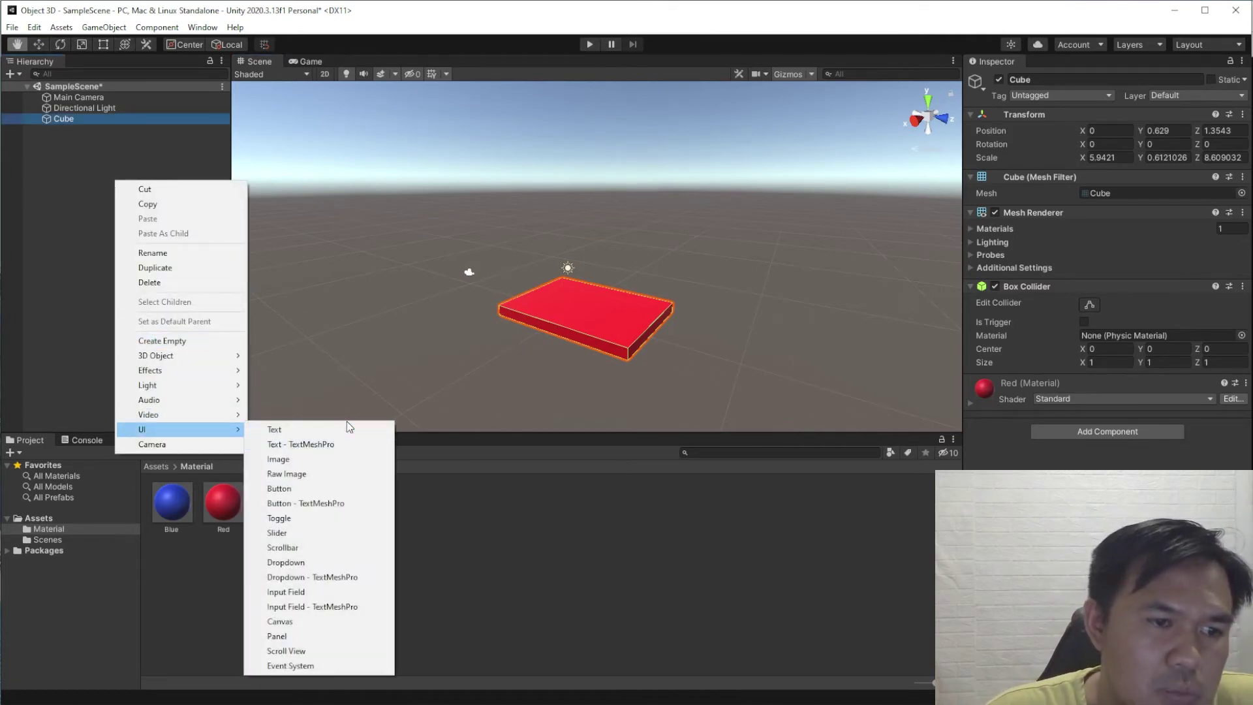
mouse_move(166, 361)
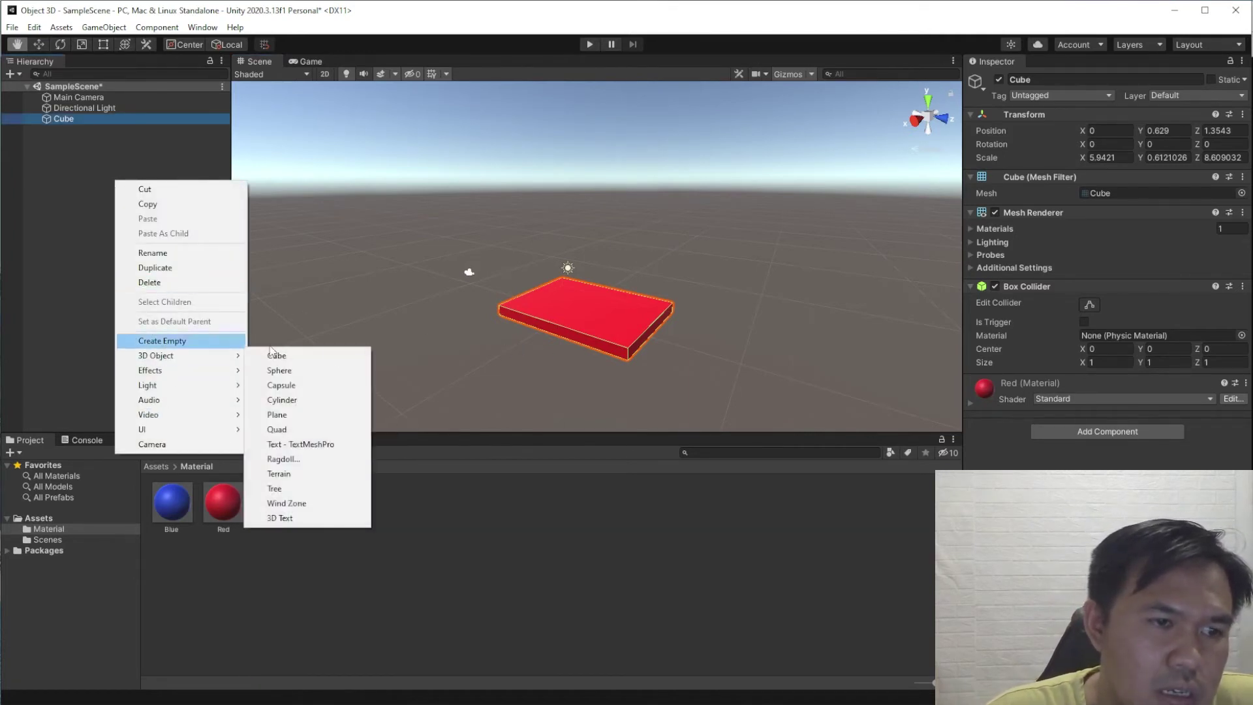
left_click(329, 377)
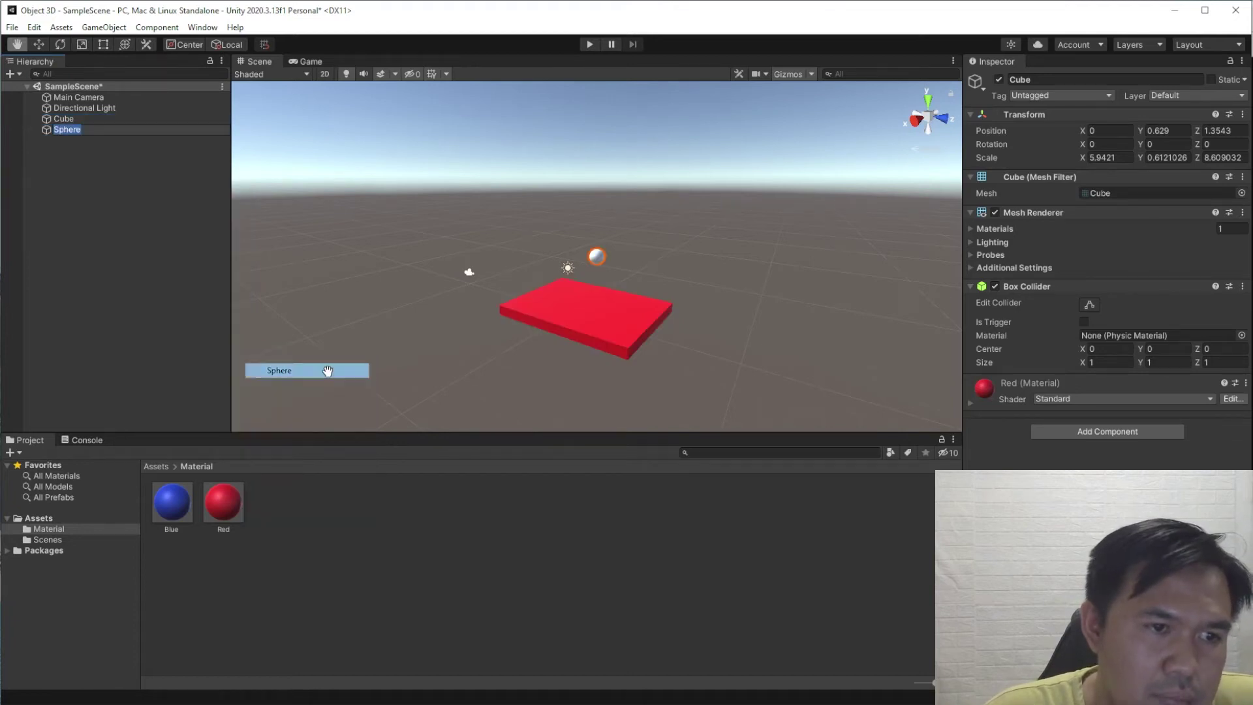
left_click(126, 280)
Move the sphere over the slab with the Move tool, to about X 2.53 and Z -1.65
left_click(61, 129)
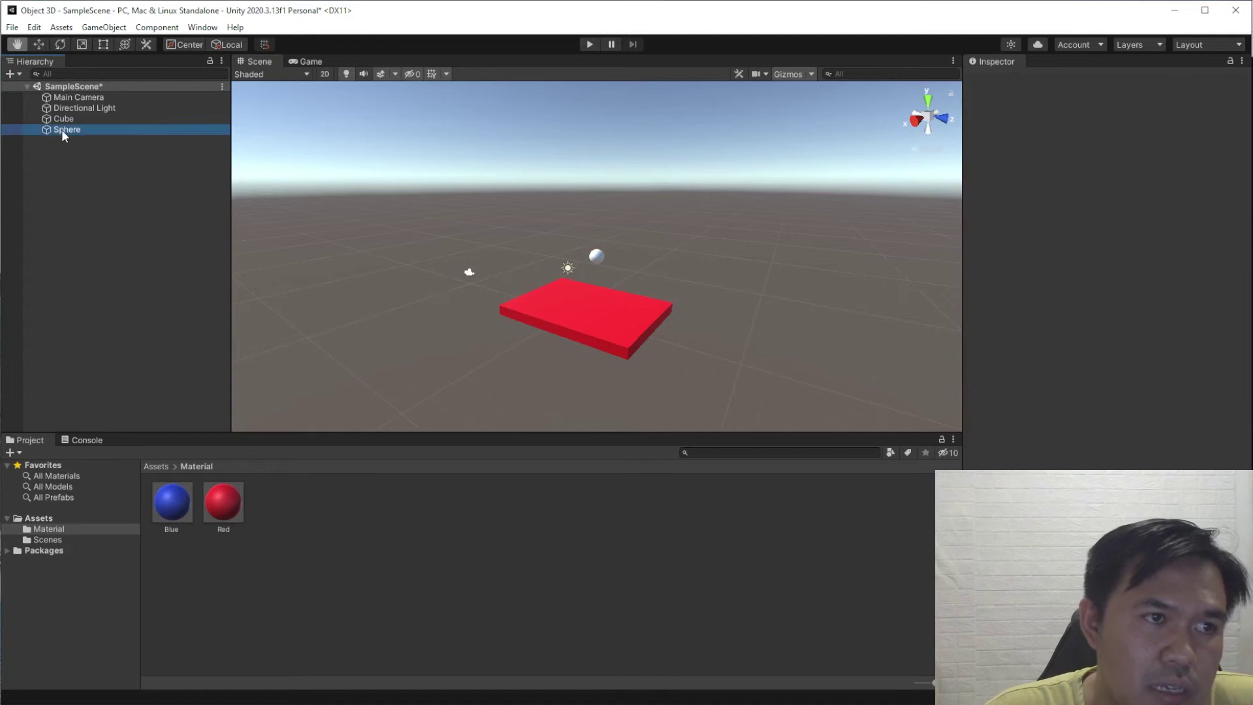
left_click_drag(557, 270, 629, 276, "alt")
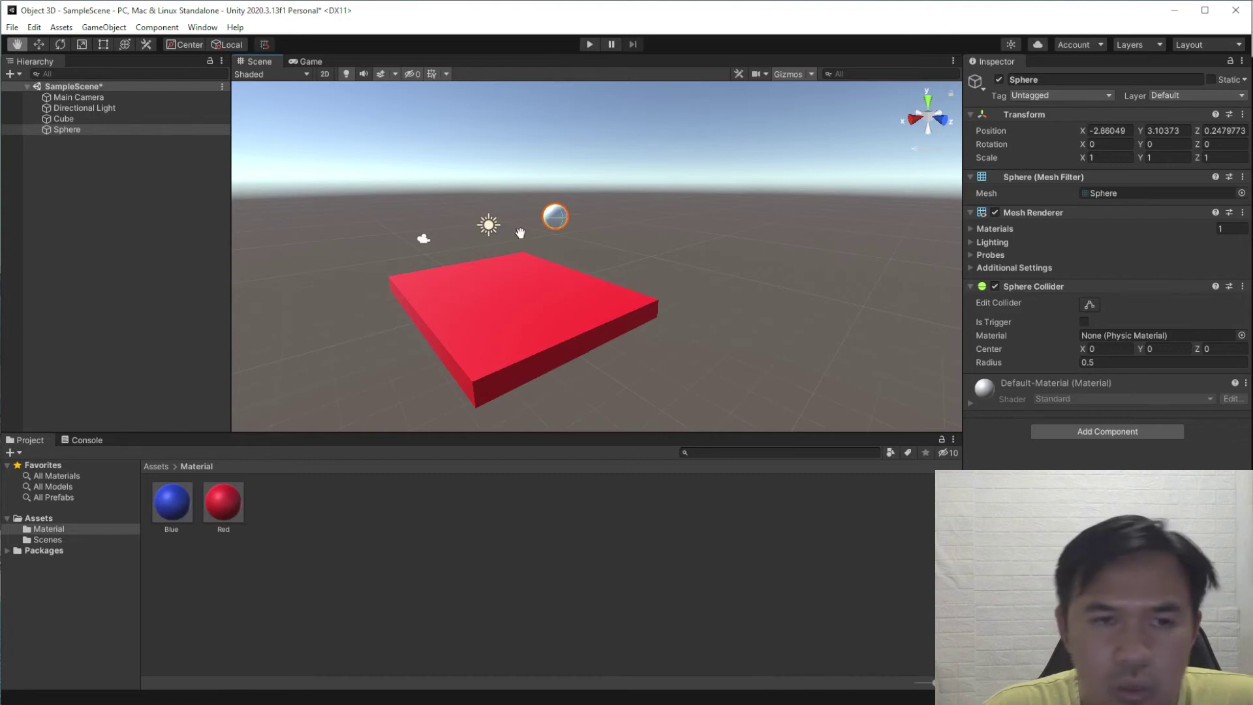
left_click(38, 44)
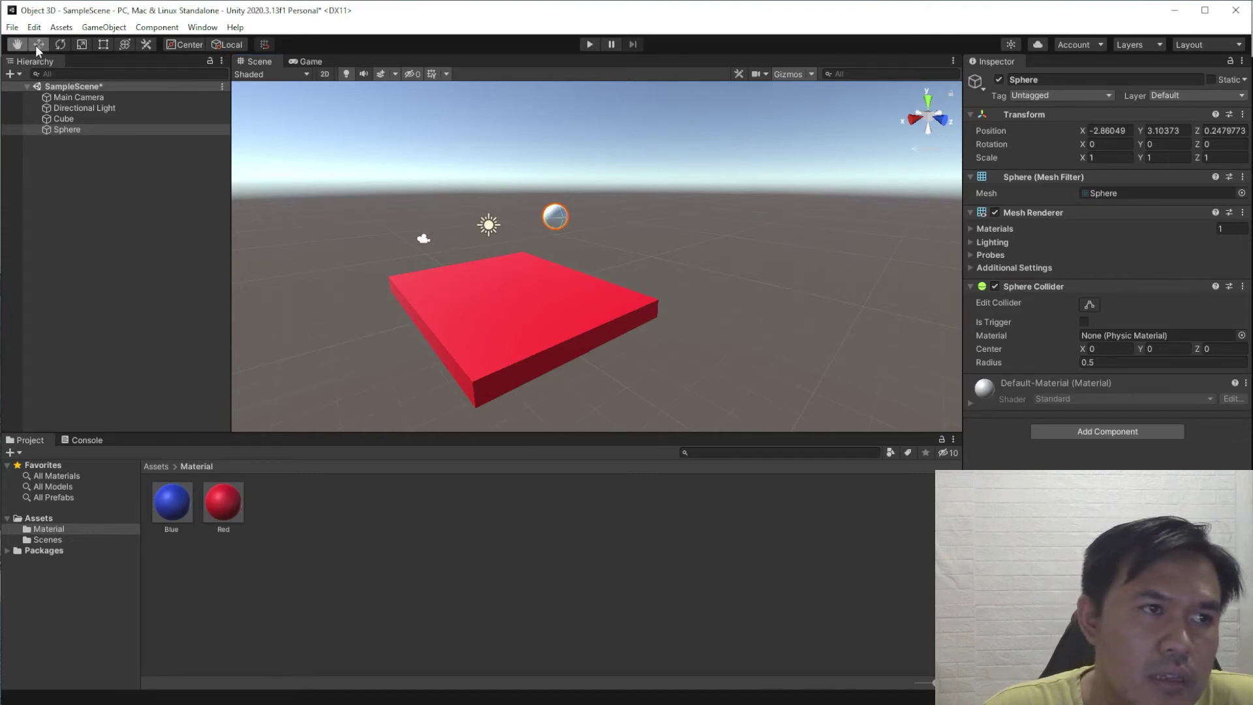
left_click_drag(509, 231, 407, 229)
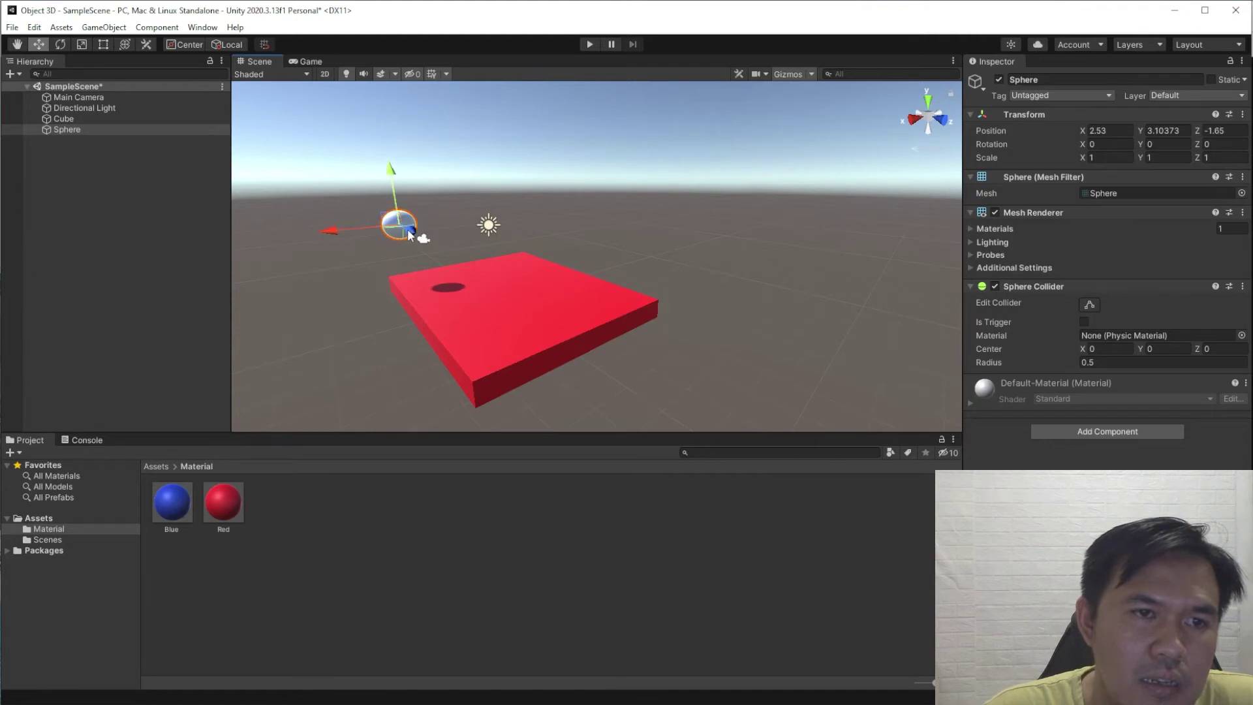
Enlarge the sphere with the Rect tool to a scale of about 2.92 and raise it to about Y 6.61
left_click(104, 44)
left_click_drag(421, 238, 487, 262)
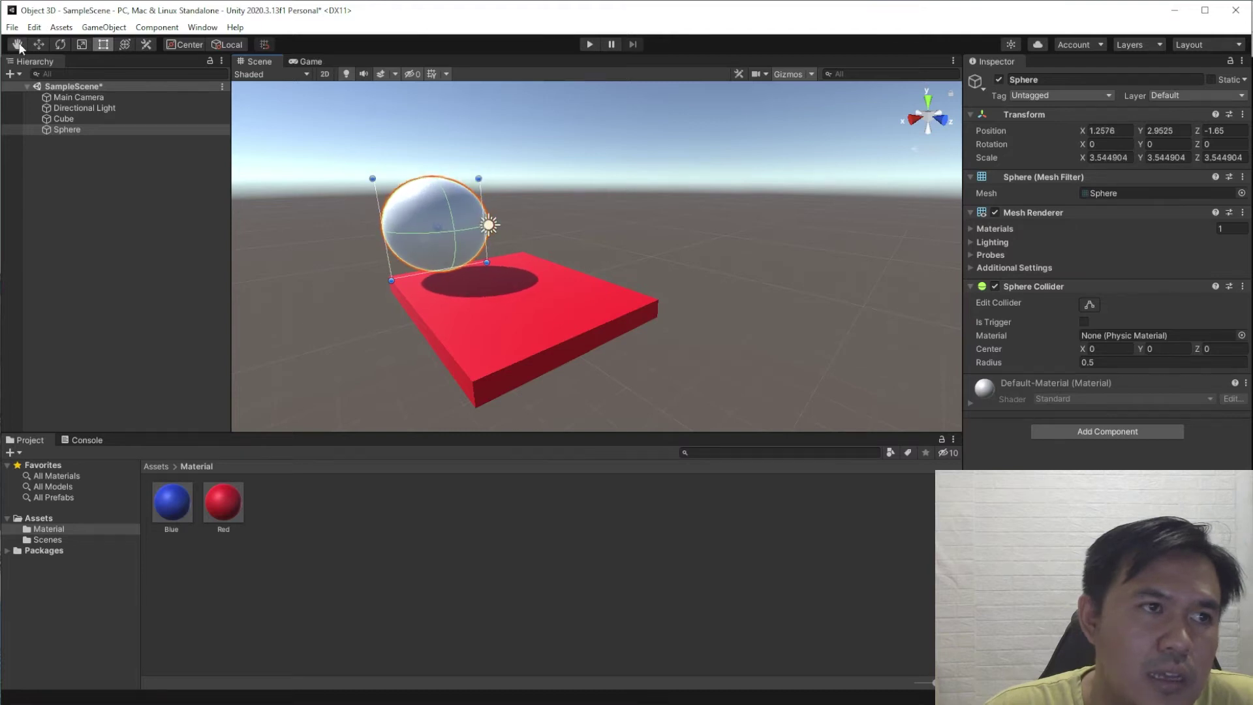
left_click_drag(477, 181, 428, 92)
left_click(40, 47)
left_click_drag(428, 92, 429, 253, "alt")
Rotate the Directional Light to about -28.34 on Y, then try raising it to about Y 7.6 and undo the raise
left_click(18, 44)
left_click_drag(251, 178, 643, 316)
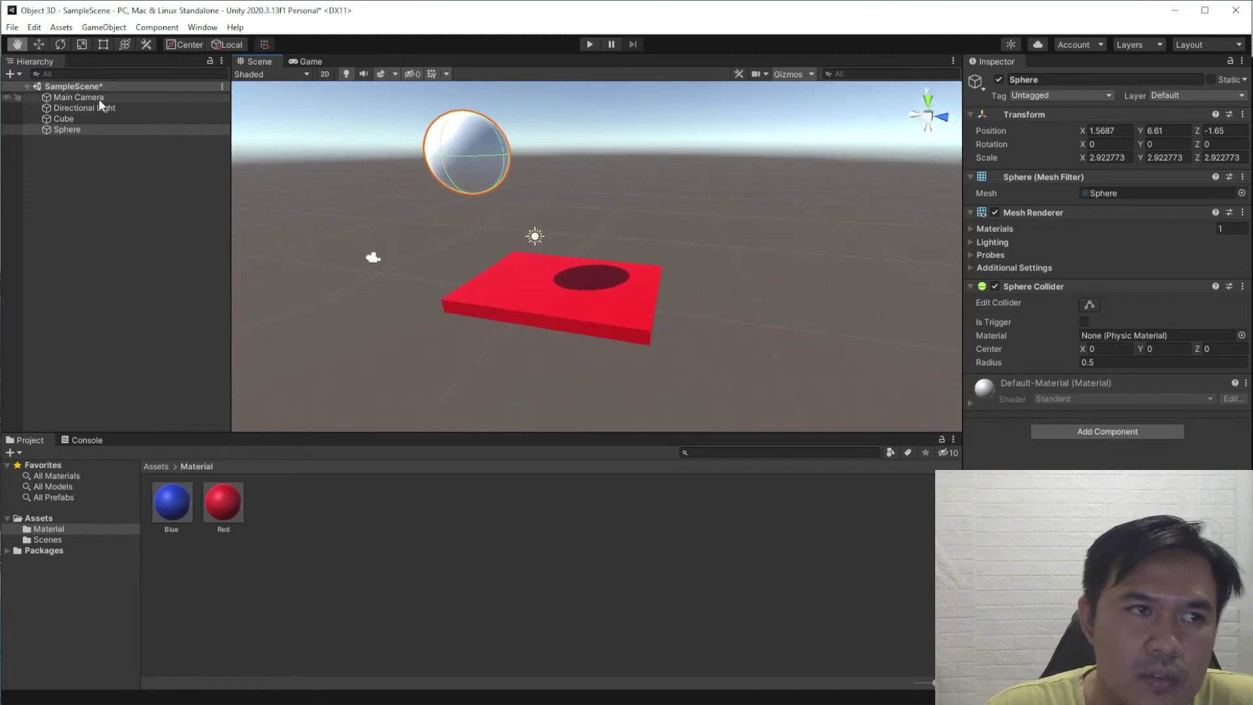
left_click(84, 109)
mouse_move(536, 246)
left_mouse_down()
mouse_move(494, 241)
mouse_move(525, 251)
left_mouse_up()
left_click(96, 106)
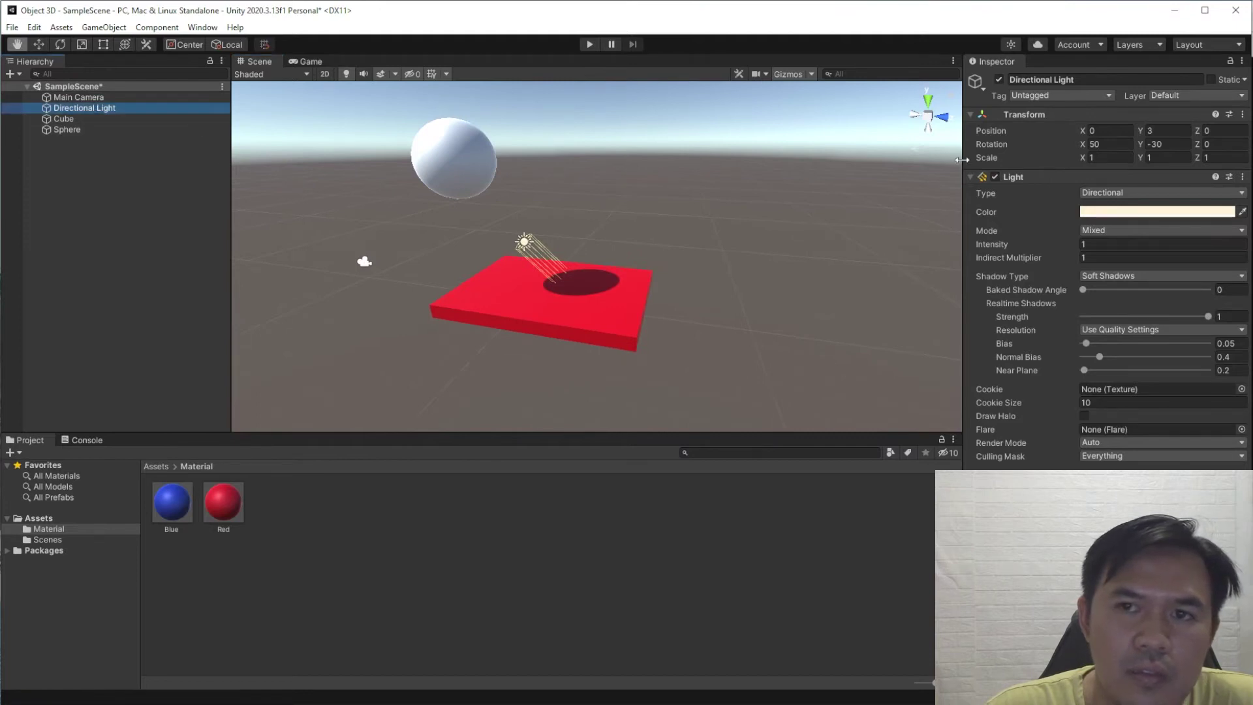
left_click_drag(1141, 146, 1168, 128)
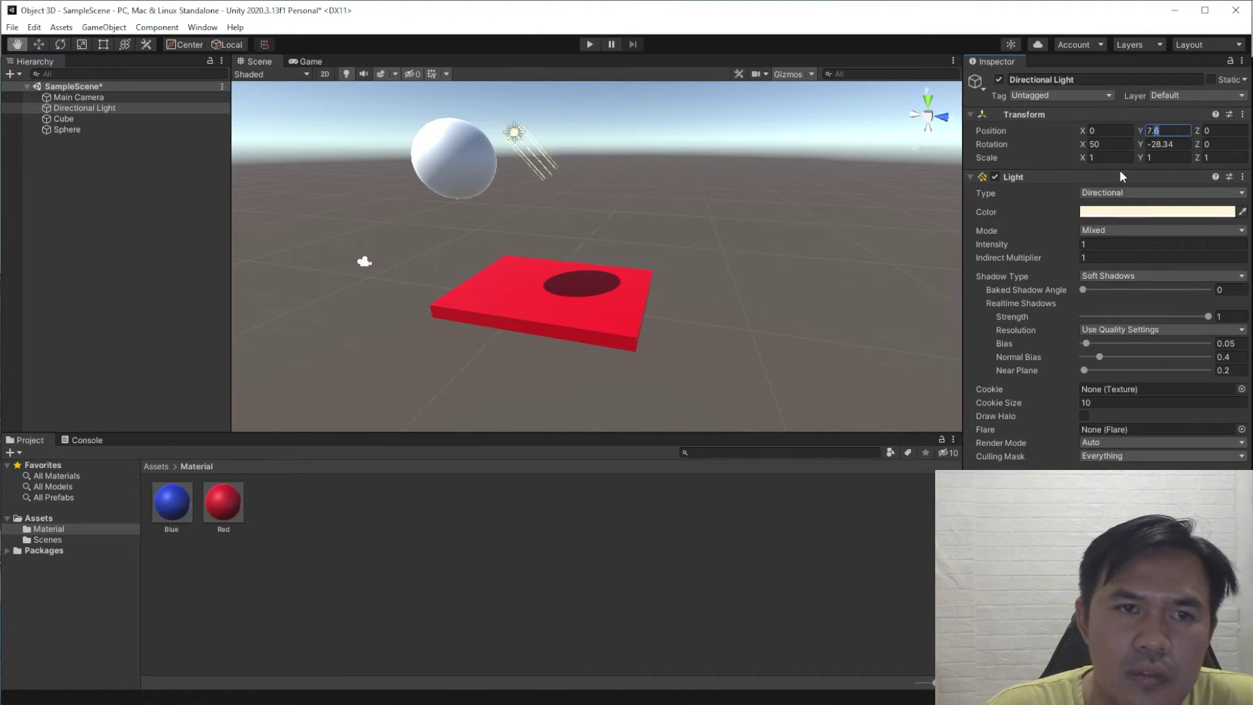
key("ctrl+z")
Apply the Blue material to the sphere and play the scene in the Game view
left_click_drag(773, 206, 551, 283, "alt")
left_click_drag(171, 501, 590, 162)
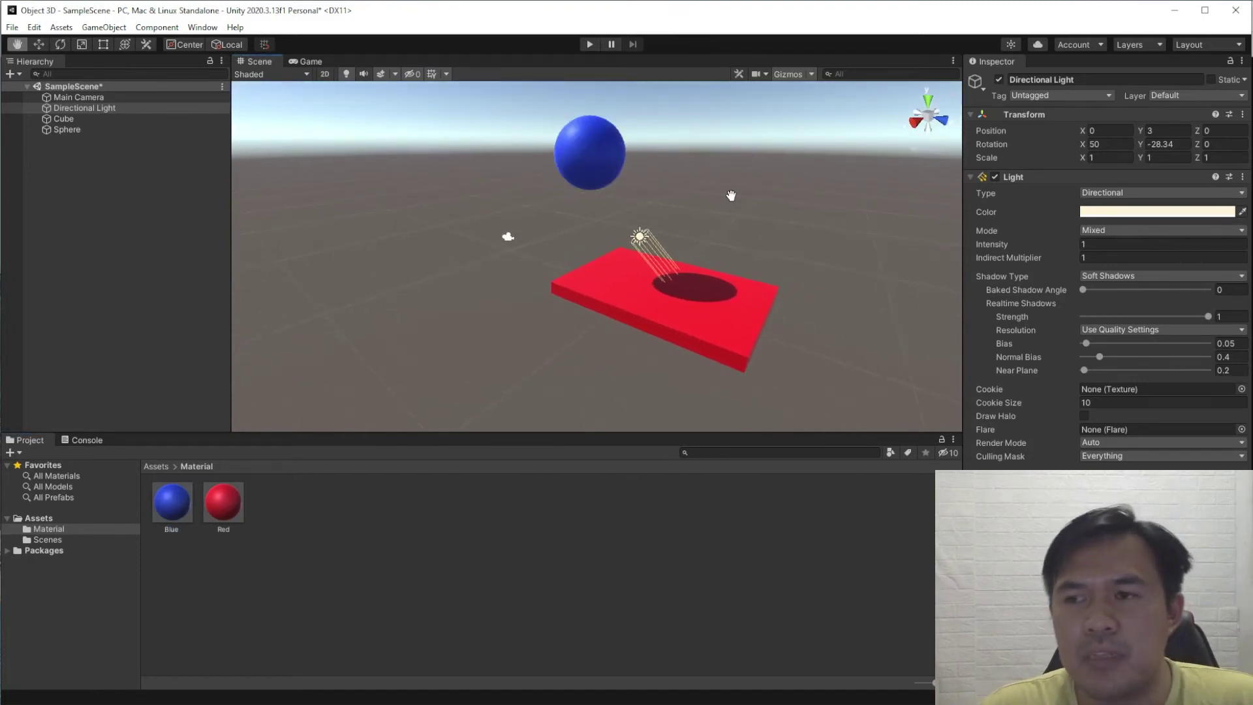
left_click(310, 62)
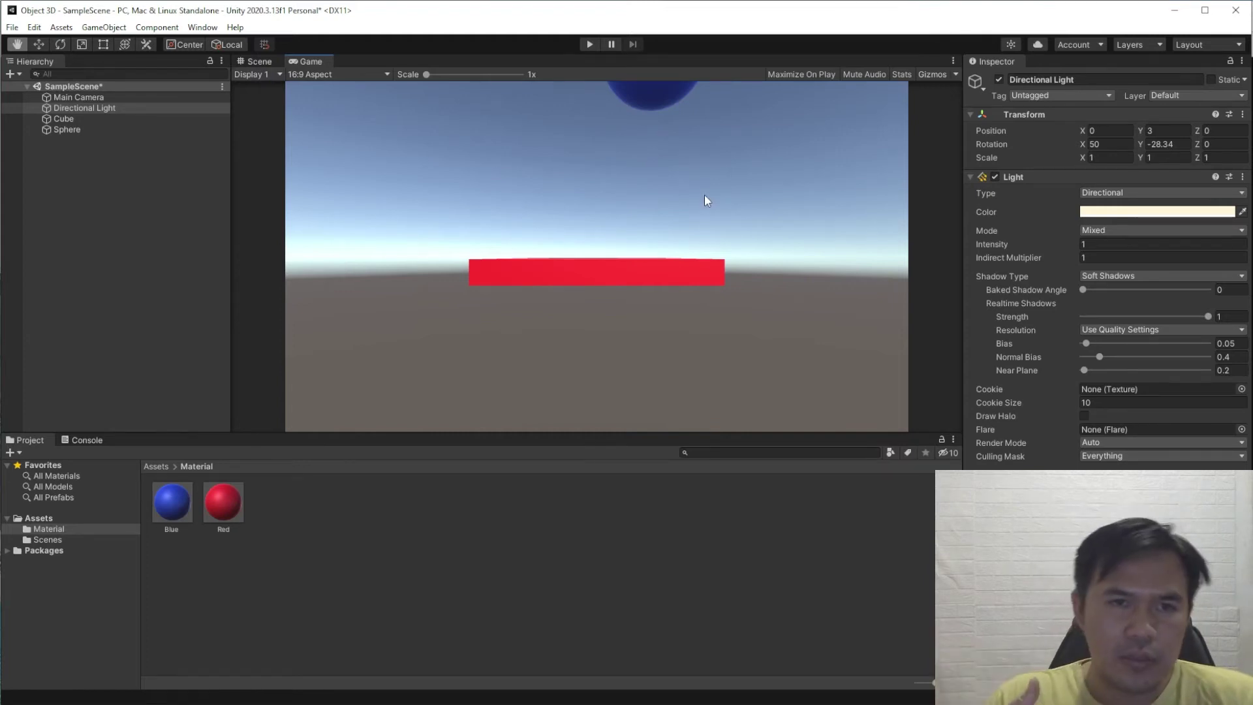
left_click(590, 45)
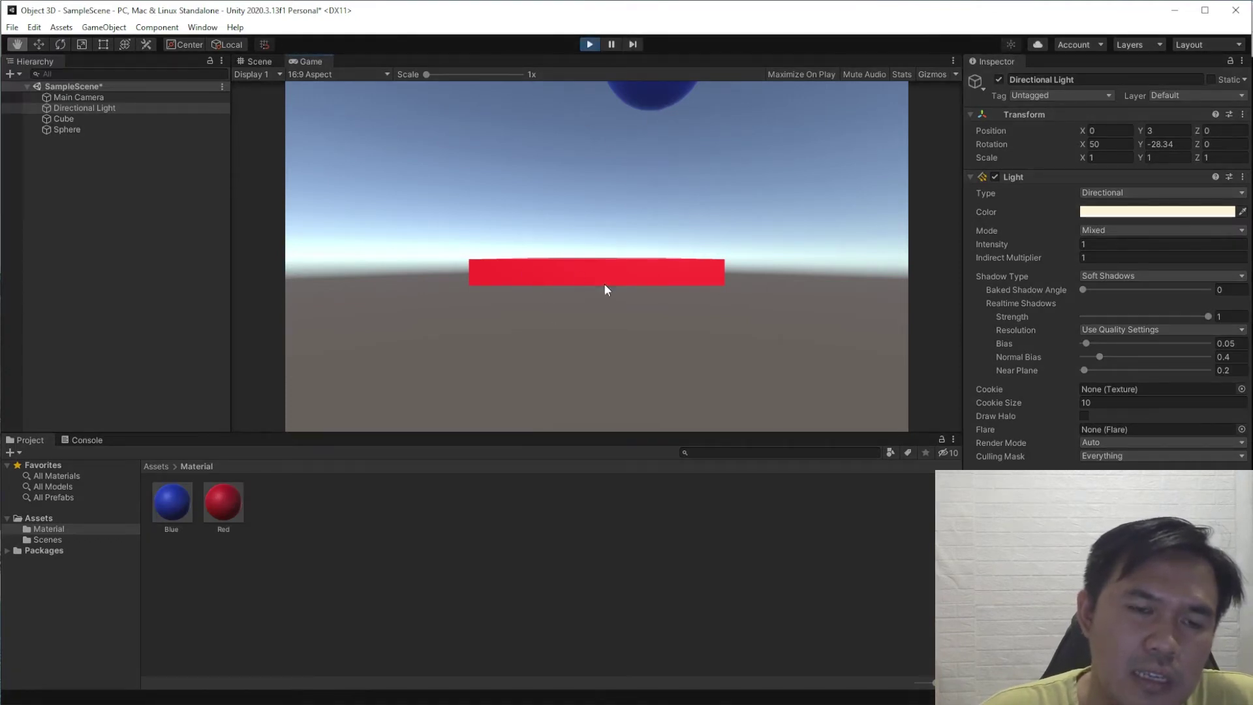
Stop playing the scene and open the component search for the sphere
left_click(587, 45)
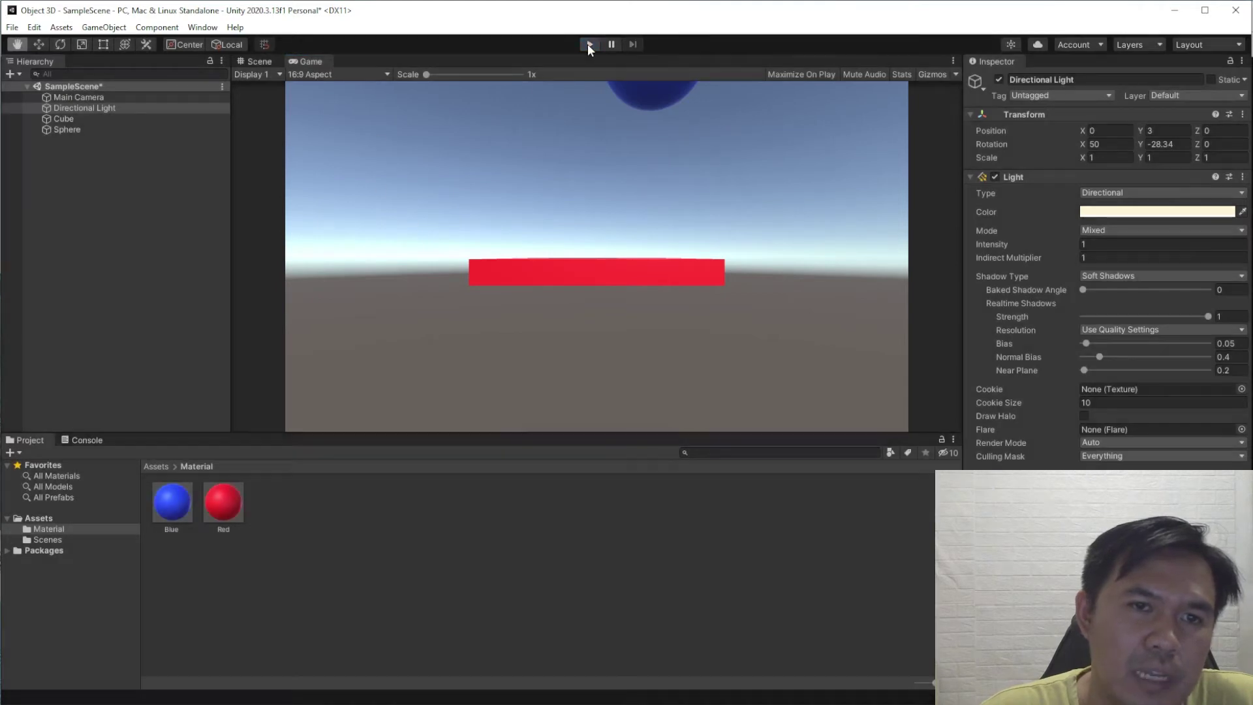
left_click(64, 119)
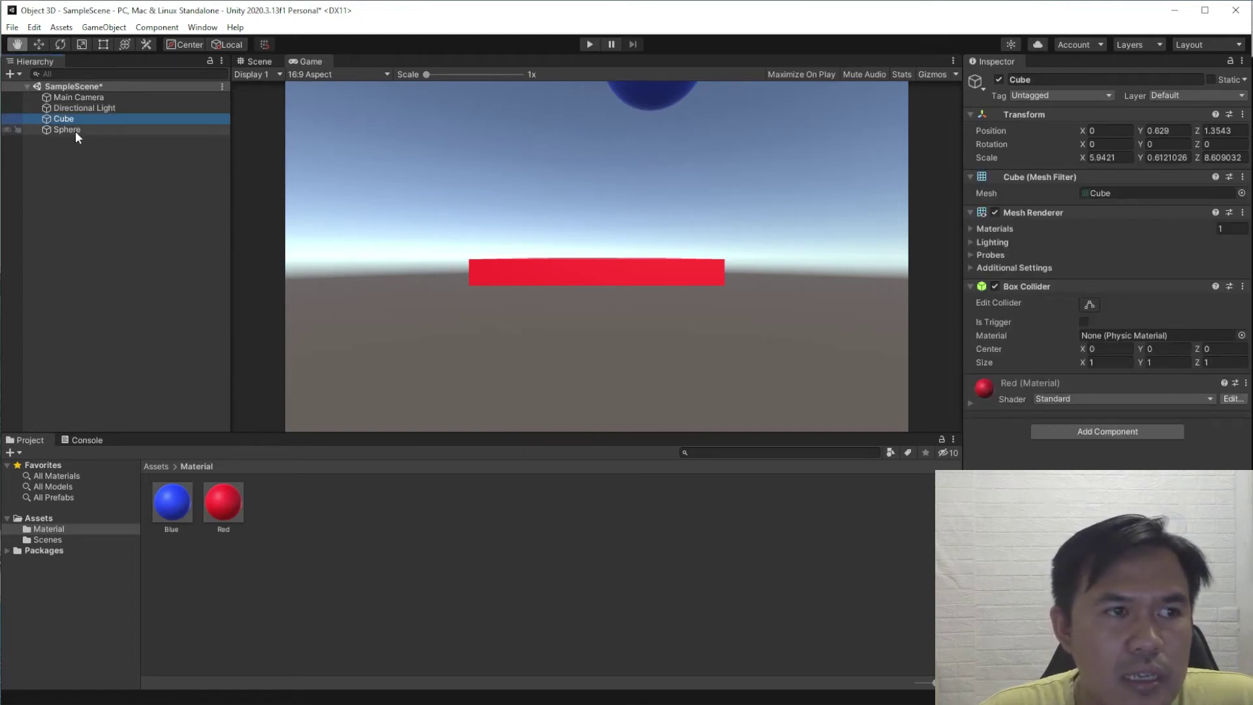
left_click(76, 131)
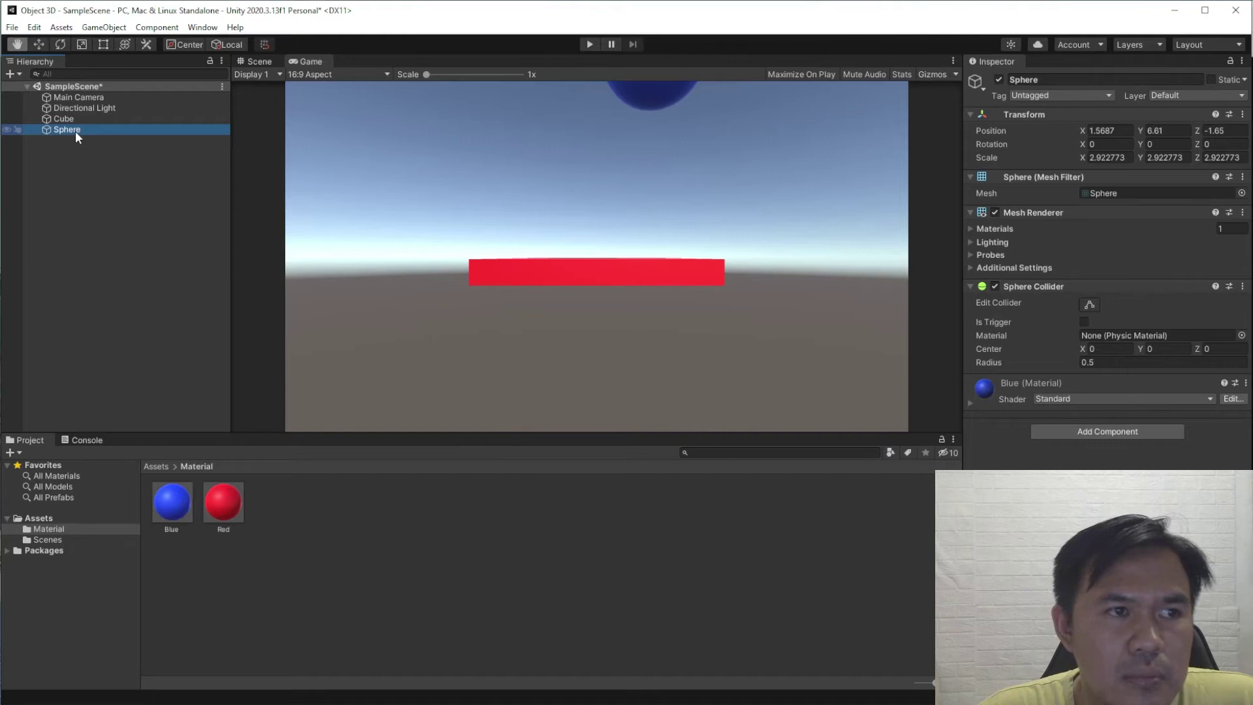
left_click(76, 130)
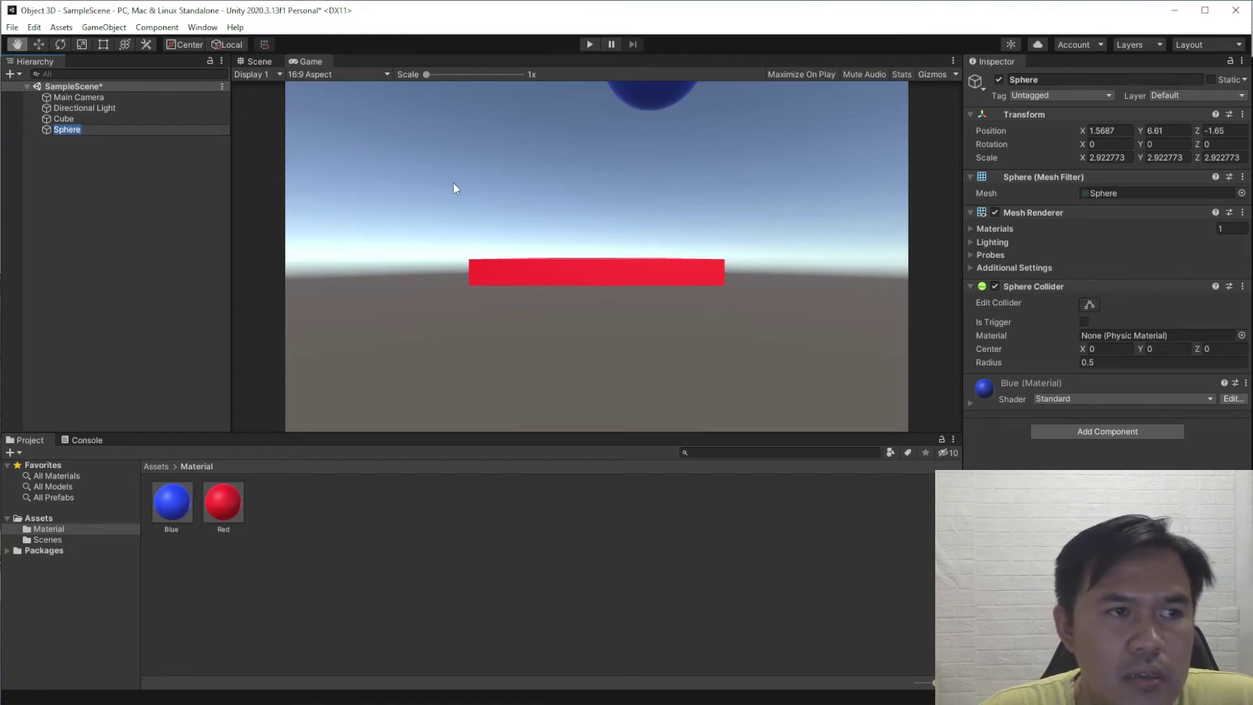
left_click(1134, 432)
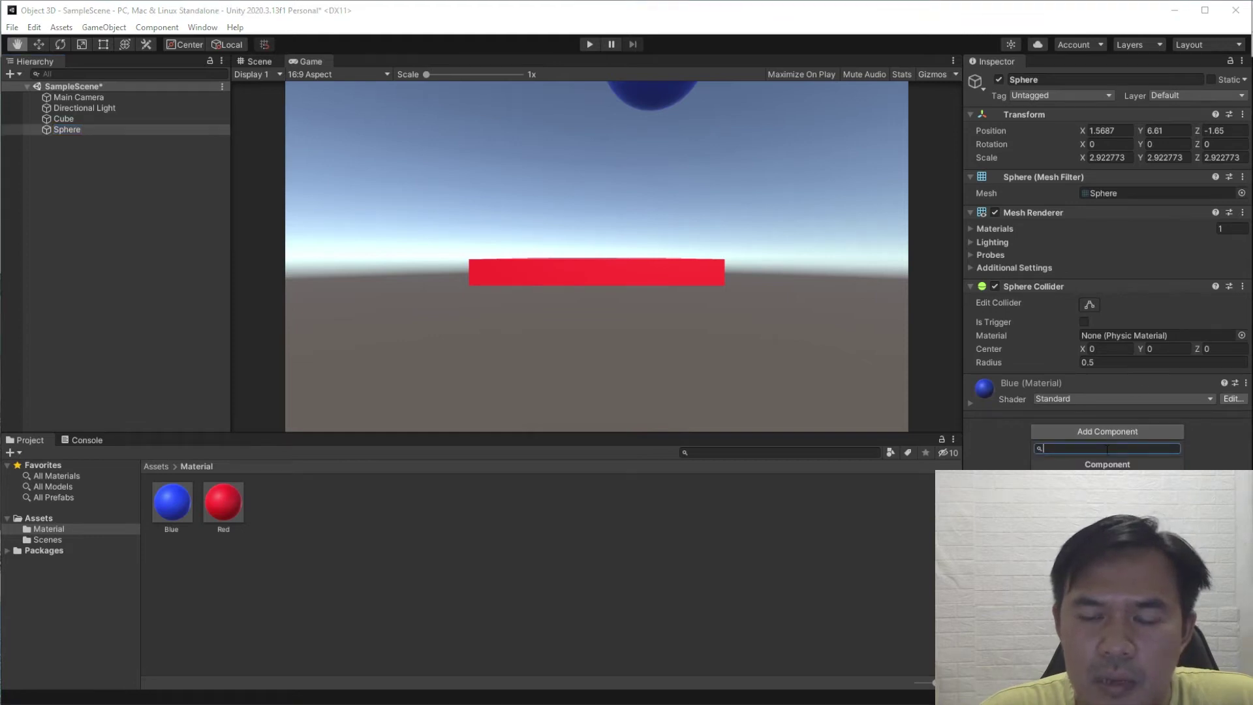
type("d")
key("BackSpace")
type("ra")
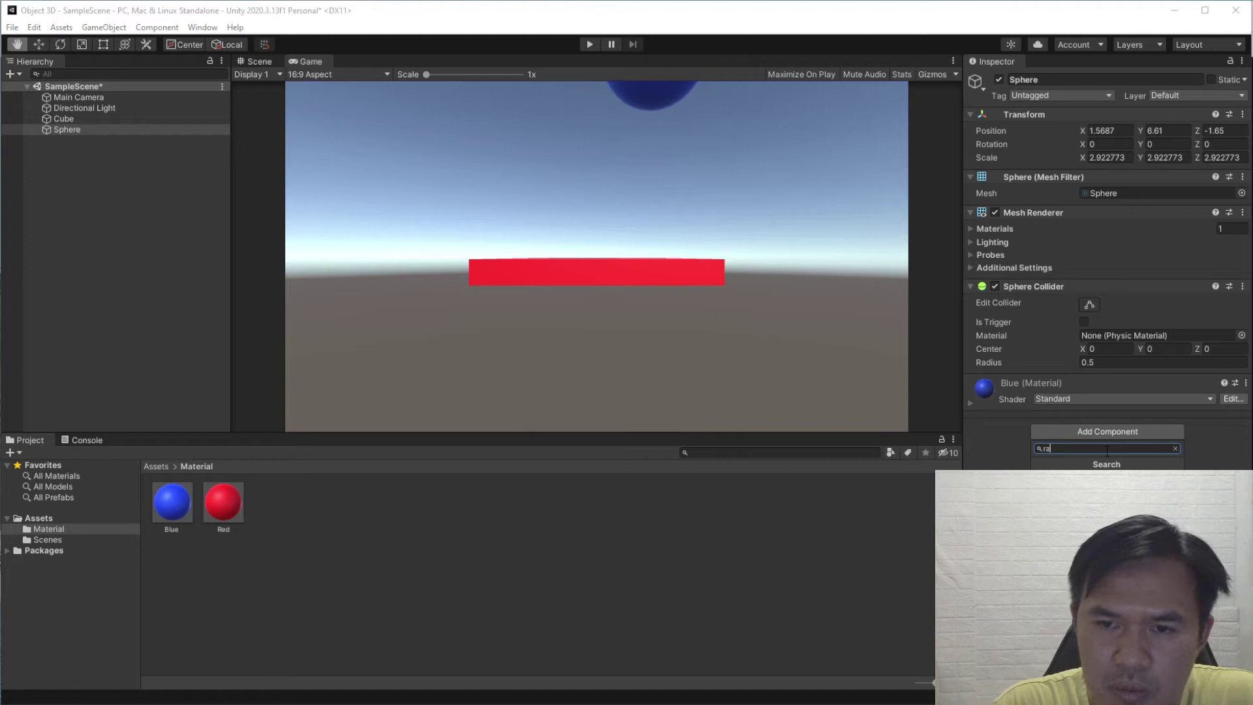
key("BackSpace")
key("BackSpace")
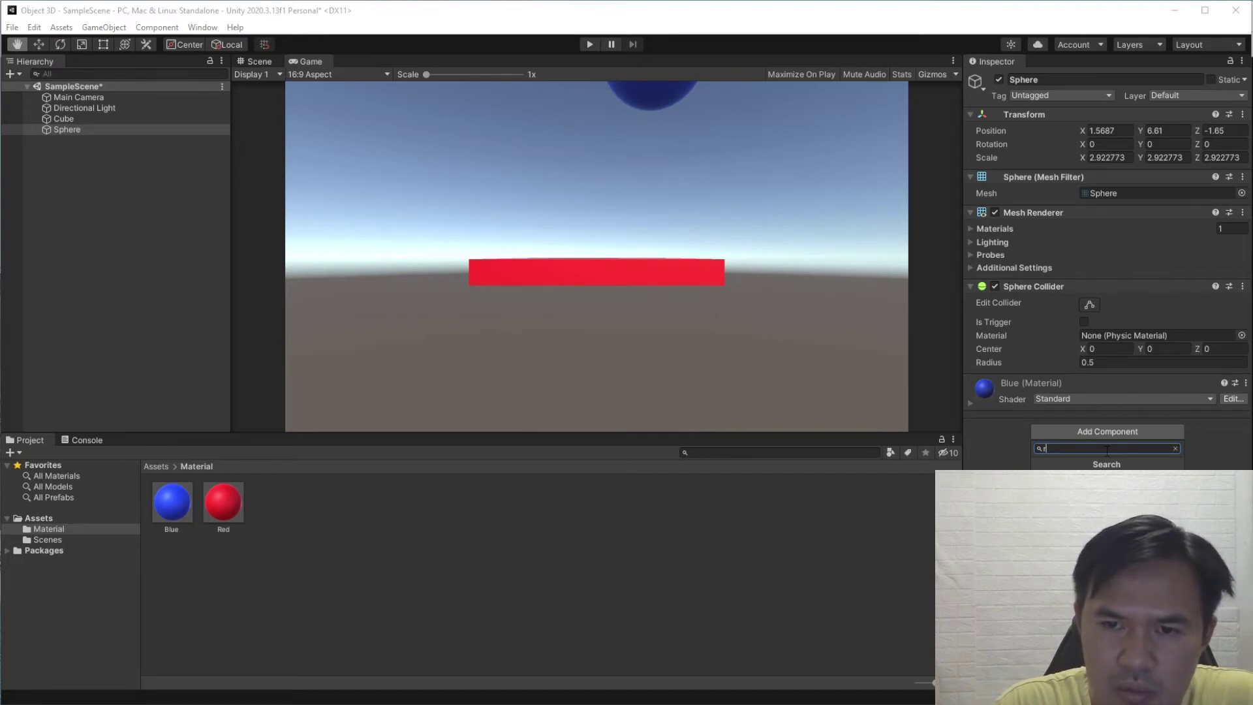
type("eg")
key("BackSpace")
key("BackSpace")
key("BackSpace")
type("d")
key("BackSpace")
type("da")
key("BackSpace")
key("BackSpace")
Add a Rigidbody component to the sphere
type("r")
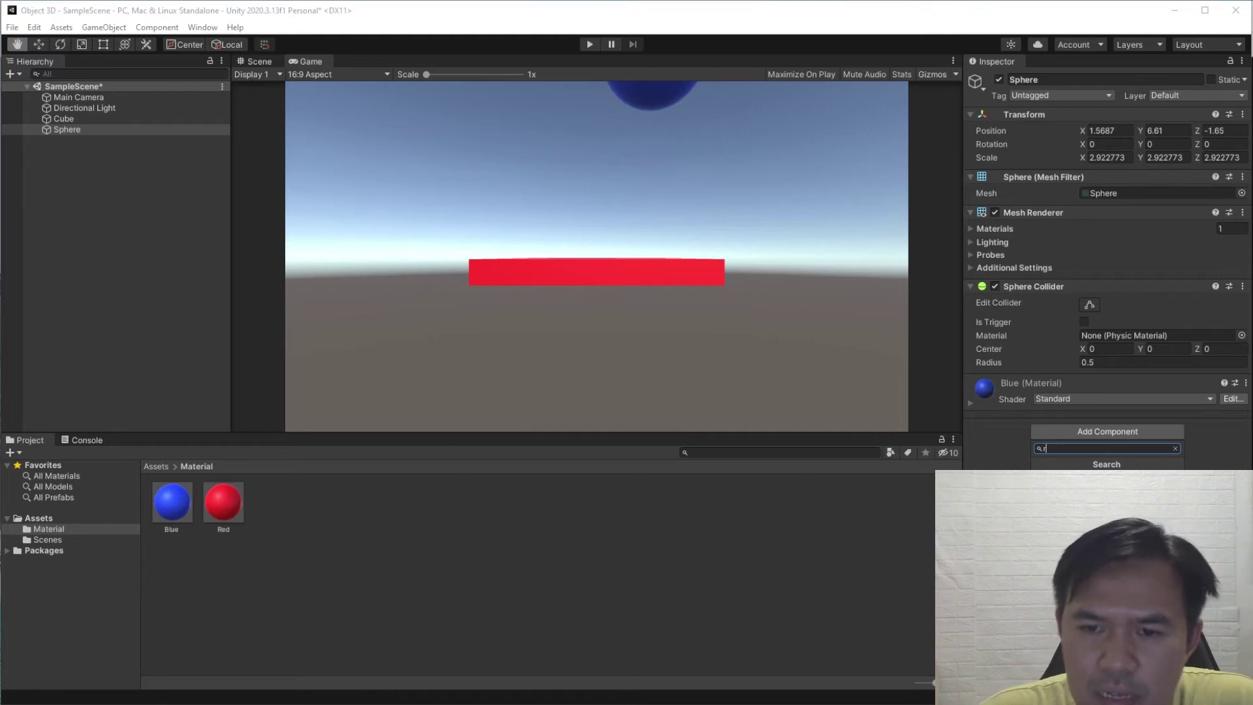
key("Return")
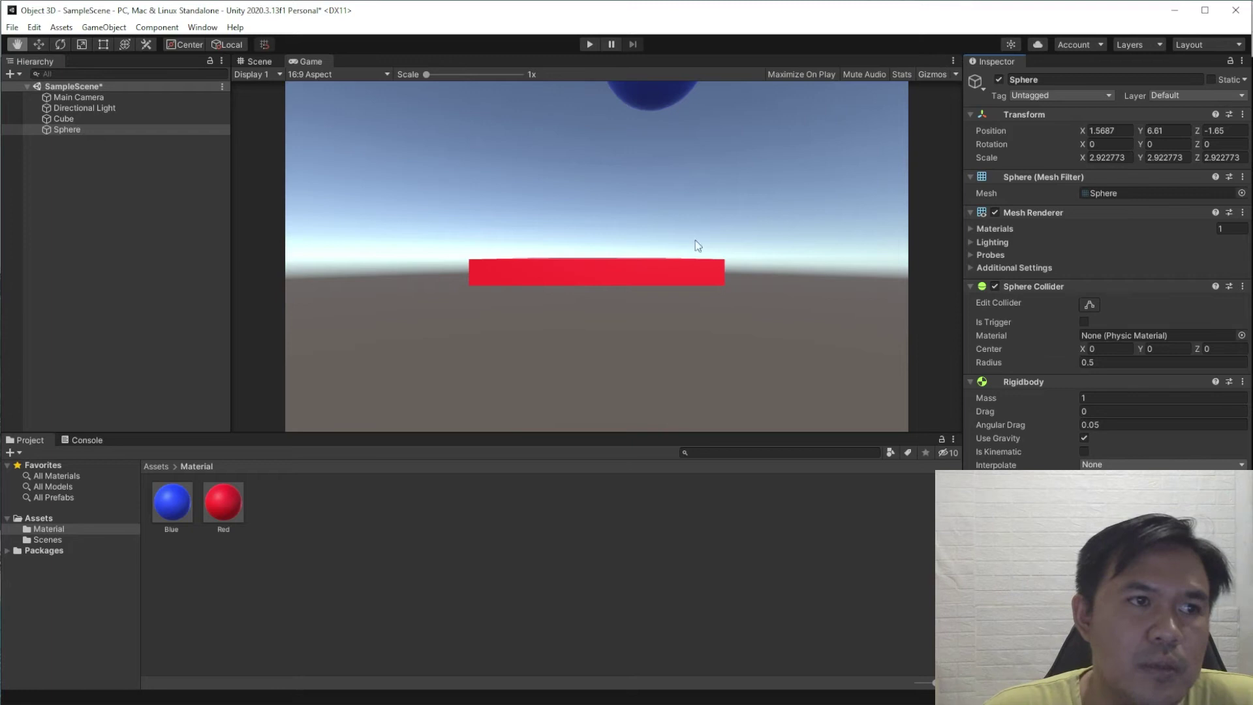
Rename the Sphere object in the scene to Bola
left_click(65, 129)
left_click(65, 119)
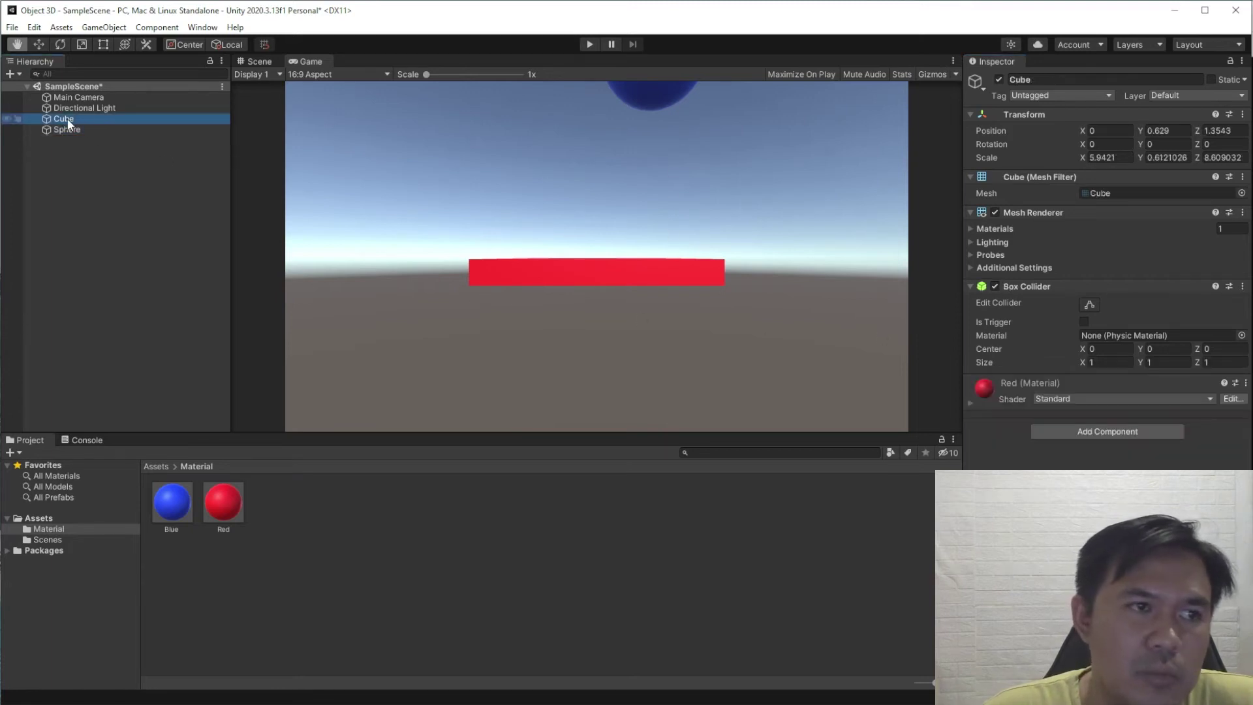
right_click(70, 119)
left_click(58, 132)
right_click(64, 129)
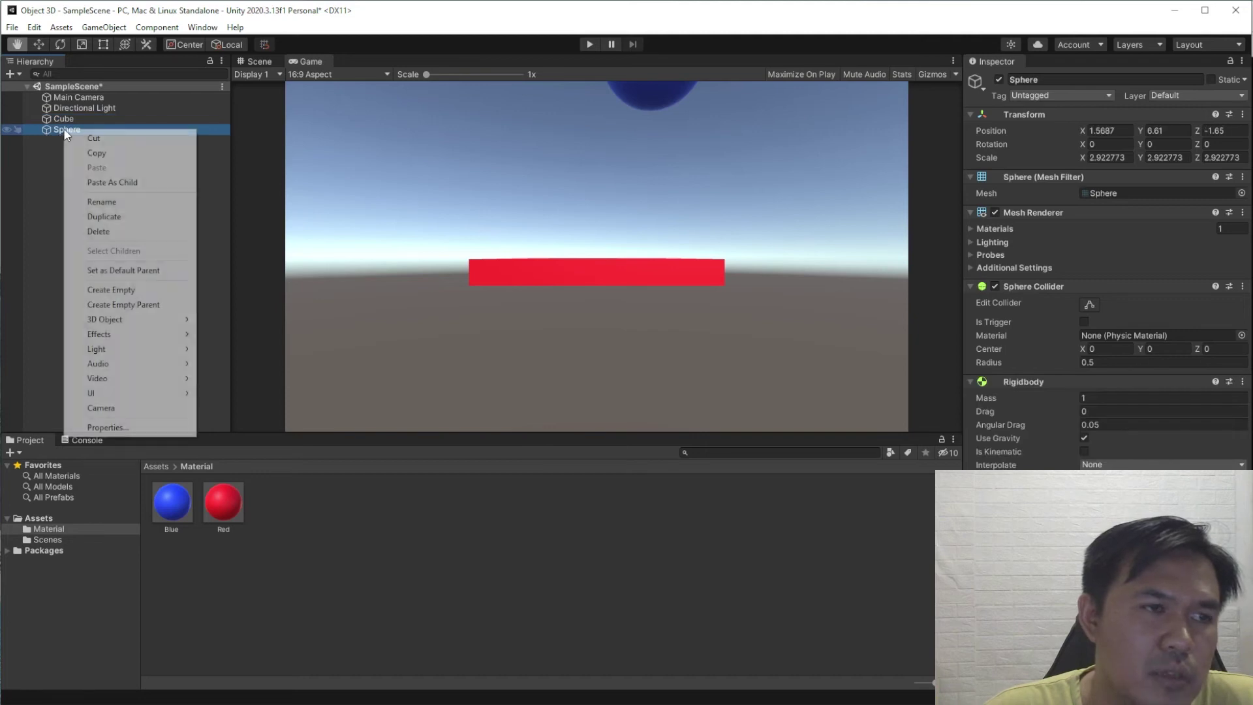
left_click(104, 201)
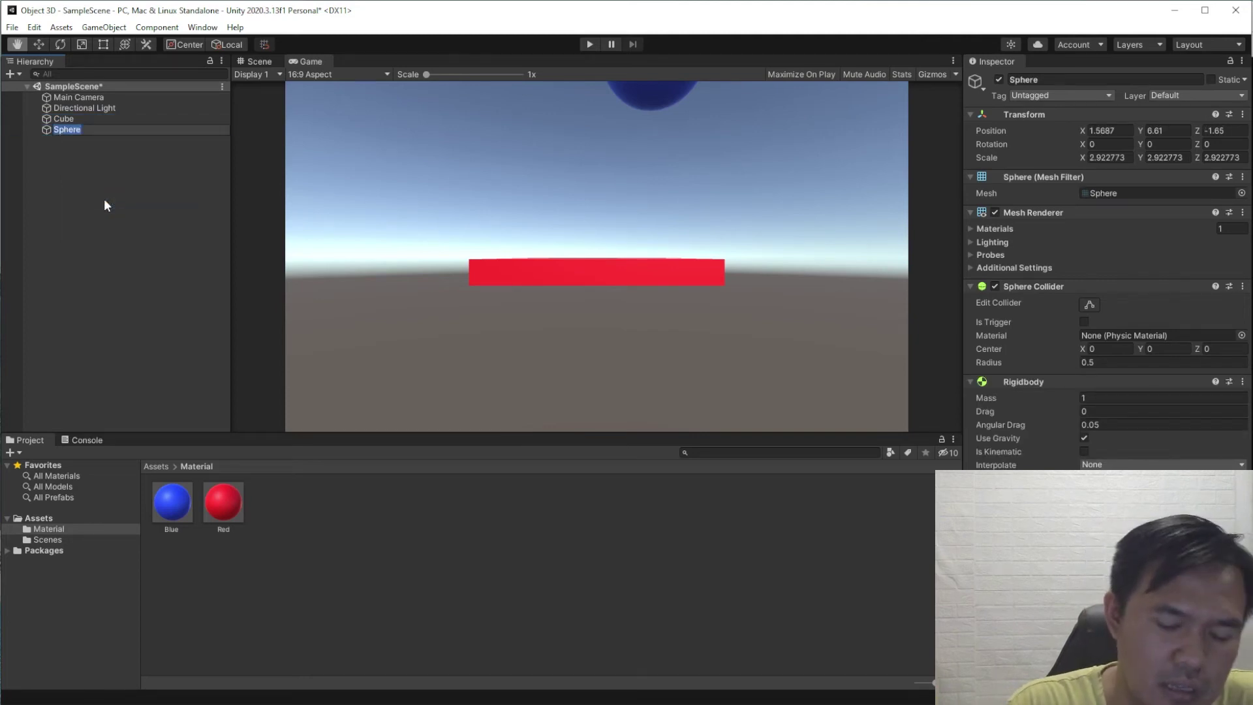
type("Bola")
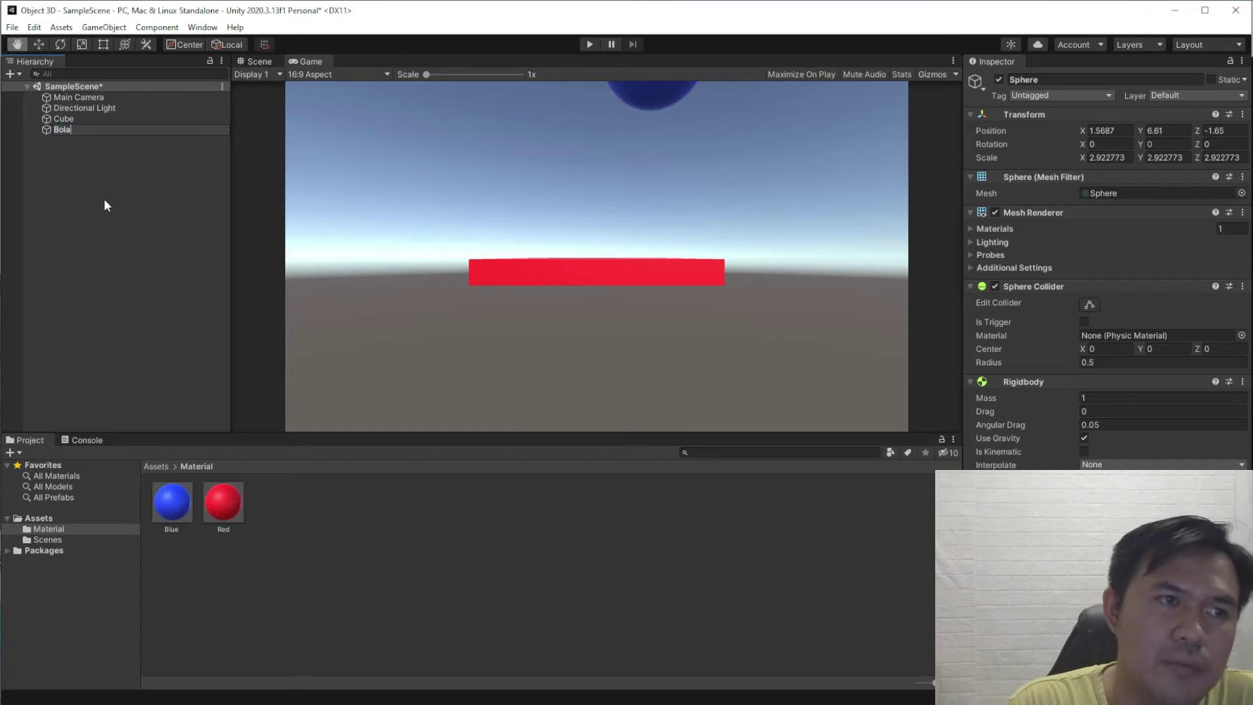
key("Return")
Play the scene twice to watch how Bola falls towards the red slab, stopping it after each run
left_click(588, 44)
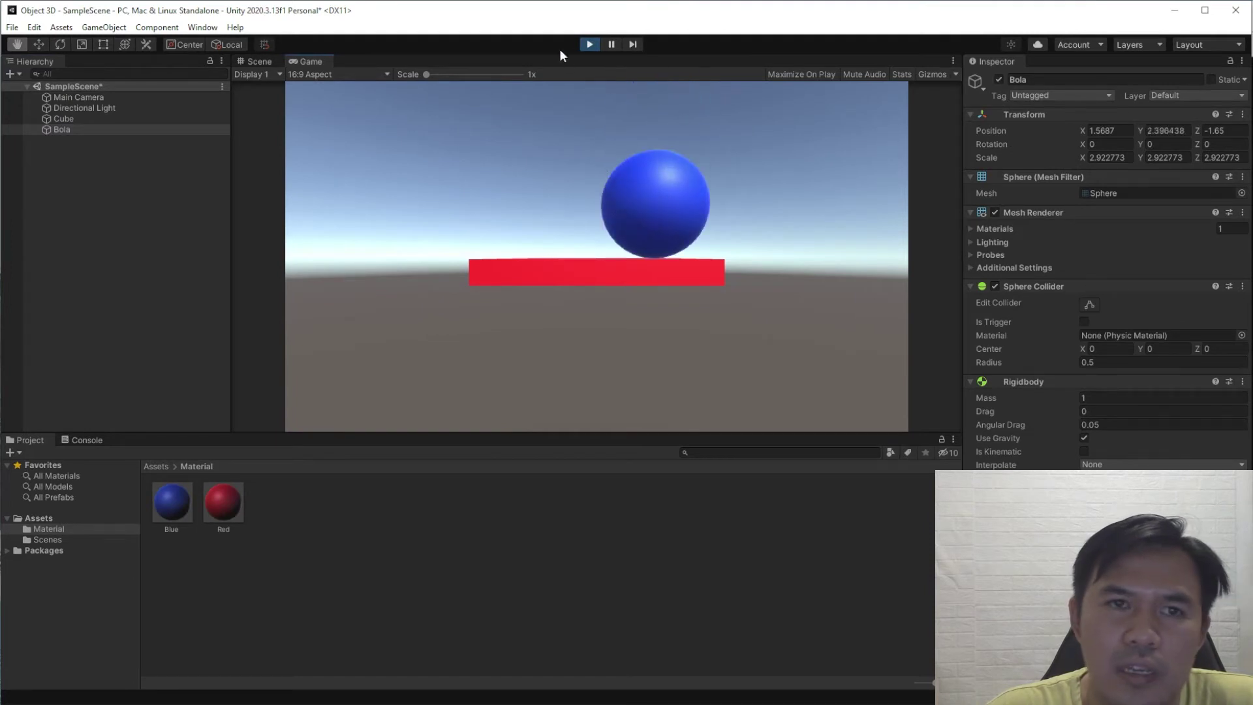
left_click(589, 44)
left_click(588, 44)
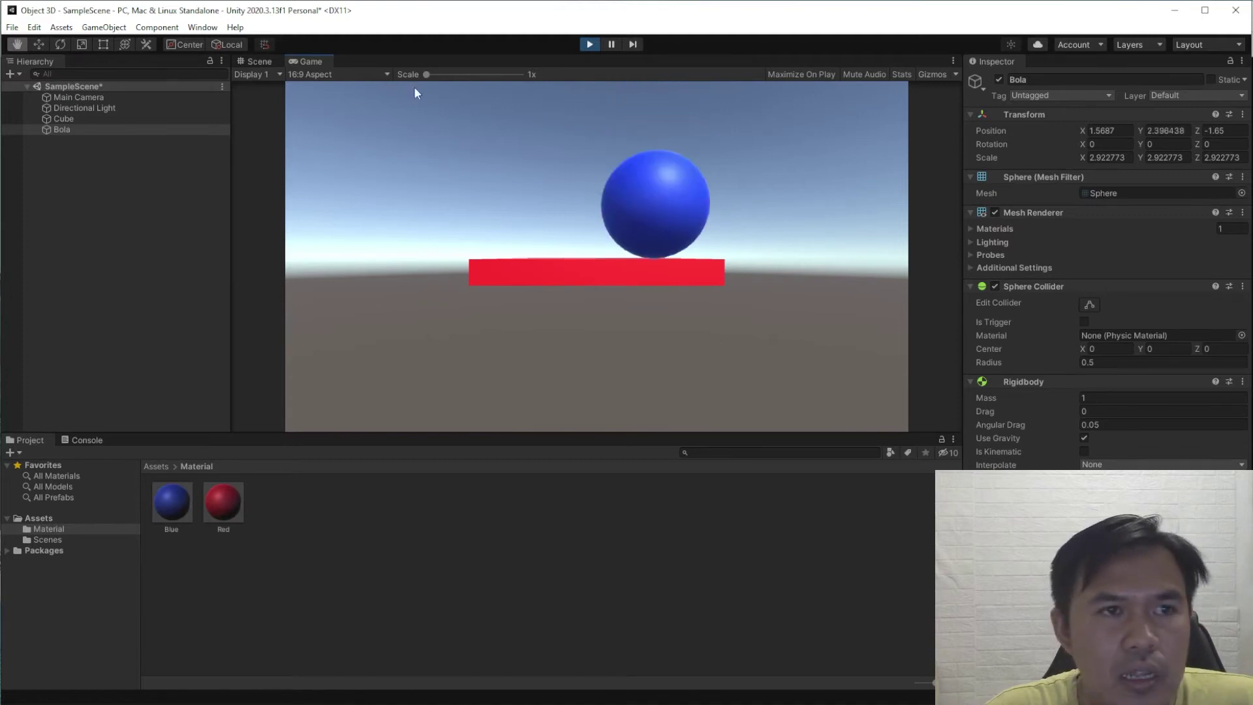
left_click(589, 43)
Collapse Bola's Sphere Collider component and examine its Rigidbody settings
left_click(60, 129)
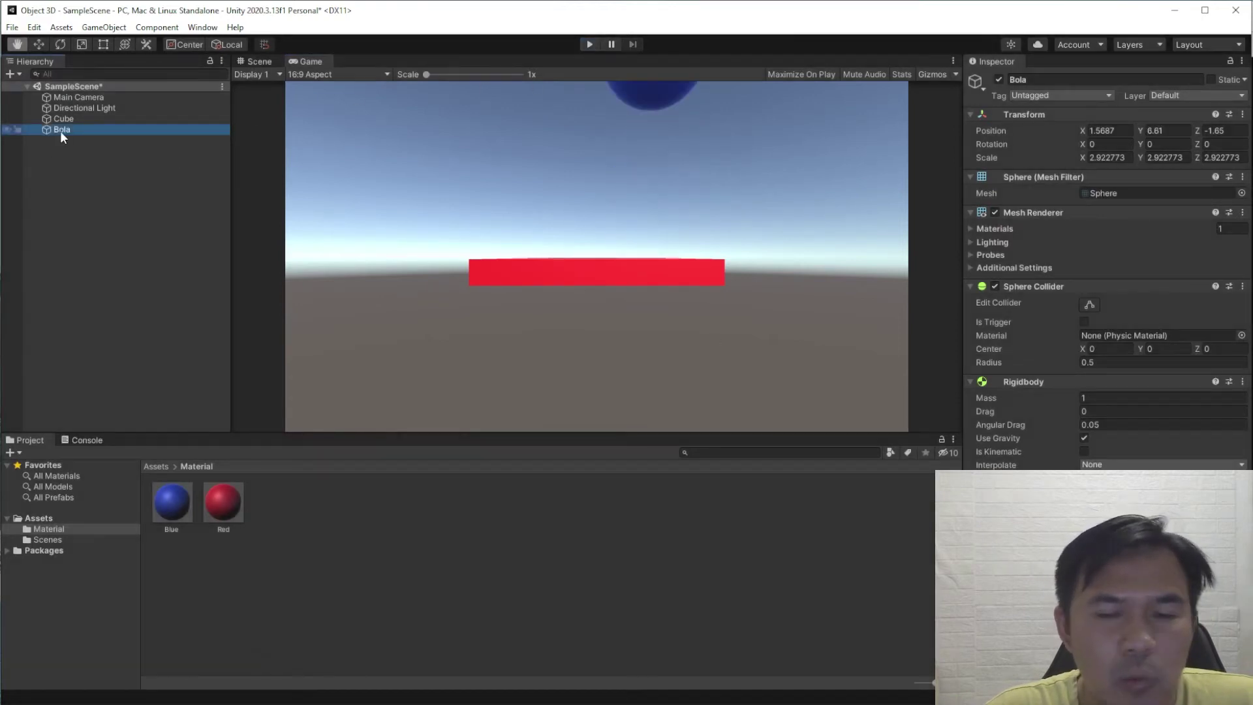
left_click(973, 285)
left_click(972, 300)
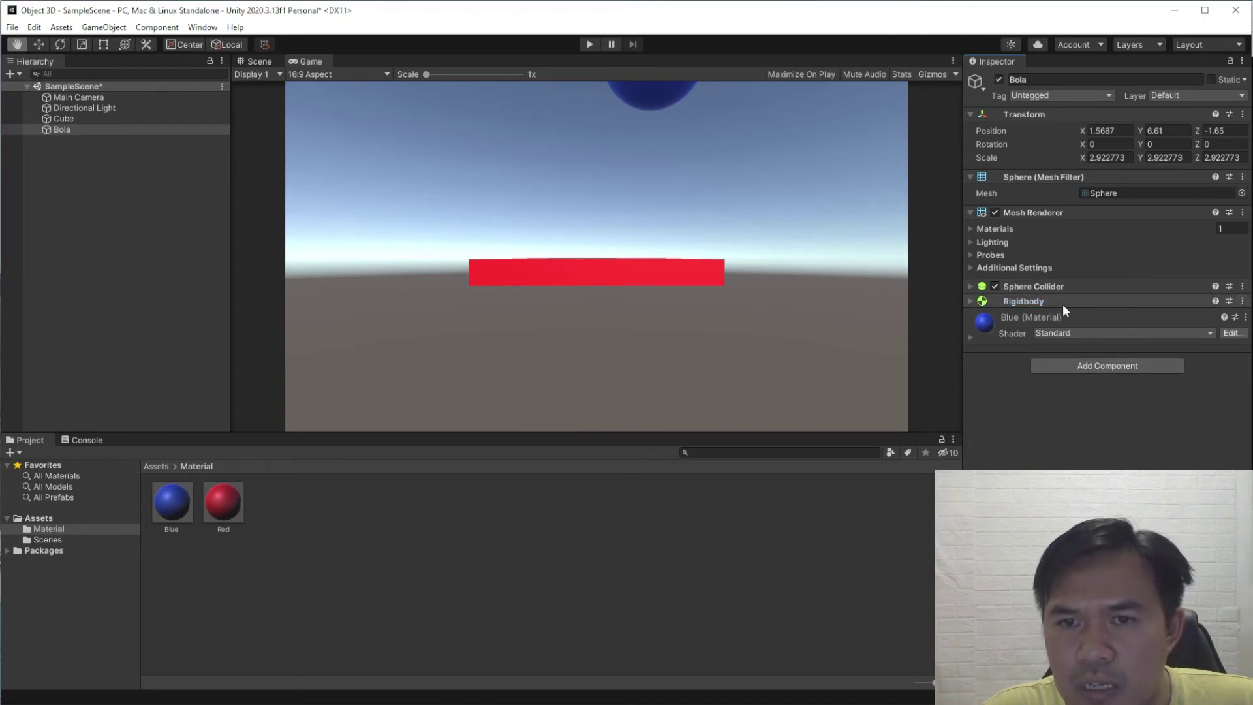
left_click(997, 303)
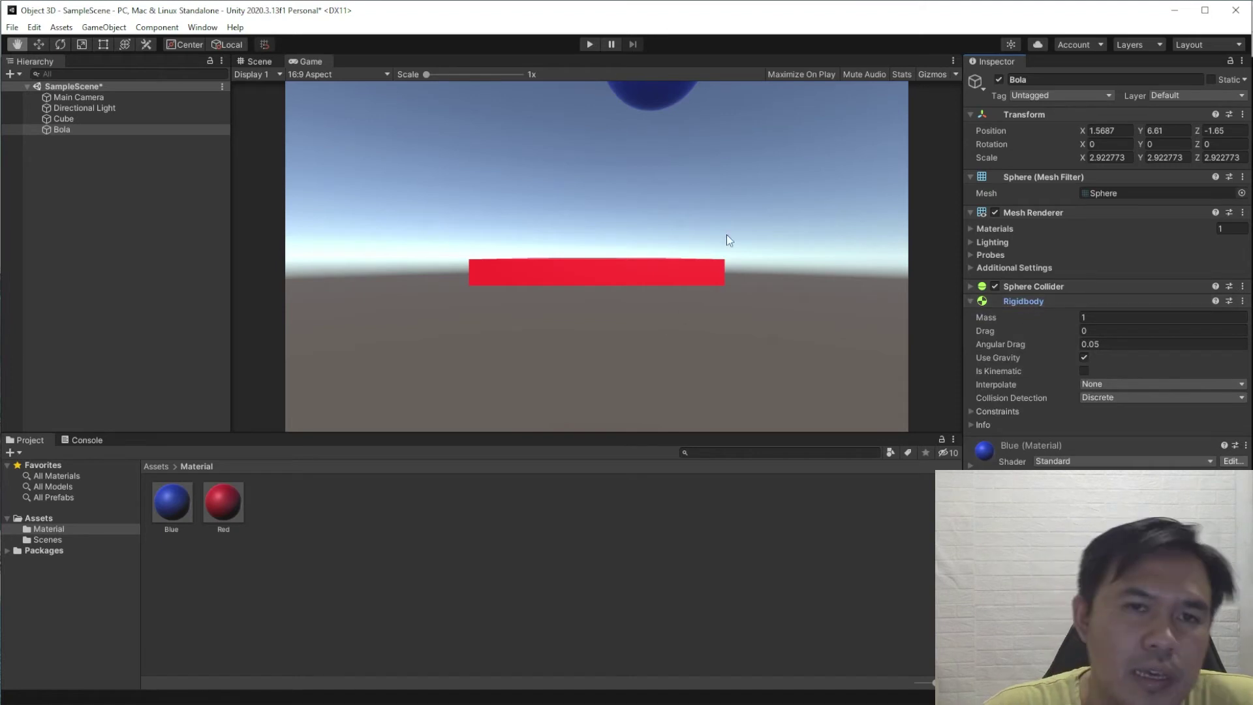
Return to the Scene view and import wood.jpg from the file folder in File Explorer into the project's Material folder
left_click(260, 60)
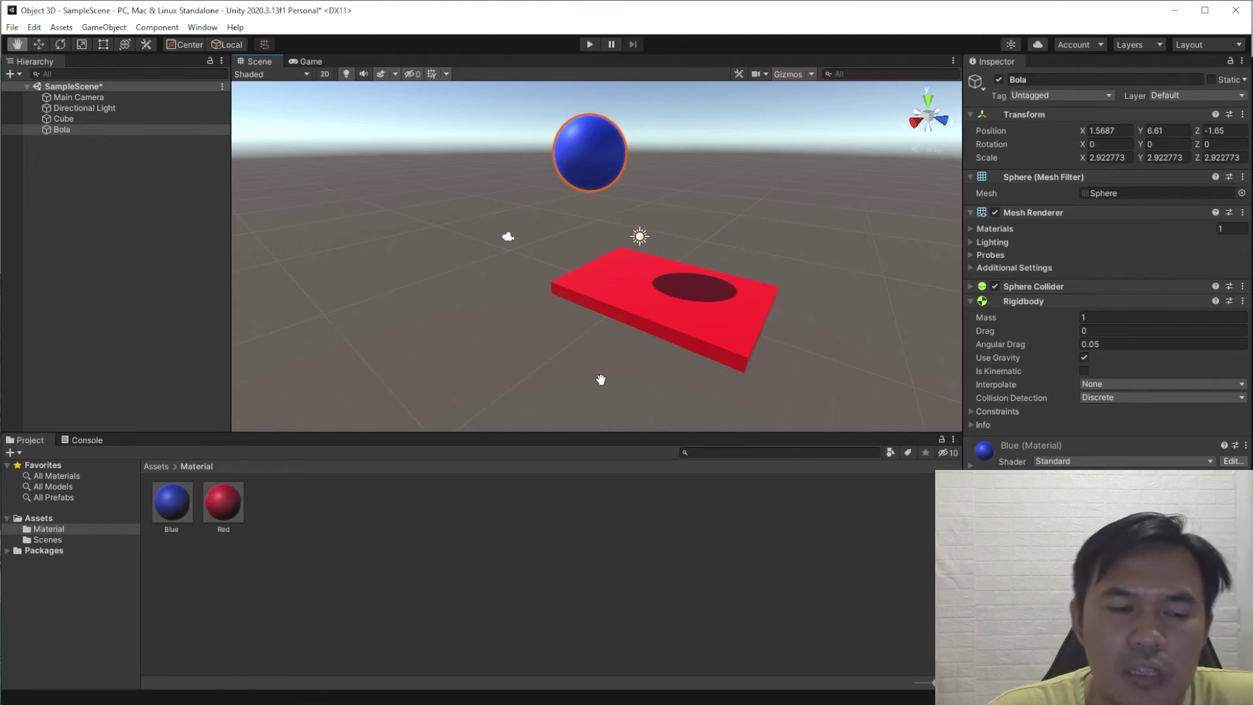
mouse_move(62, 701)
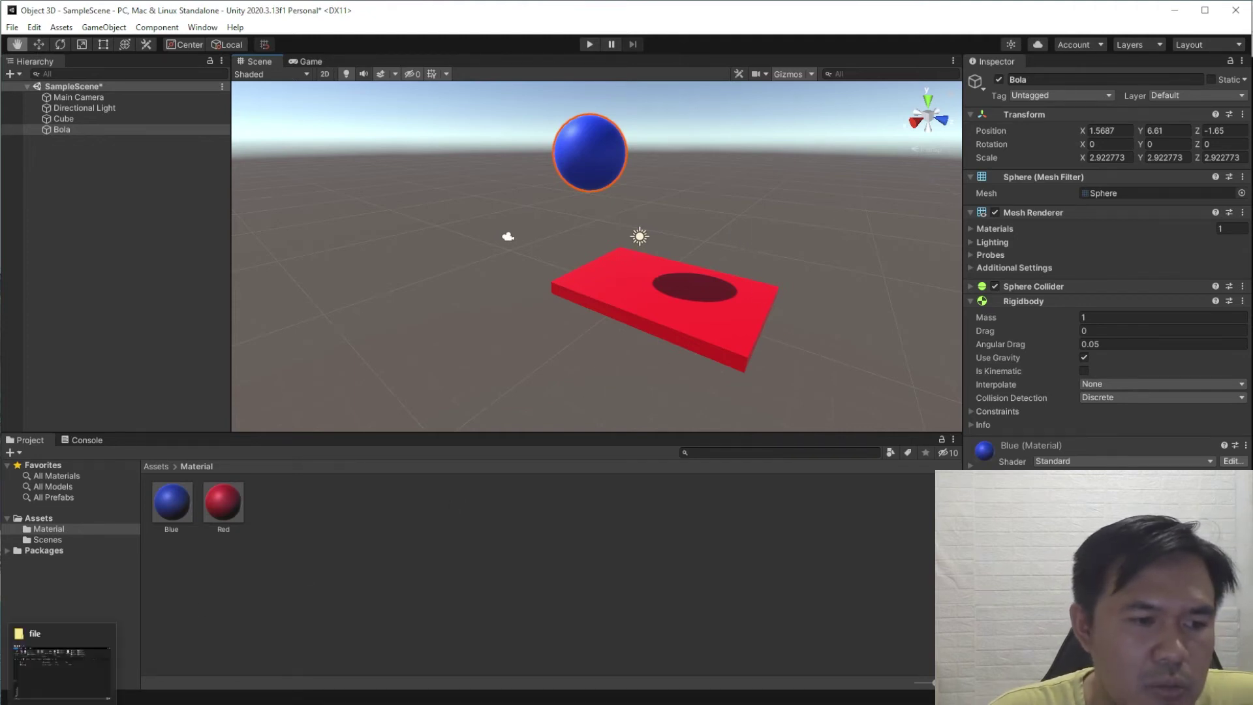
left_click(62, 662)
left_click_drag(503, 128, 703, 102)
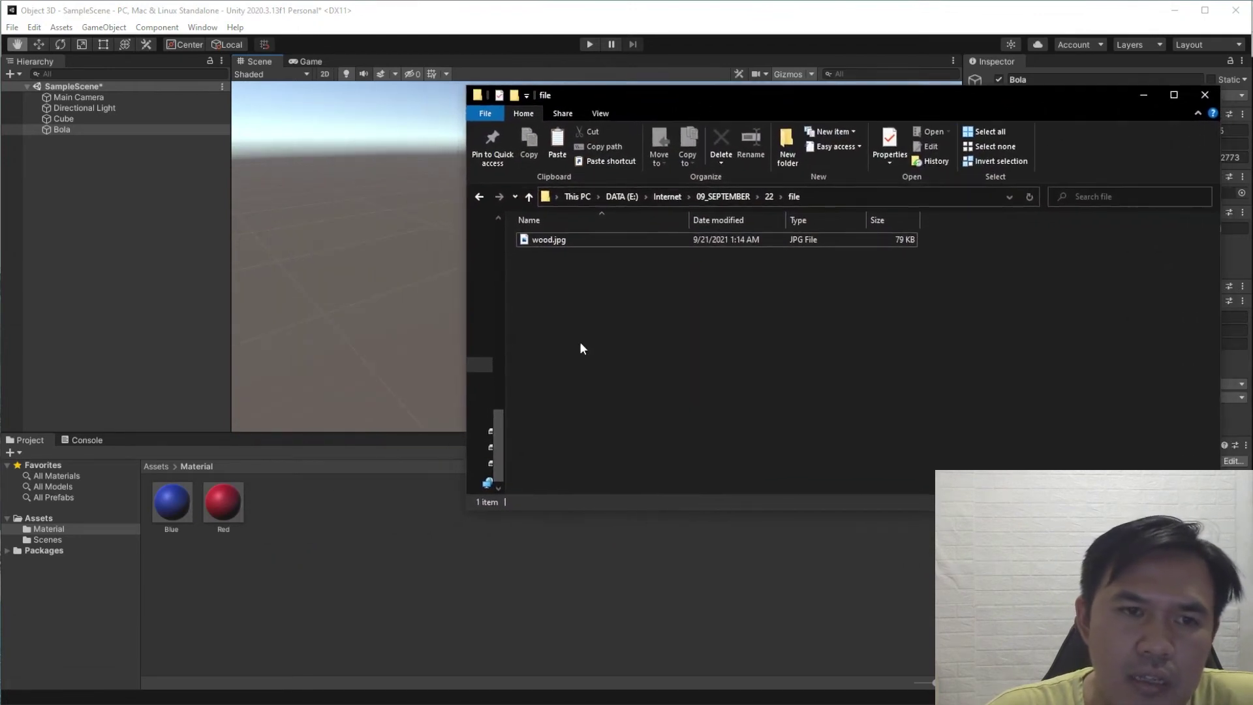
left_click(546, 239)
left_click_drag(546, 239, 355, 548)
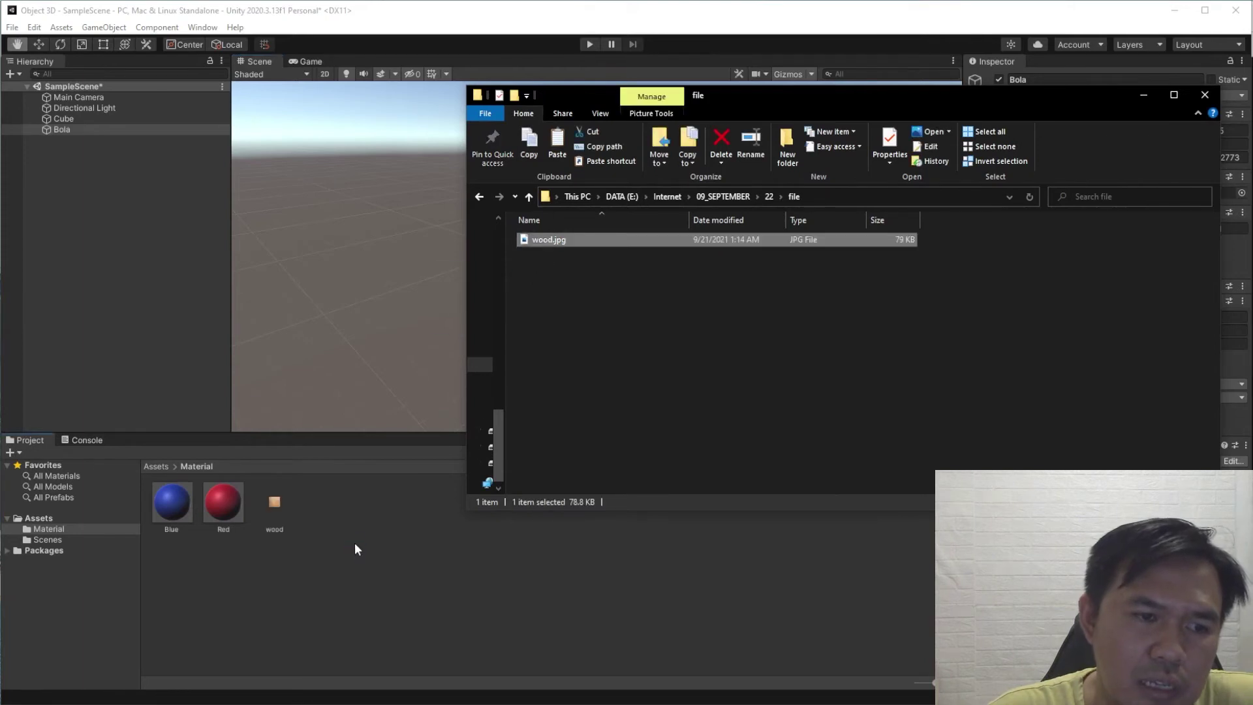
left_click(271, 510)
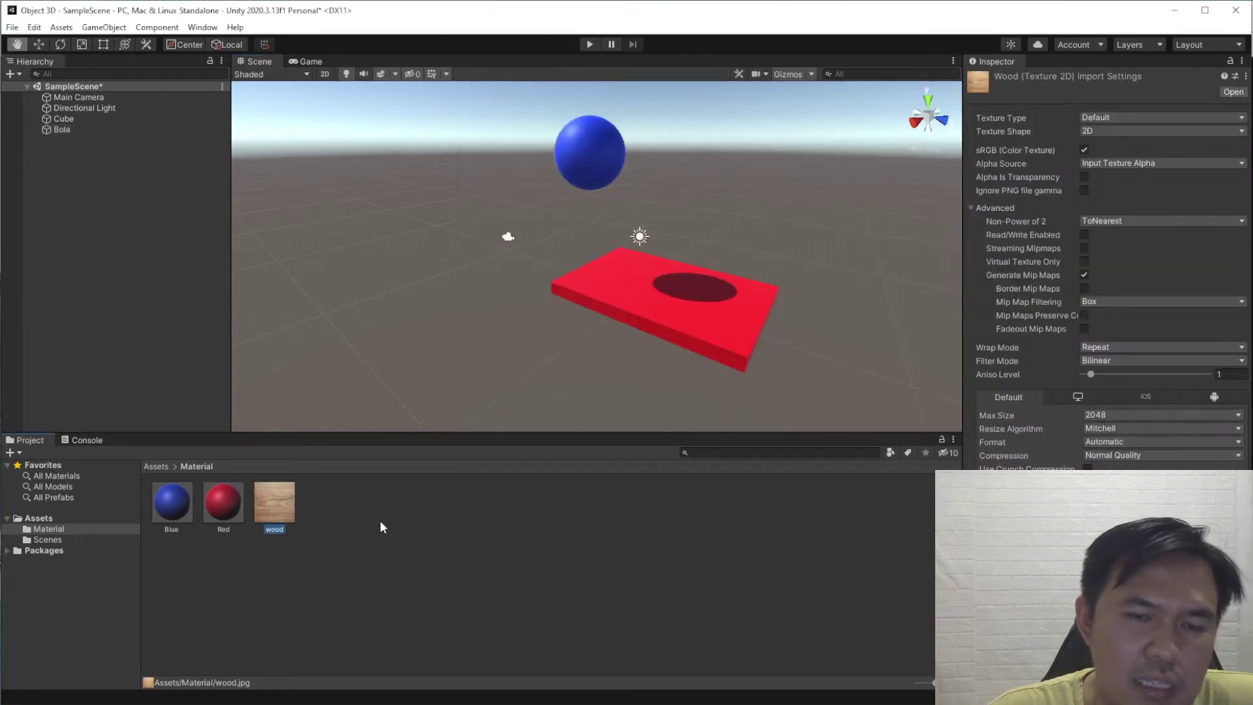
left_click(132, 701)
left_click(652, 300)
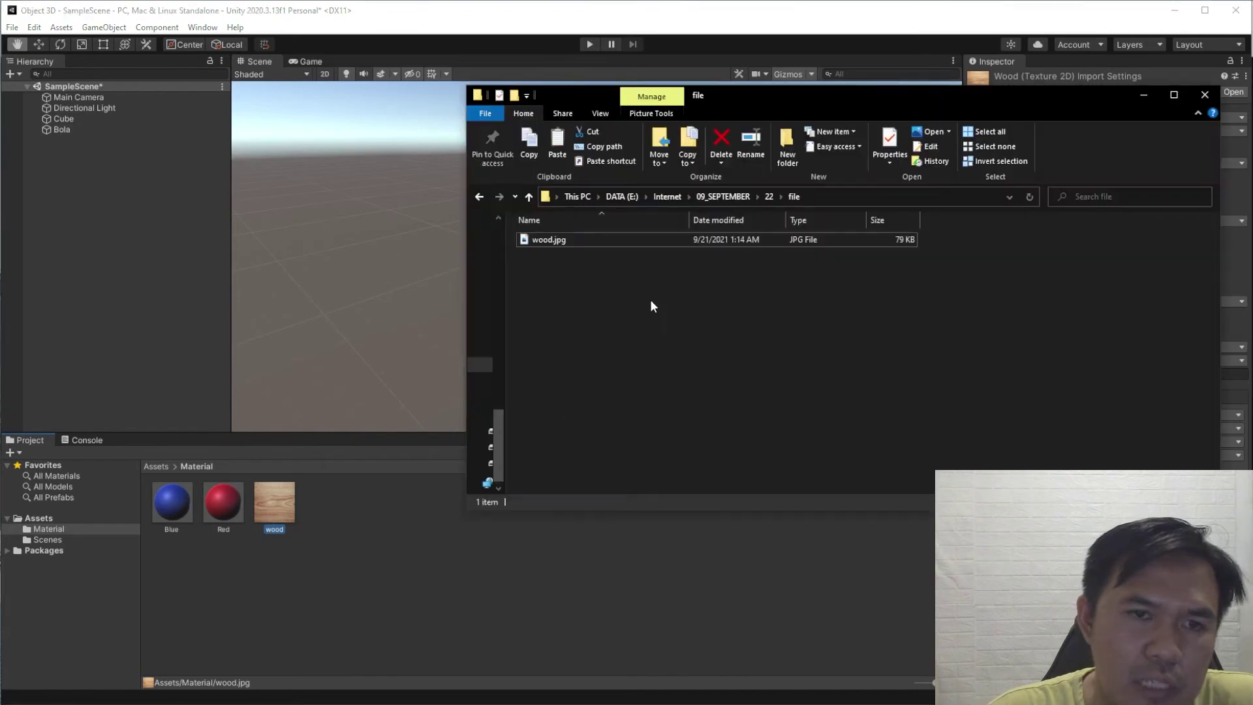
left_click(313, 563)
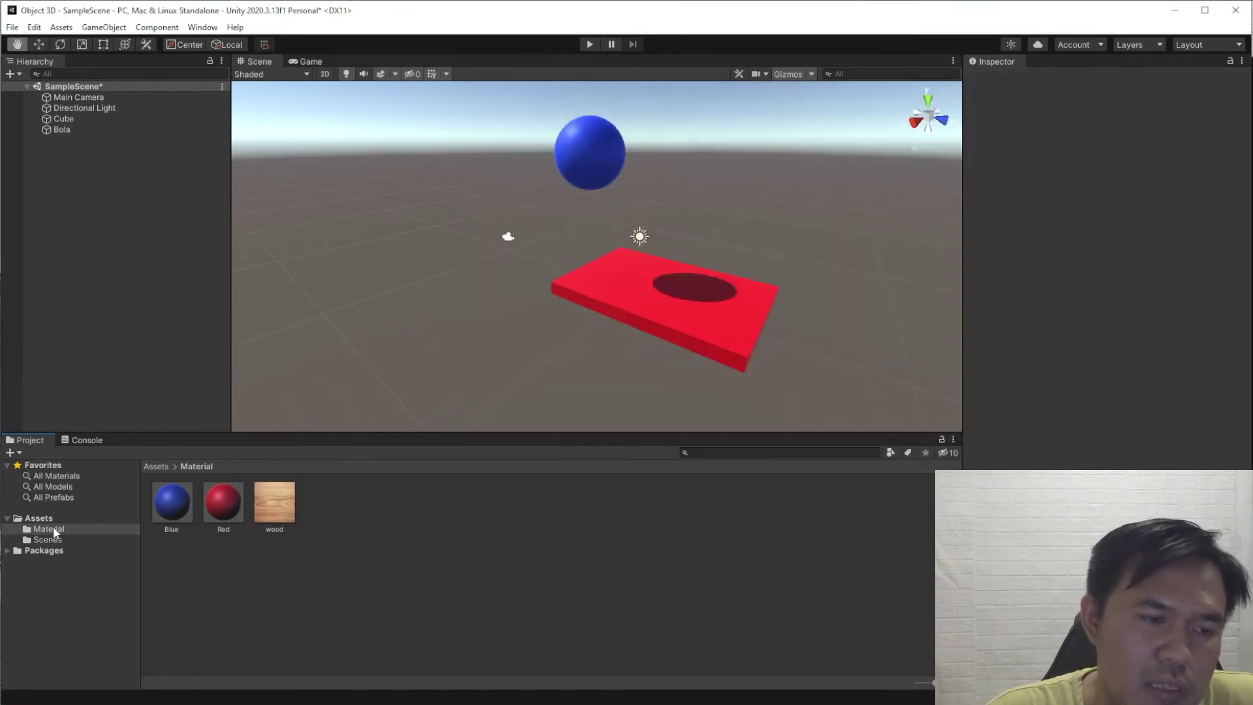
Create a new material named Wood in the Material folder
right_click(374, 565)
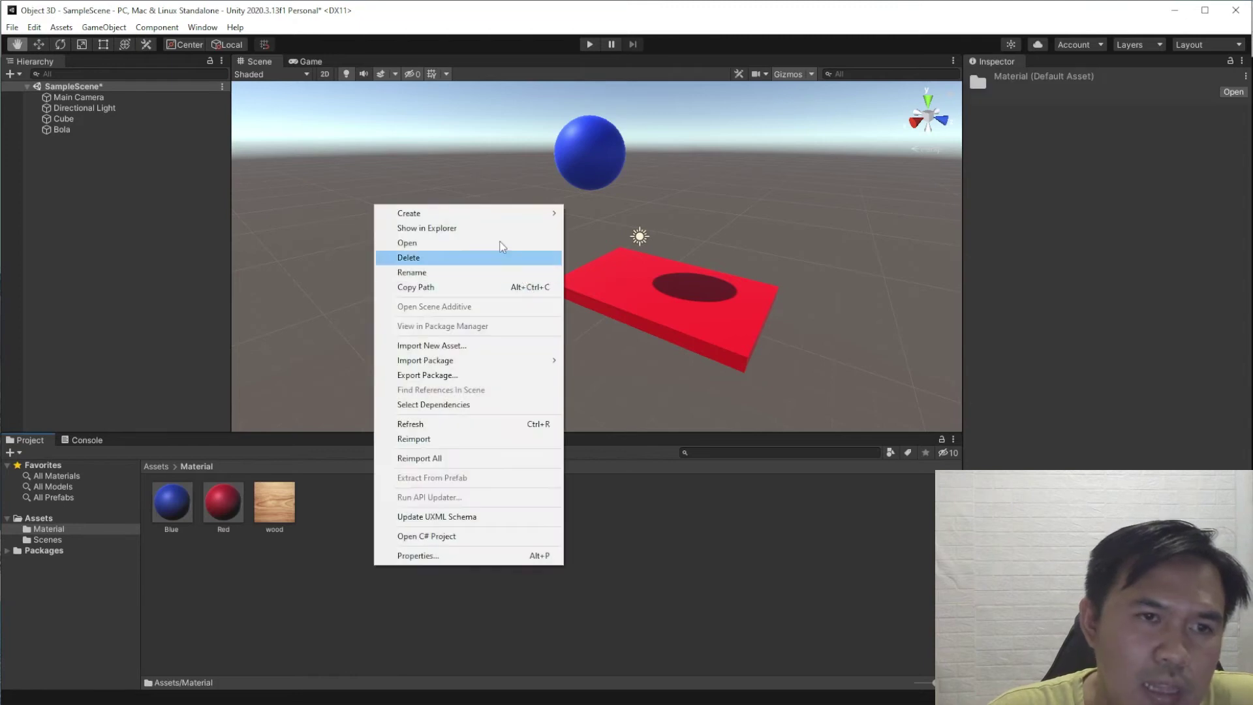
mouse_move(488, 215)
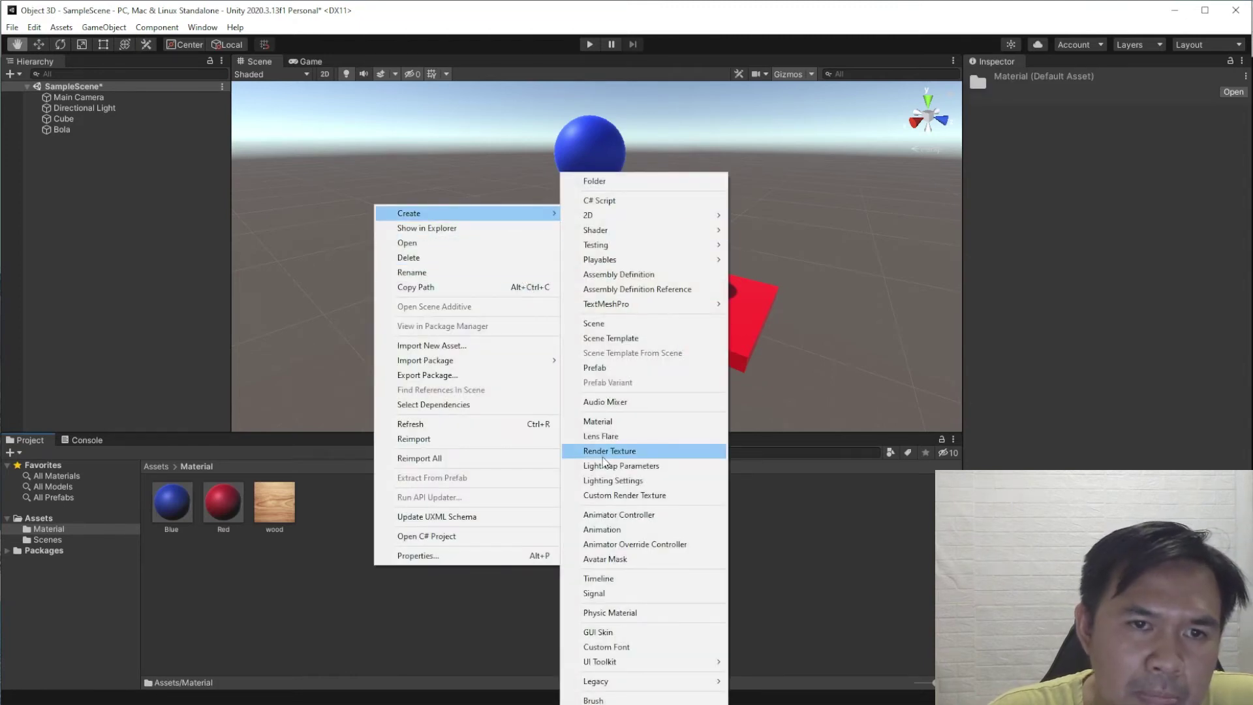
left_click(598, 421)
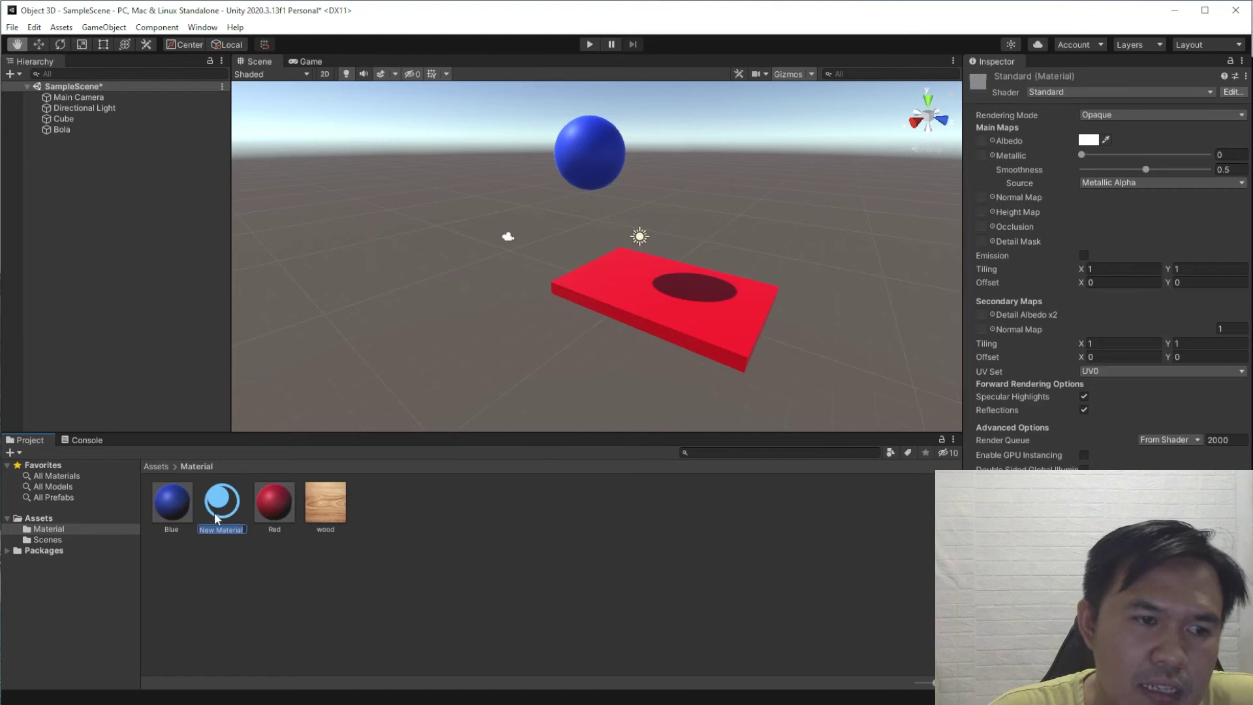
type("Woo")
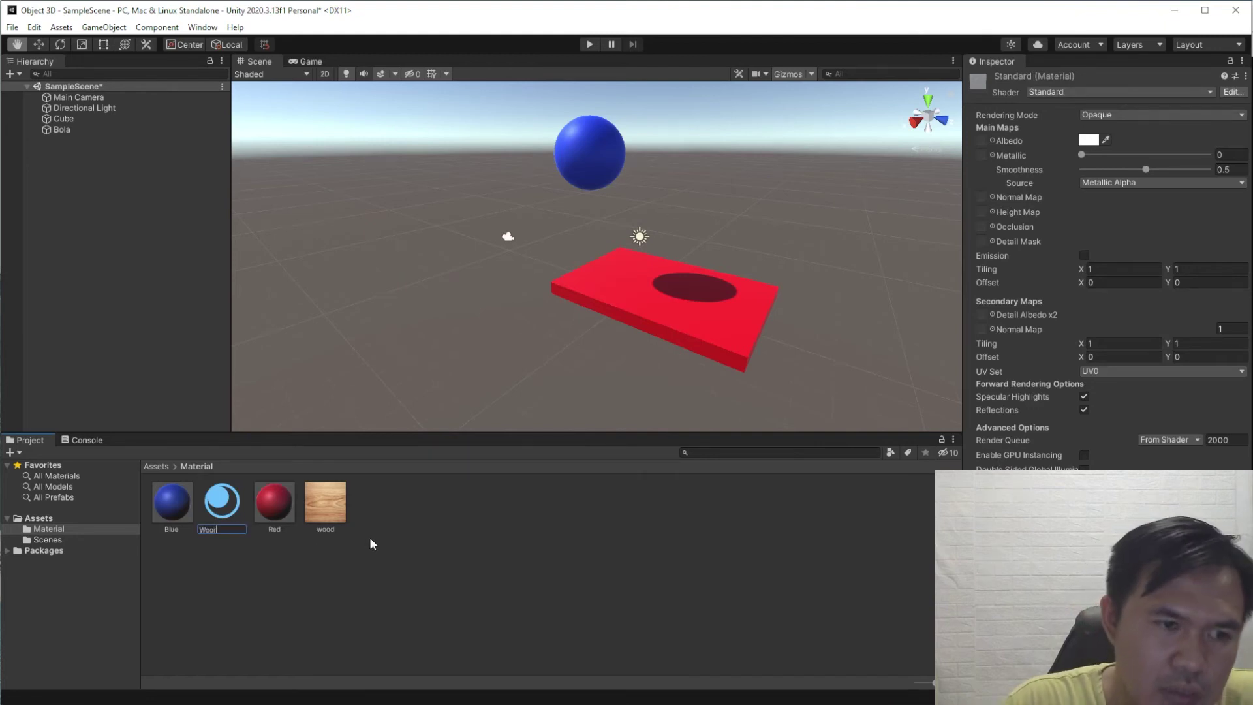
type("d")
key("Return")
Assign the wood texture as the Albedo map of the Wood material
left_click(271, 502)
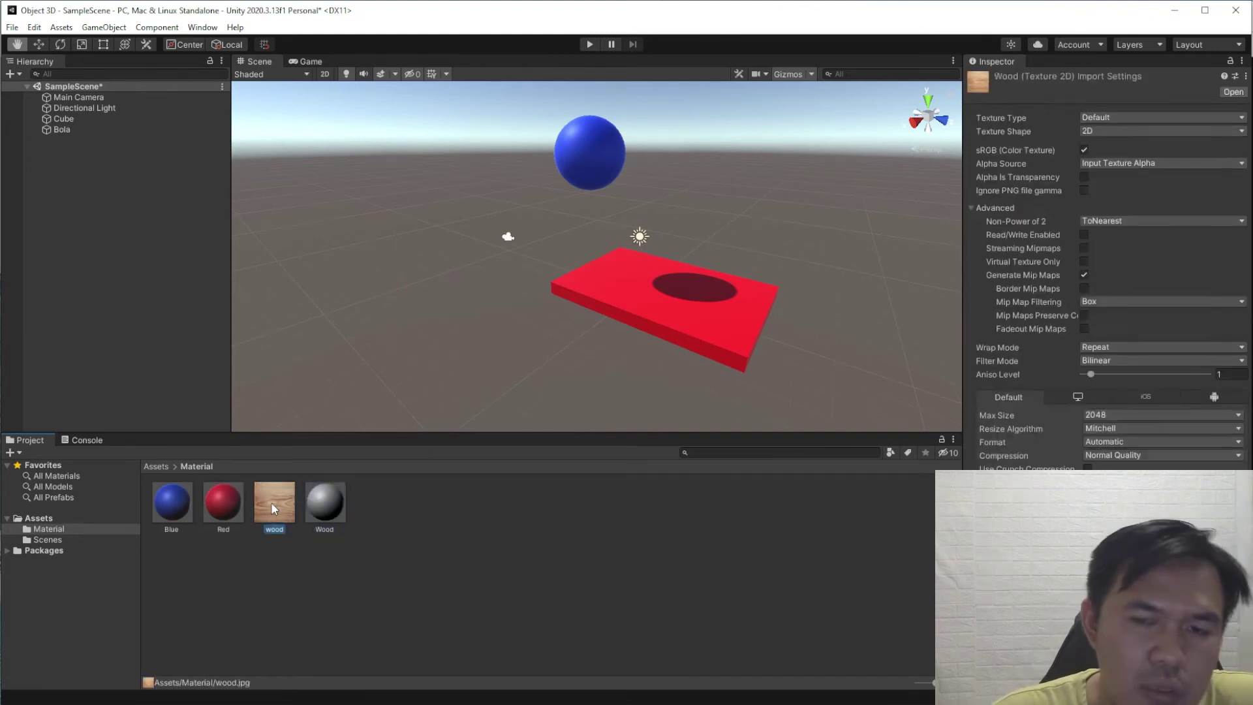
left_click(325, 506)
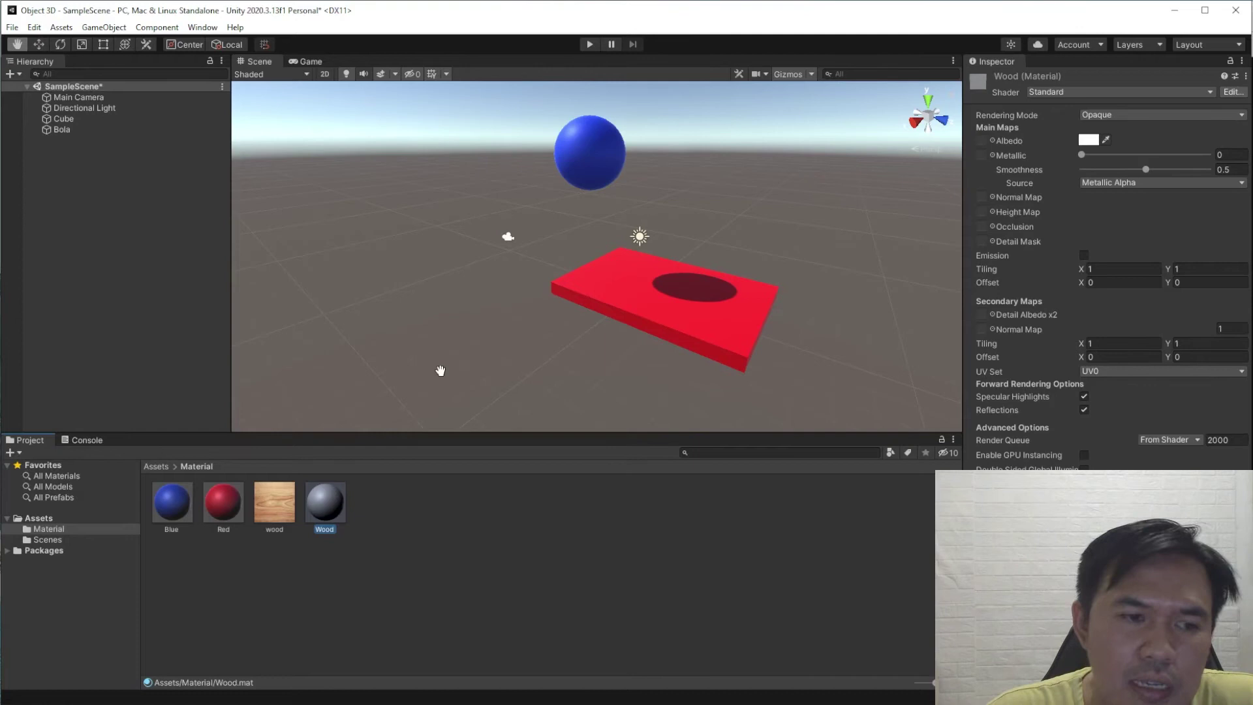
left_click_drag(281, 509, 982, 145)
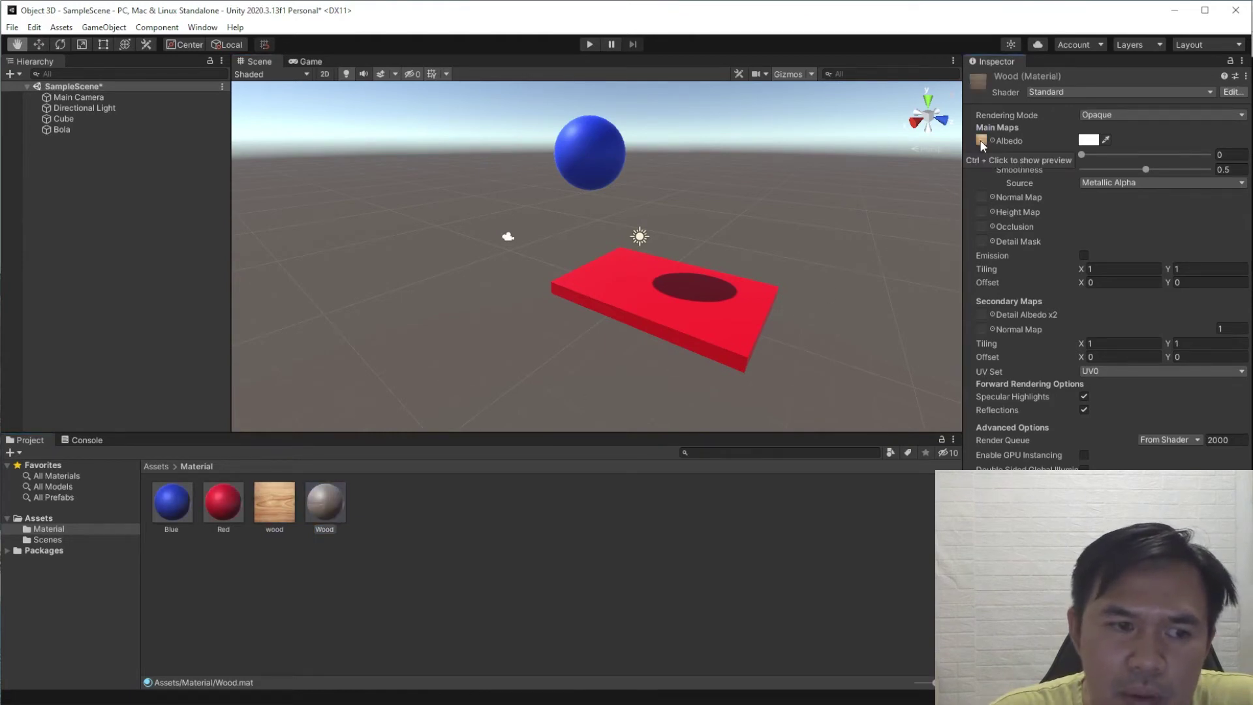
left_click(462, 546)
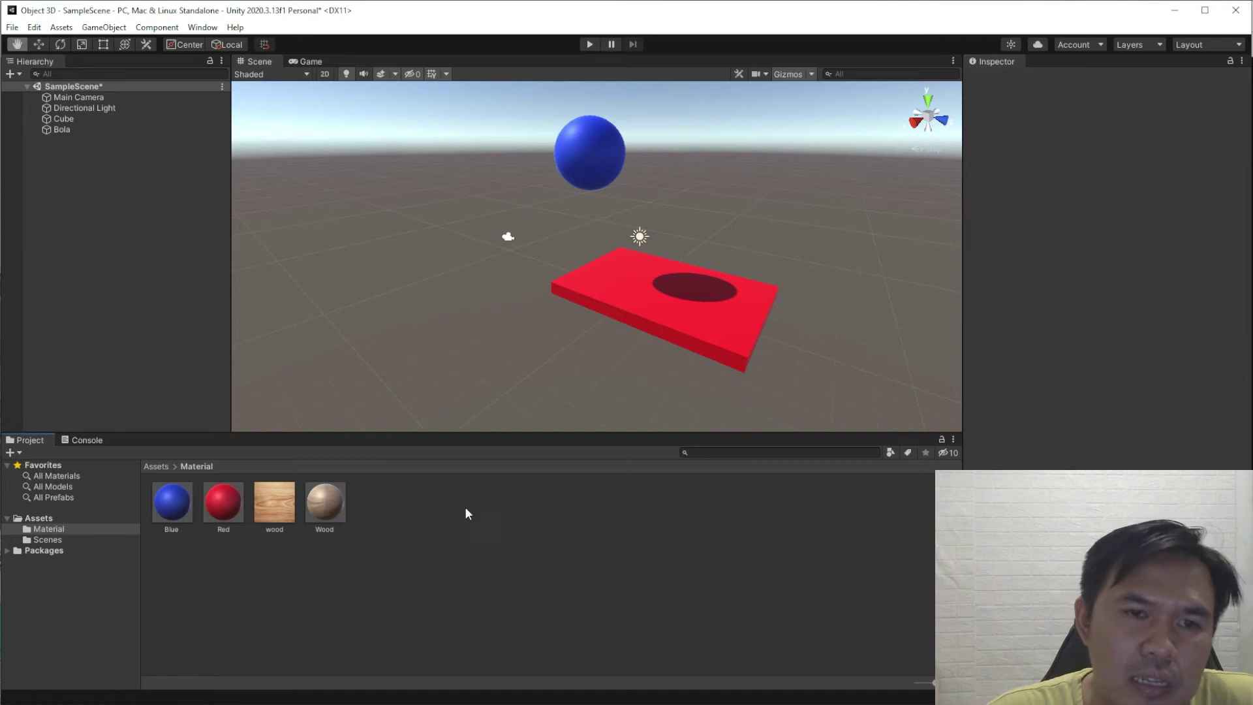
Apply the wood texture to the slab below Bola in the Scene view
left_click(71, 130)
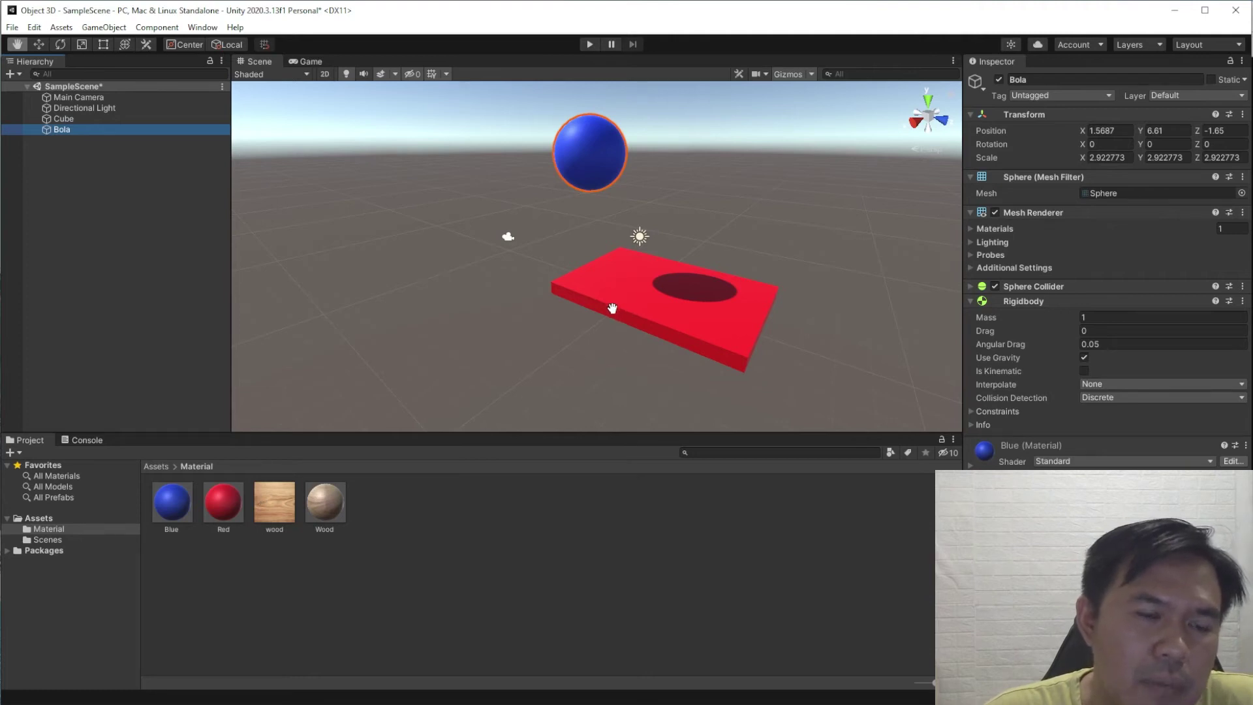
mouse_move(632, 347)
right_mouse_down()
mouse_move(590, 347)
mouse_move(624, 341)
right_mouse_up()
left_click_drag(450, 255, 386, 277, "alt")
left_click_drag(274, 516, 580, 370)
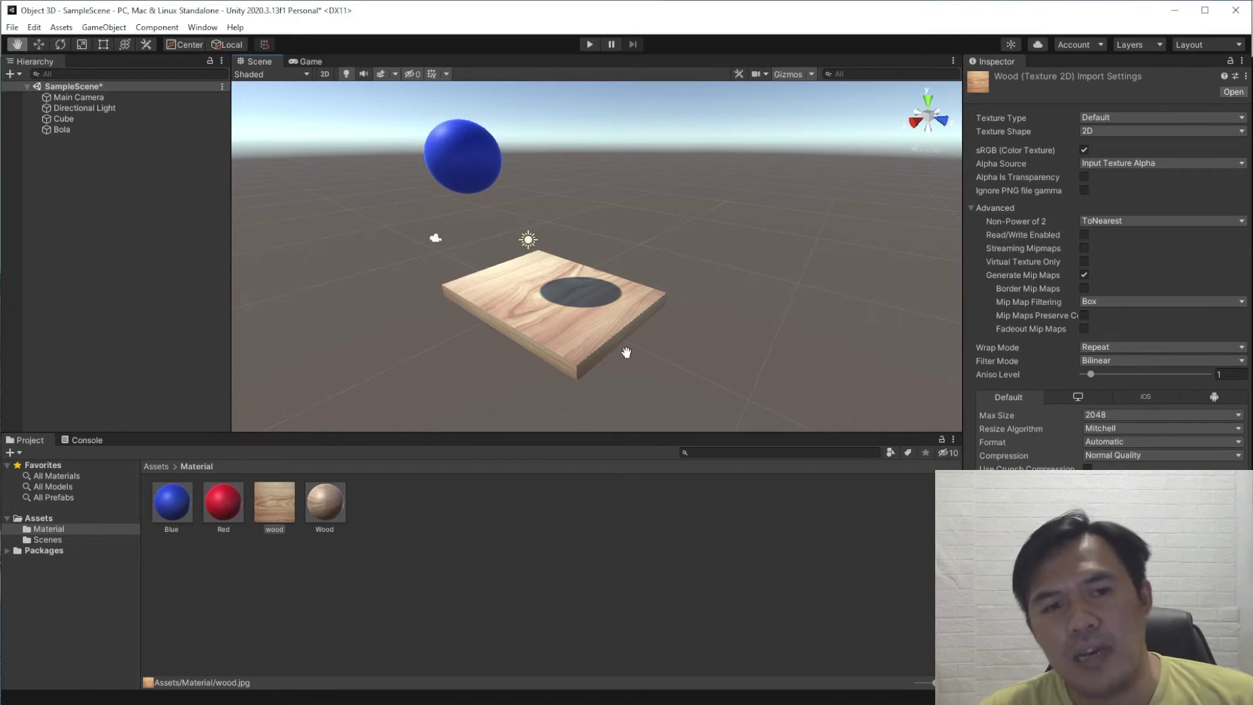
Save the scene with the wood-textured slab
right_click_drag(513, 360, 539, 374)
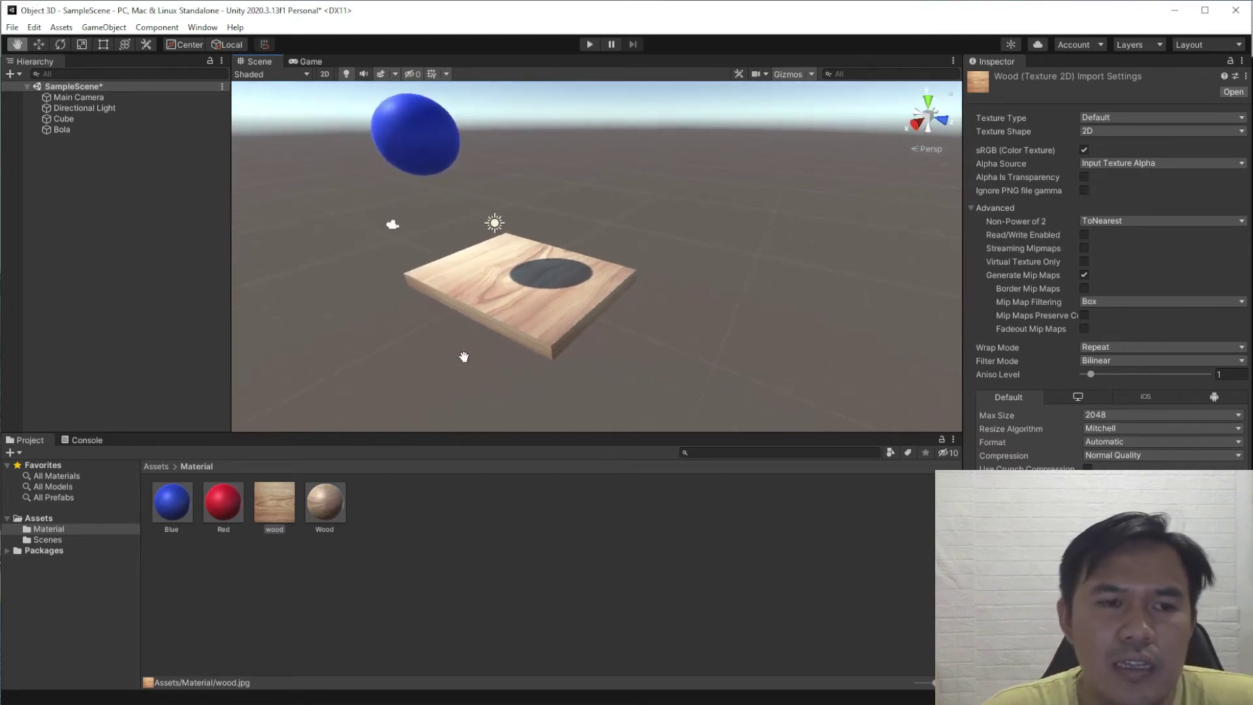
right_click_drag(464, 355, 489, 364)
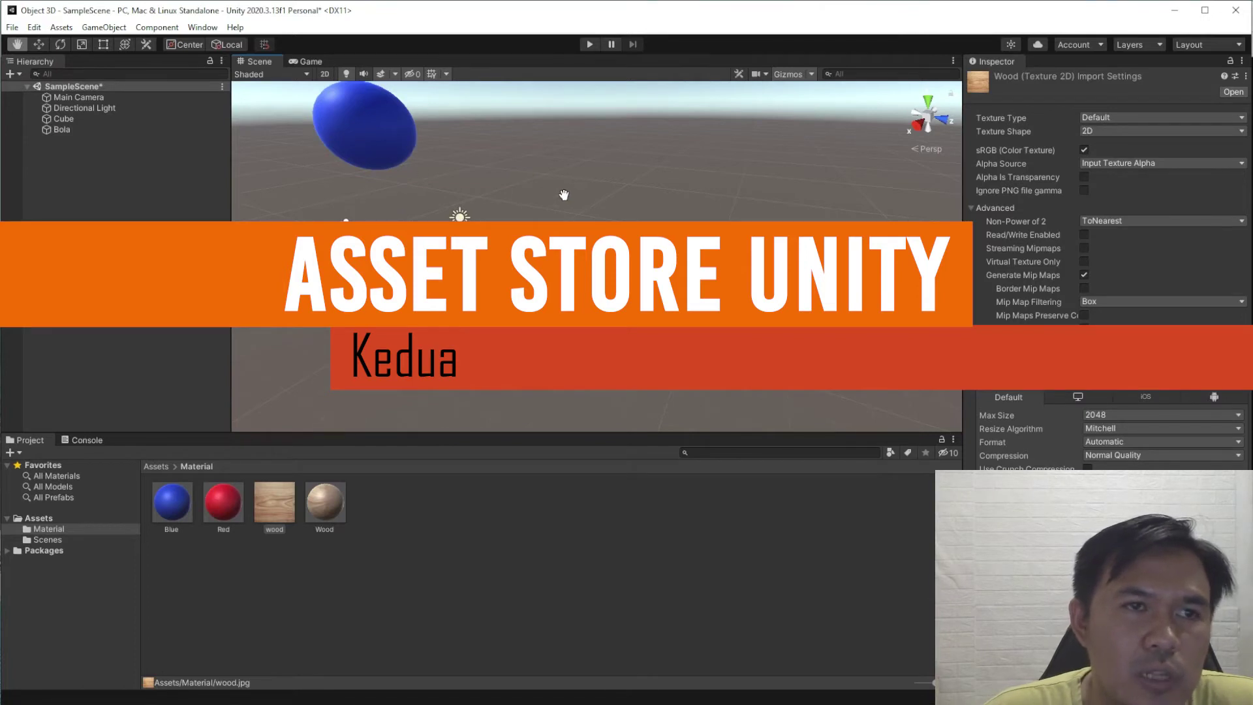
key("ctrl+s")
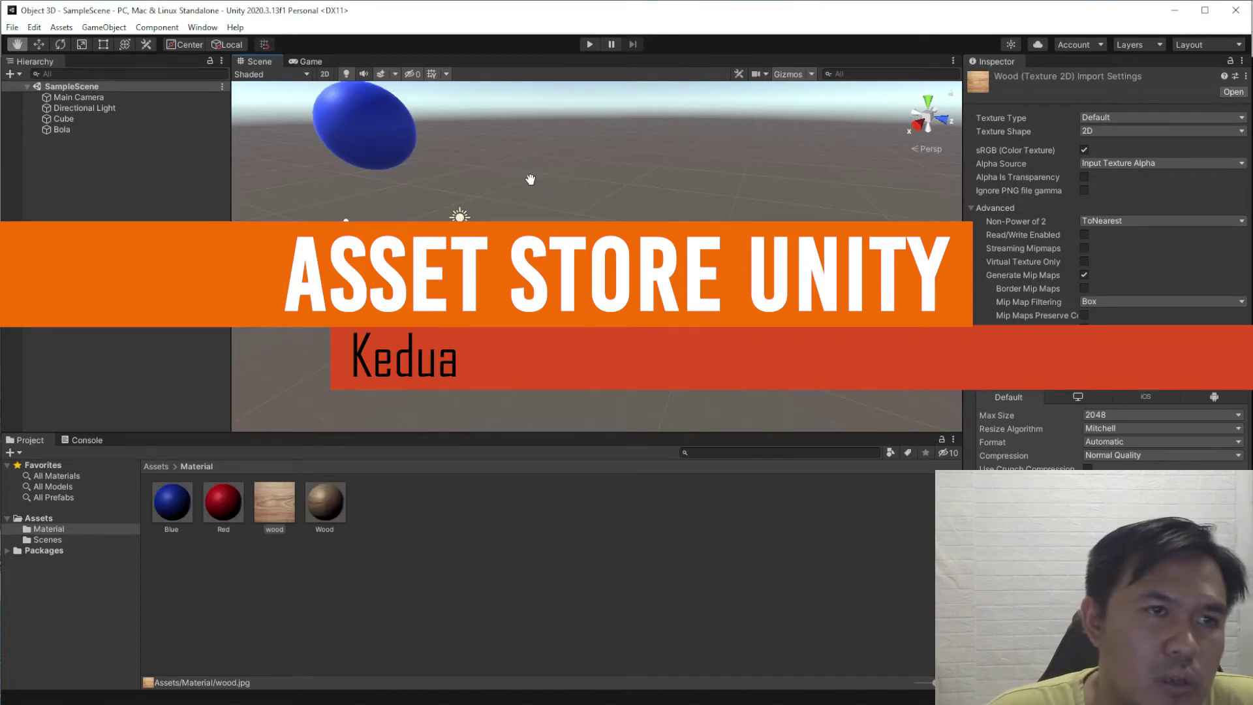
Open Unity's Asset Store window and read its notice about searching online and importing assets from the Package Manager
left_click(199, 27)
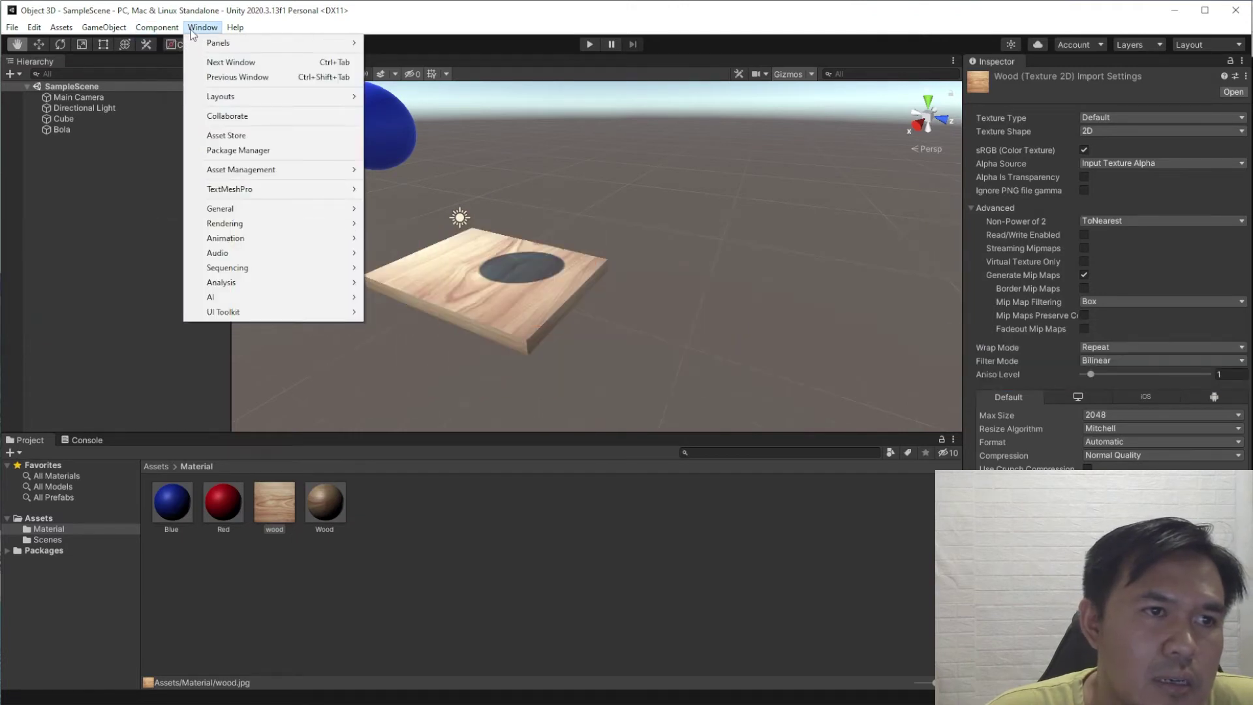
left_click(226, 134)
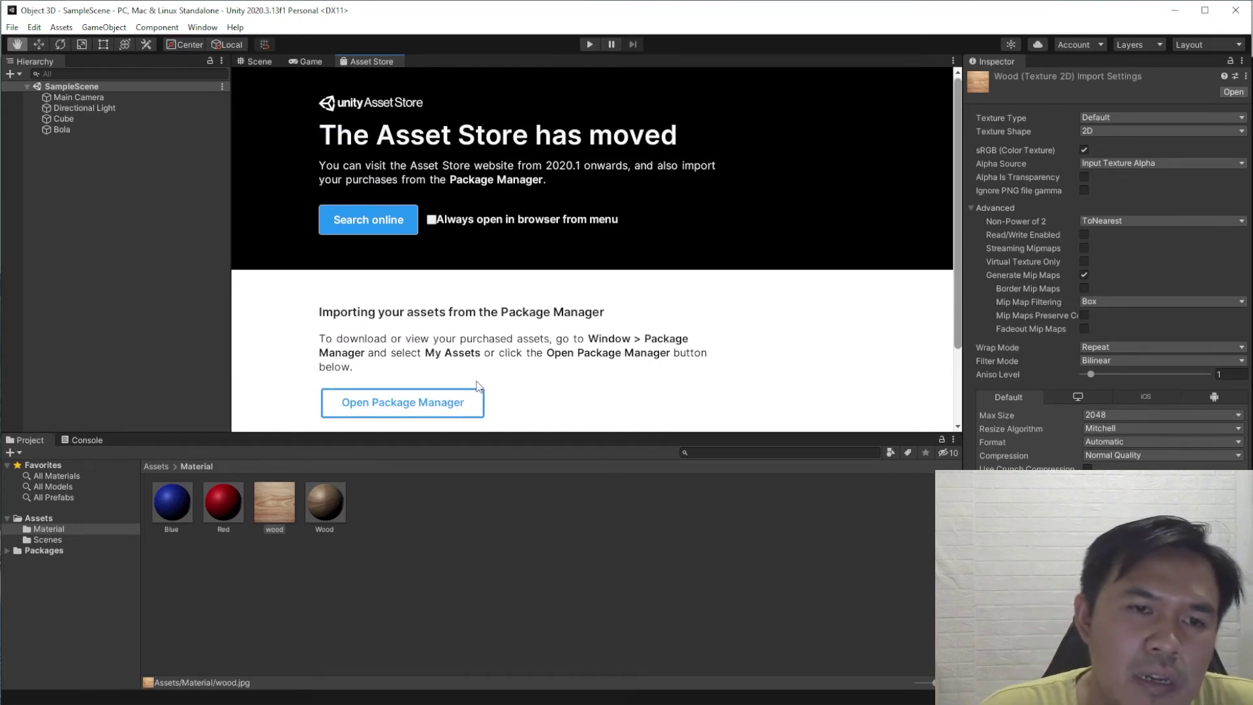
scroll(477, 385, "down", 3)
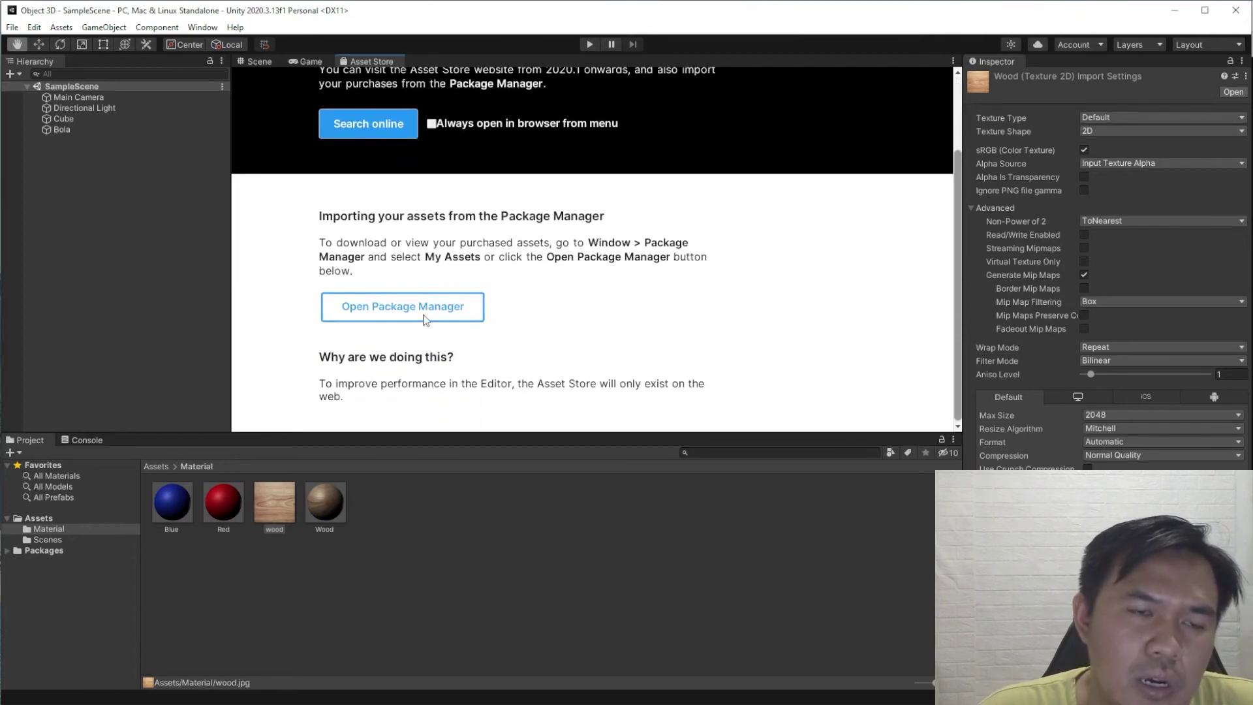
scroll(425, 319, "up", 3)
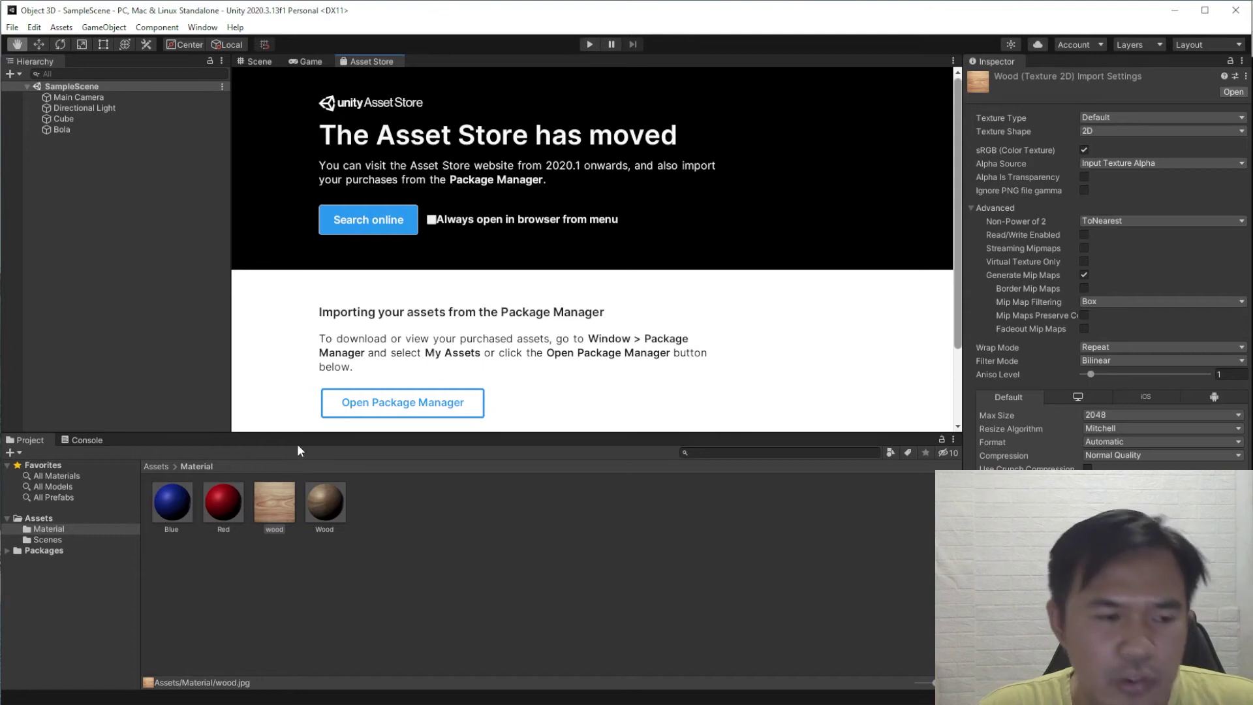
Switch to the web browser and bring up the Unity Asset Store website
mouse_move(181, 695)
left_click(205, 642)
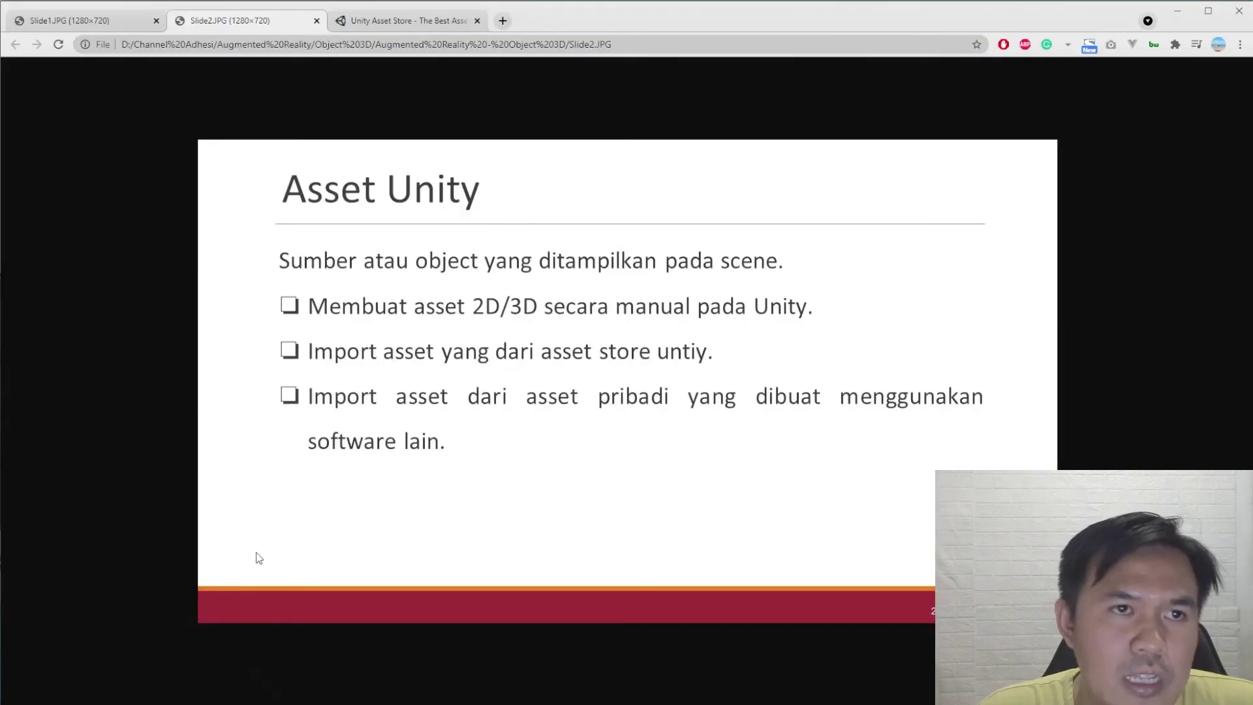
left_click(387, 21)
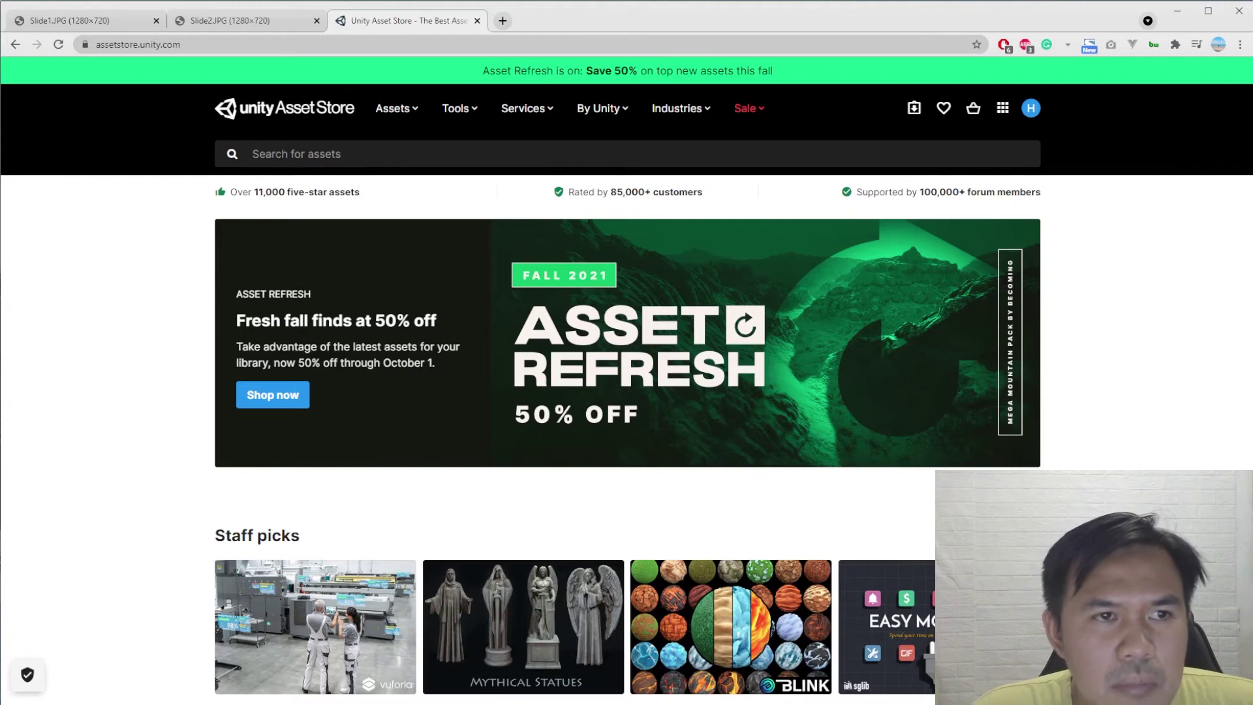
left_click(415, 111)
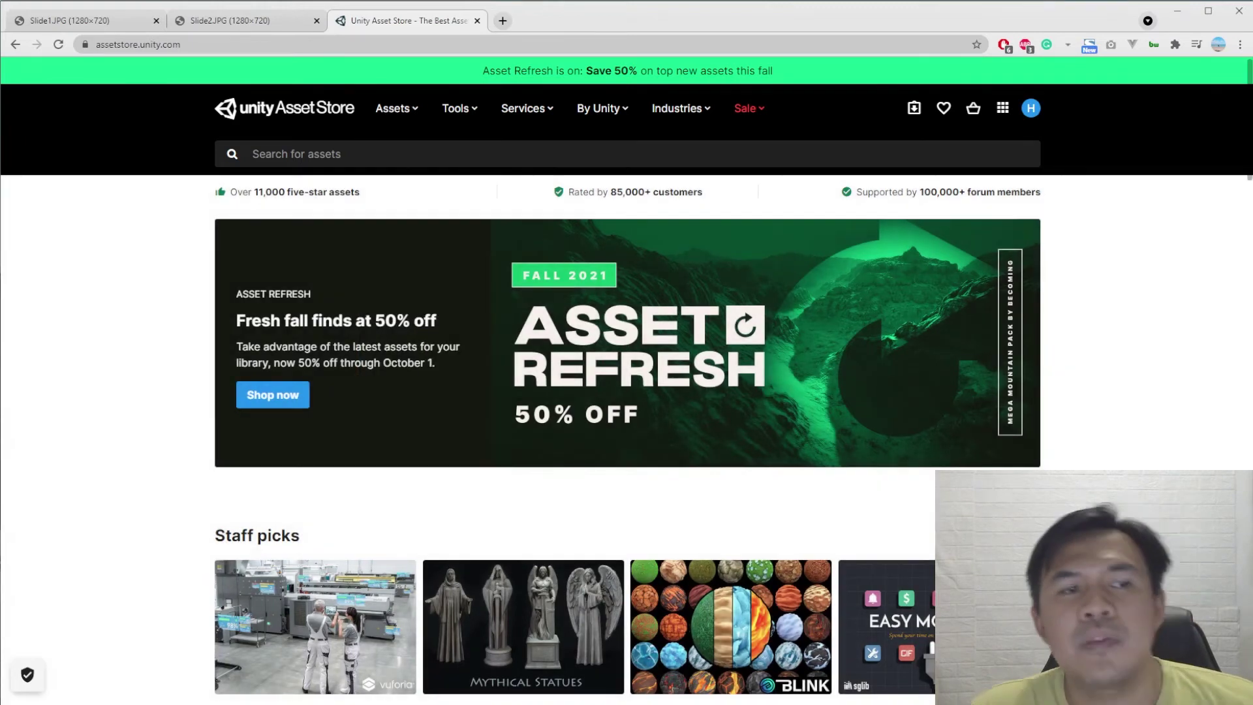
Search the Asset Store for logo and limit the results to free assets
left_click(327, 156)
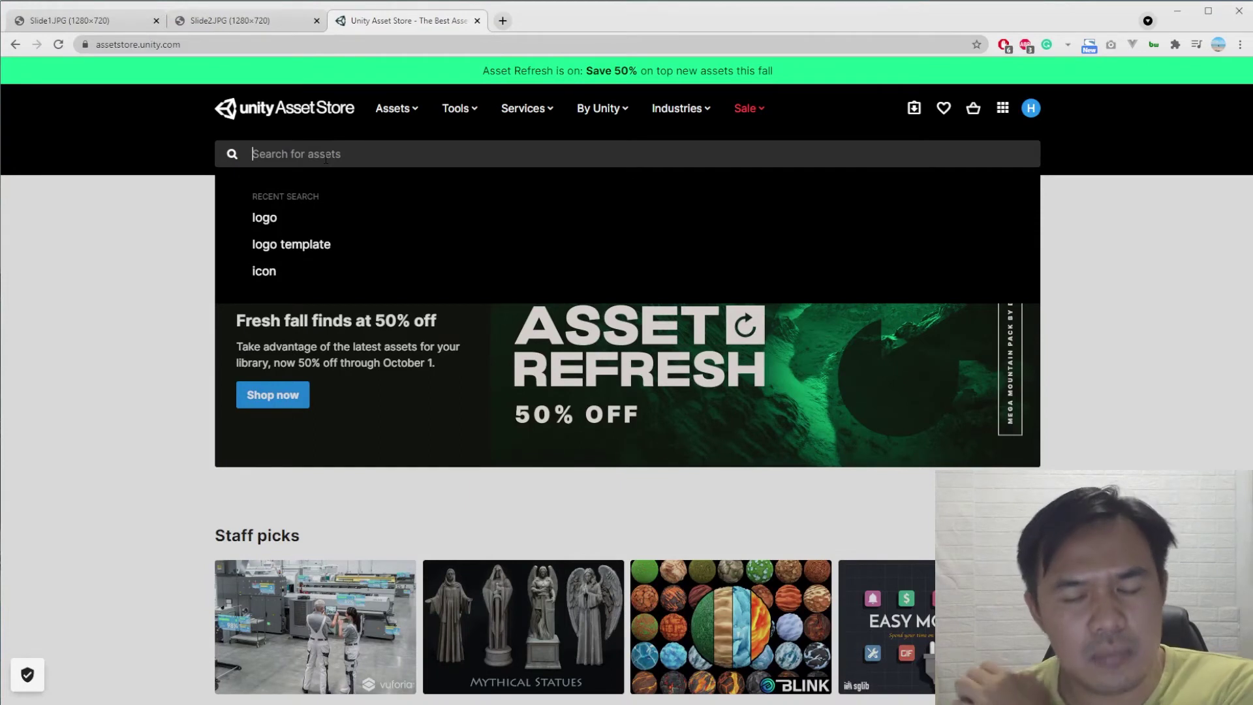
left_click(278, 229)
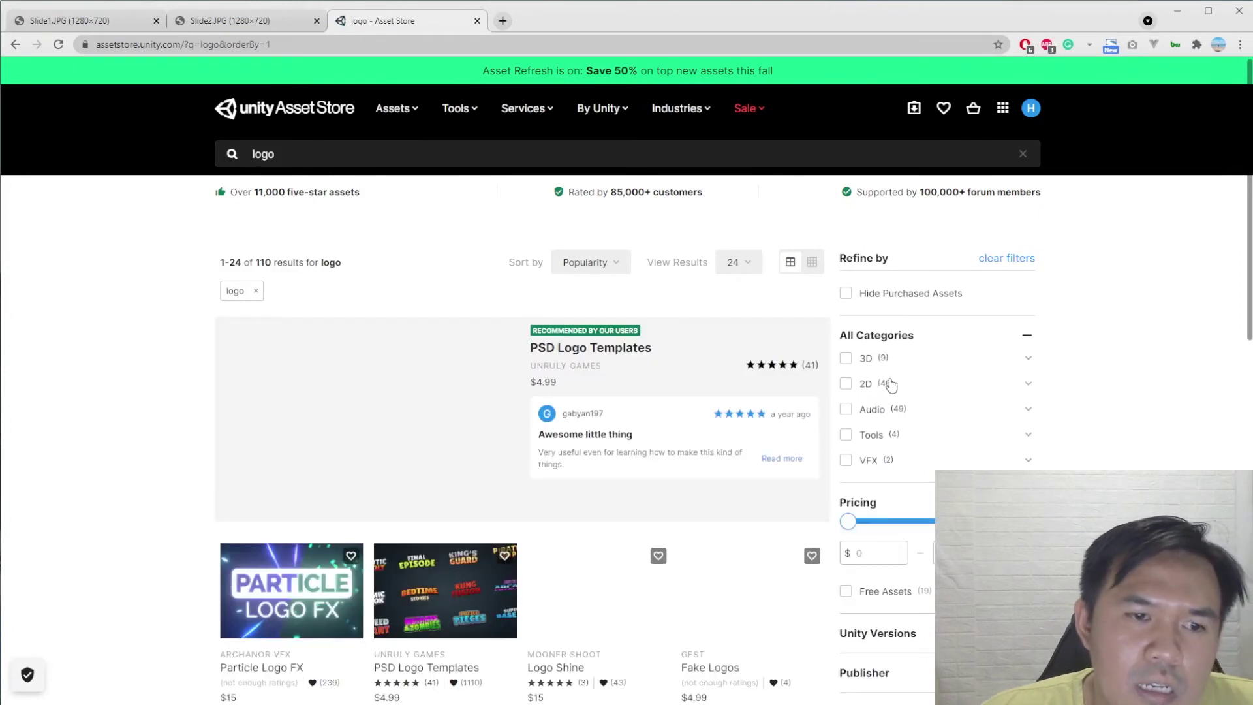
scroll(701, 385, "down", 2)
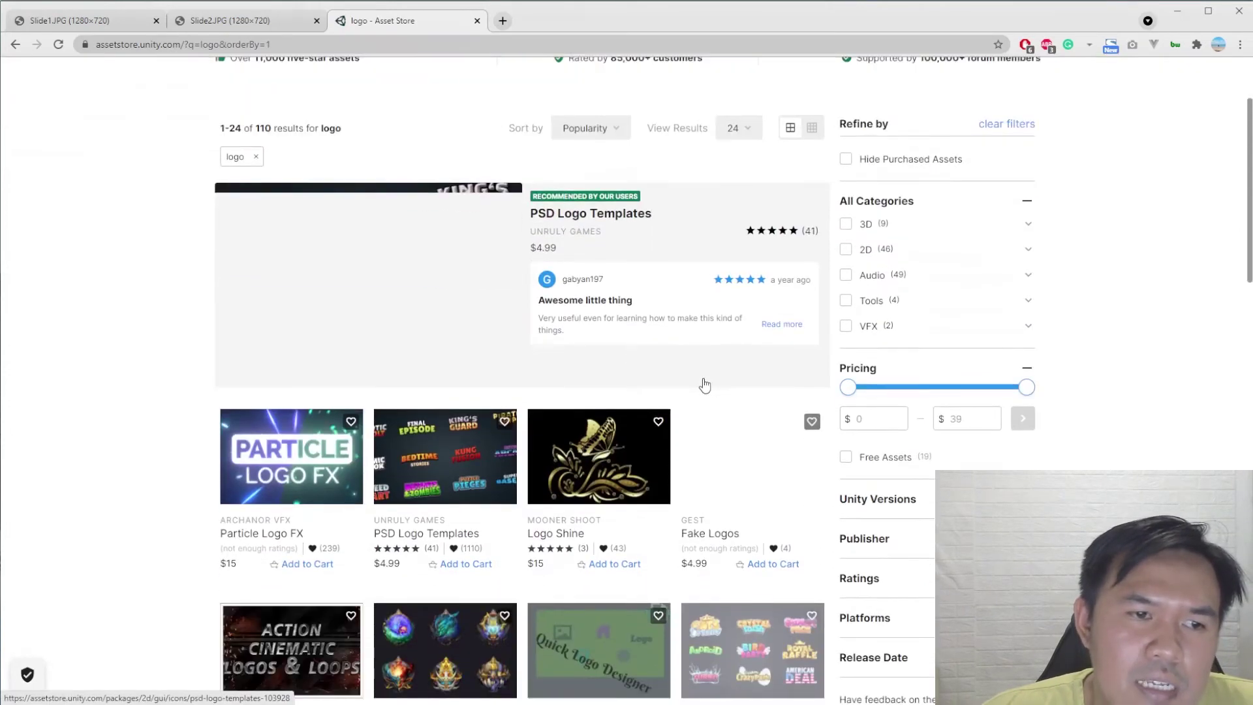
scroll(496, 349, "up", 2)
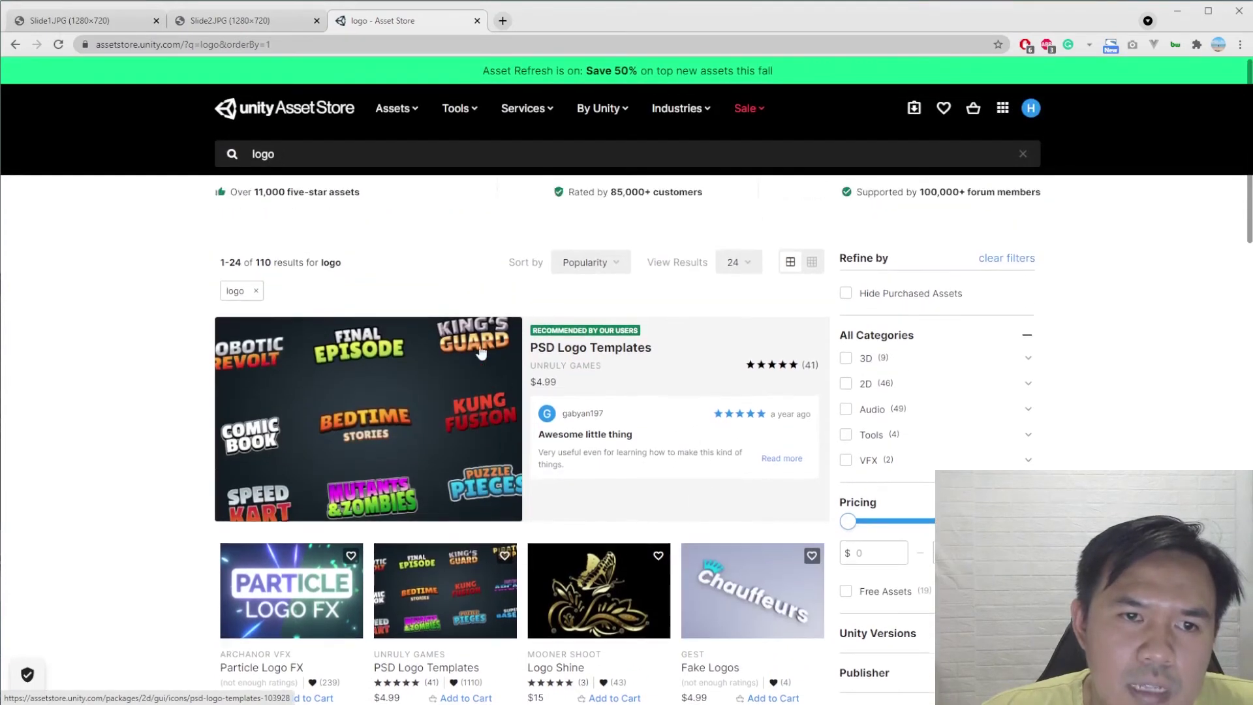
scroll(456, 450, "down", 2)
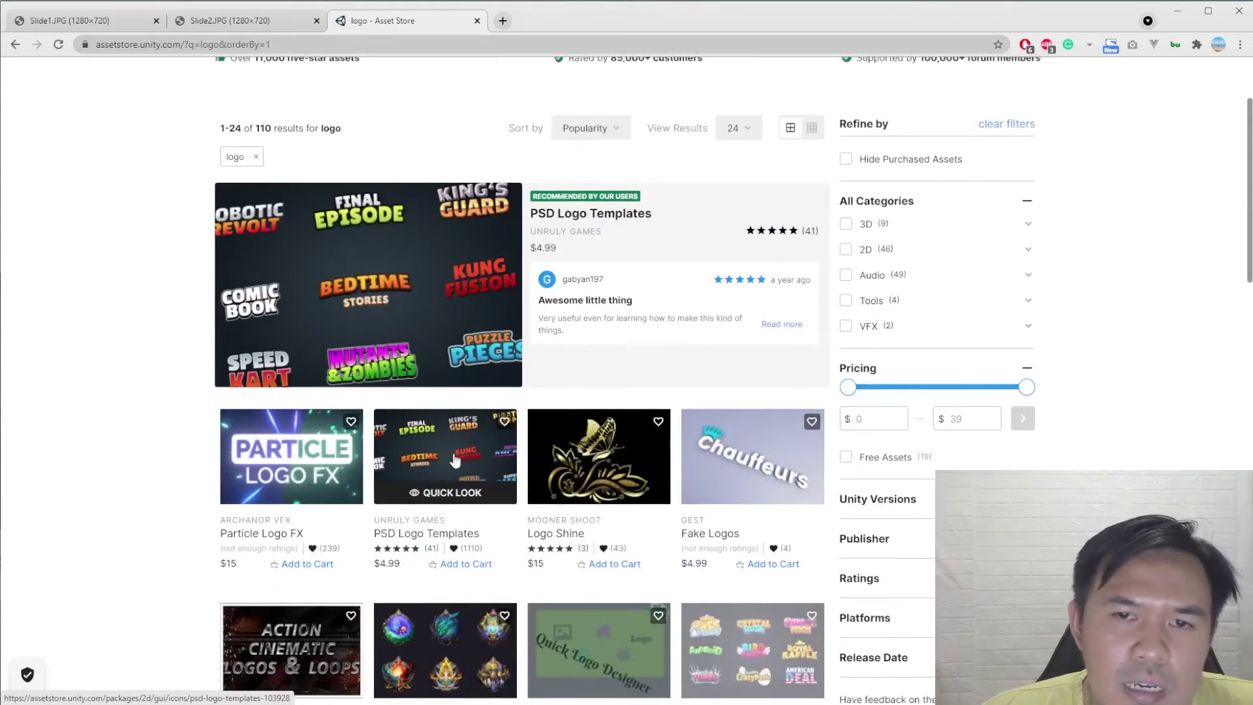
scroll(914, 391, "down", 2)
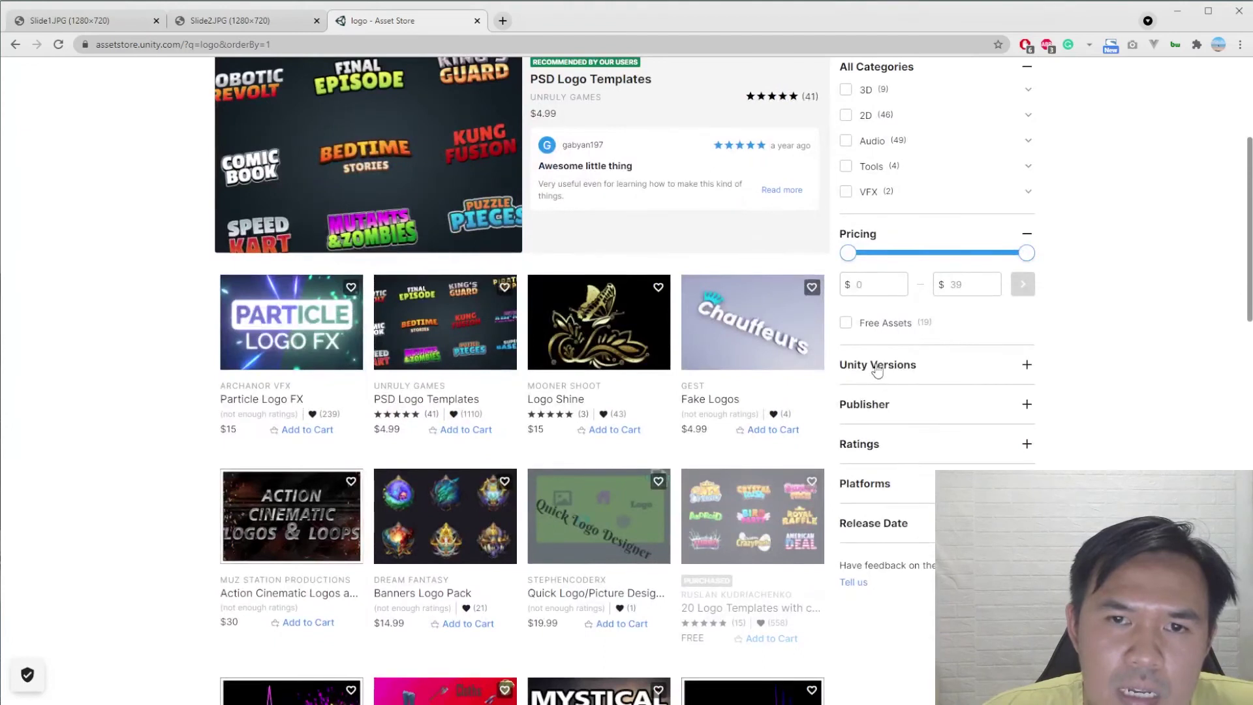
left_click(847, 323)
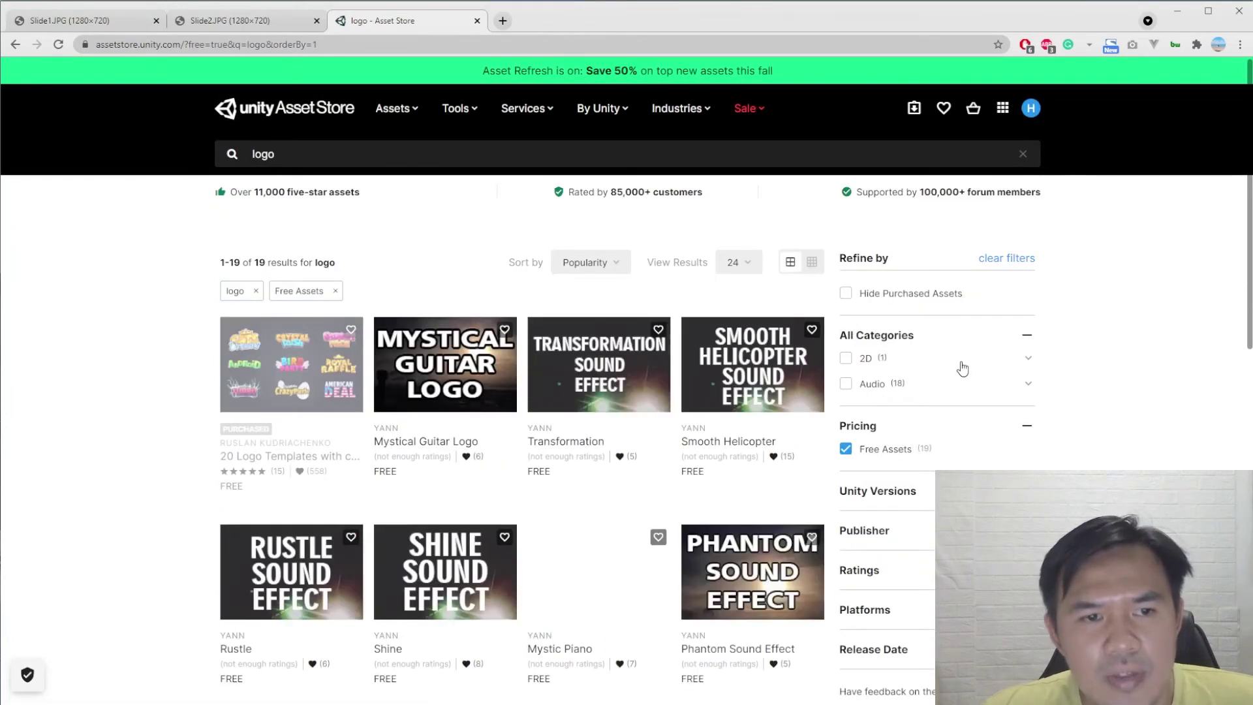
Open the free asset 20 Logo Templates with customizable PSD vector sources and send it to Unity
mouse_move(299, 408)
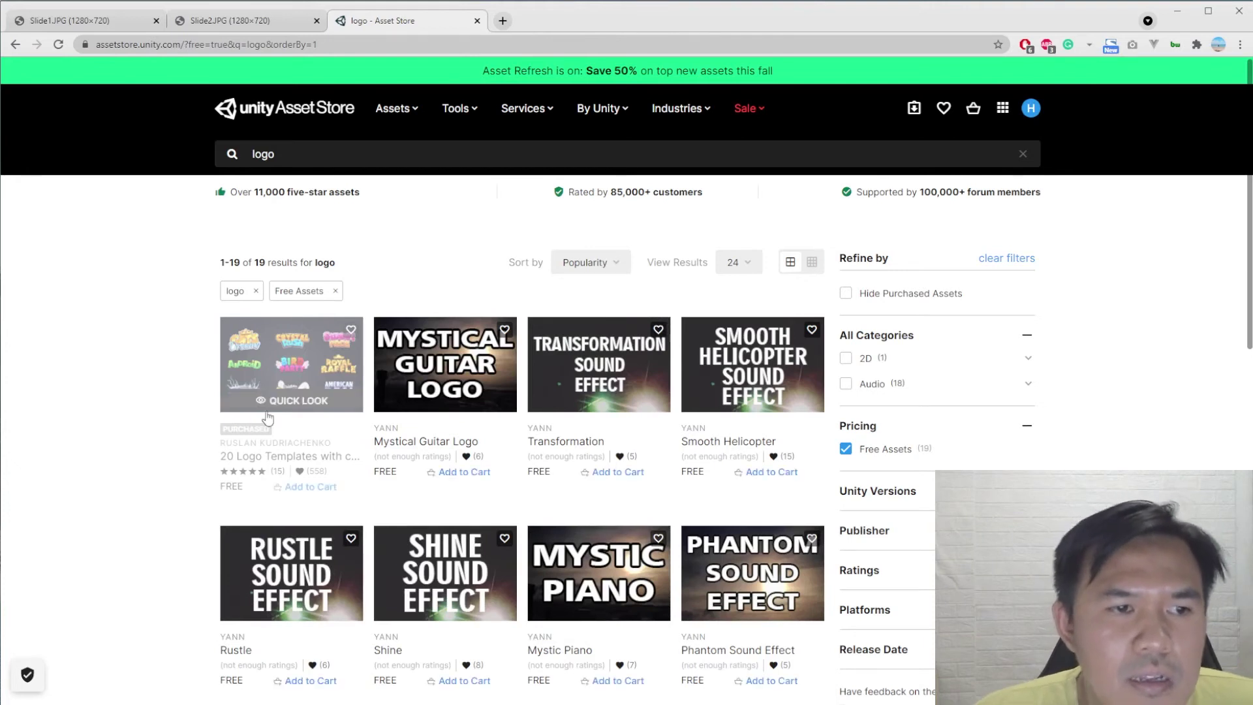
scroll(599, 545, "down", 1)
scroll(599, 545, "down", 7)
scroll(693, 481, "up", 6)
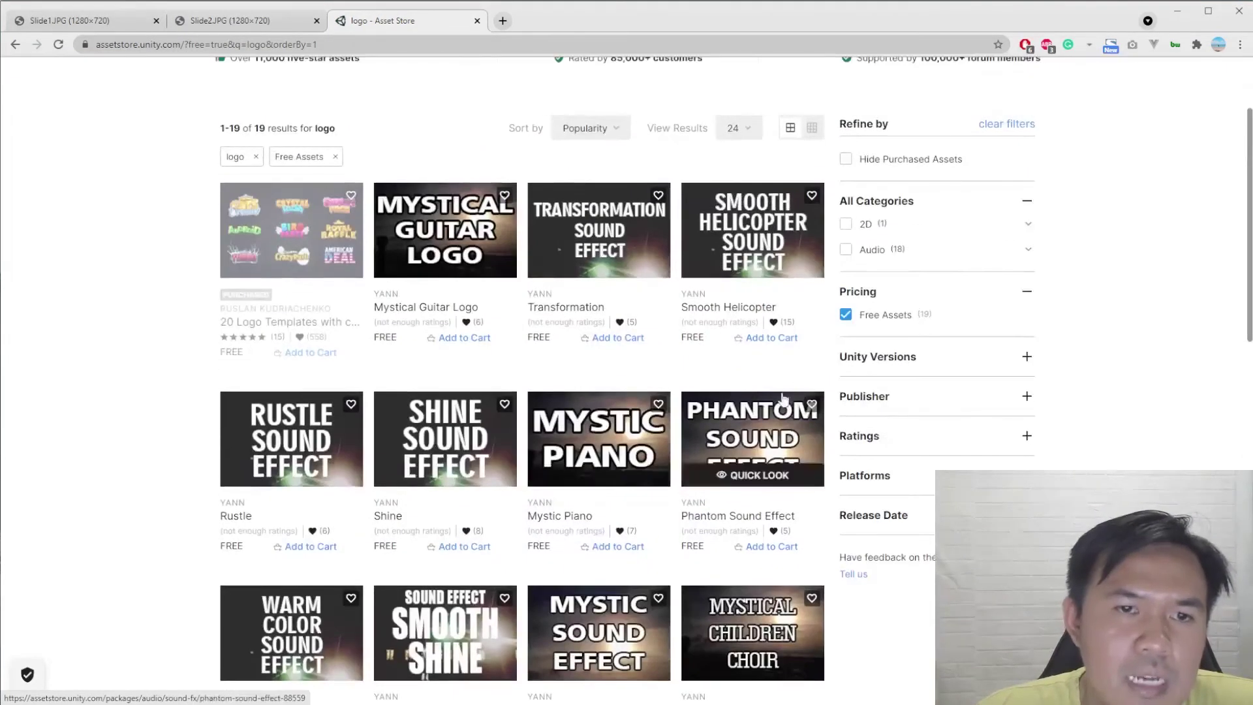
left_click(291, 242)
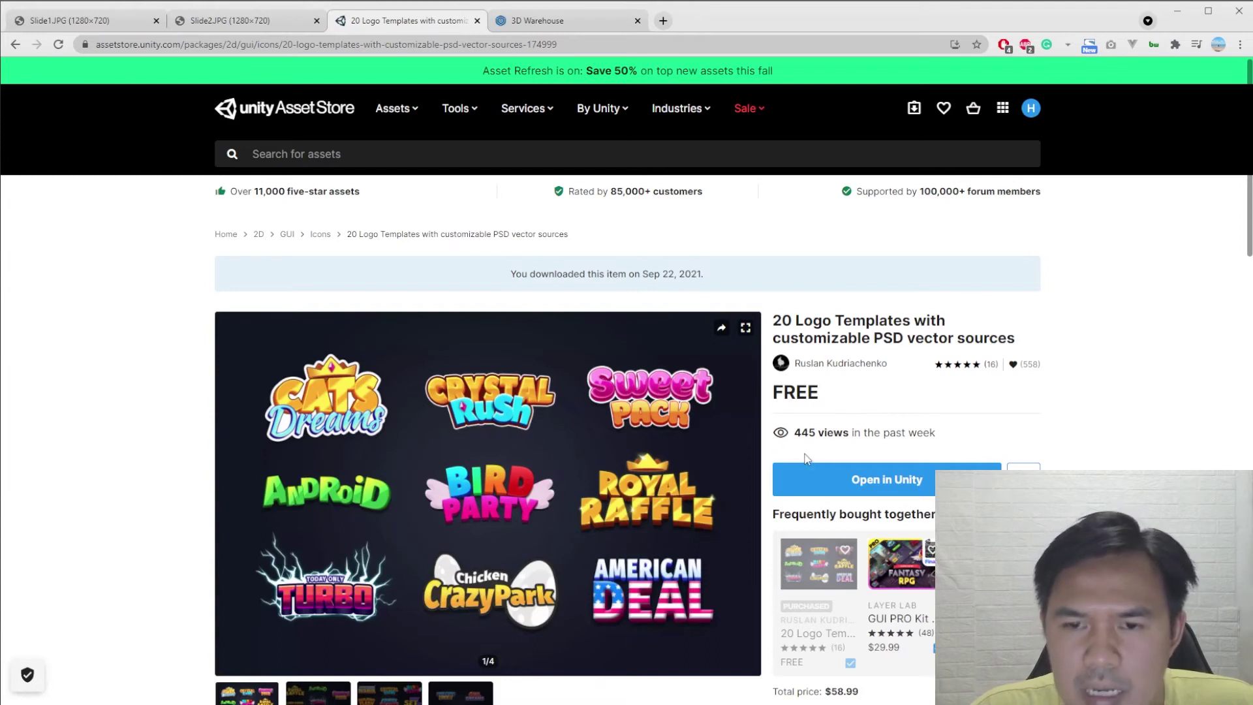
left_click(813, 483)
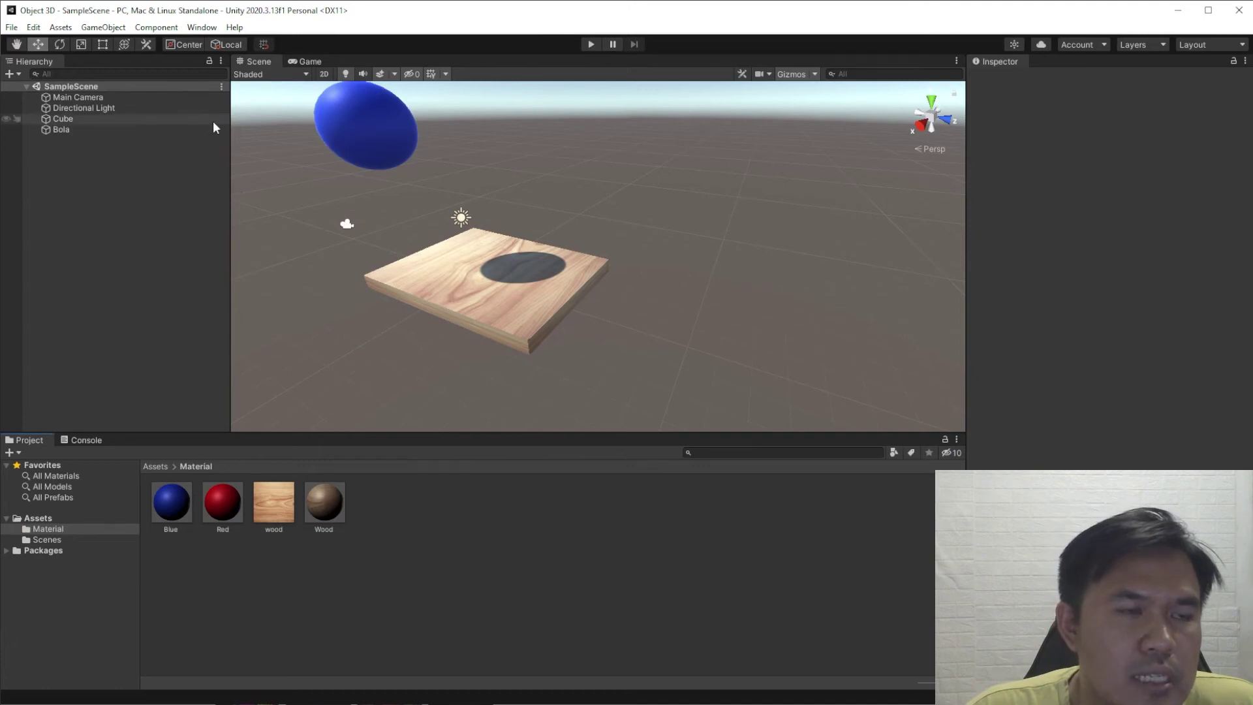
Open the Package Manager and select the 20 Logo Templates package among My Assets
left_click(203, 30)
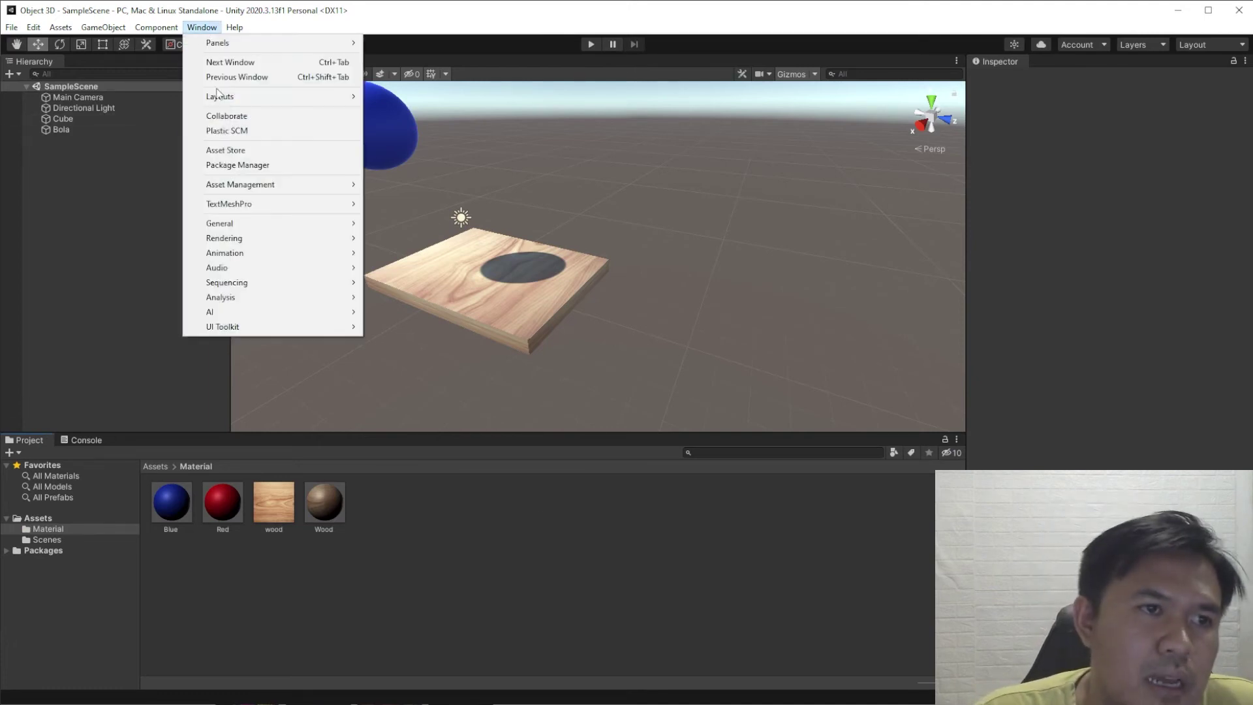
left_click(222, 164)
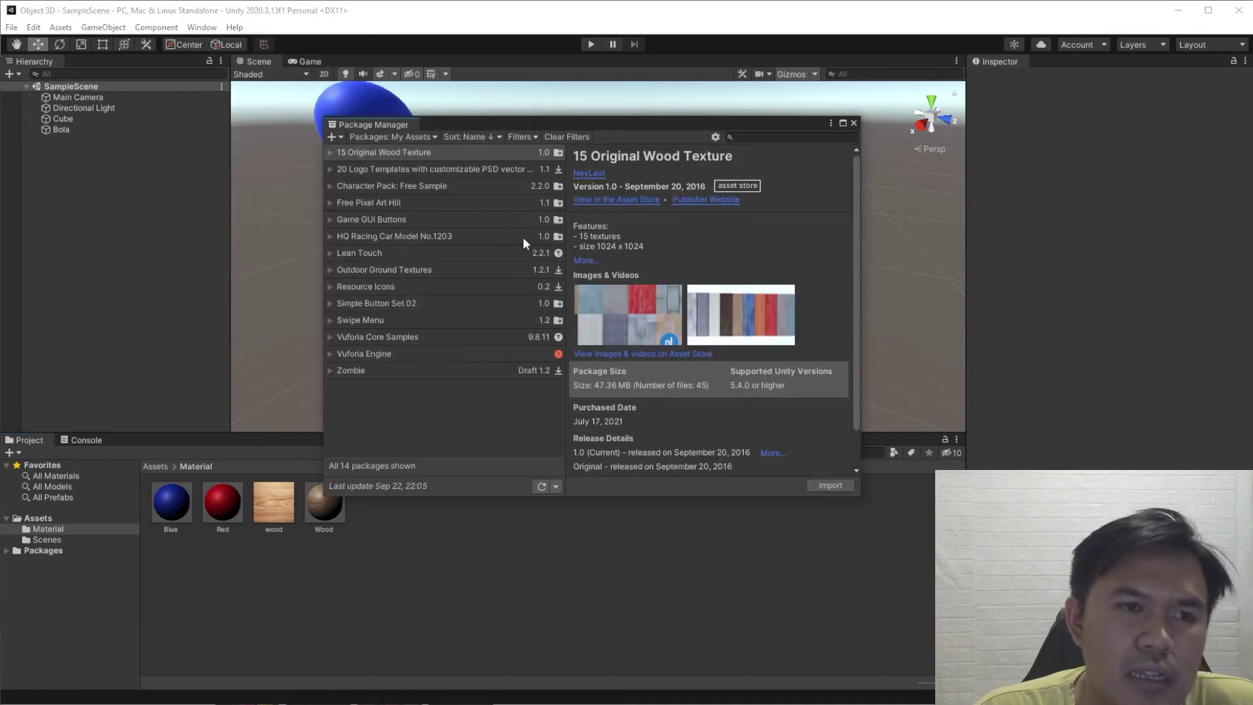
left_click(387, 172)
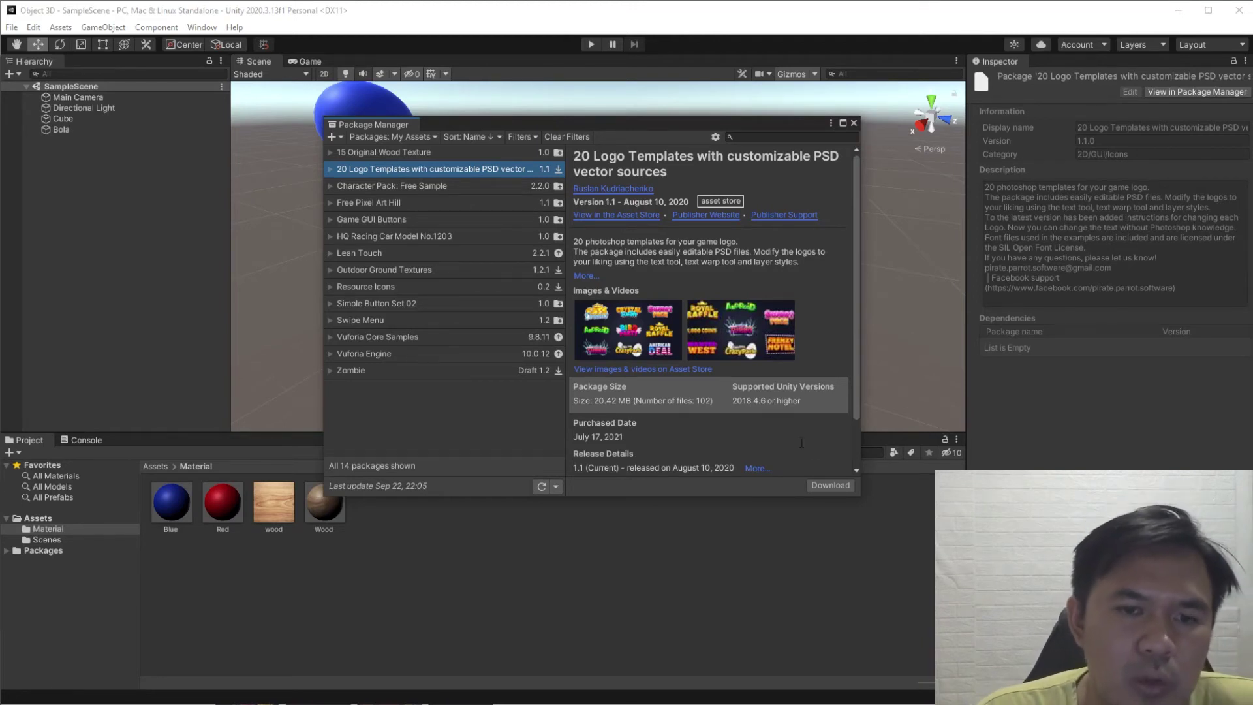
Download the 20 Logo Templates package, dismissing the first attempt's error and requesting the download again
left_click(826, 486)
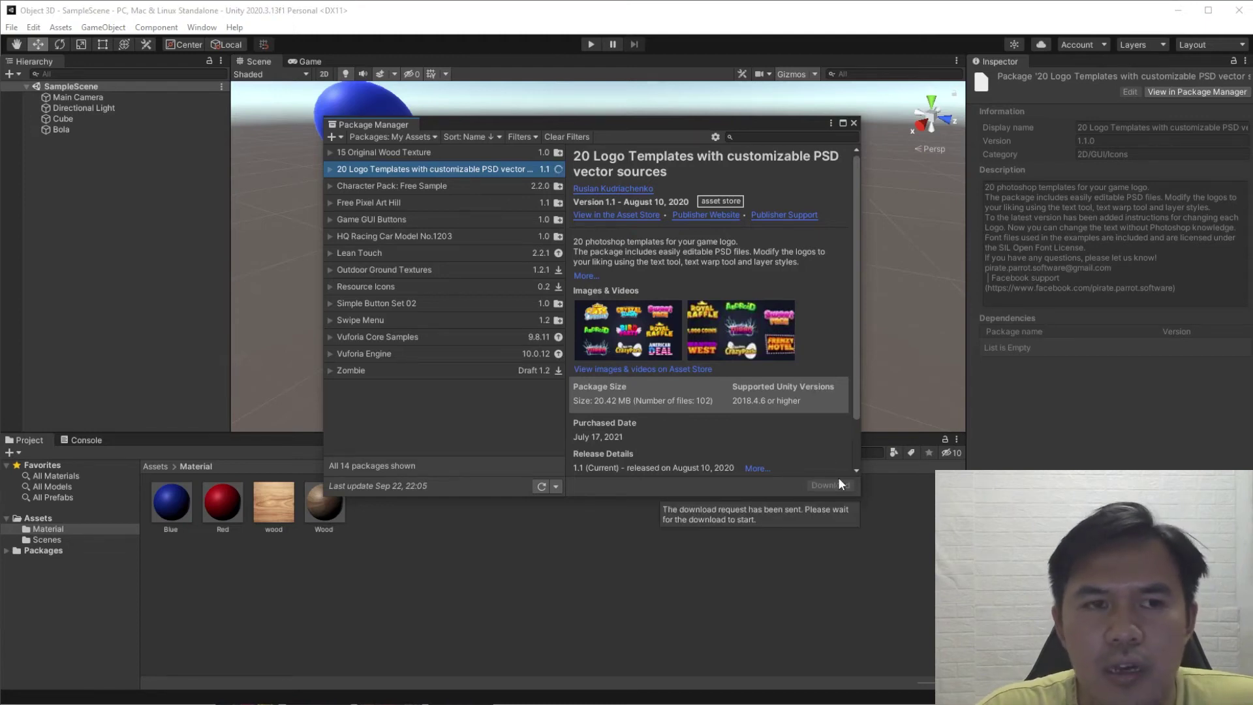
scroll(796, 448, "down", 1)
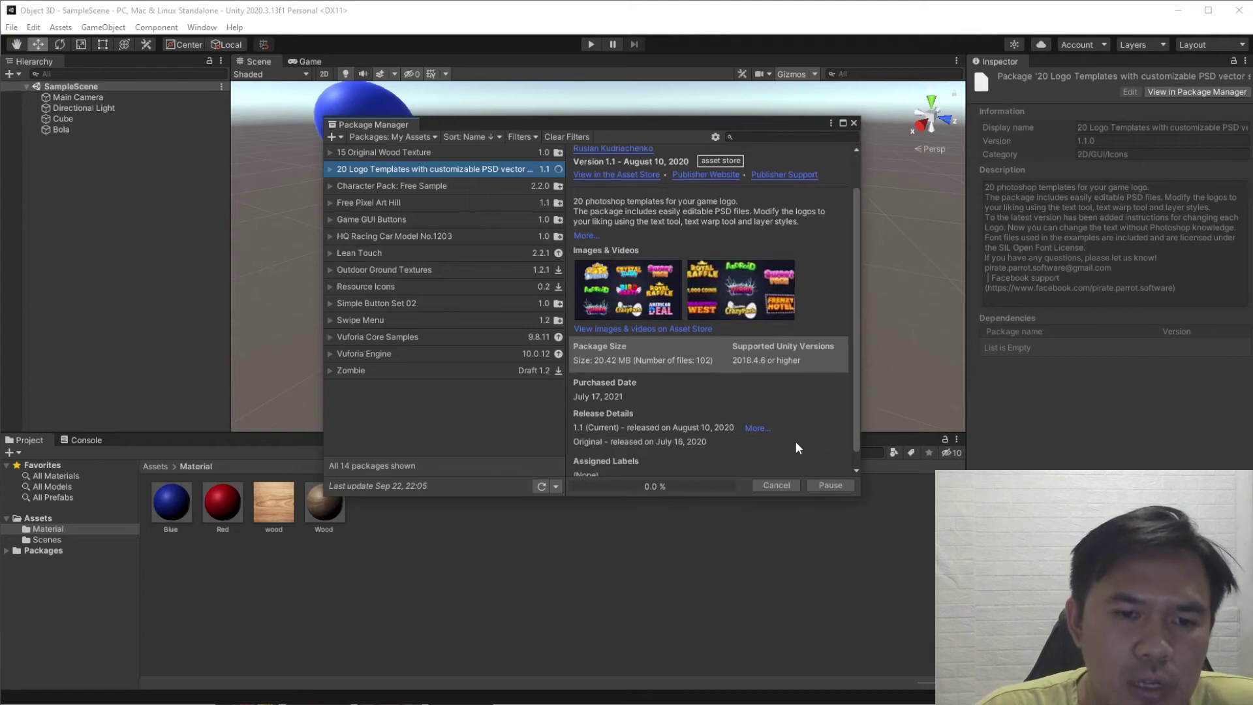
scroll(796, 443, "up", 1)
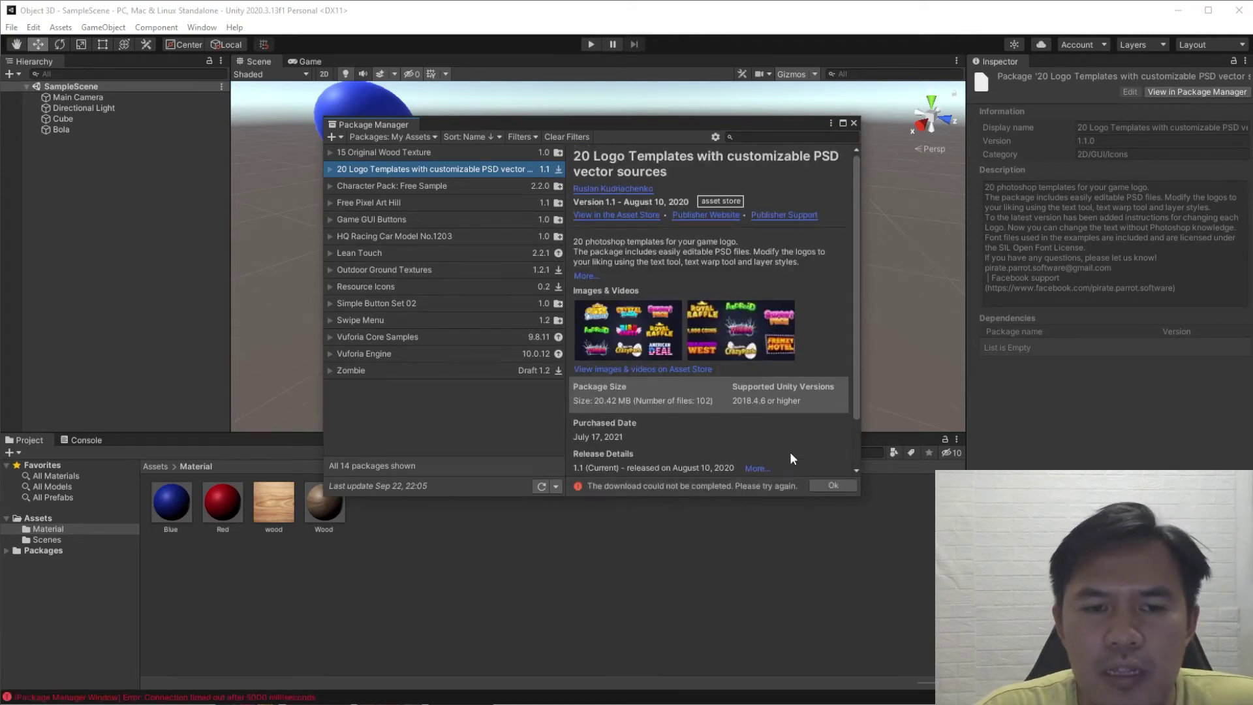
left_click(834, 486)
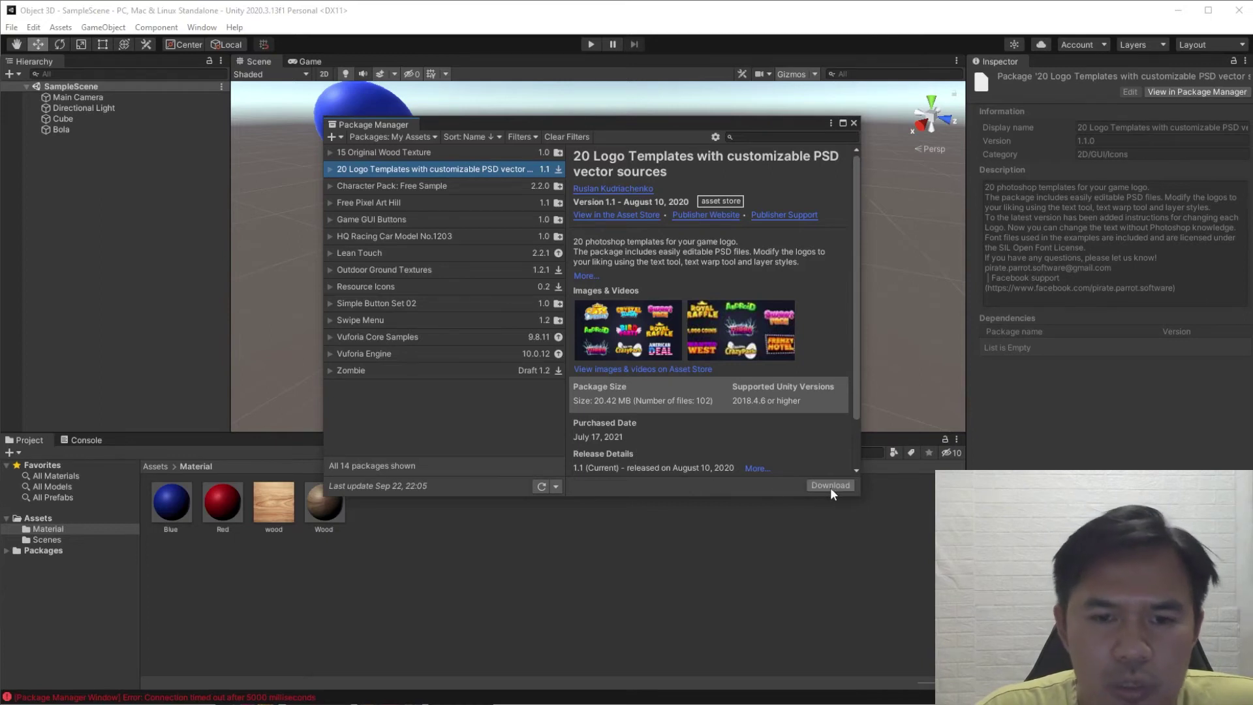
left_click(832, 487)
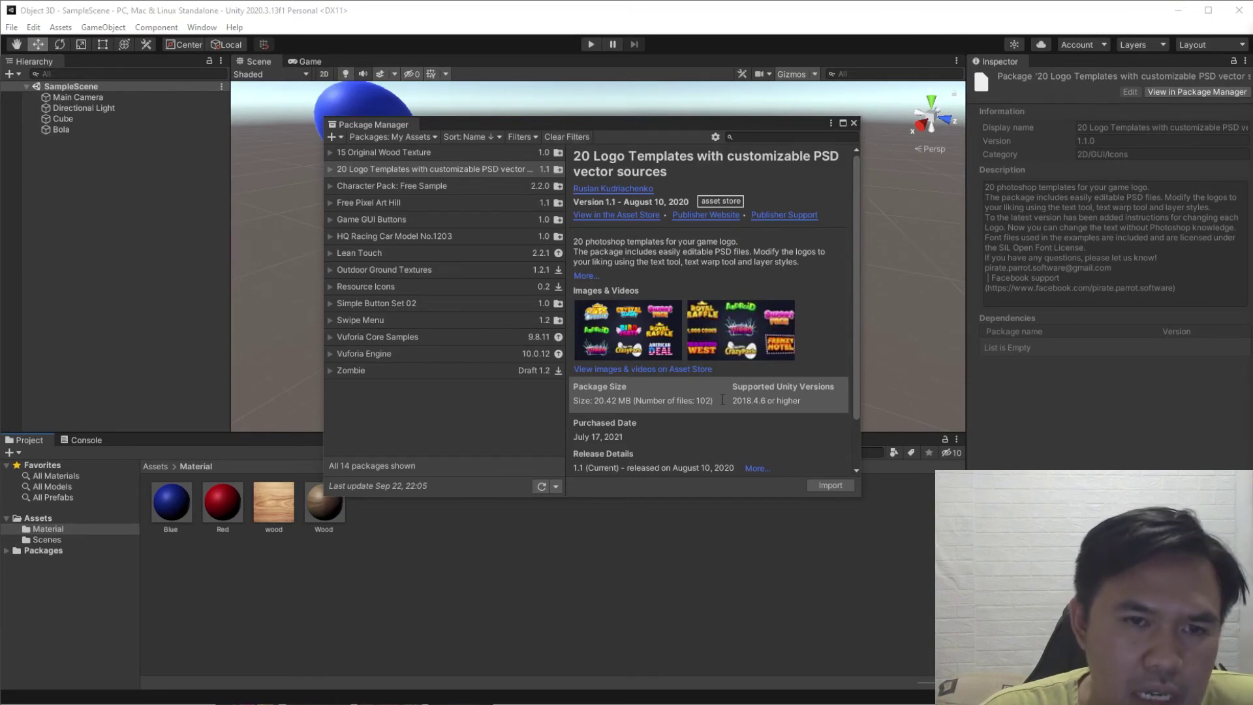
Import the 20 Logo Templates package into the project with all its files included
left_click(398, 169)
left_click(823, 485)
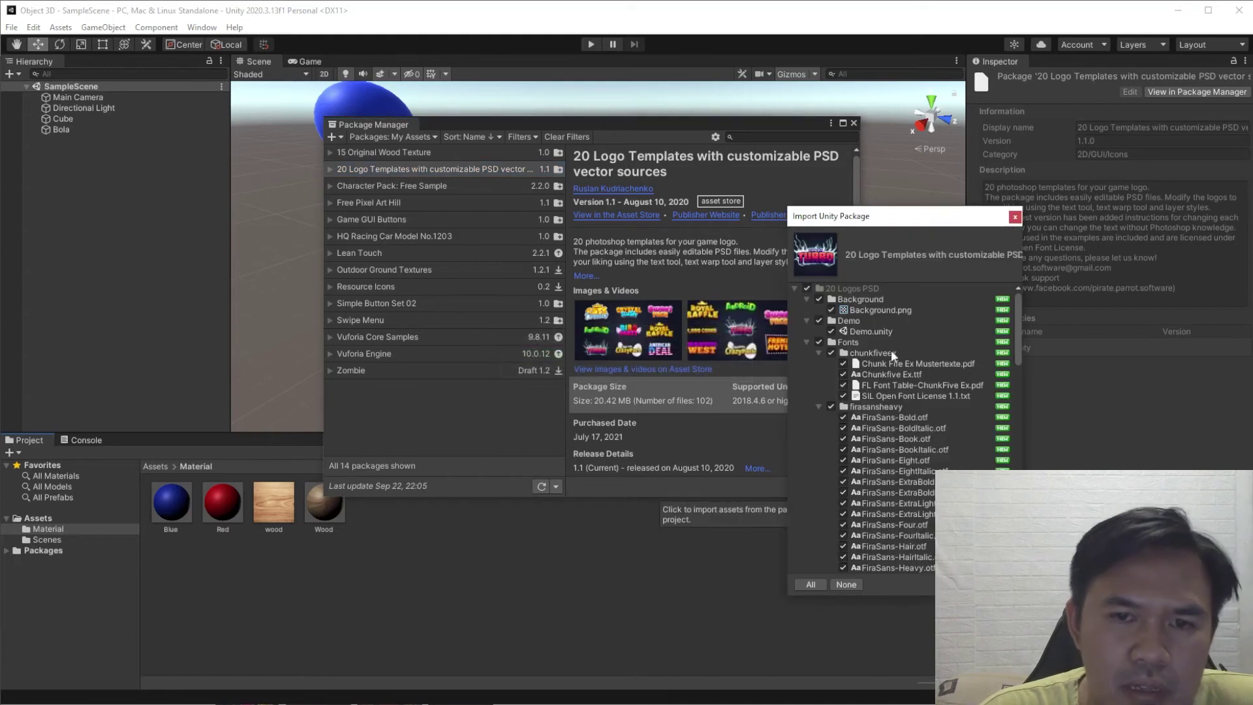
left_click_drag(1017, 323, 994, 561)
left_click(998, 584)
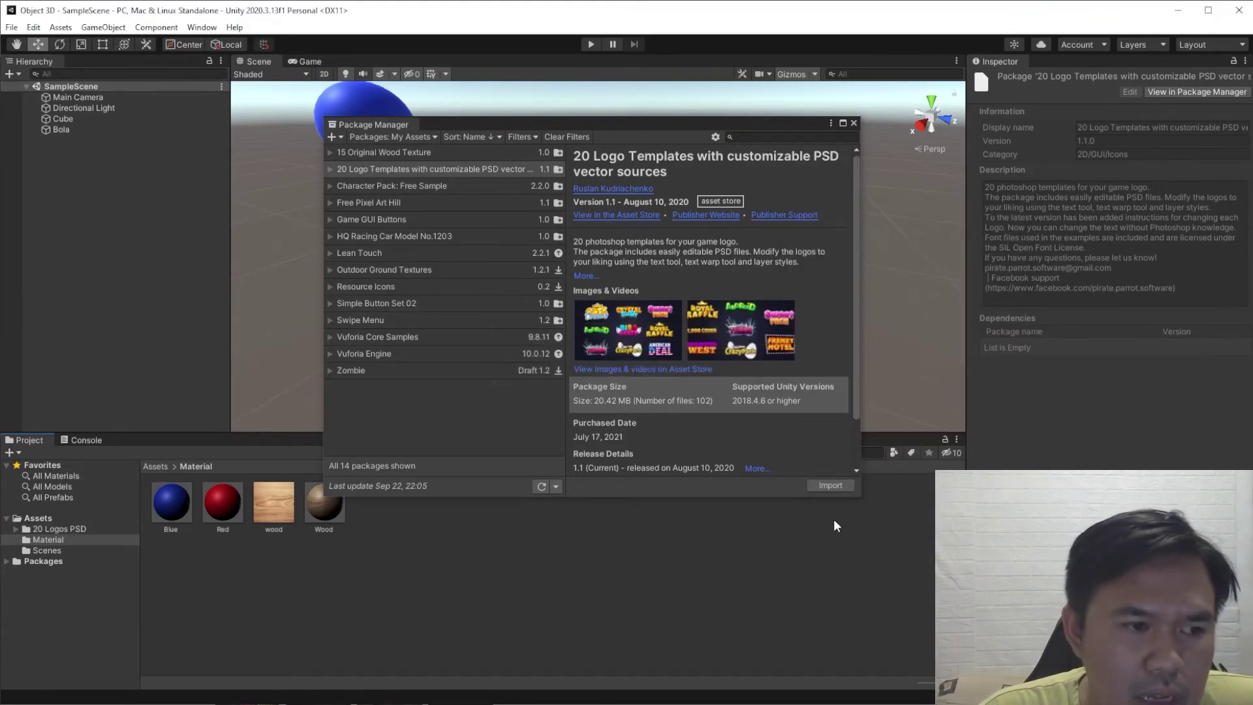
Close the Package Manager and show the contents of the PNG folder inside the imported 20 Logos PSD folder
left_click(54, 529)
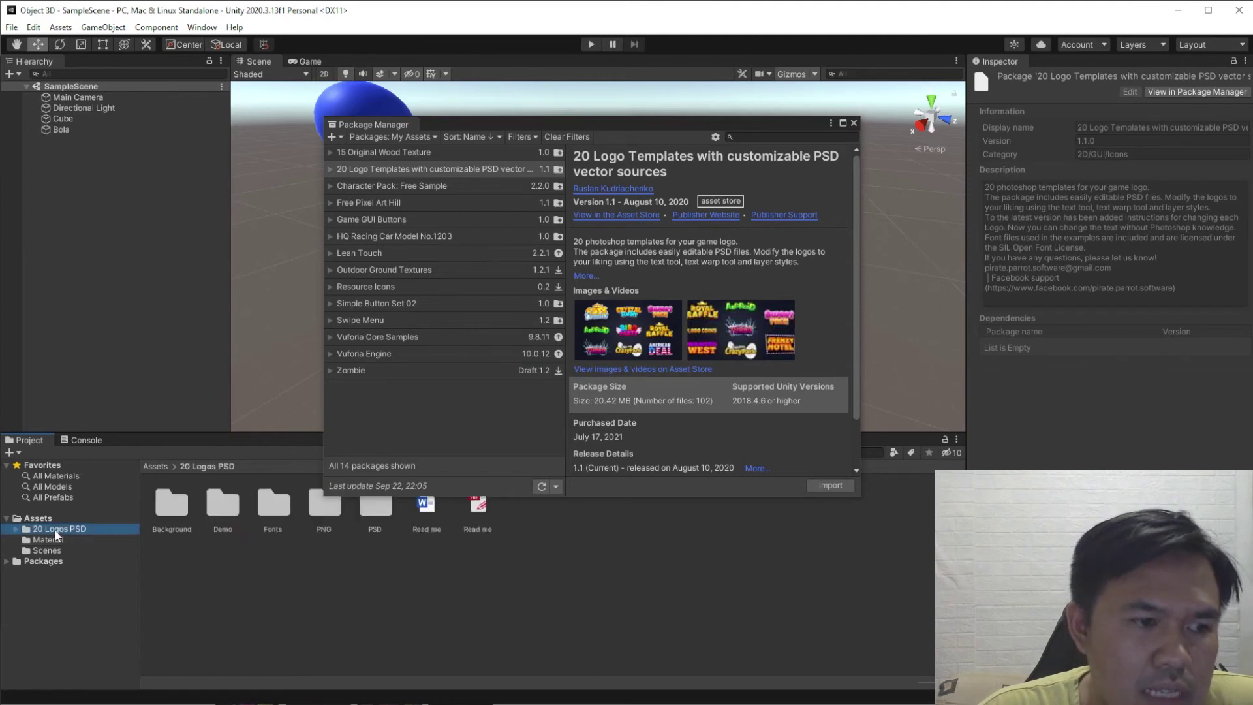
left_click(852, 124)
left_click(853, 123)
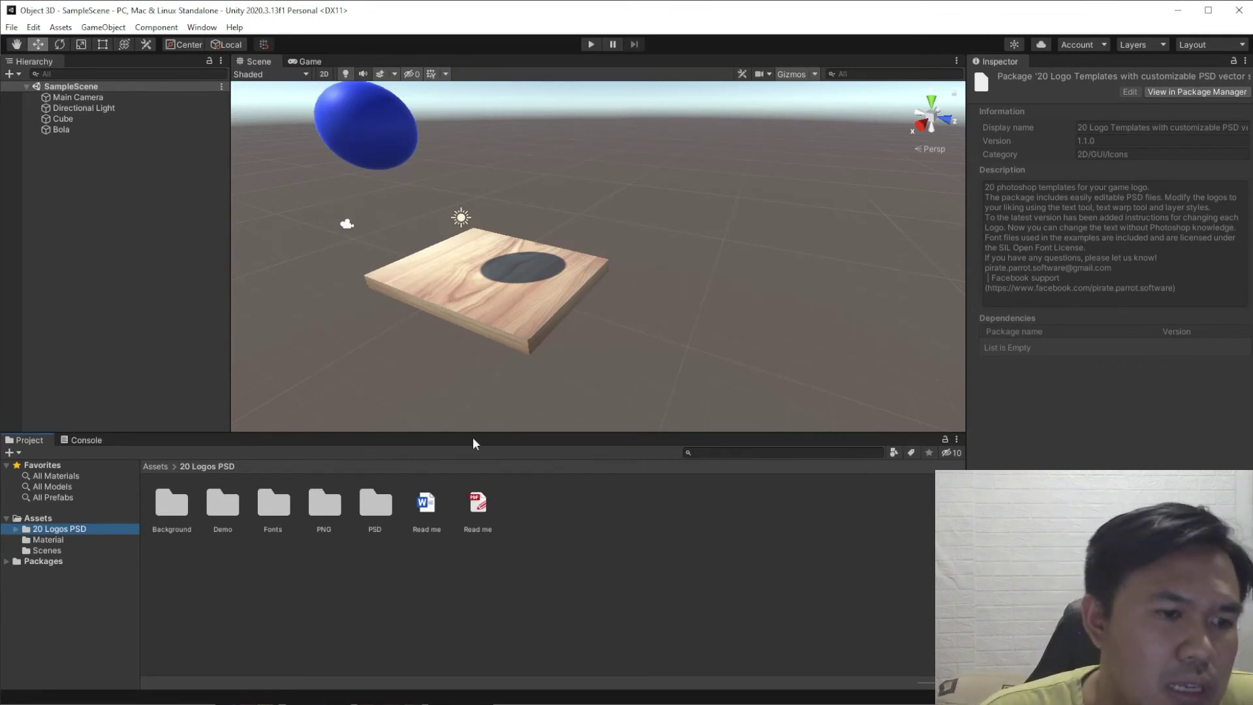
left_click(15, 529)
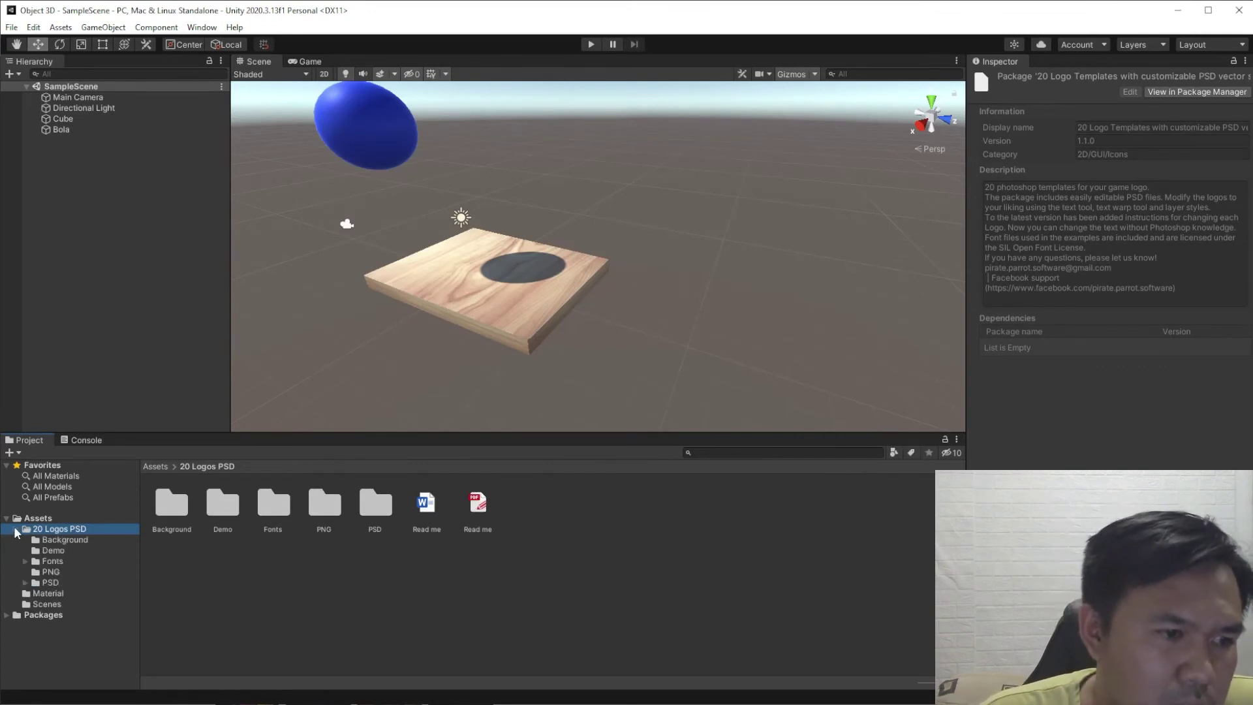
left_click(50, 581)
left_click(49, 572)
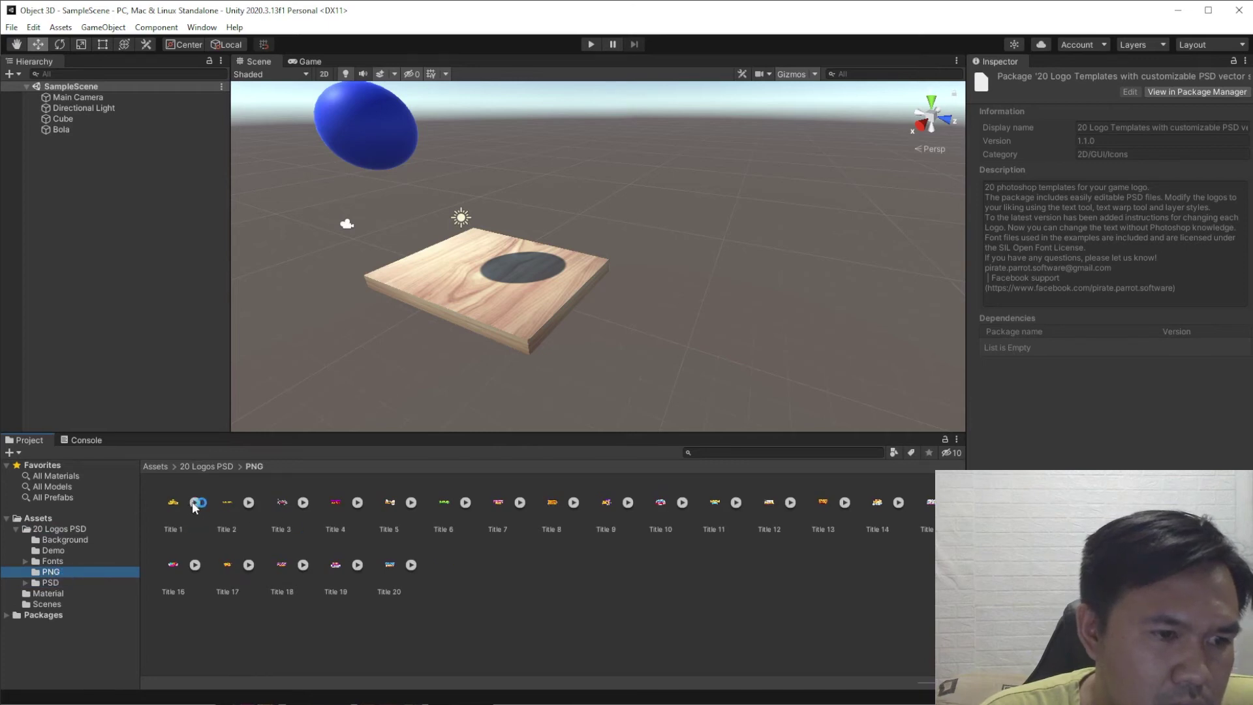
Try the Title 1 logo from the package's PSD folder as the slab's texture, and undo that application
left_click(53, 583)
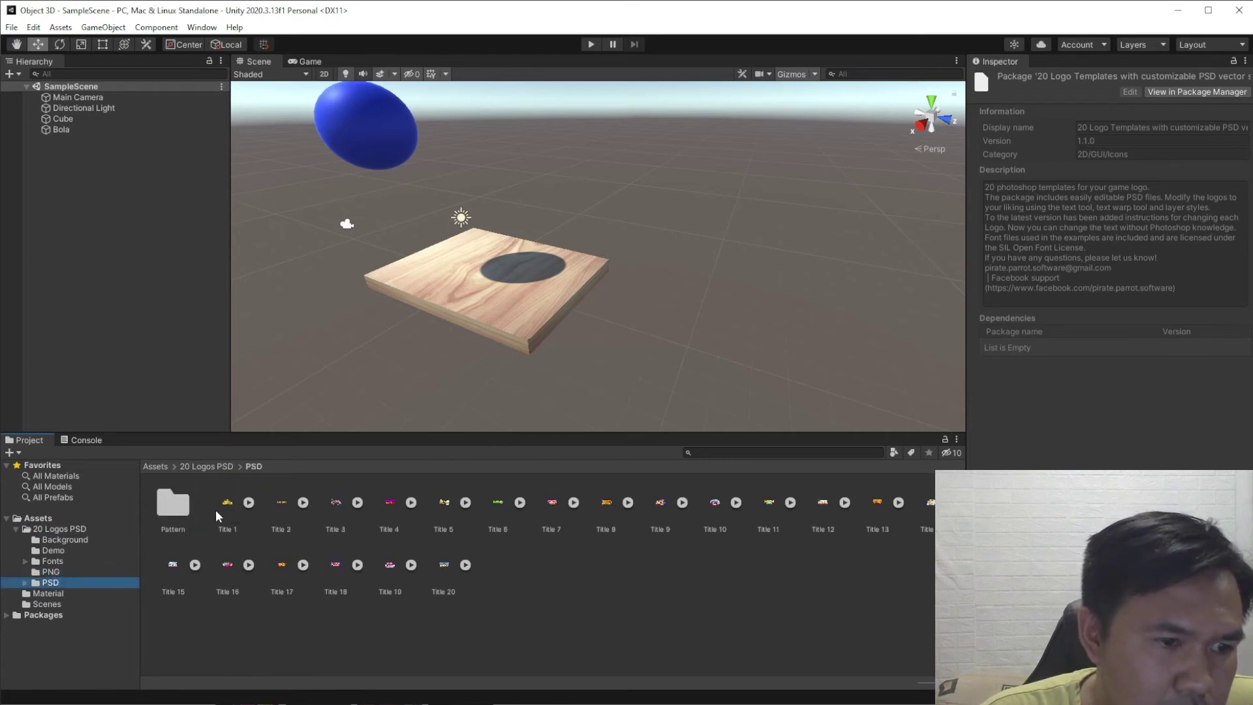
left_click(249, 502)
left_click_drag(229, 507, 515, 314)
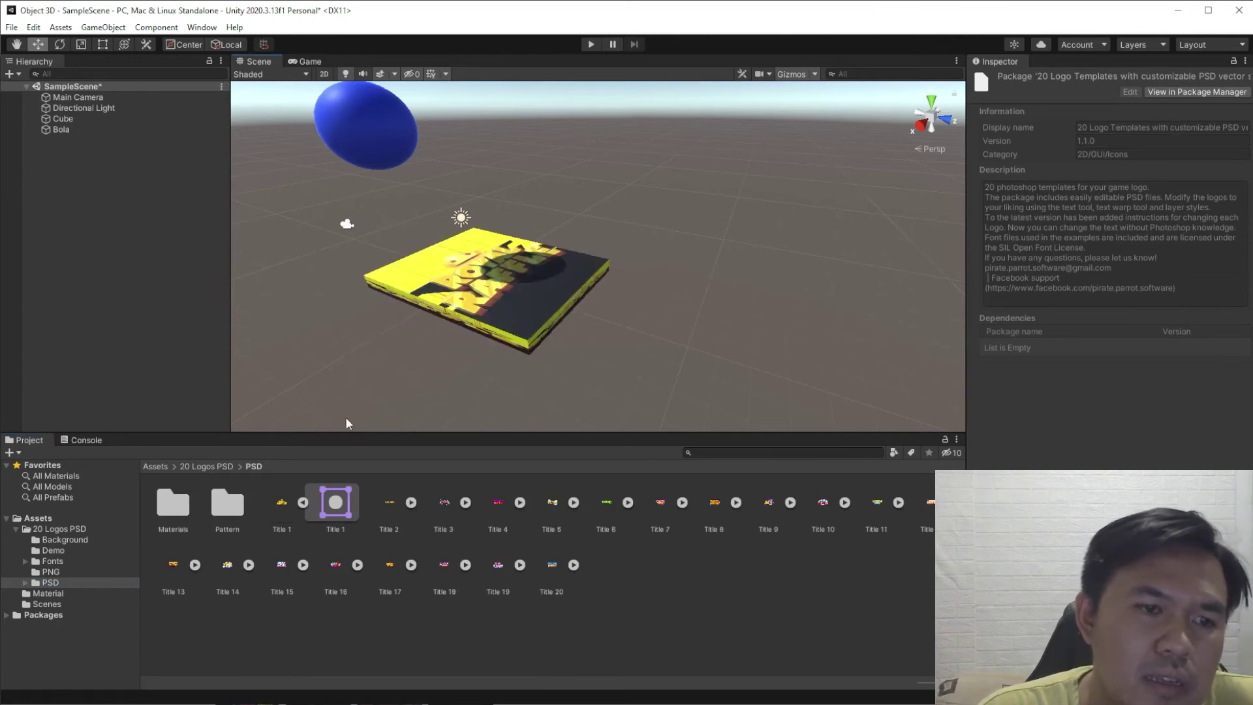
key("ctrl+z")
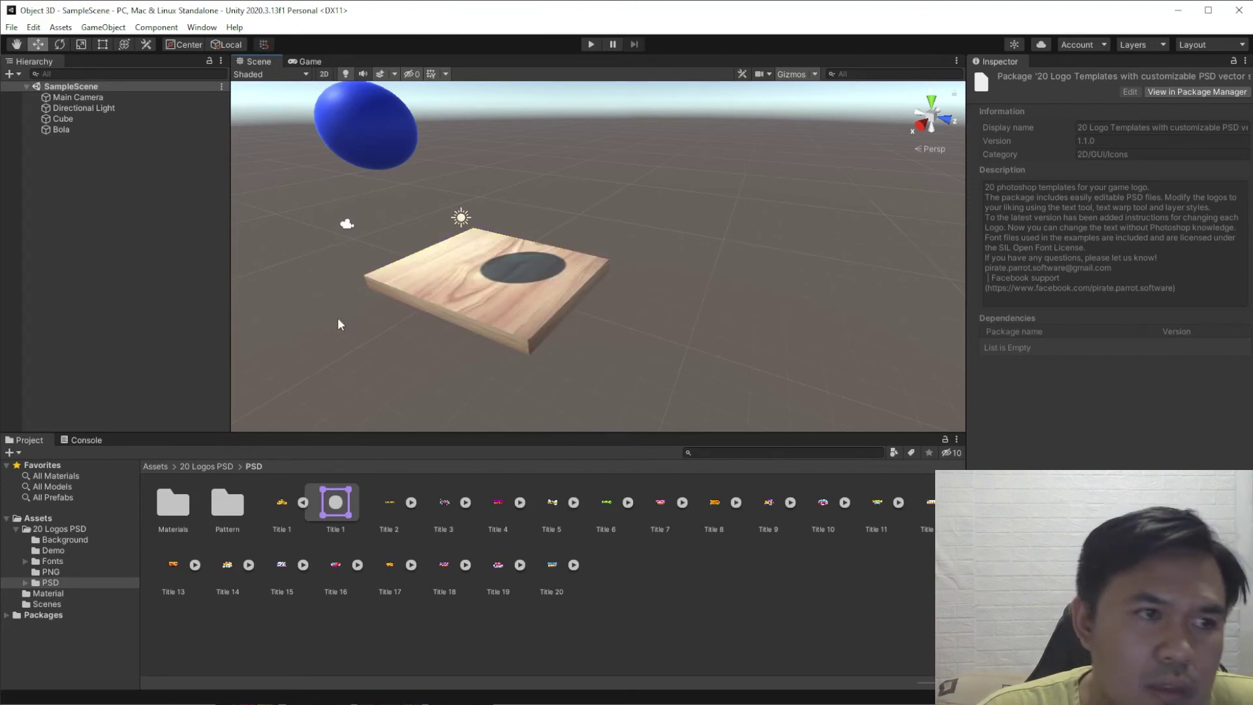
Apply the Title 8 logo from the PSD folder to the sphere and the Title 13 logo to the slab
left_click(72, 119)
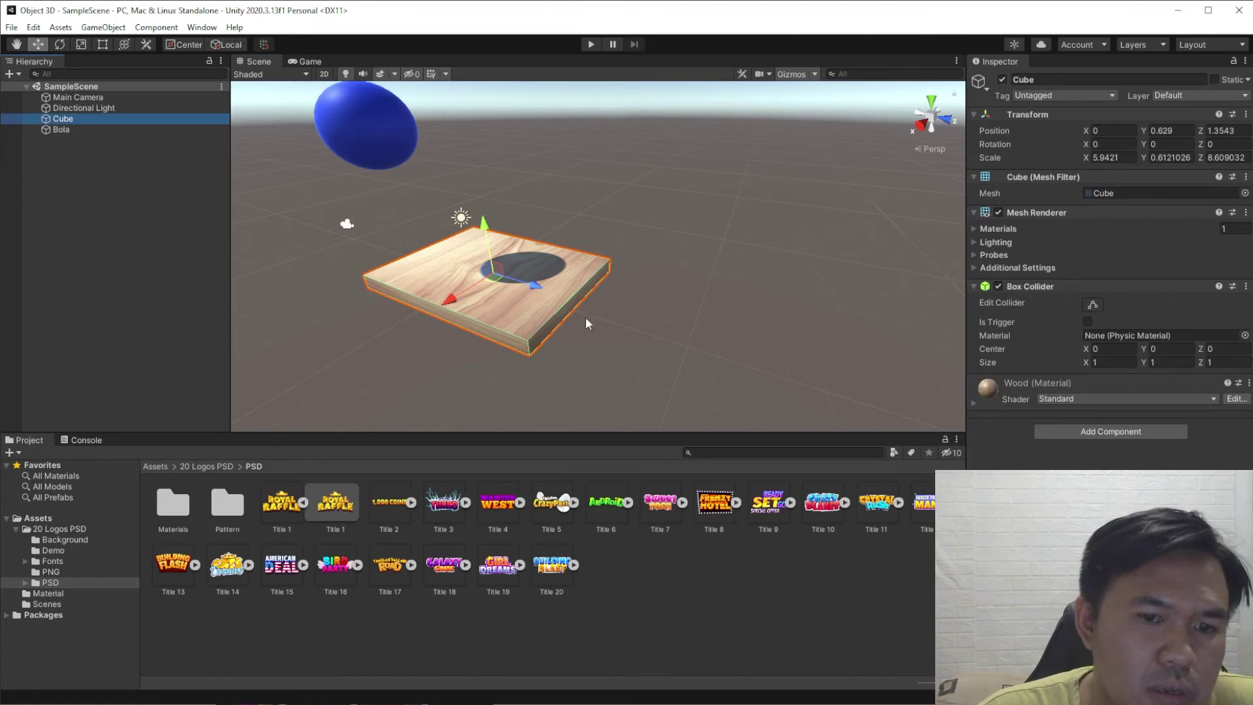
left_click_drag(558, 311, 587, 301, "alt")
left_click_drag(483, 124, 384, 361)
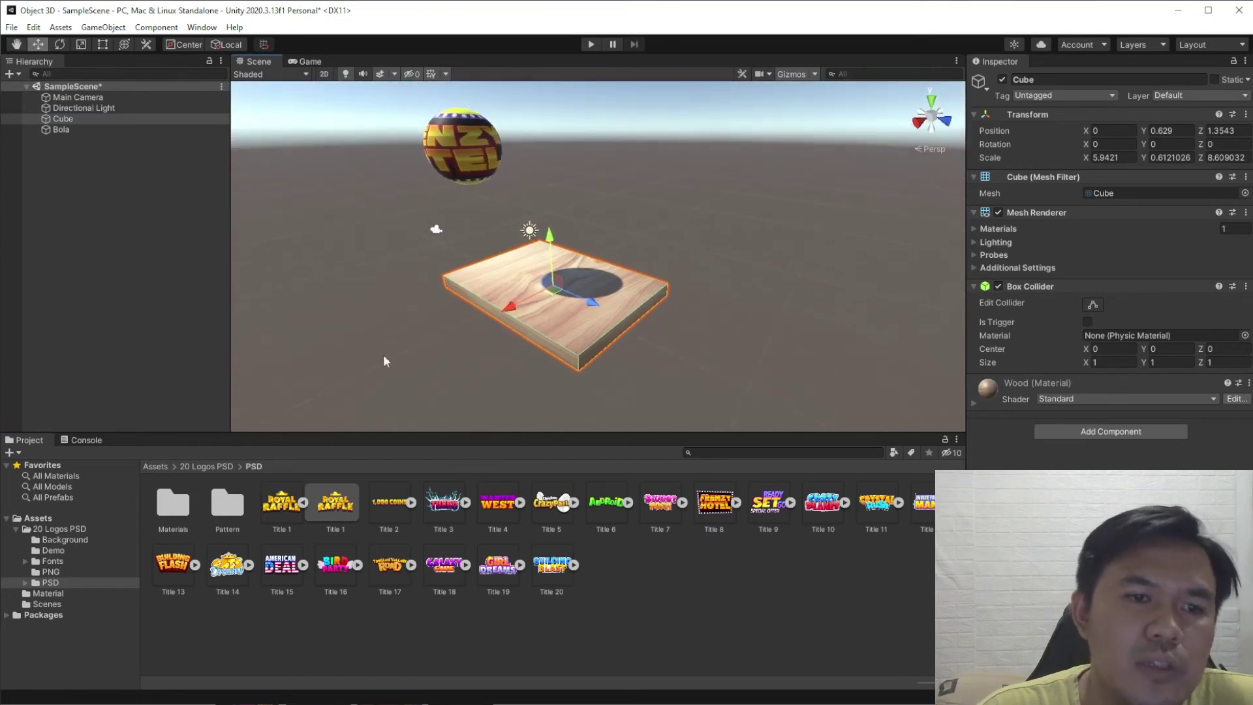
left_click_drag(173, 565, 559, 332)
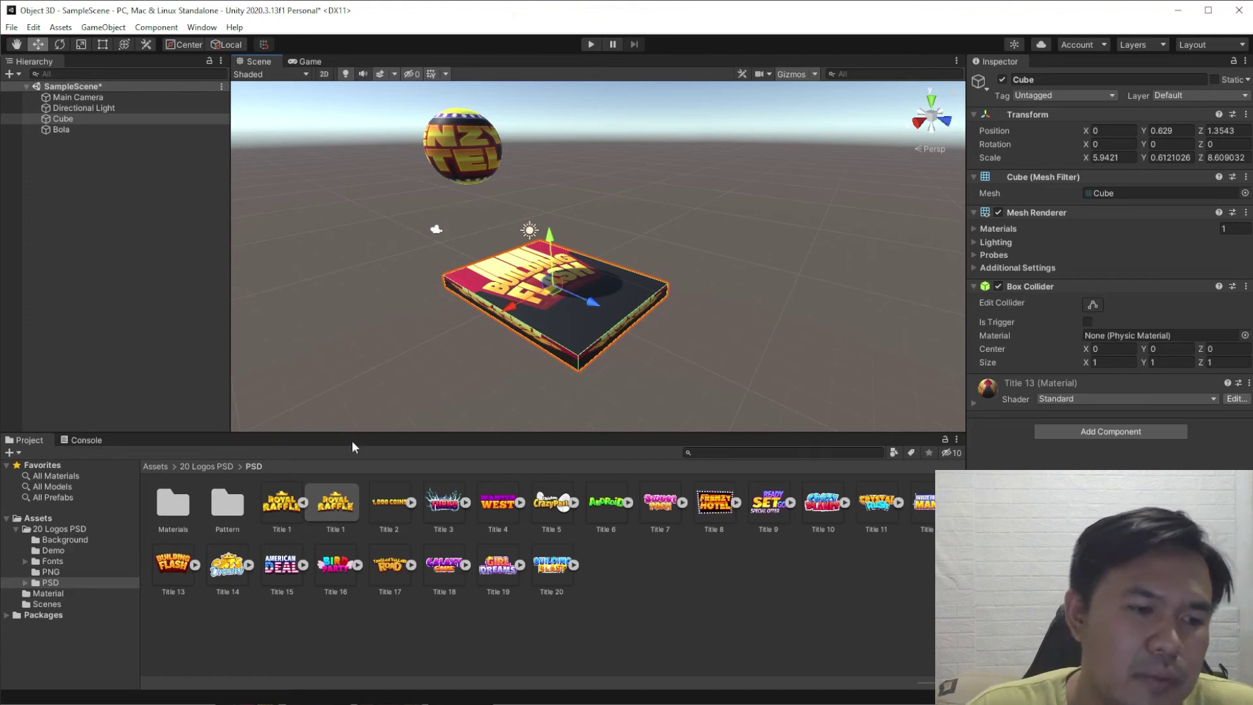
Switch to the browser's 3D Warehouse page, search for "car", and restrict the results to models
left_click(185, 668)
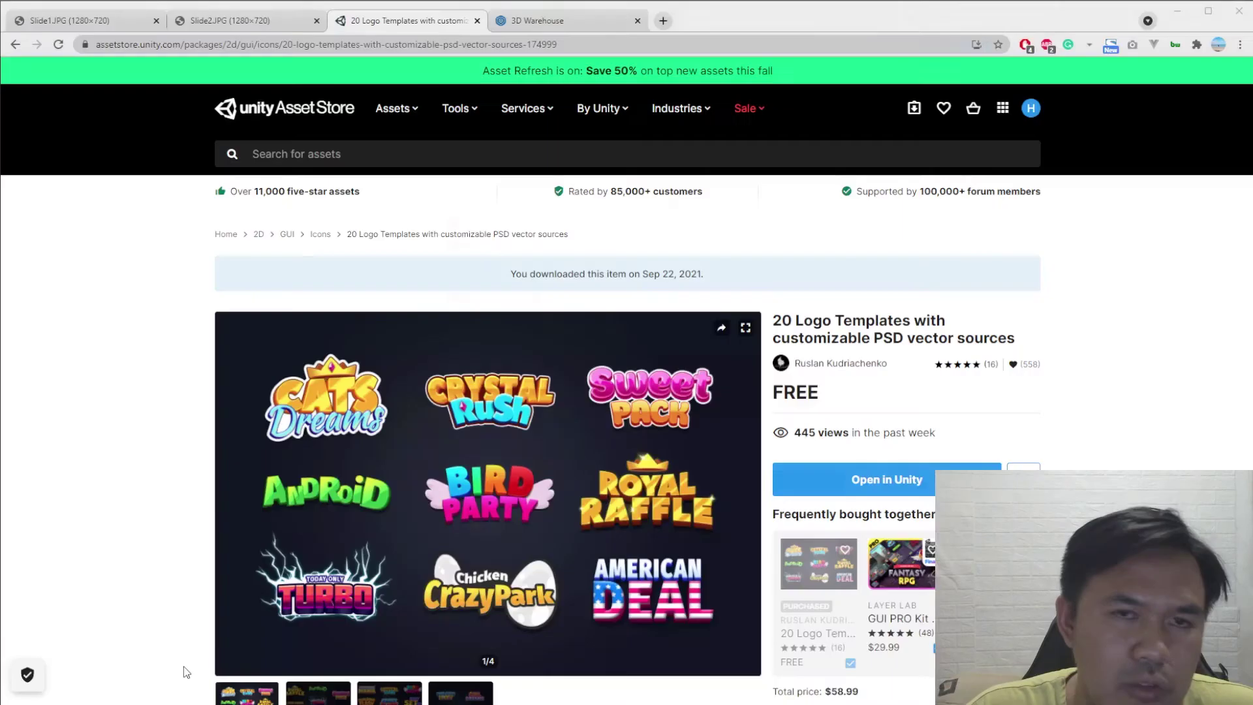
left_click(548, 20)
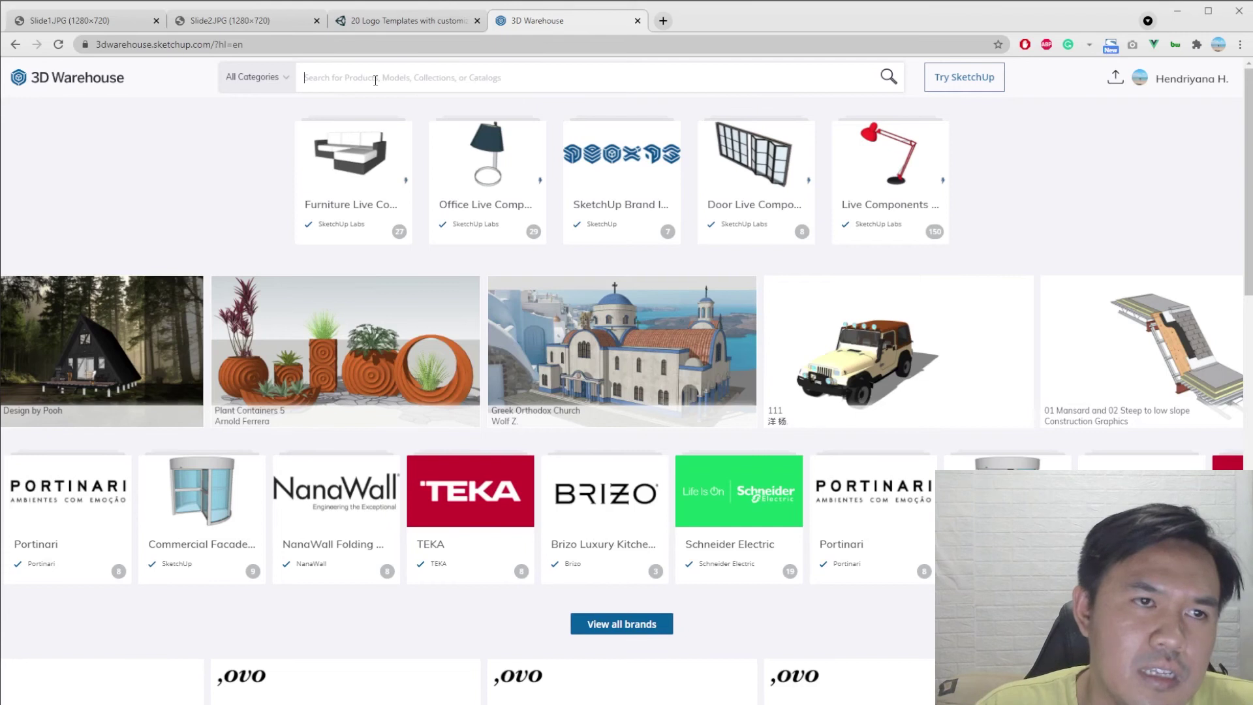
type("car")
key("Return")
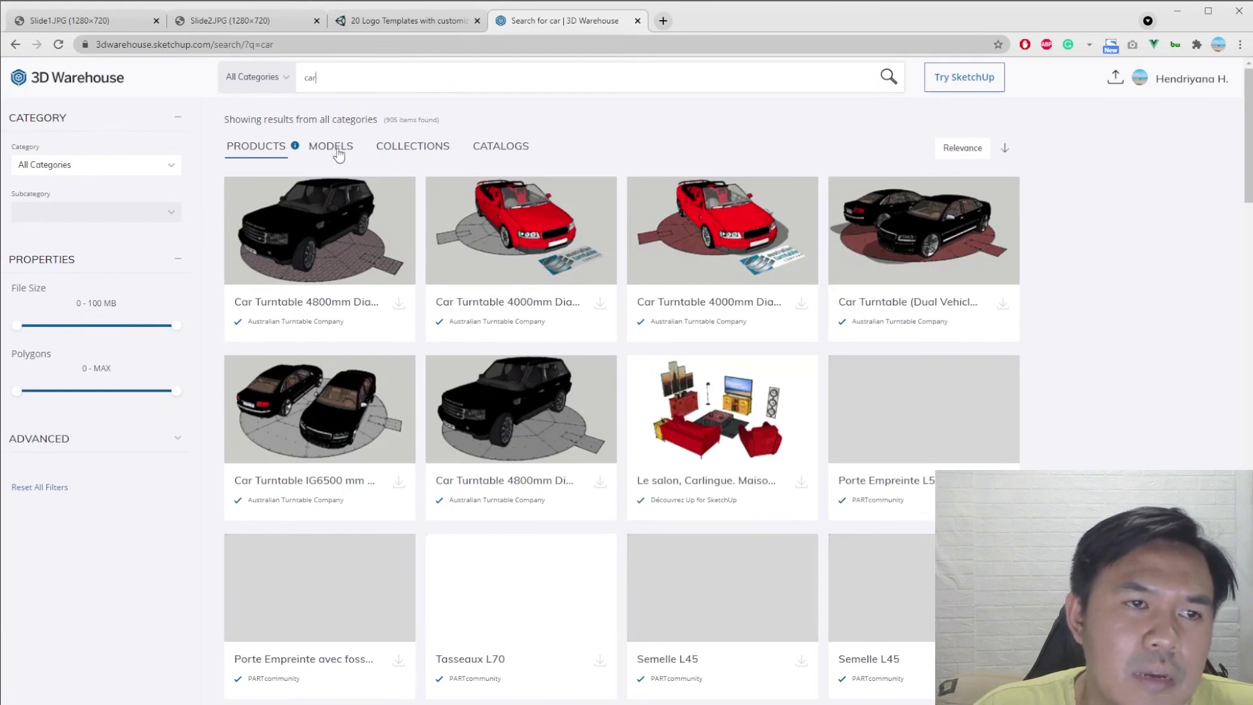
left_click(338, 154)
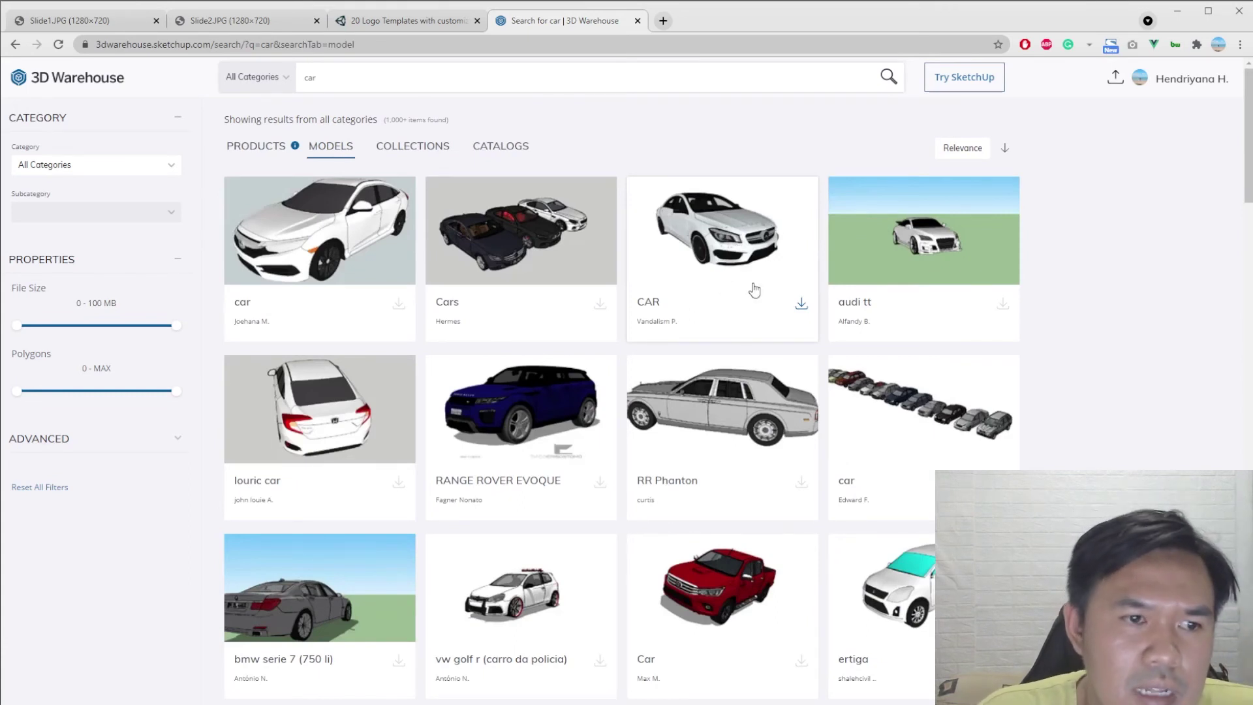
Preview the CAR model's details, close them, and request the ertiga model's download as a SketchUp 2021 file
left_click(734, 251)
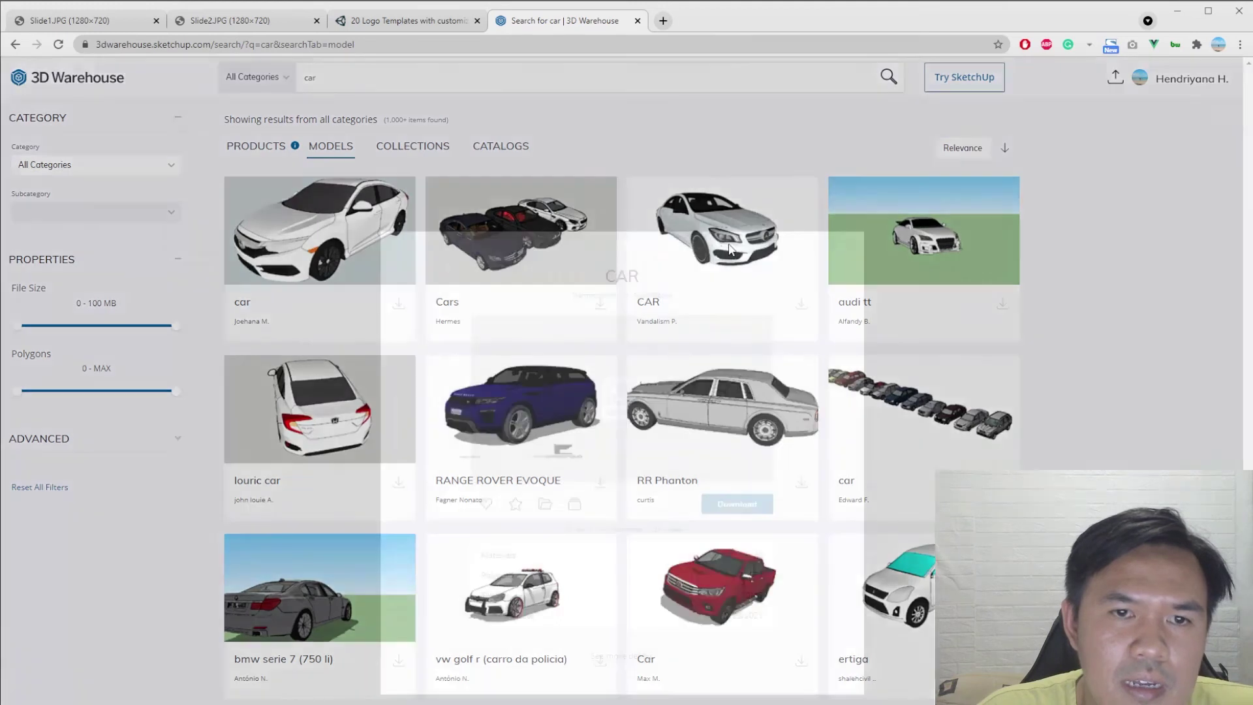
left_click(849, 99)
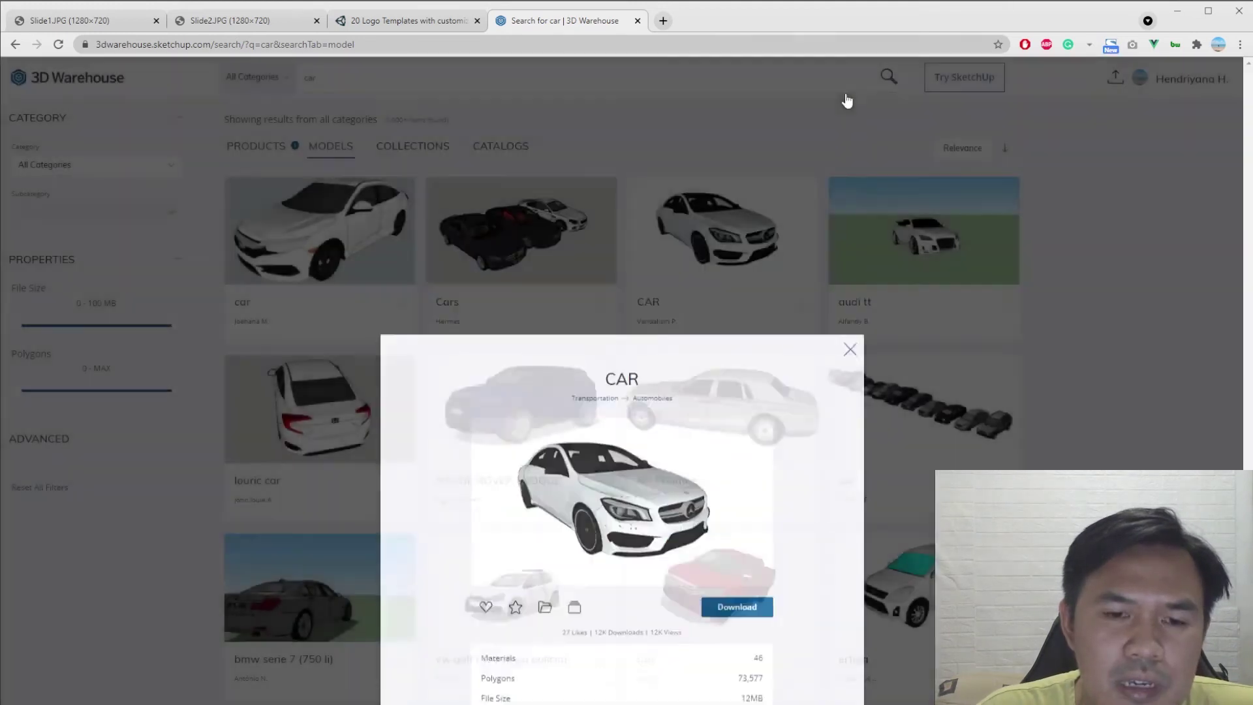
scroll(716, 425, "down", 2)
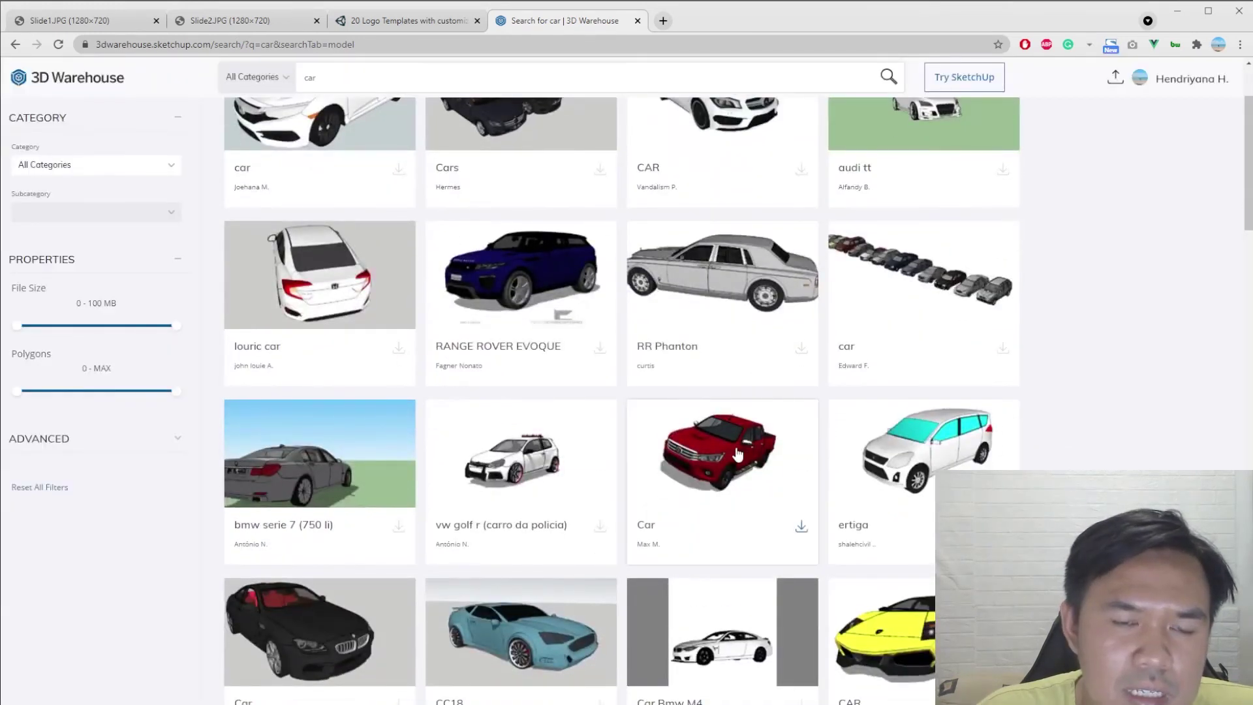
left_click(905, 450)
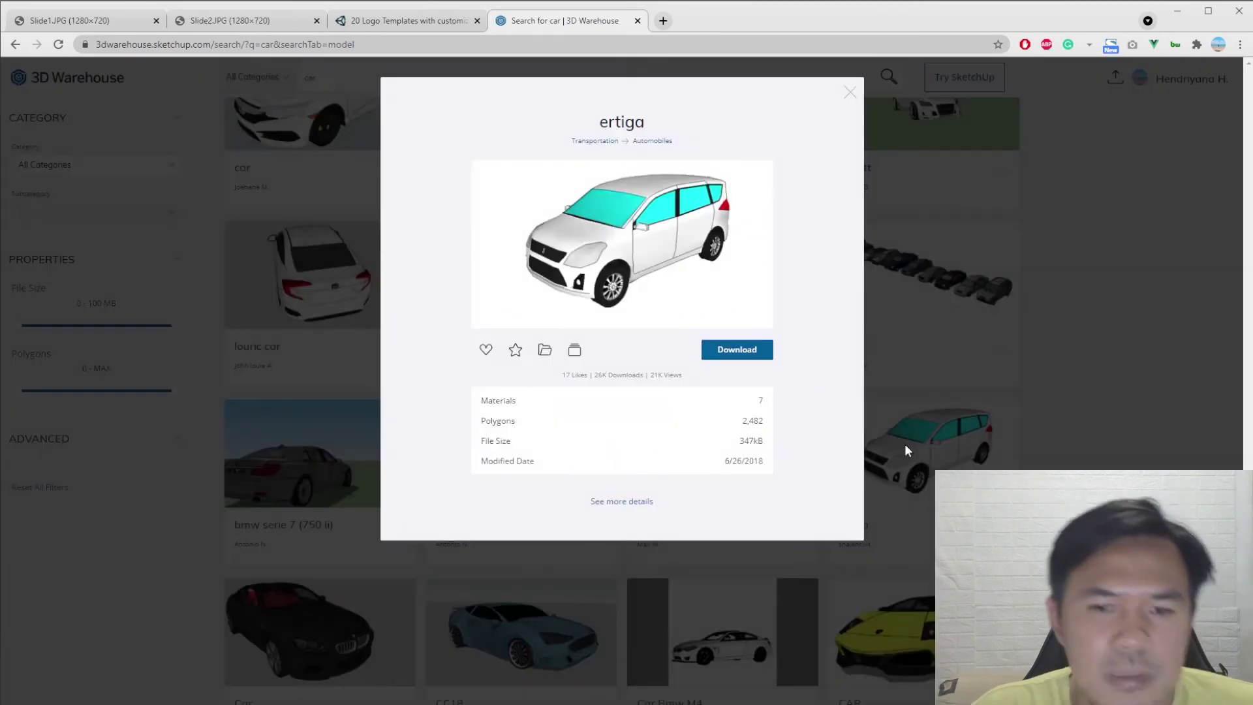
left_click(736, 350)
left_click(744, 378)
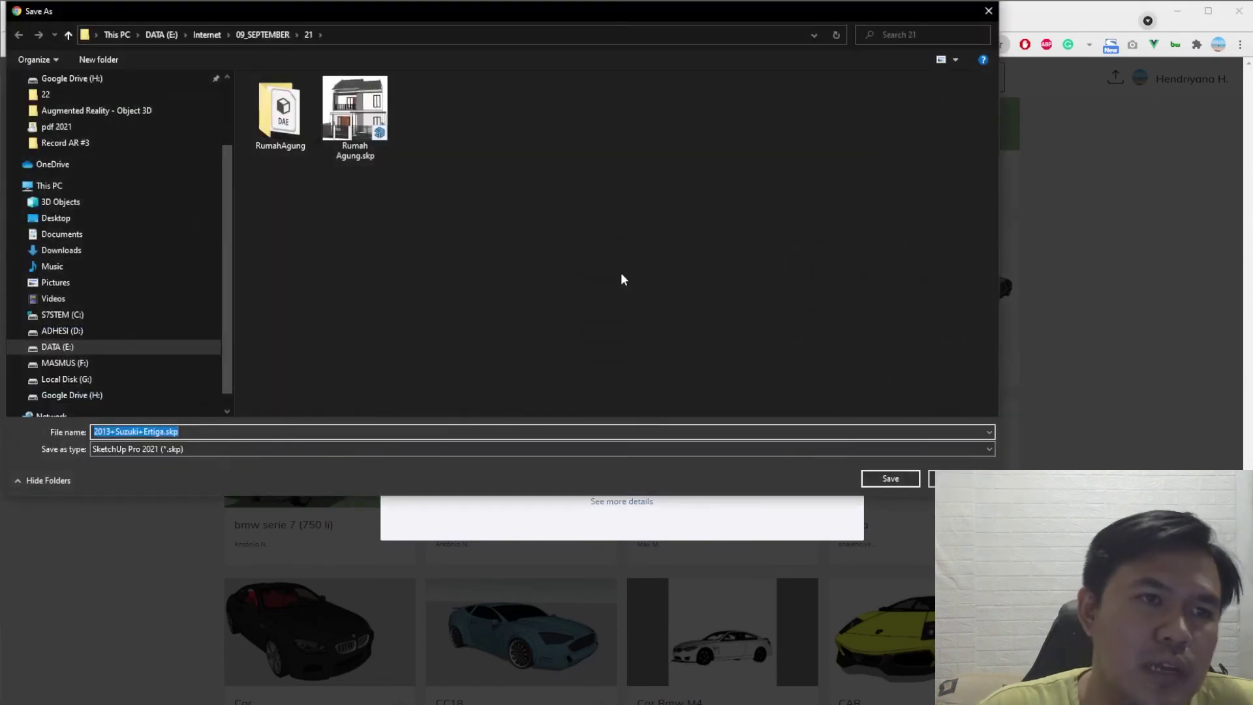
Save the download as 2013+Suzuki+Ertiga.skp in the folder DATA (E:) > Internet > 09_SEPTEMBER > 22 > file
left_click(276, 34)
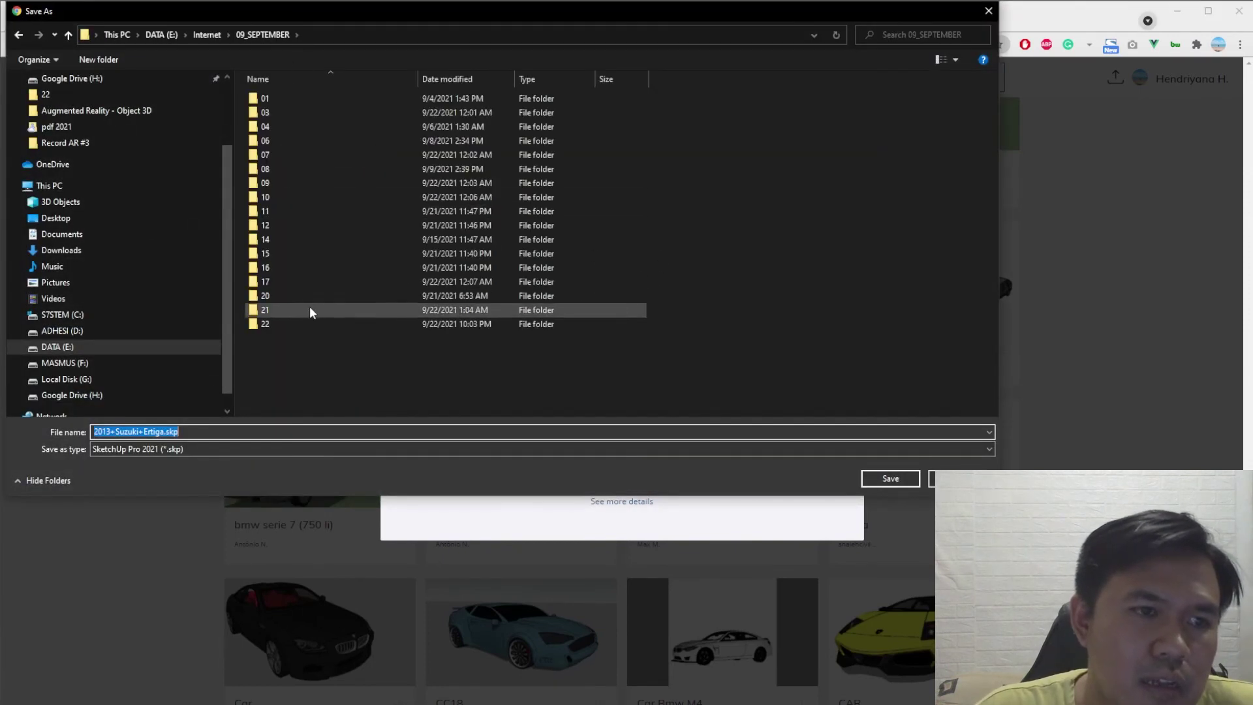
double_click(274, 325)
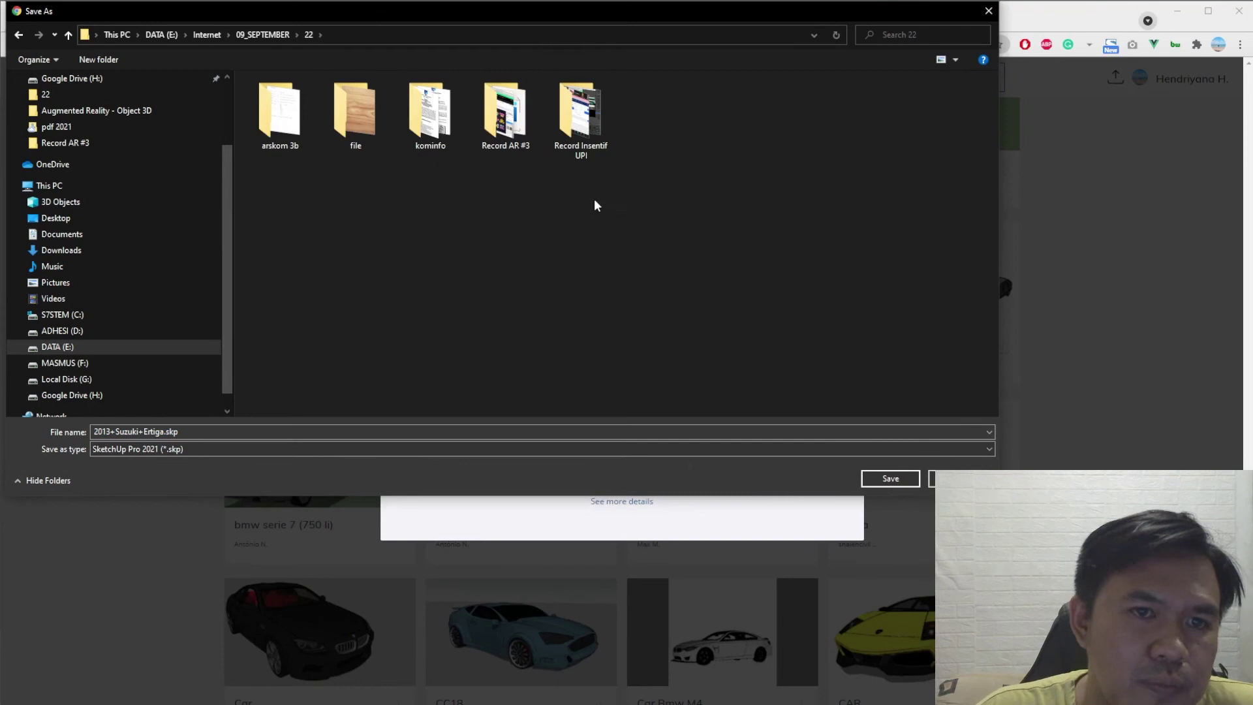
double_click(354, 112)
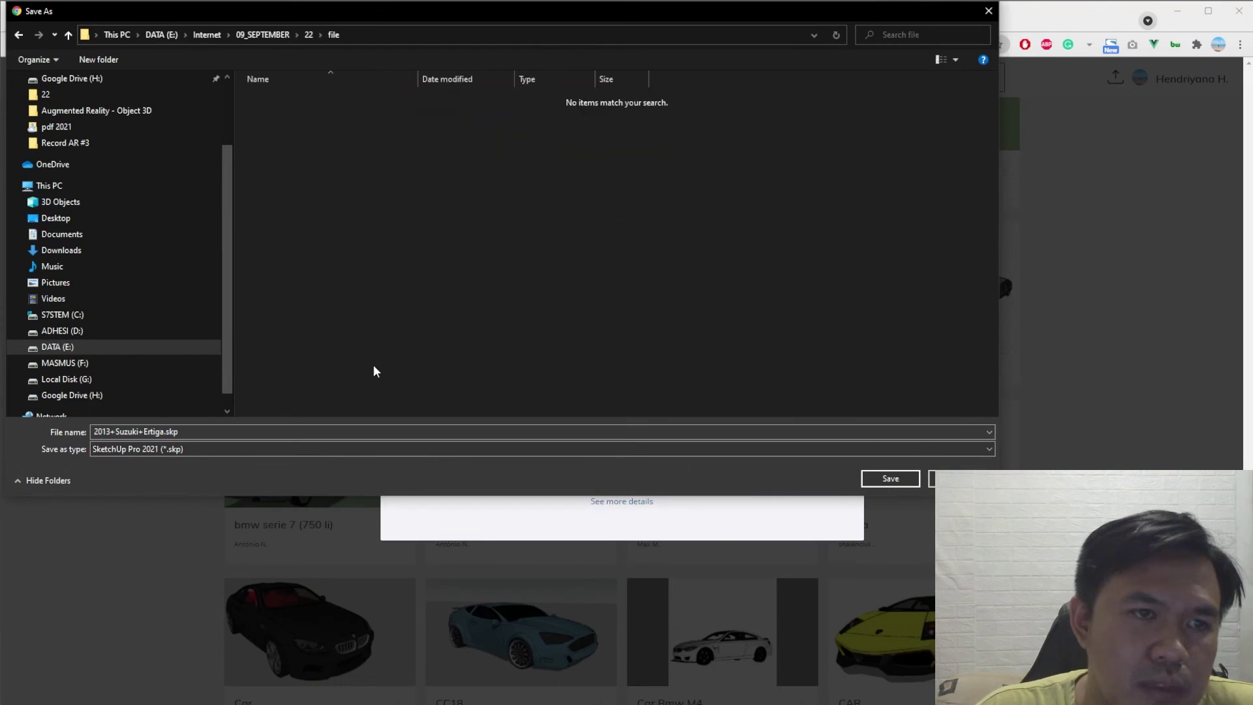
left_click(262, 428)
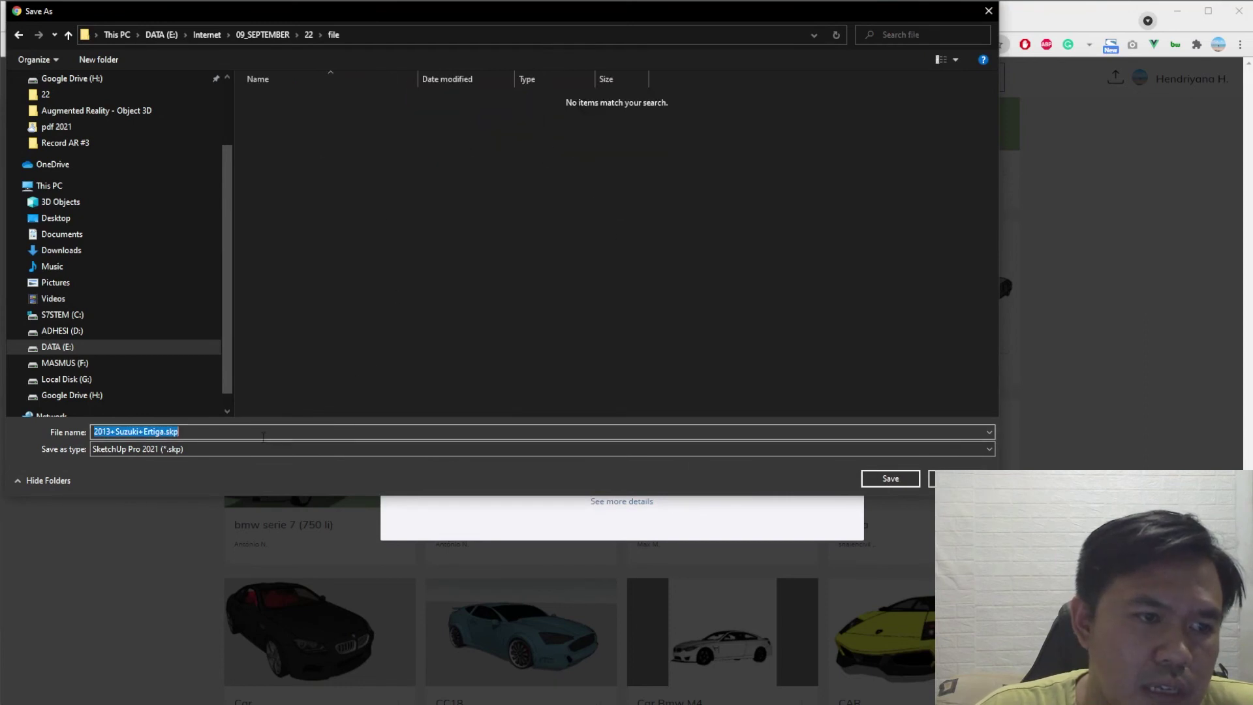
left_click(888, 479)
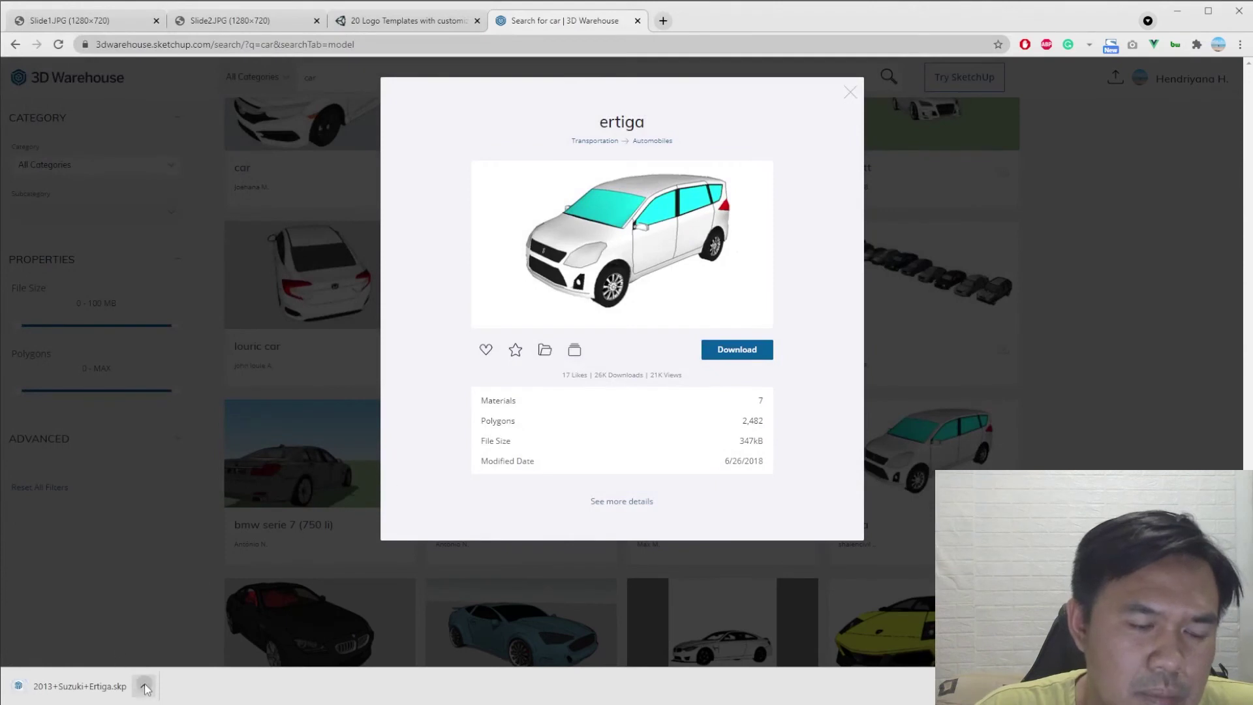
Close the ertiga details and show the downloaded 2013+Suzuki+Ertiga.skp in its folder in File Explorer
left_click(144, 686)
left_click(181, 641)
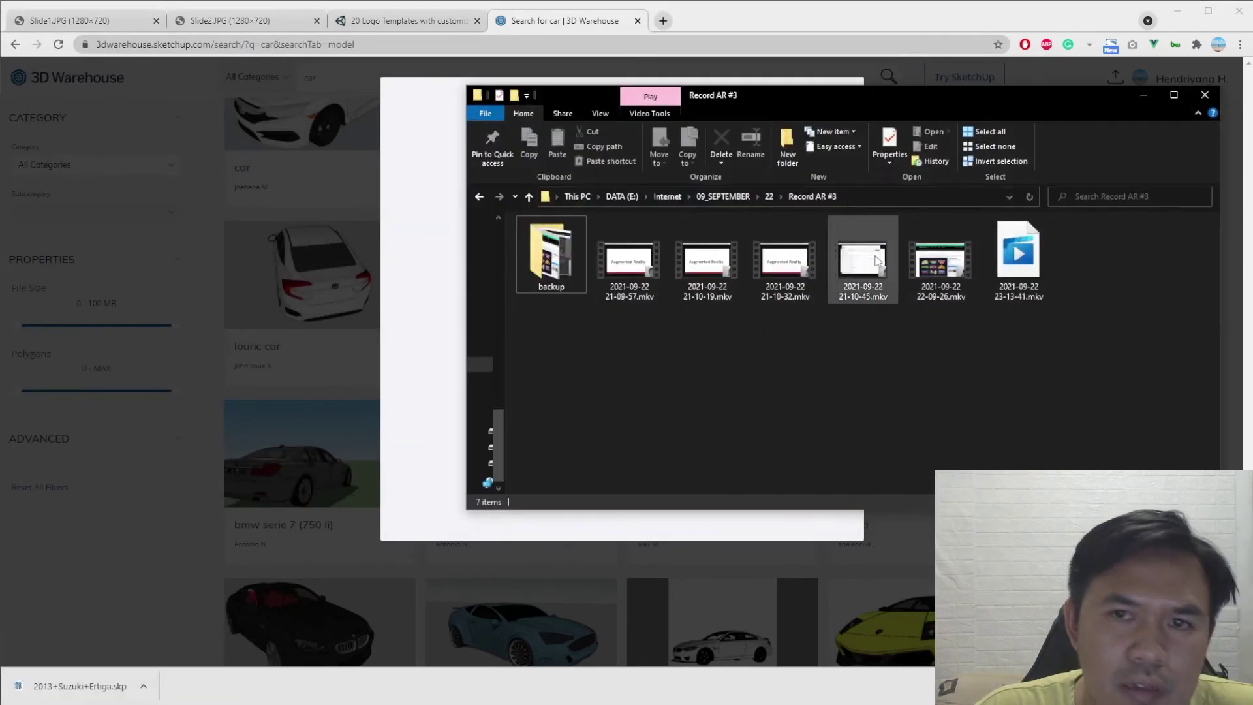
left_click(1143, 95)
mouse_move(98, 695)
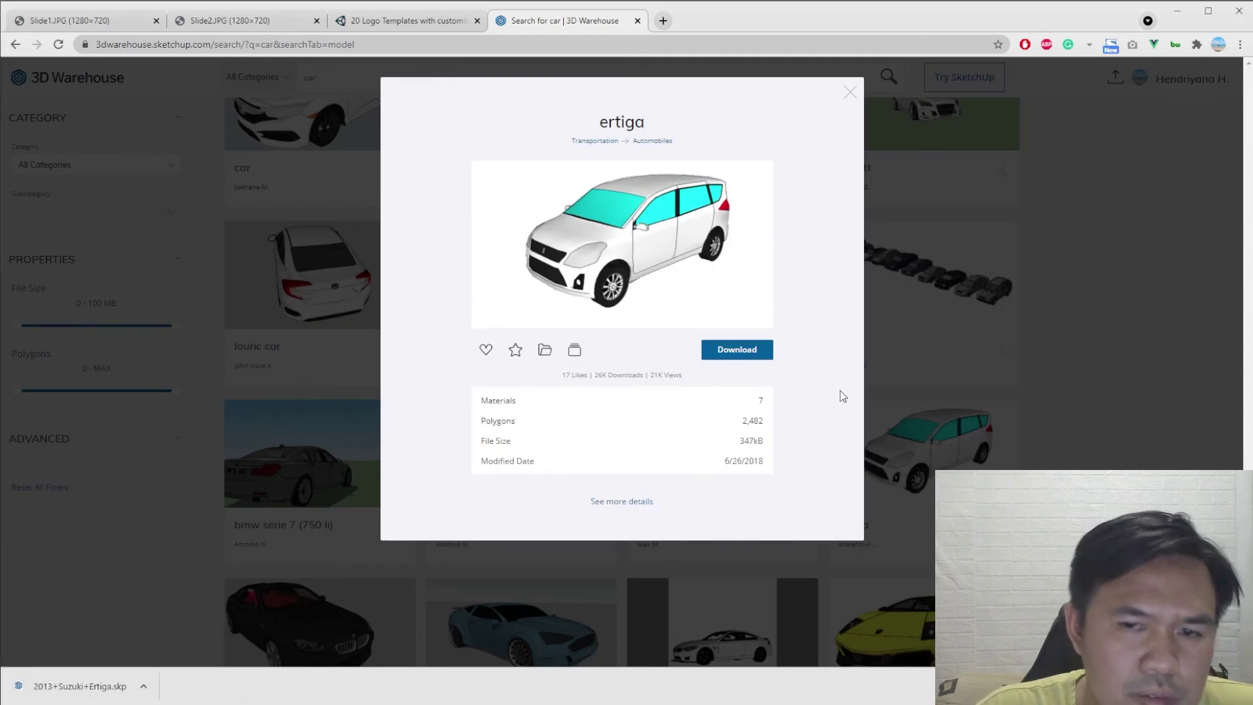
left_click(849, 92)
left_click(143, 686)
left_click(170, 642)
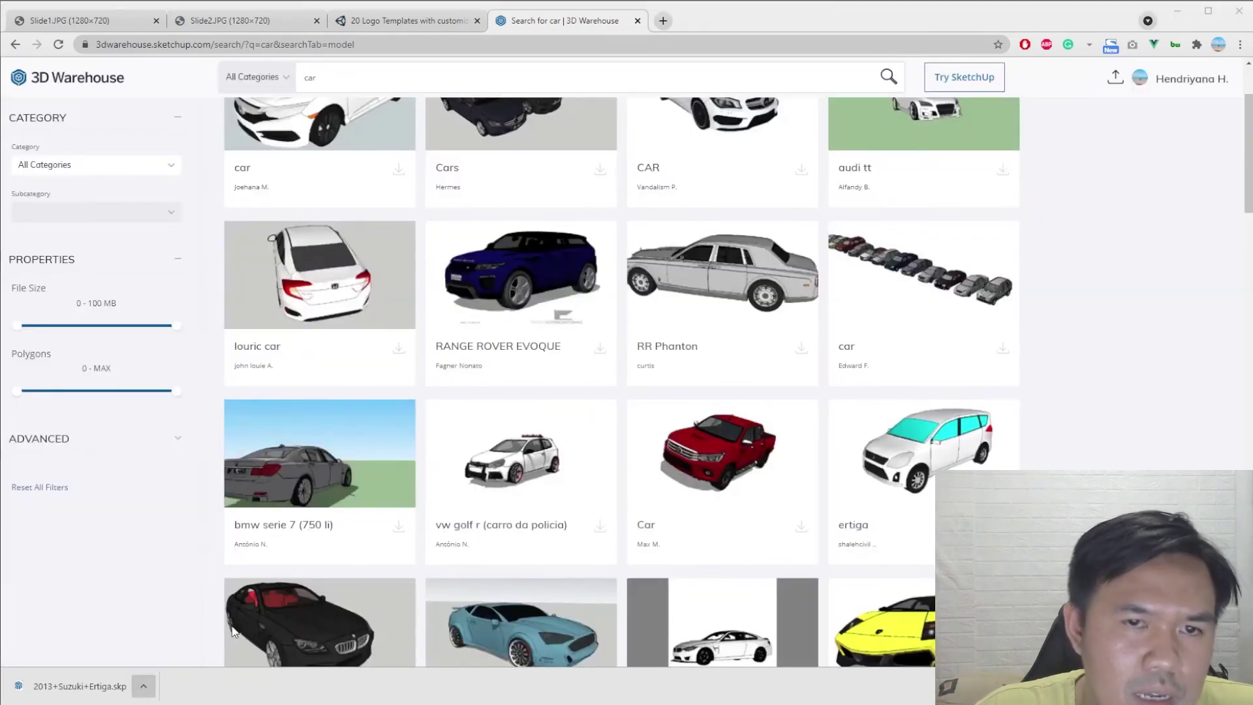
left_click_drag(989, 133, 798, 109)
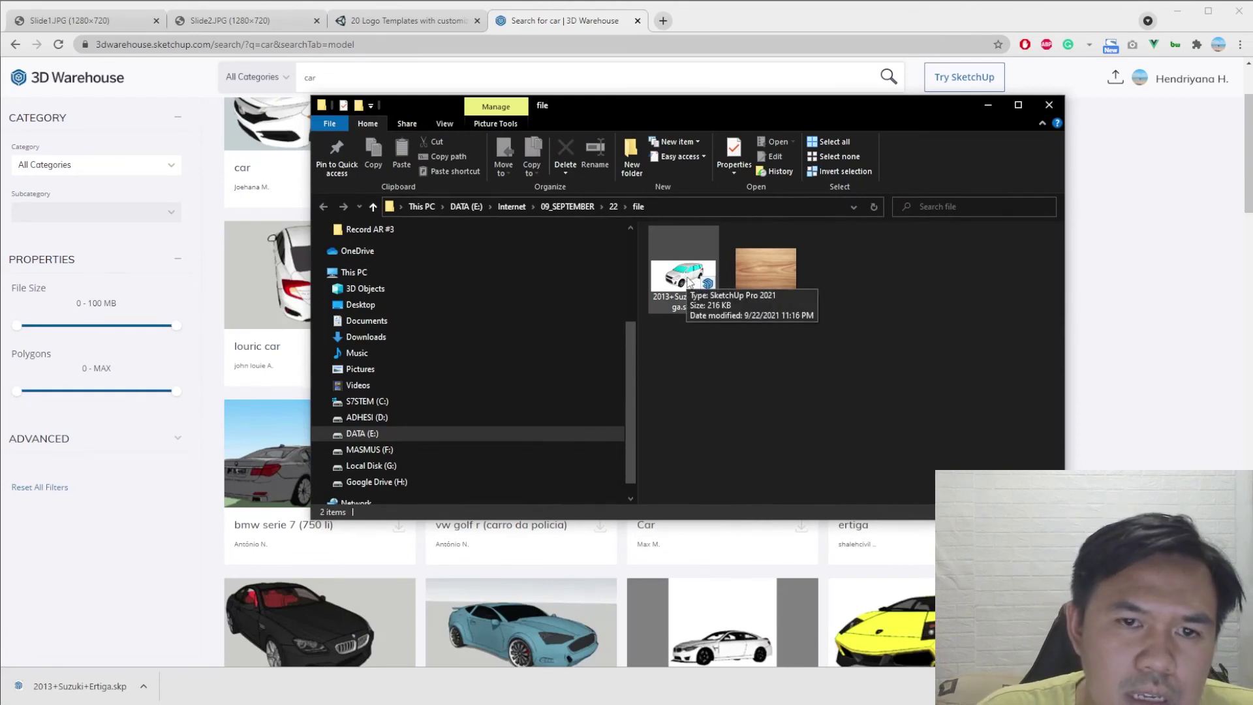
Find SketchUp Pro 2021 among the installed Windows apps by searching "ske", and launch it
key("super")
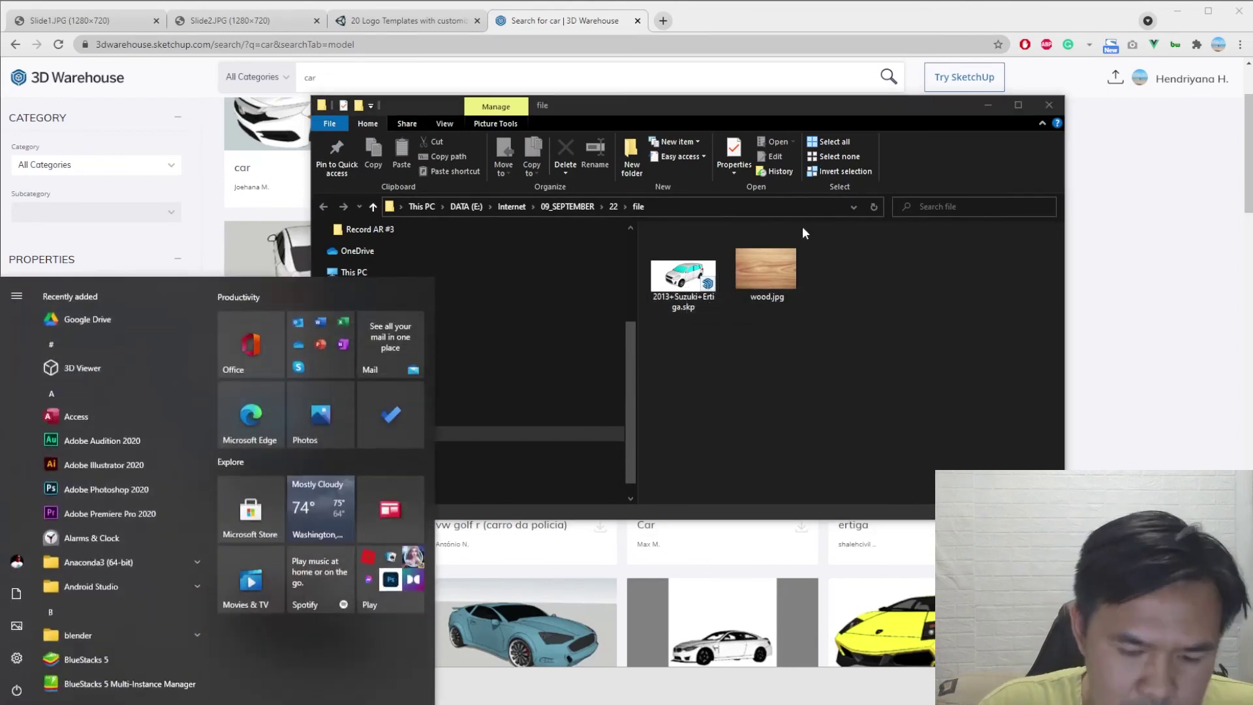
type("ske")
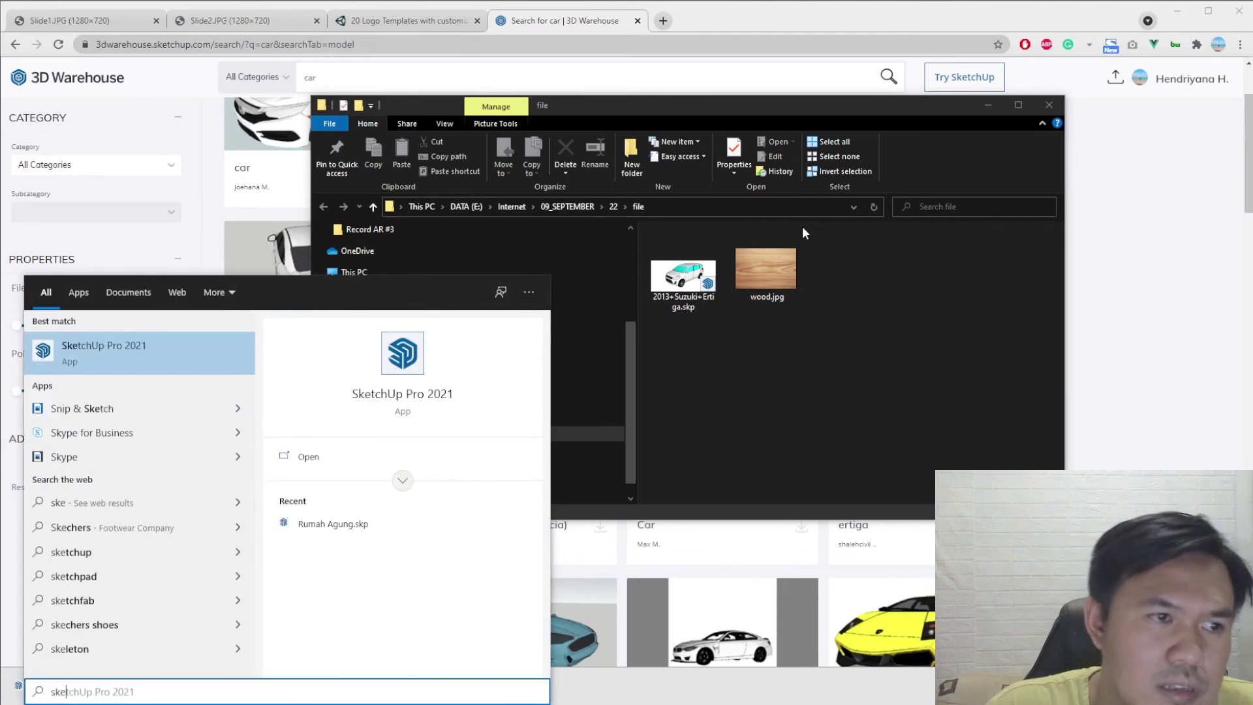
left_click(163, 353)
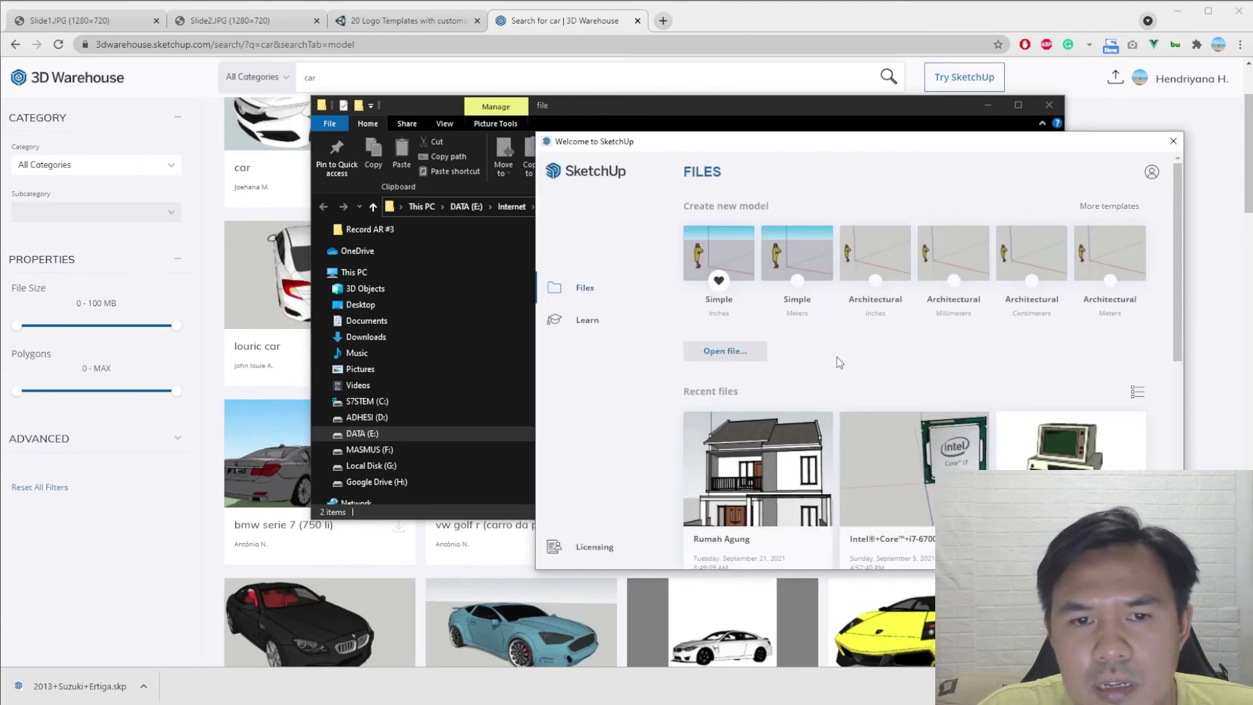
left_click(725, 350)
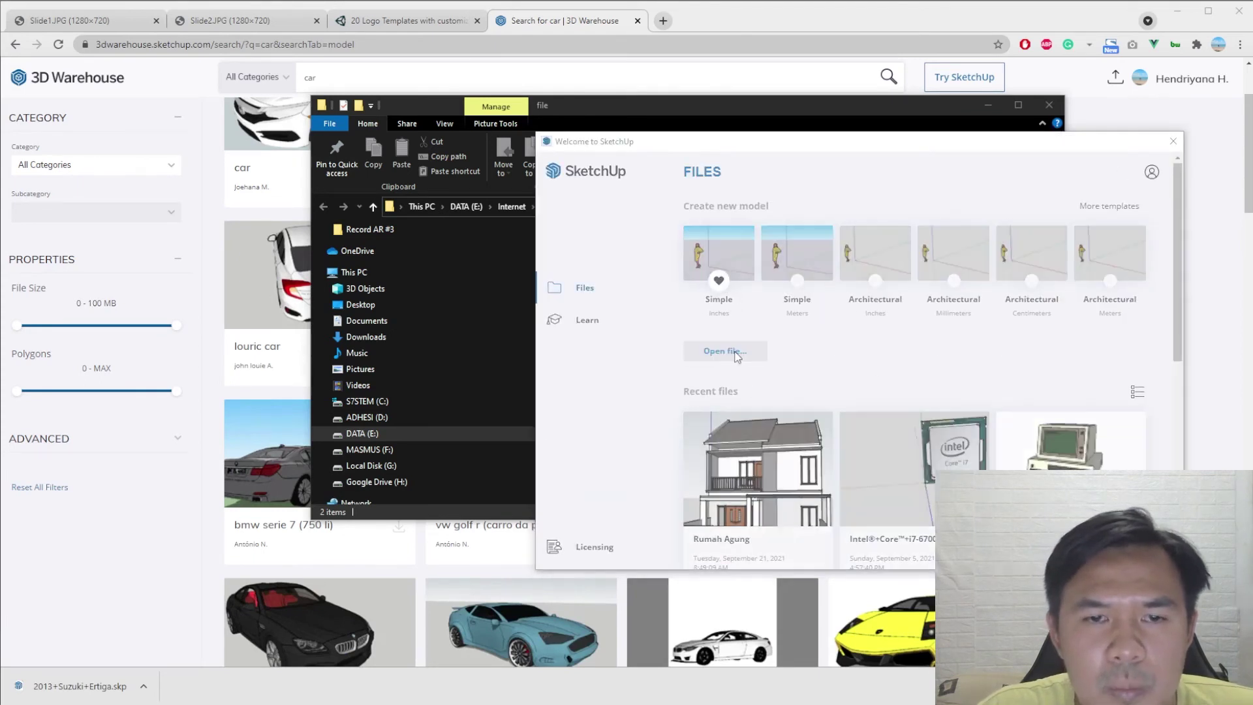
left_click(600, 373)
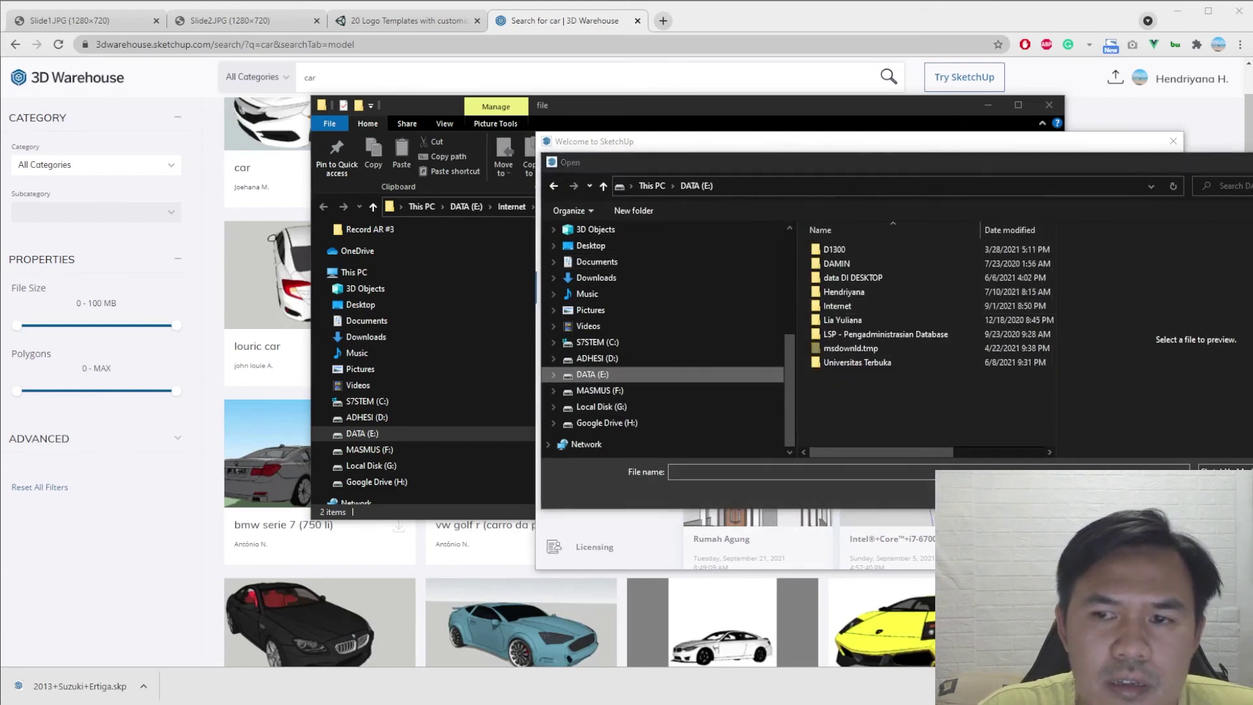
key("Escape")
Move the File Explorer window aside, select 2013+Suzuki+Ertiga.skp in it, and return to the SketchUp welcome window
left_click_drag(831, 105, 609, 95)
left_click(463, 268)
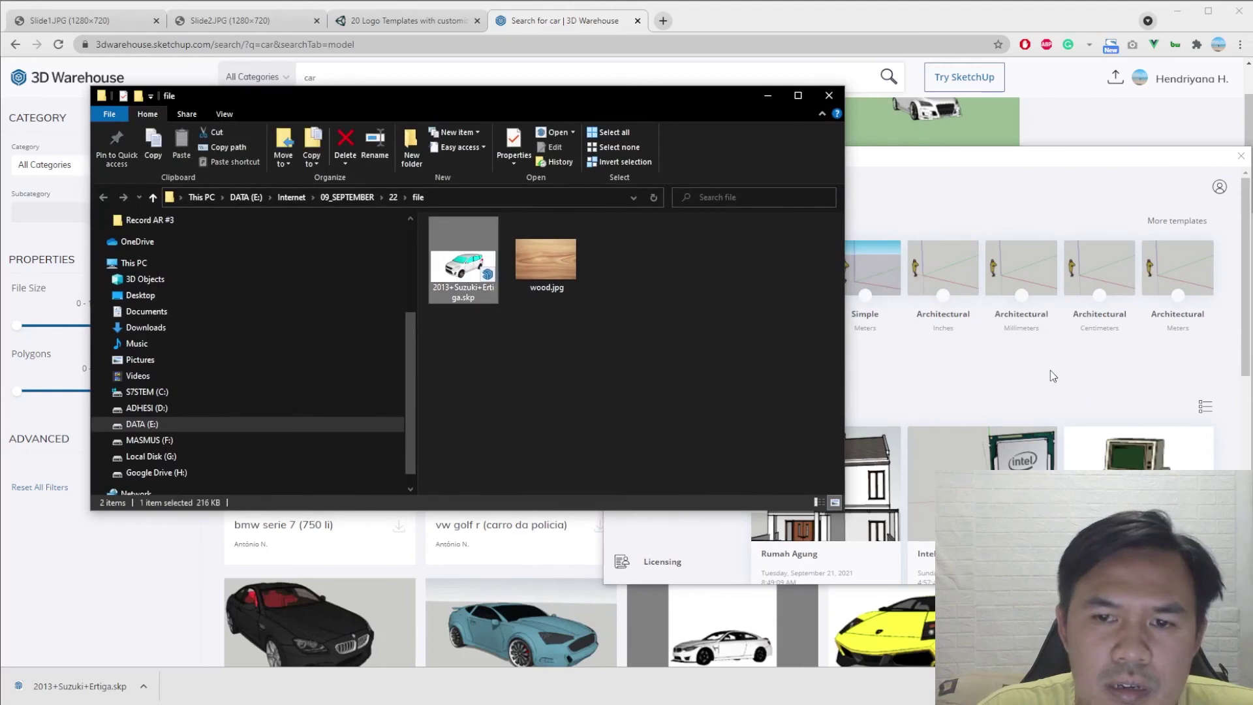
left_click(1076, 377)
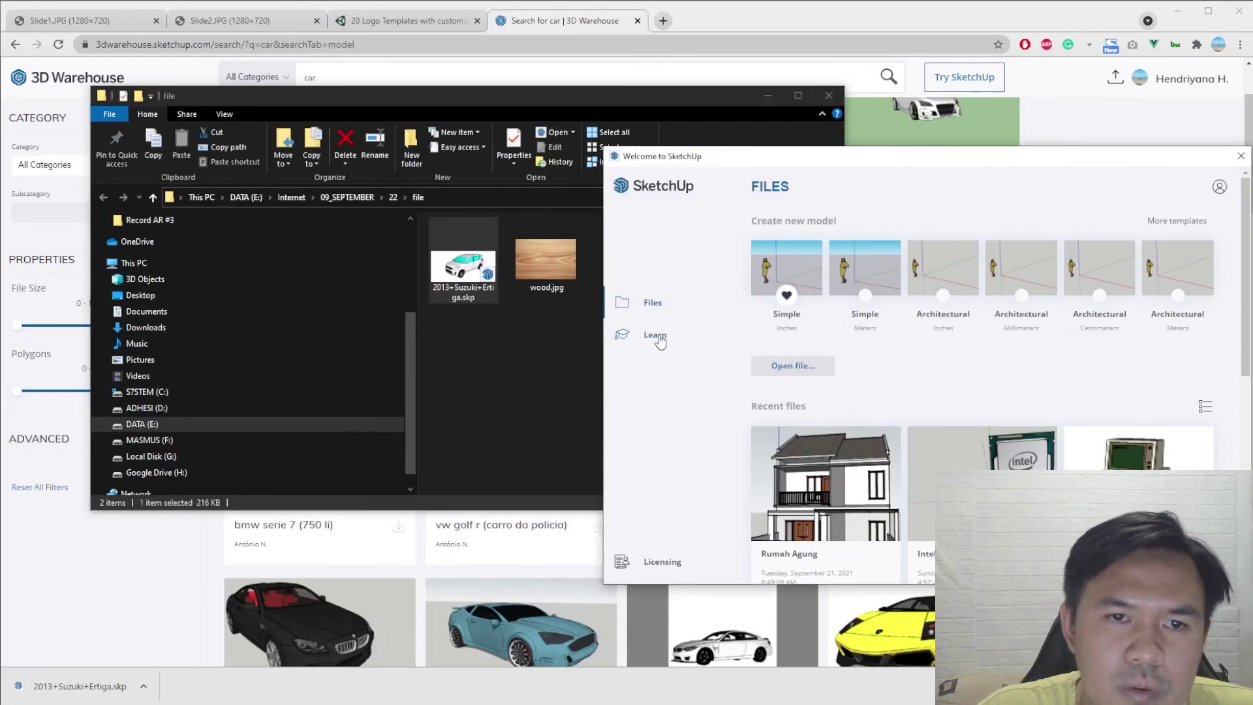
Open the model 2013+Suzuki+Ertiga.skp from DATA (E:) > Internet > 09_SEPTEMBER > 22 > file
left_click(779, 367)
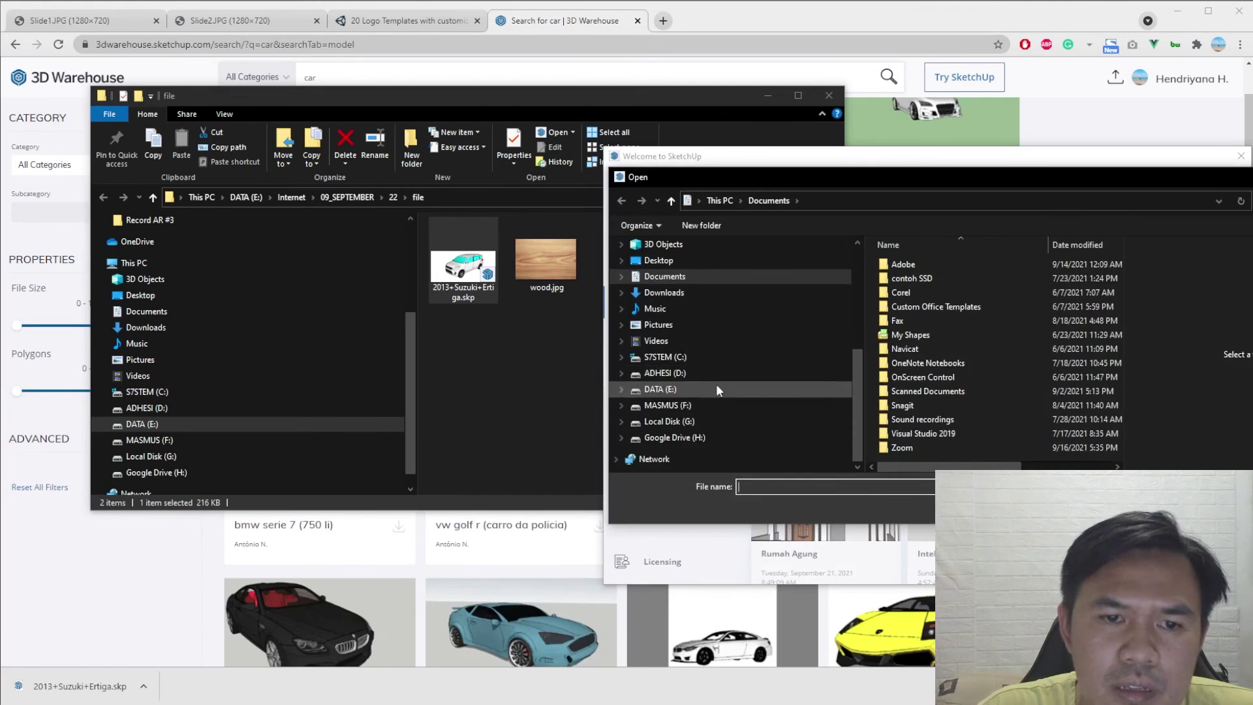
left_click(659, 390)
double_click(911, 326)
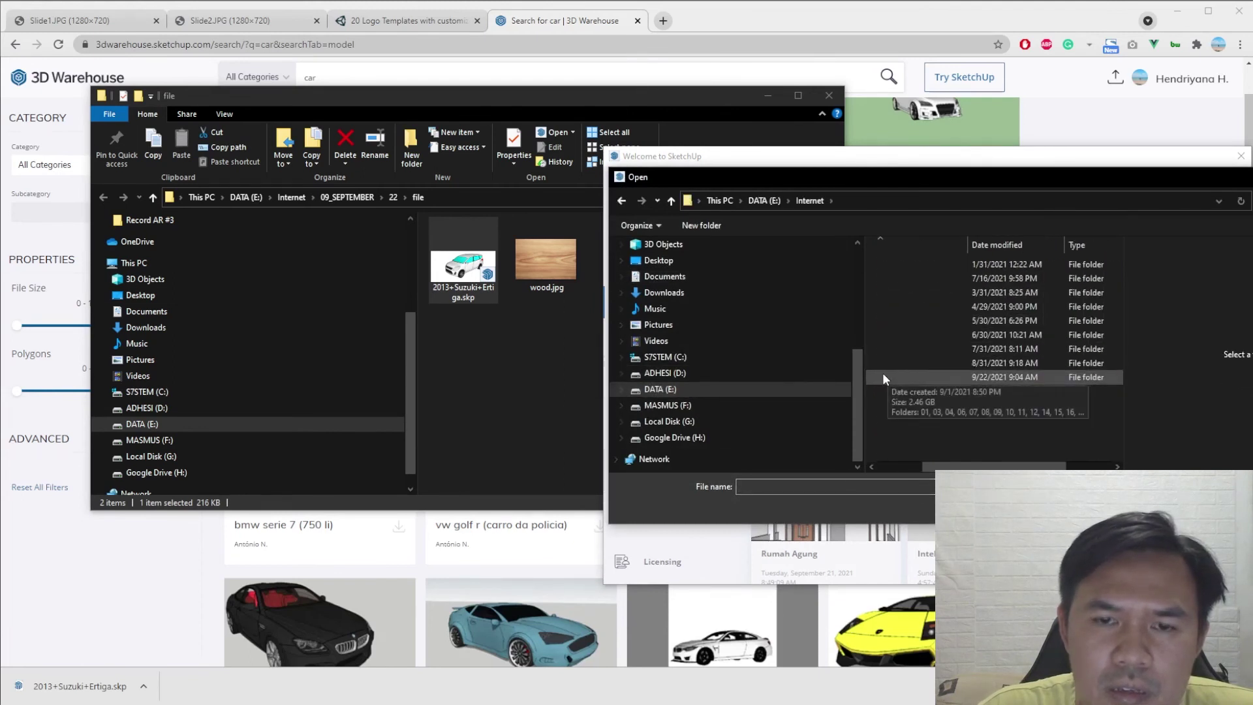
double_click(896, 375)
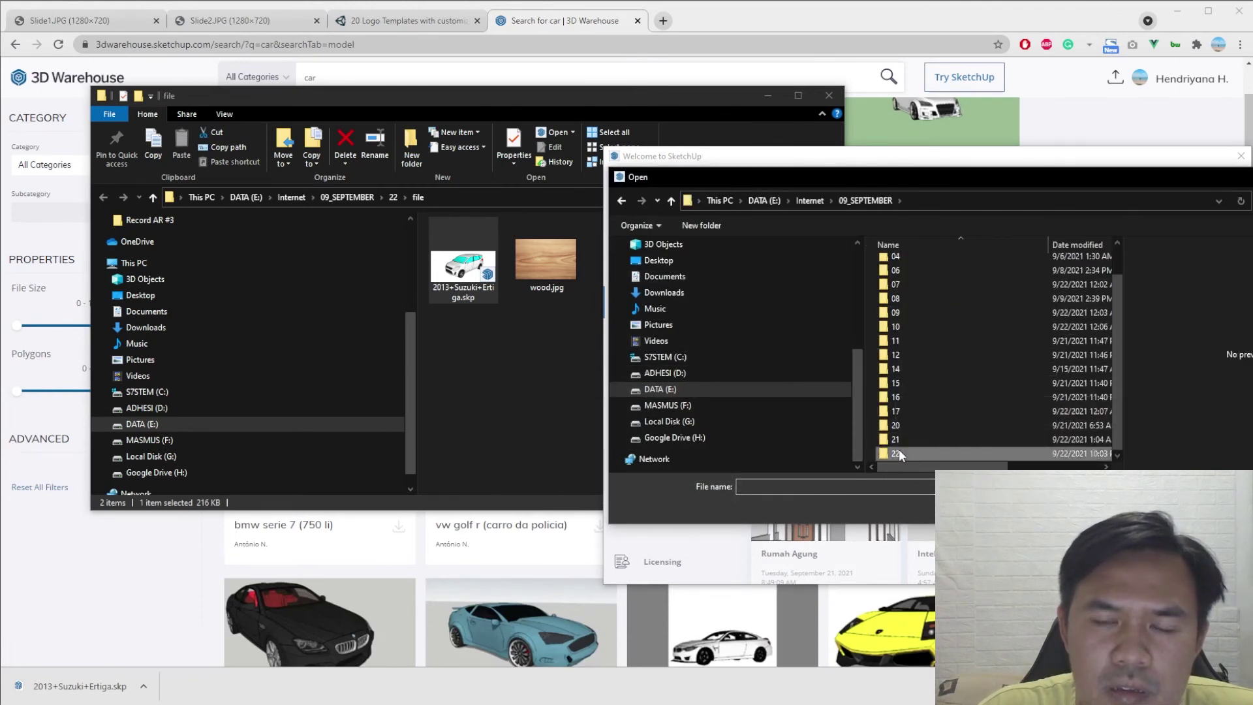
double_click(899, 449)
double_click(990, 277)
left_click(914, 293)
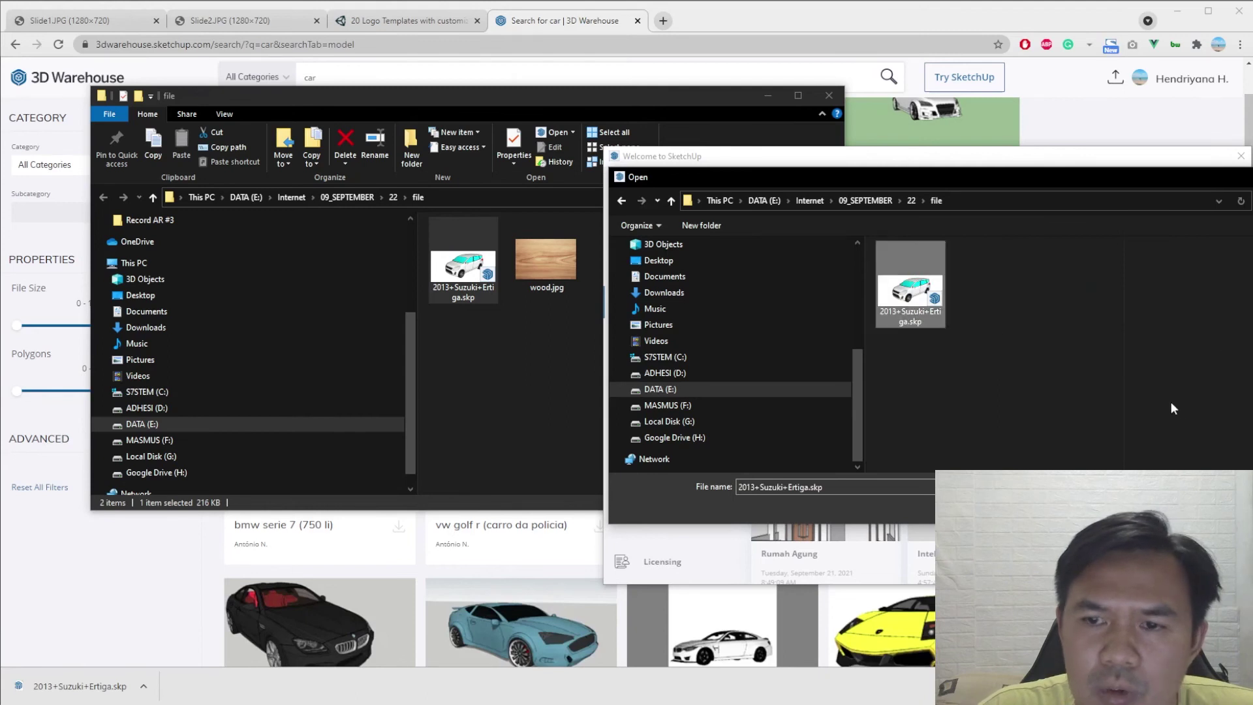
left_click_drag(1138, 174, 949, 181)
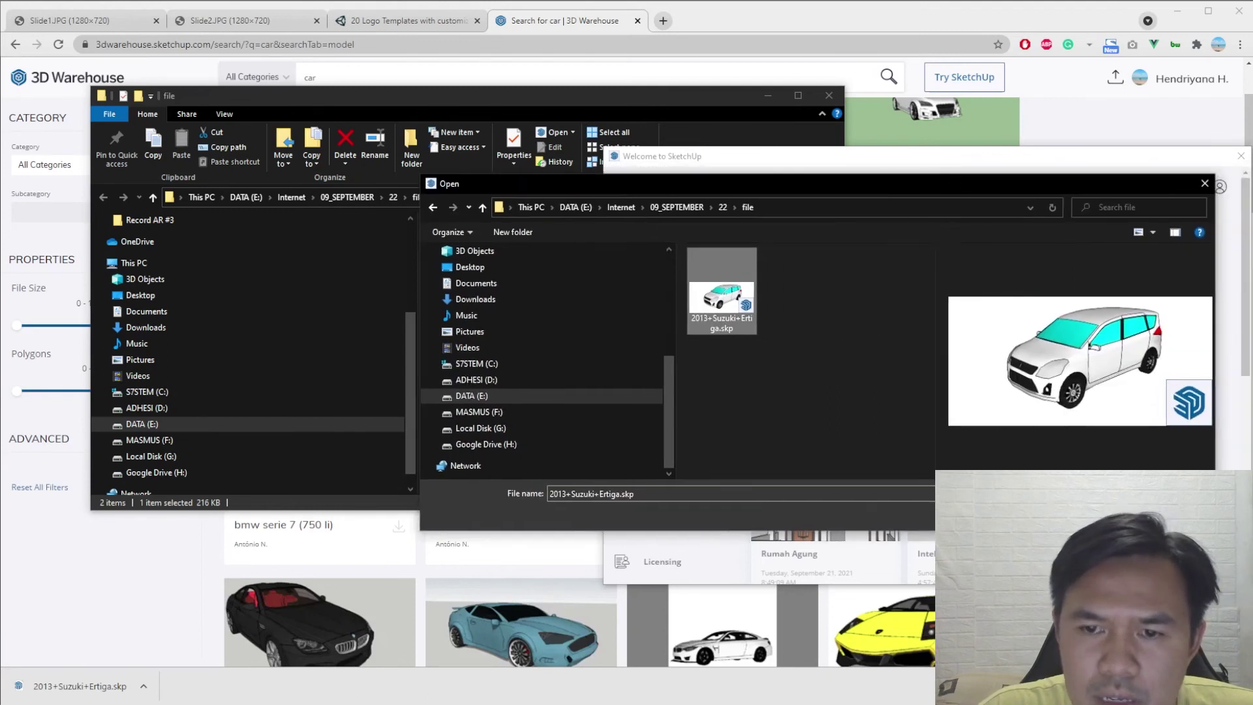
double_click(721, 293)
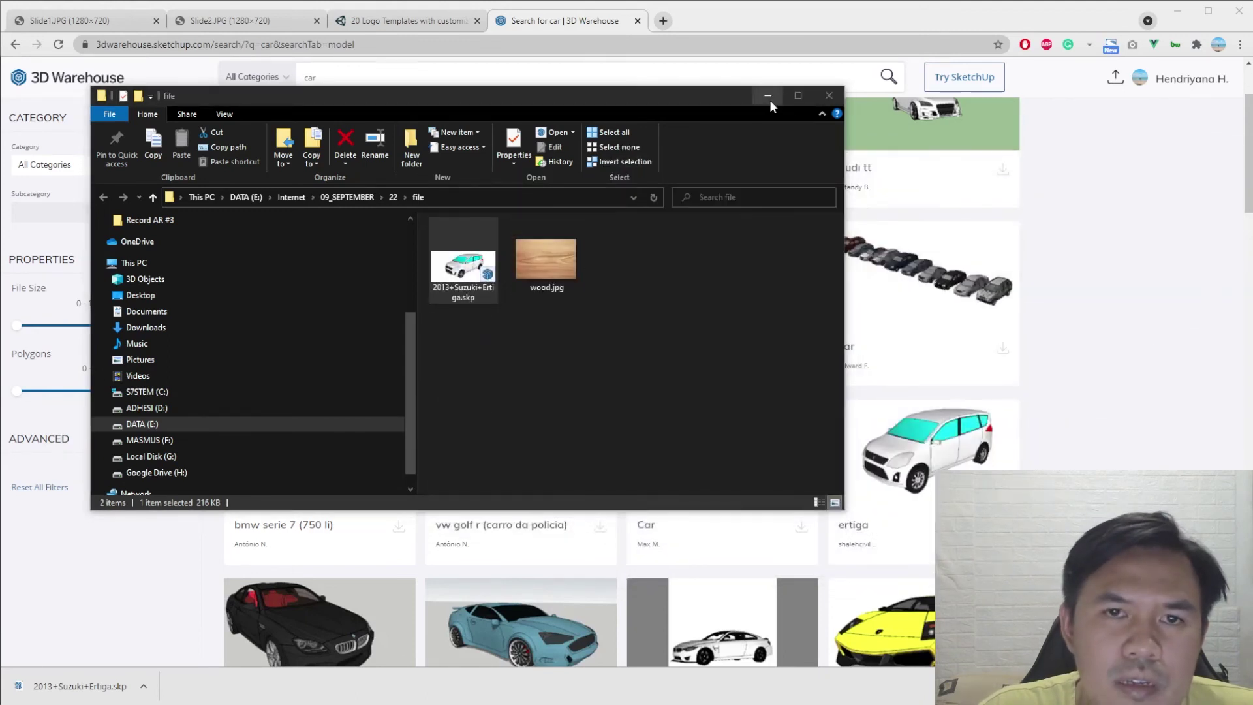
Minimize the File Explorer window, then reposition and widen the SketchUp window to fill the screen
left_click(768, 98)
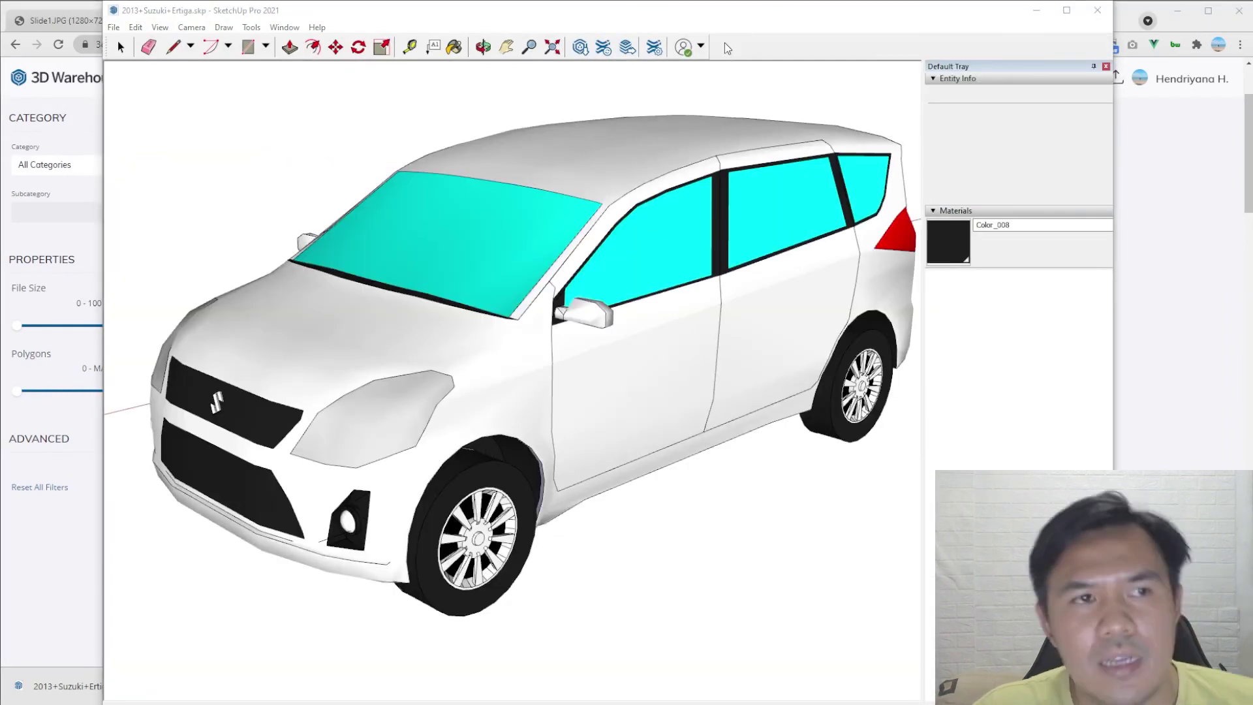
left_click_drag(734, 20, 637, 21)
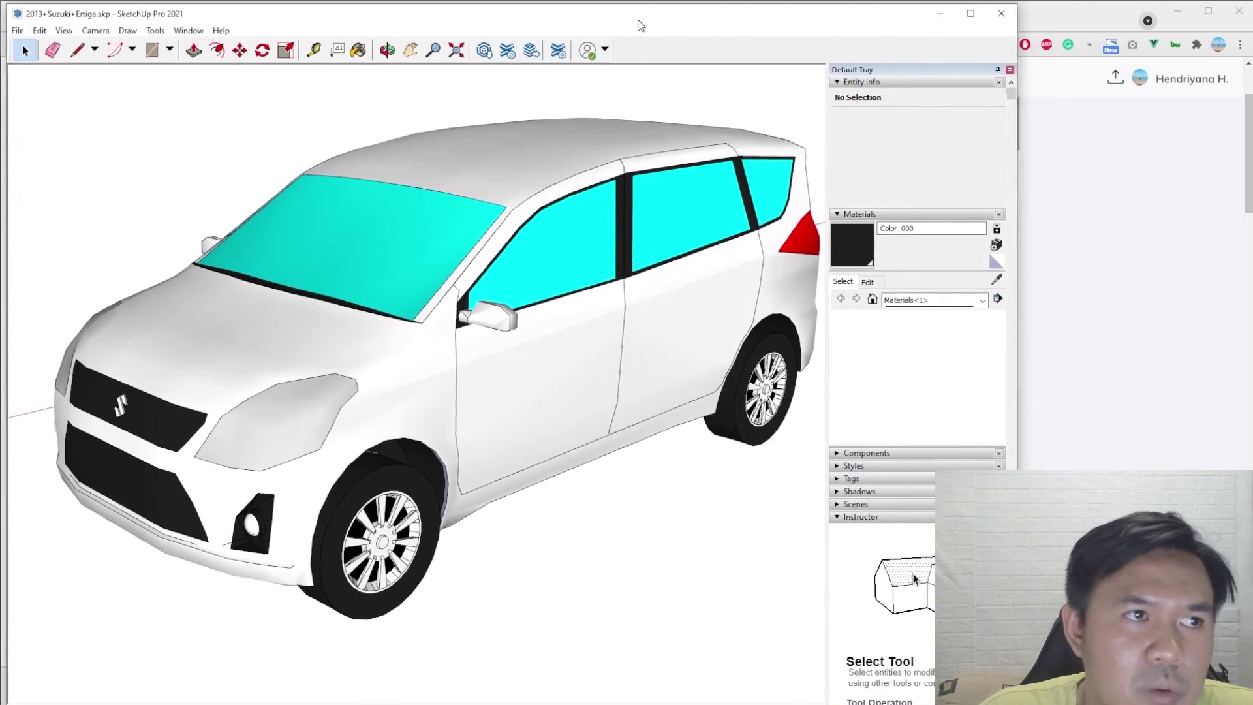
left_click_drag(1013, 256, 1251, 253)
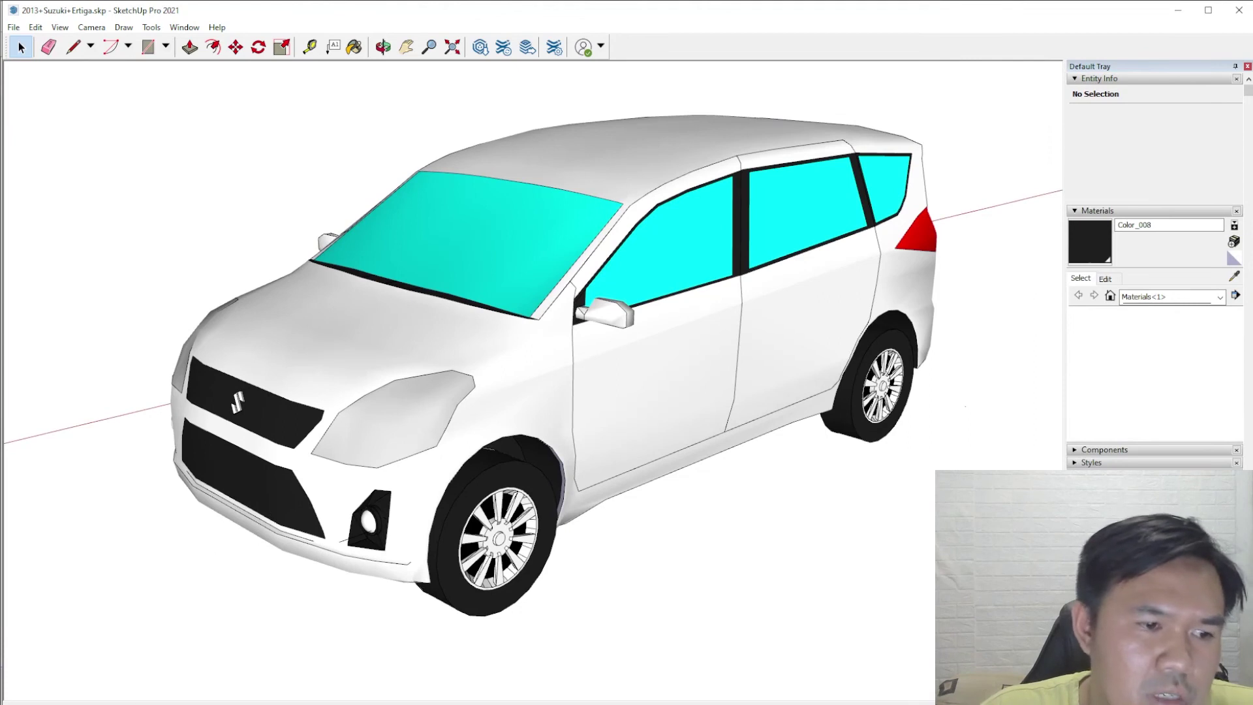
Switch to Chrome, search Google for "sketchup" in a new tab, and open the official sketchup.com site
left_click(222, 678)
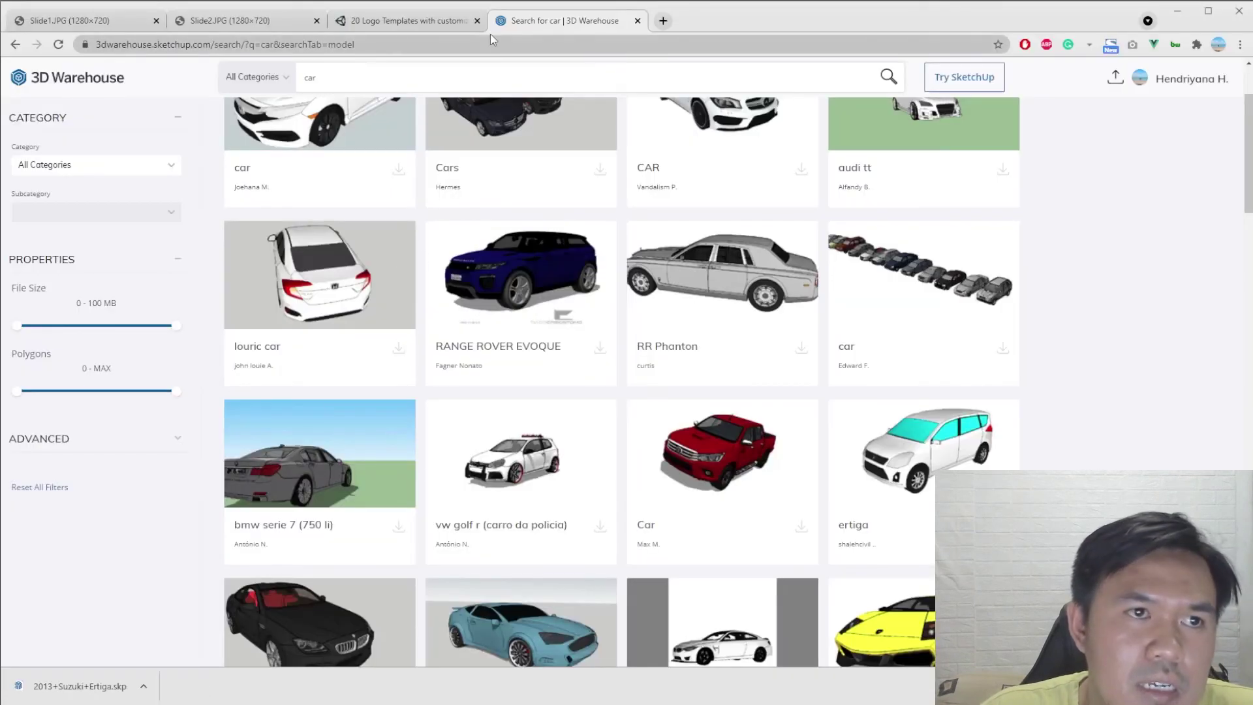
left_click(661, 21)
type("s")
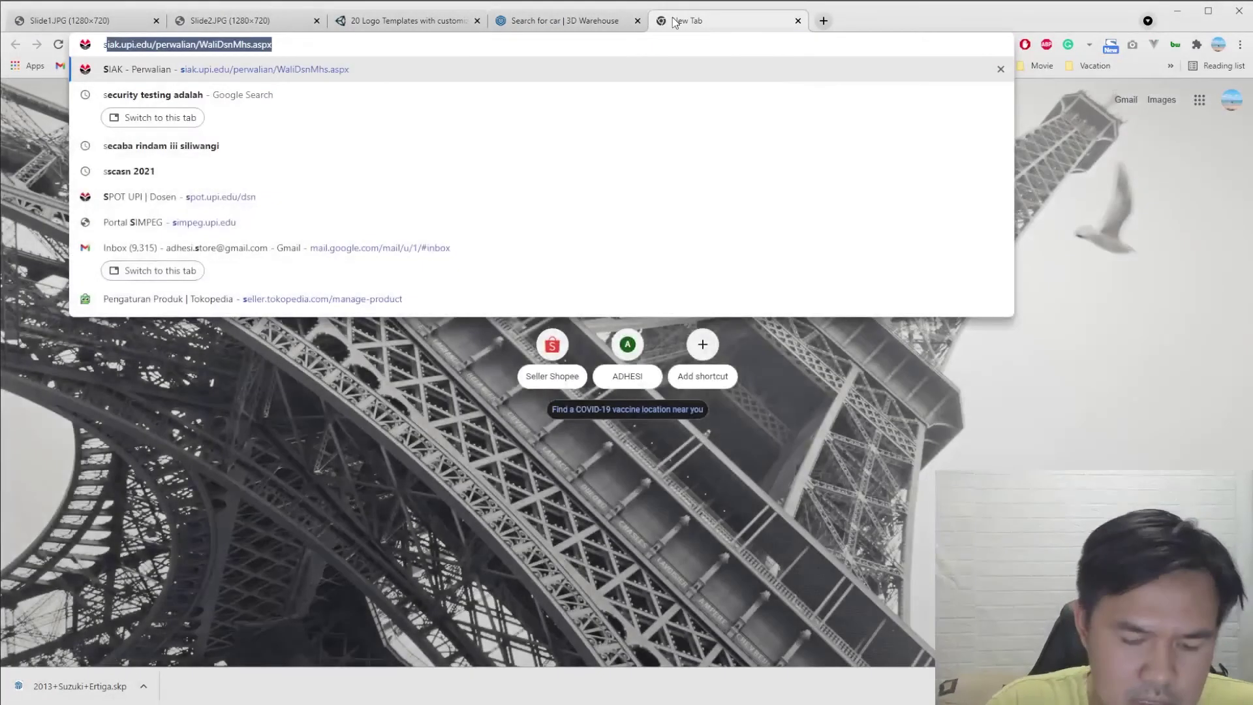
type("ketc")
key("Down")
key("Down")
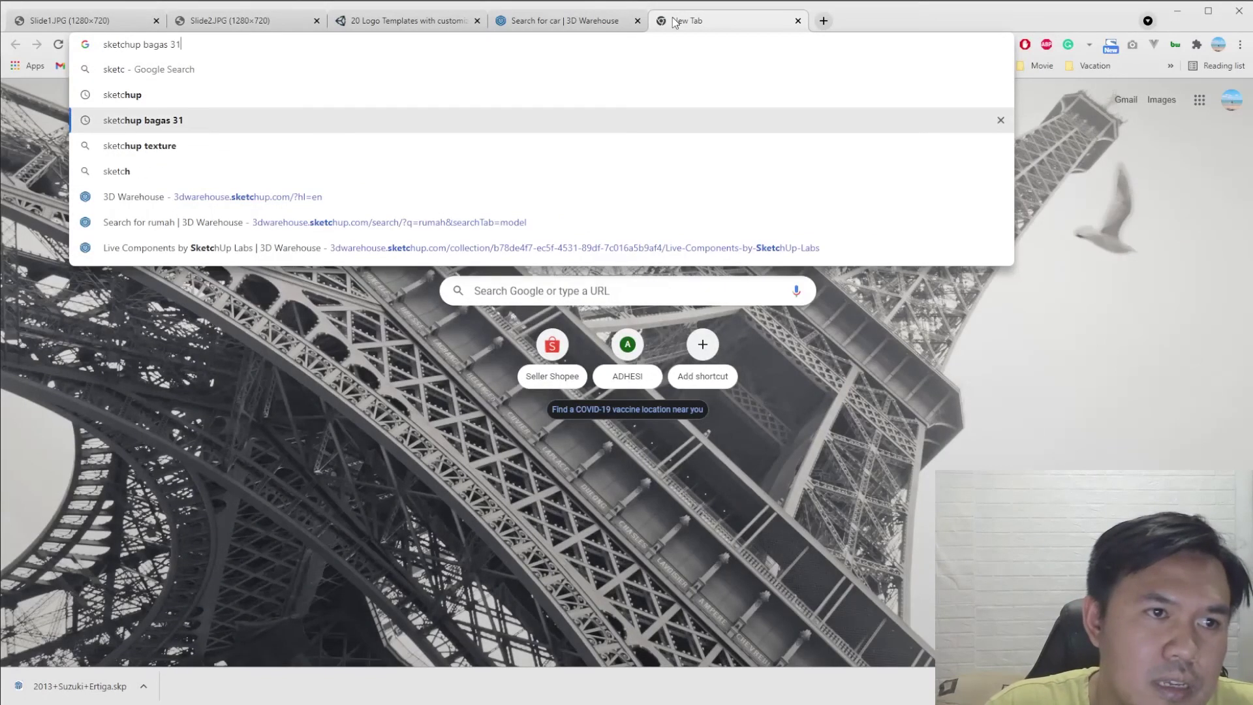
key("Up")
key("Up")
key("Down")
key("Return")
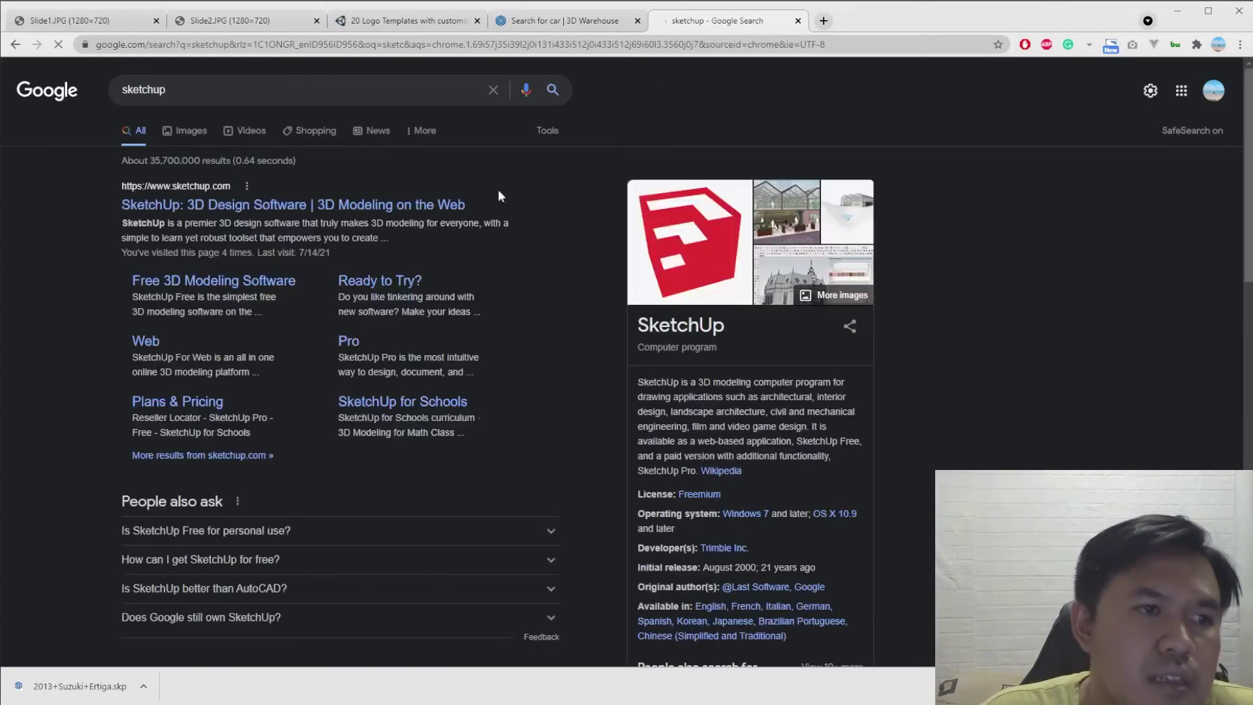
left_click(320, 206)
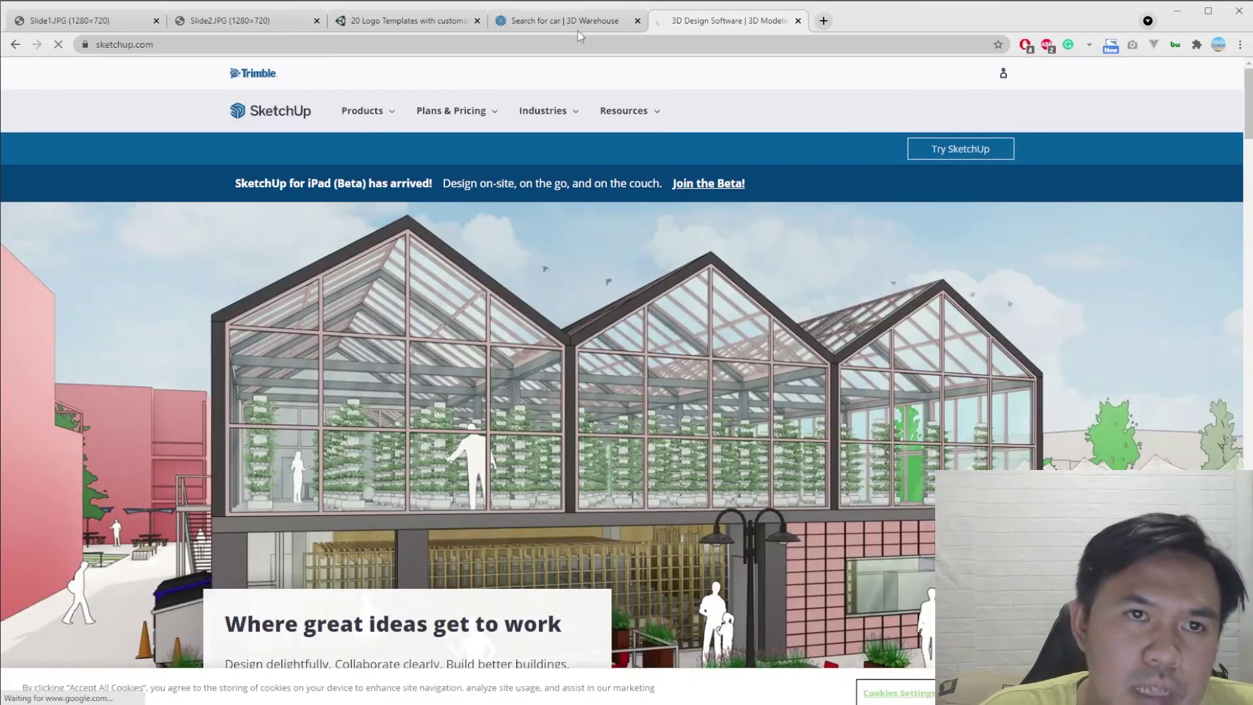
Go back to the 3D Warehouse results, return to SketchUp, and view the whole Ertiga together with the origin axes
left_click(574, 21)
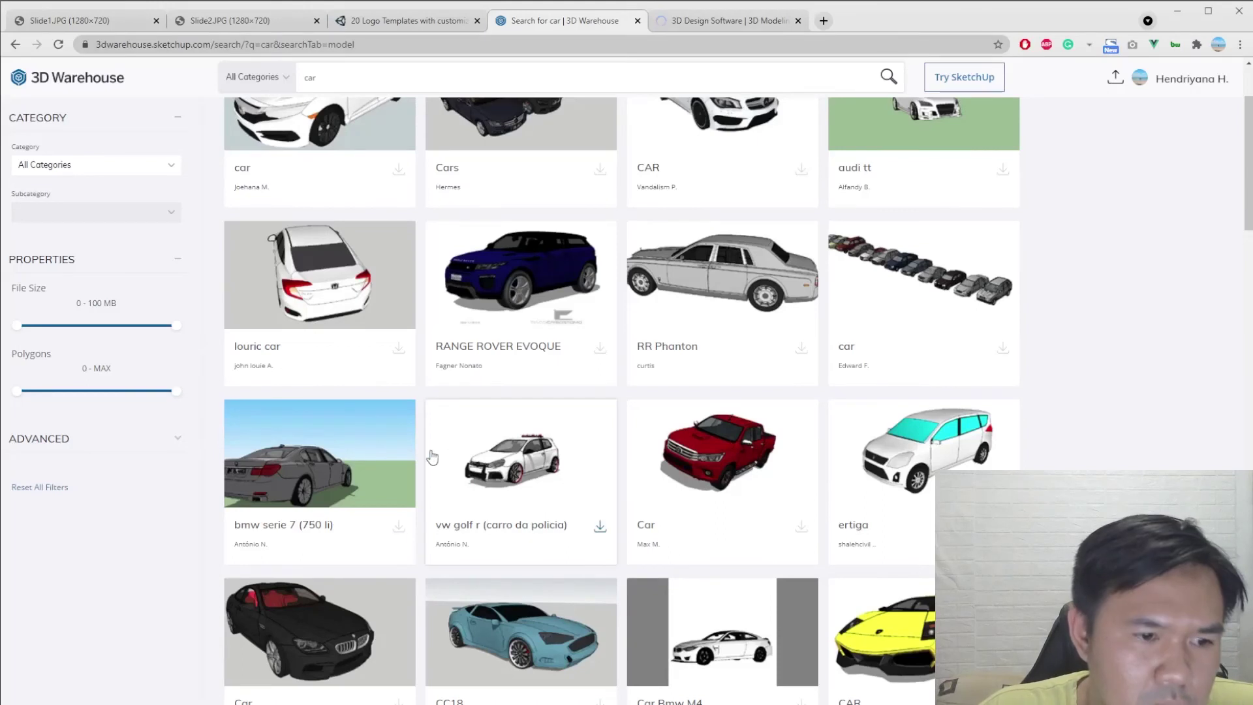
key("alt+Tab")
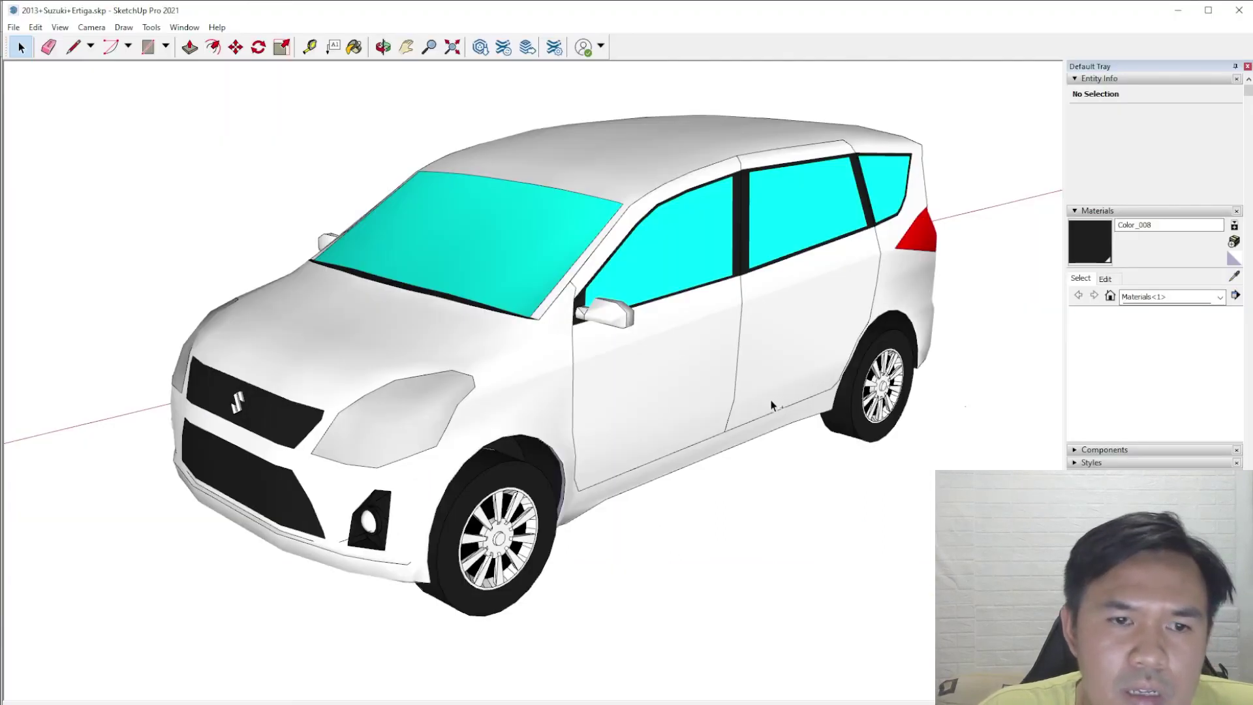
scroll(763, 406, "down", 5)
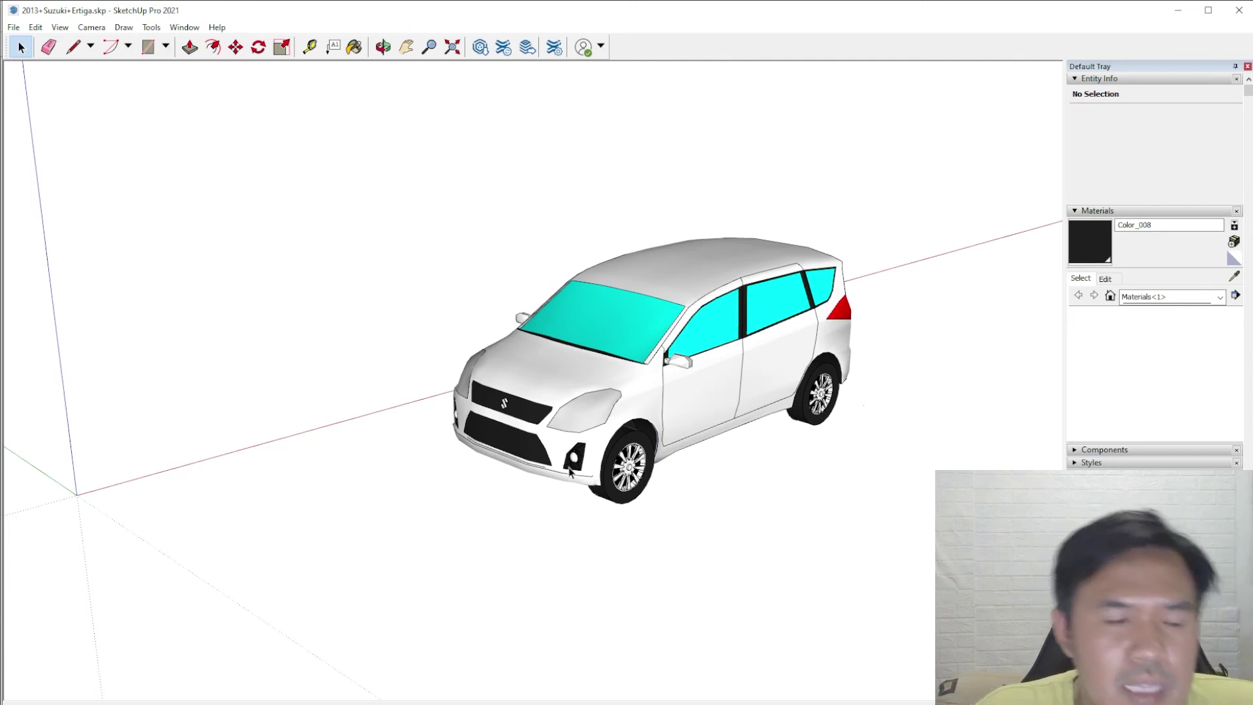
right_click(614, 524)
left_click(643, 532)
left_click(489, 529)
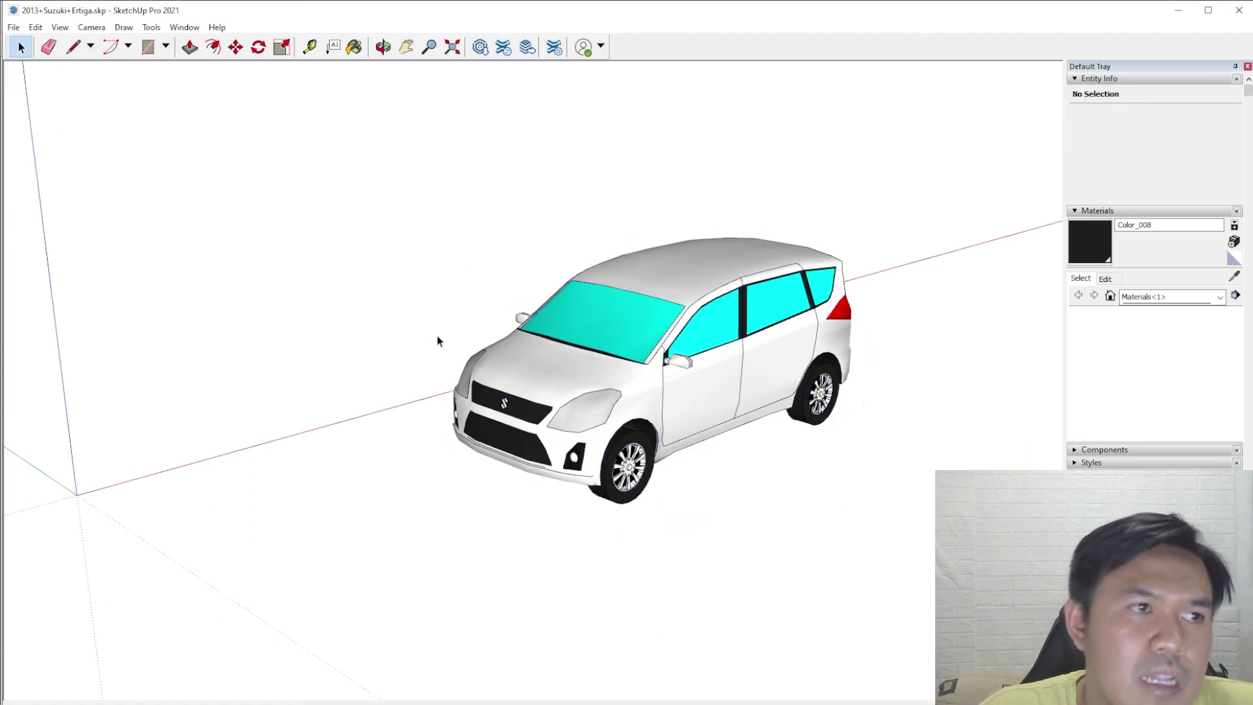
Start a 3D model export of the car as a COLLADA File (*.dae) and browse to the folder 22 > file
left_click(13, 27)
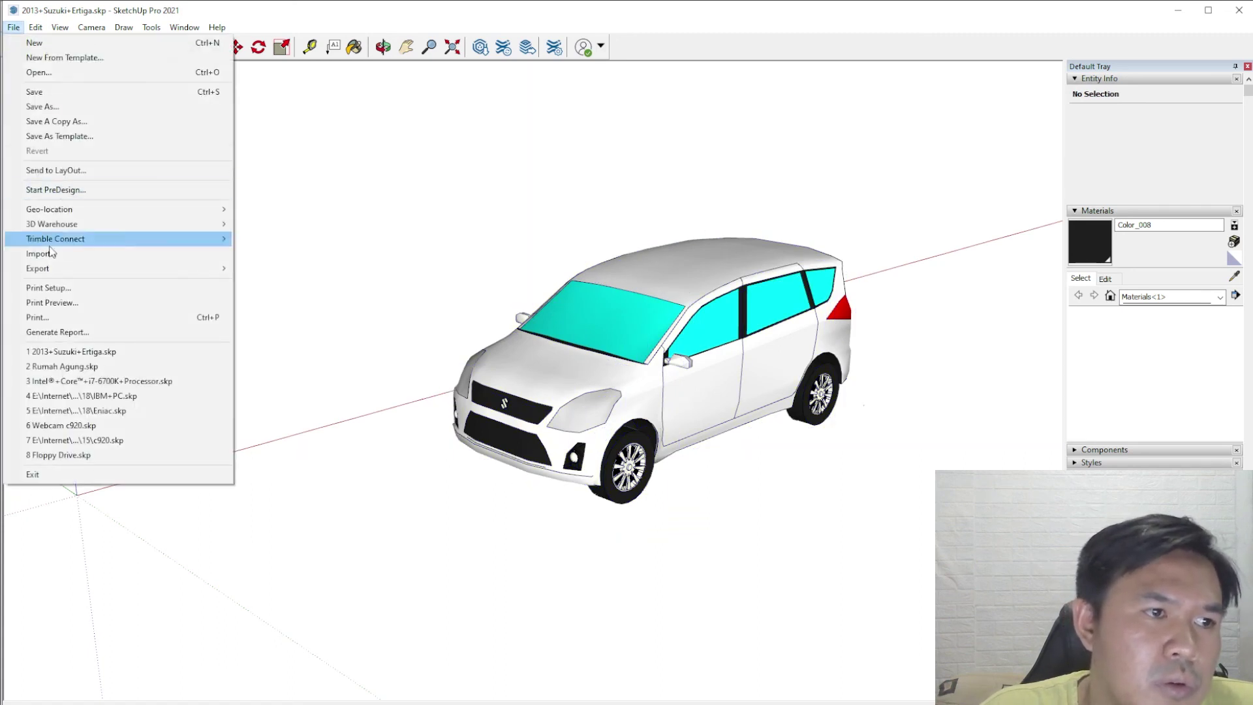
mouse_move(47, 272)
left_click(291, 273)
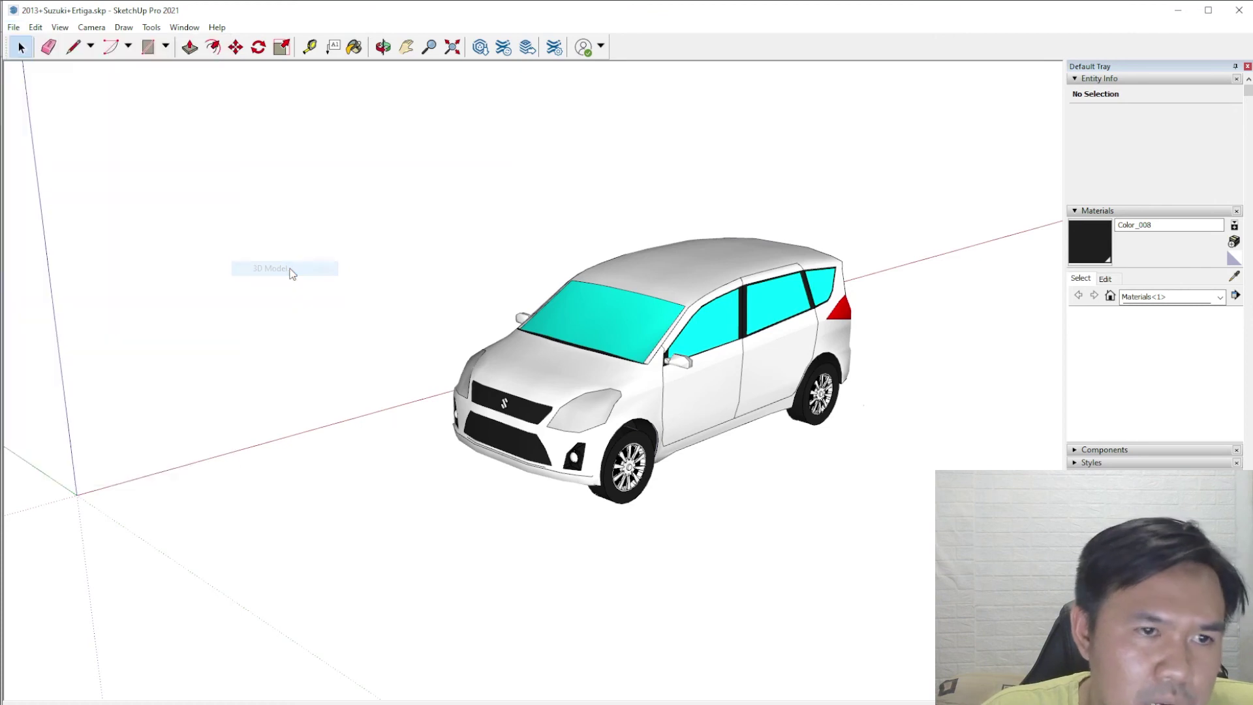
scroll(135, 242, "down", 3)
scroll(136, 241, "down", 3)
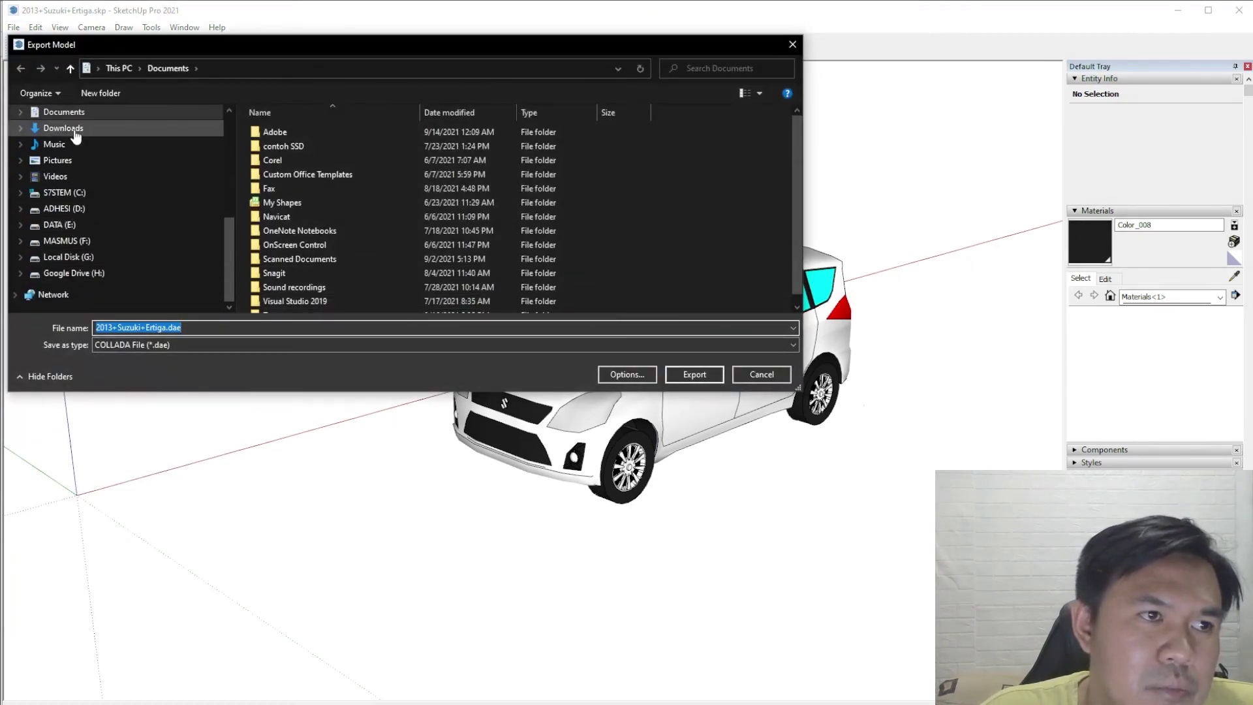
scroll(118, 164, "up", 3)
scroll(78, 163, "up", 1)
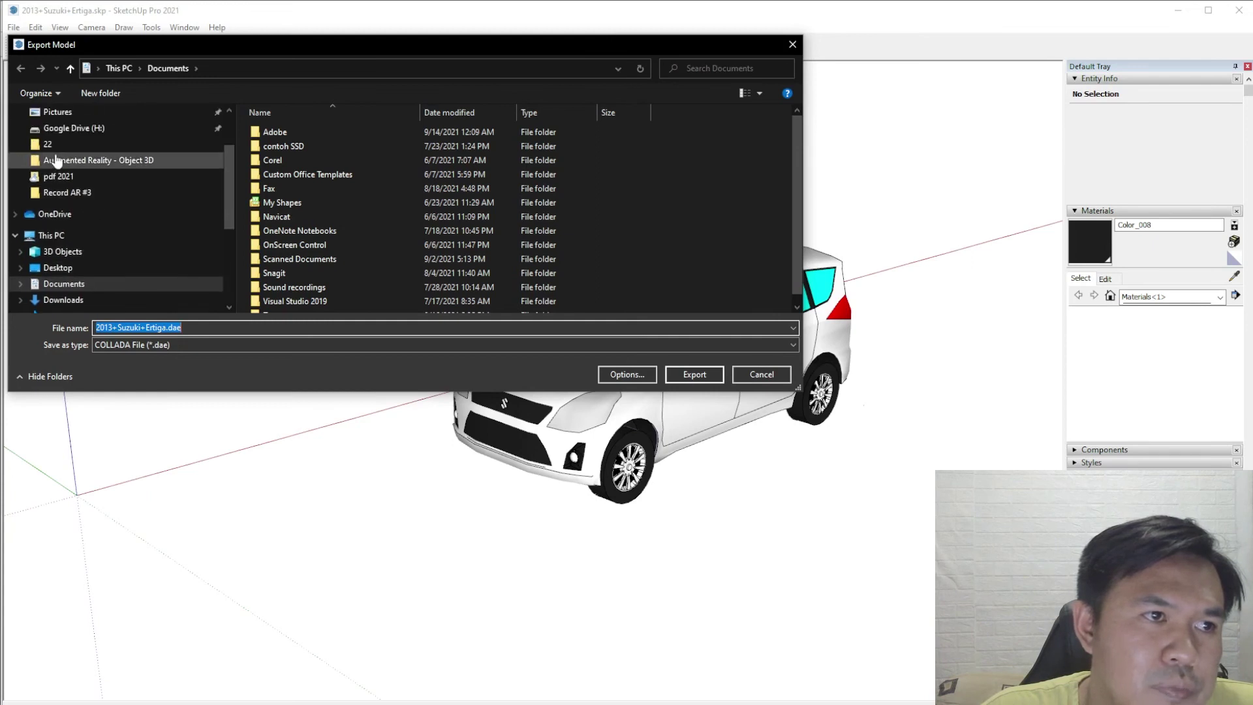
left_click(65, 143)
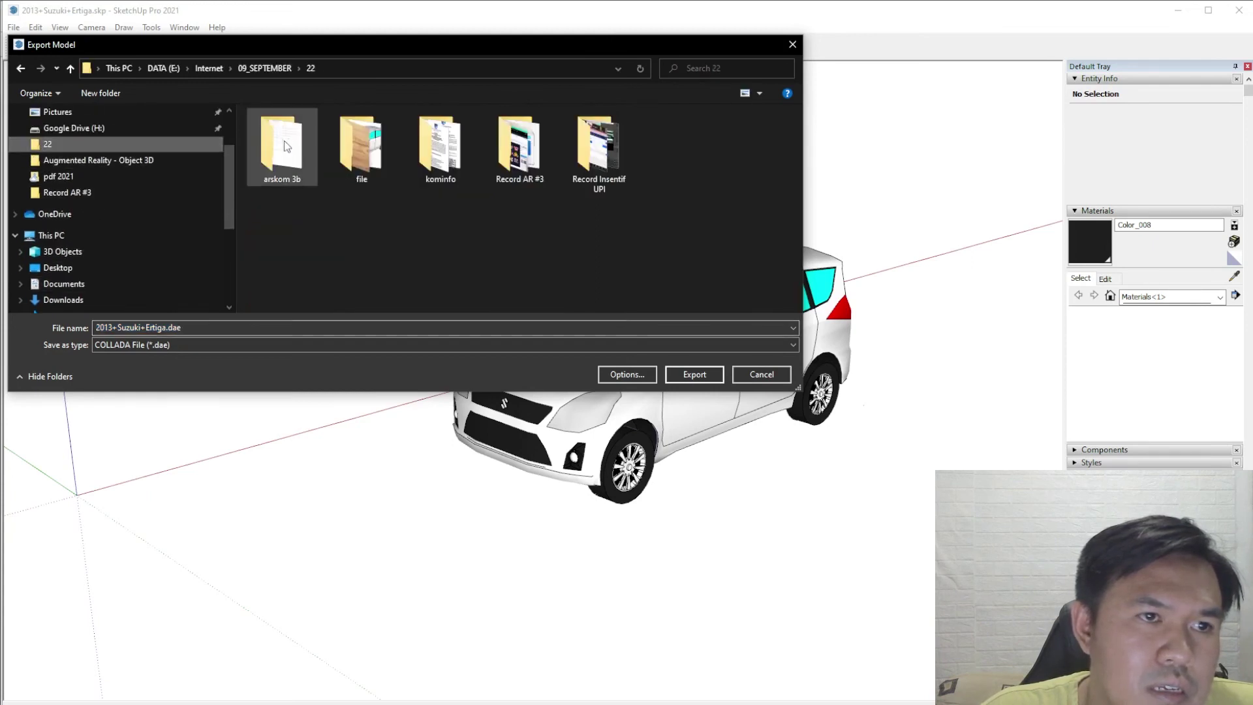
double_click(382, 147)
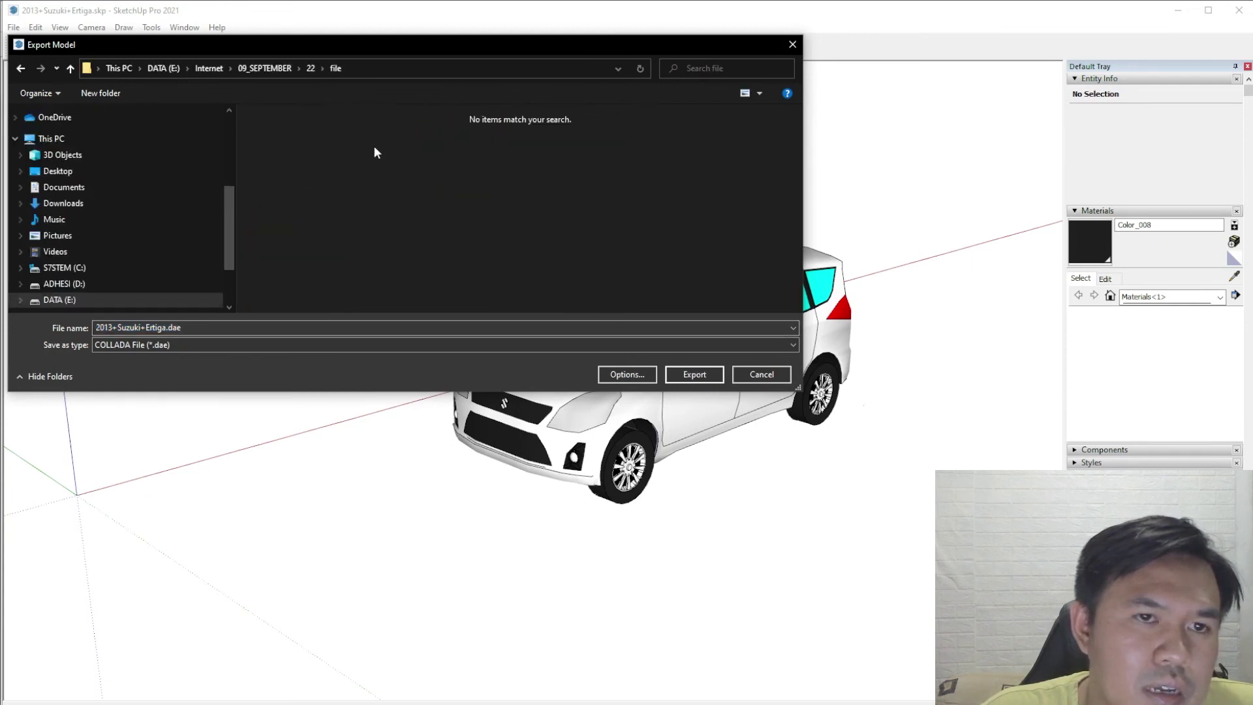
double_click(260, 328)
left_click_drag(376, 52, 523, 151)
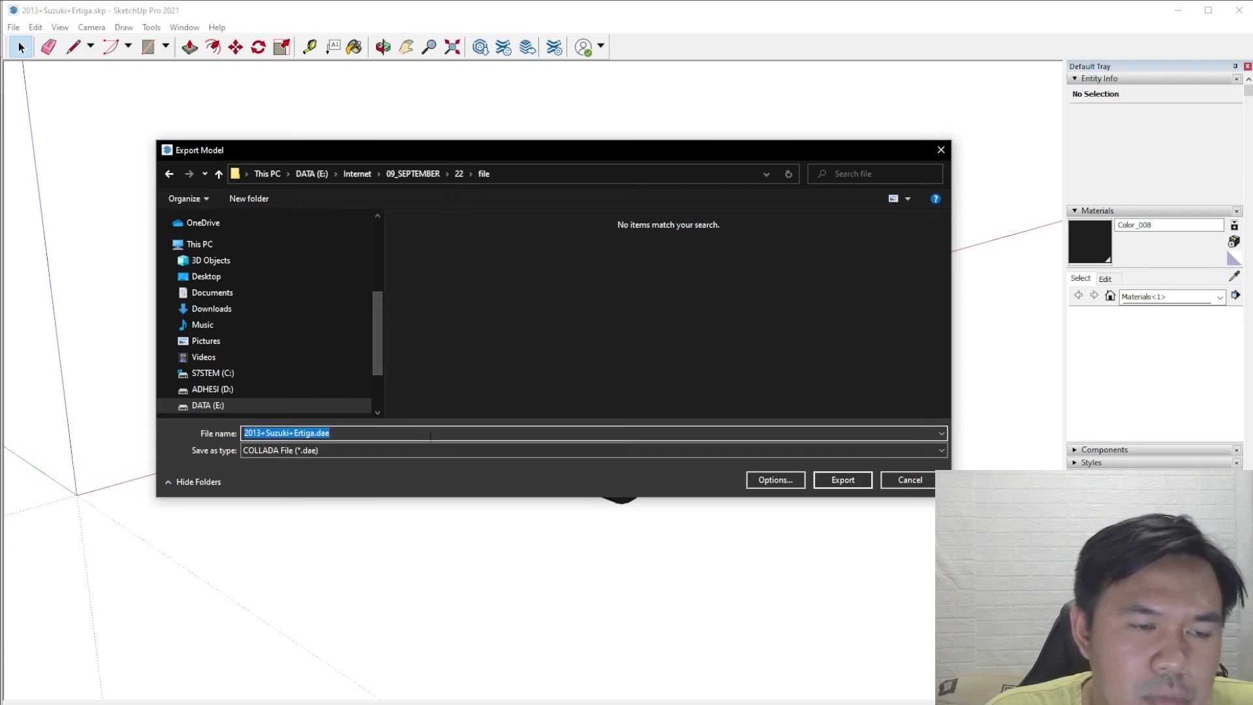
Create a folder named "object baru" and export the car into it as 2013+Suzuki+Ertiga.dae
left_click(249, 198)
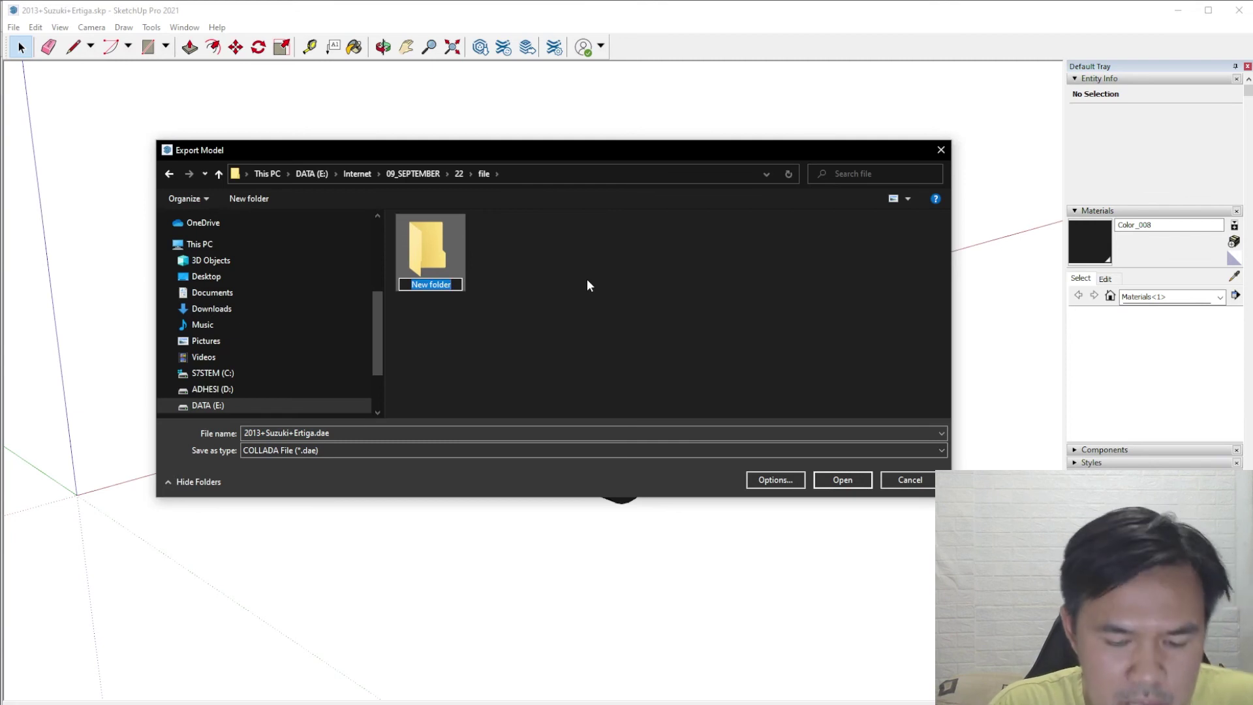
type("o")
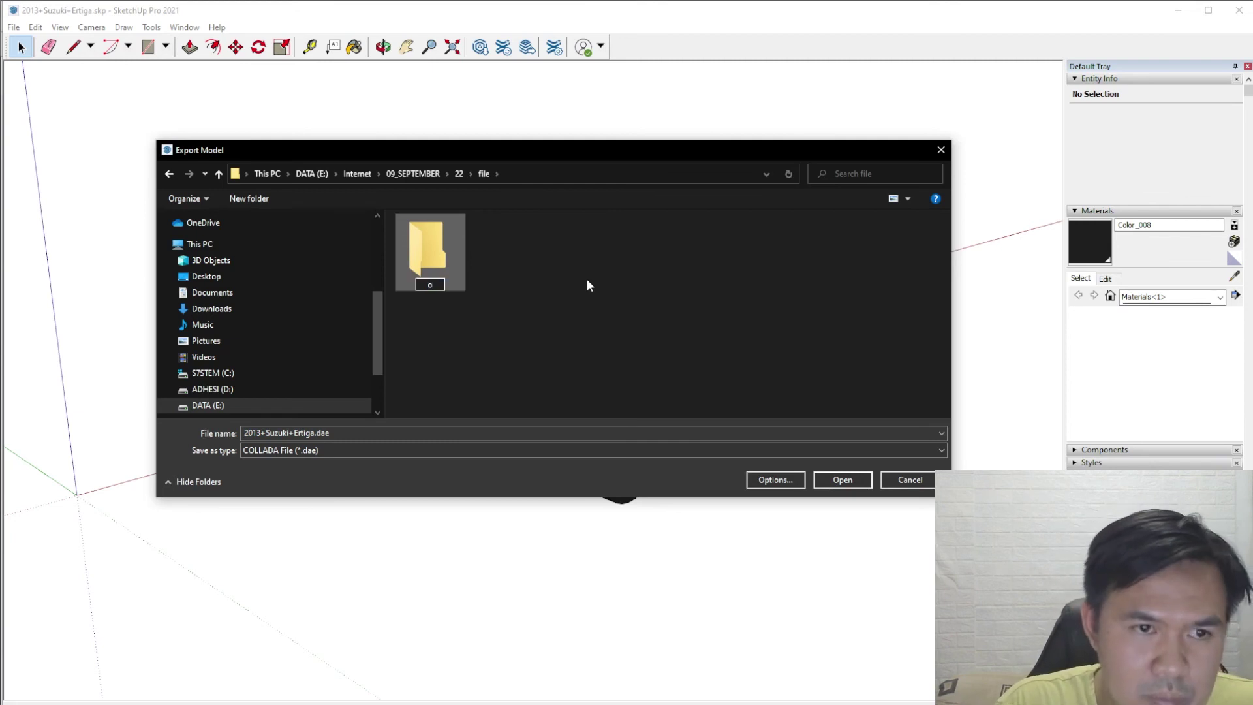
type("bject ba")
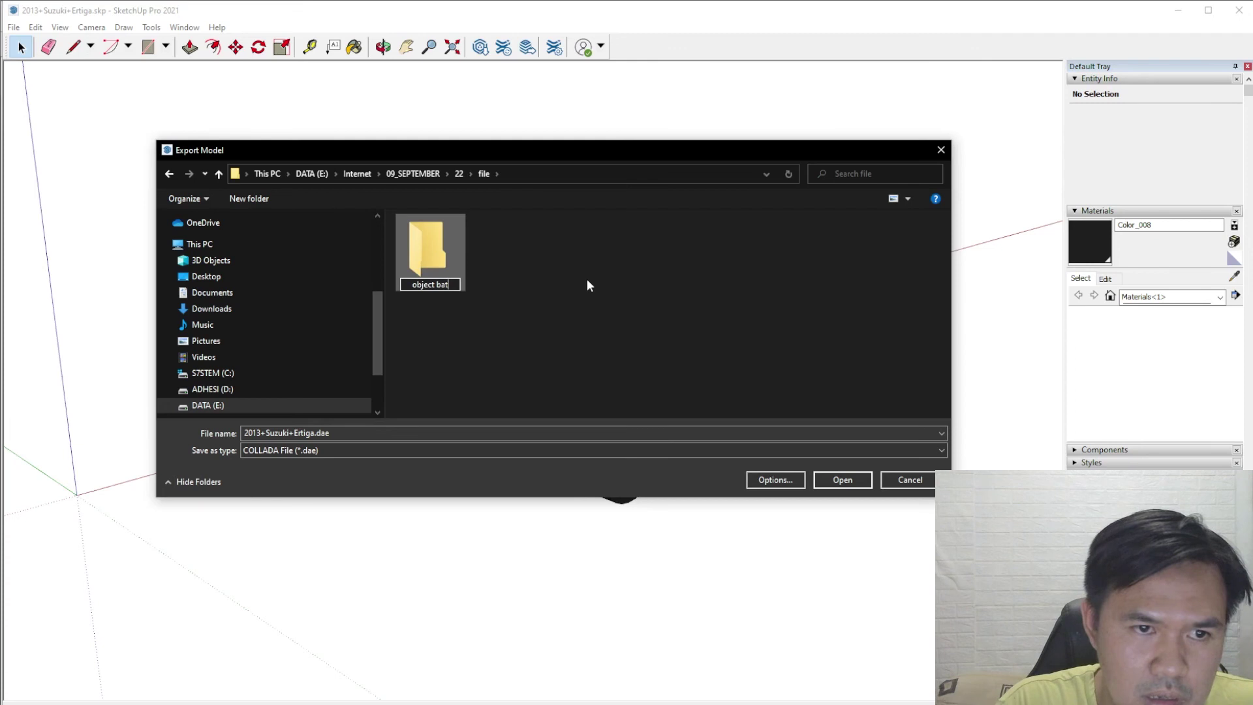
type("ru")
key("Return")
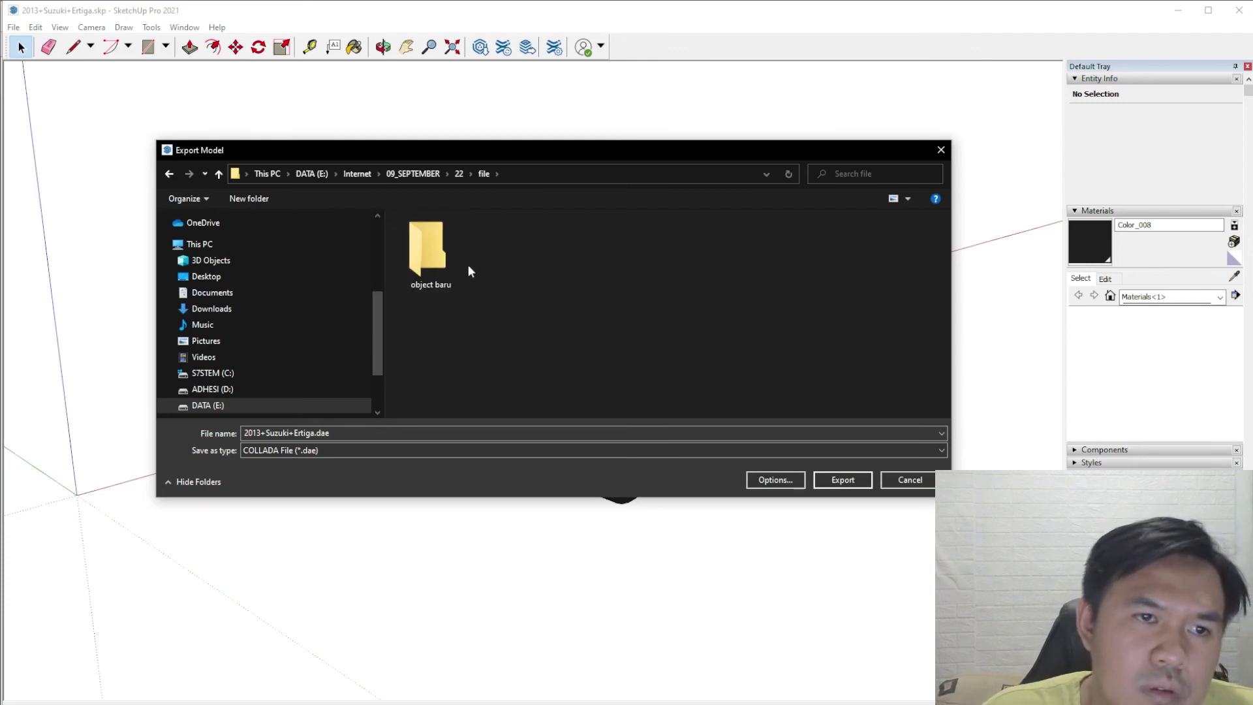
double_click(434, 268)
left_click(374, 433)
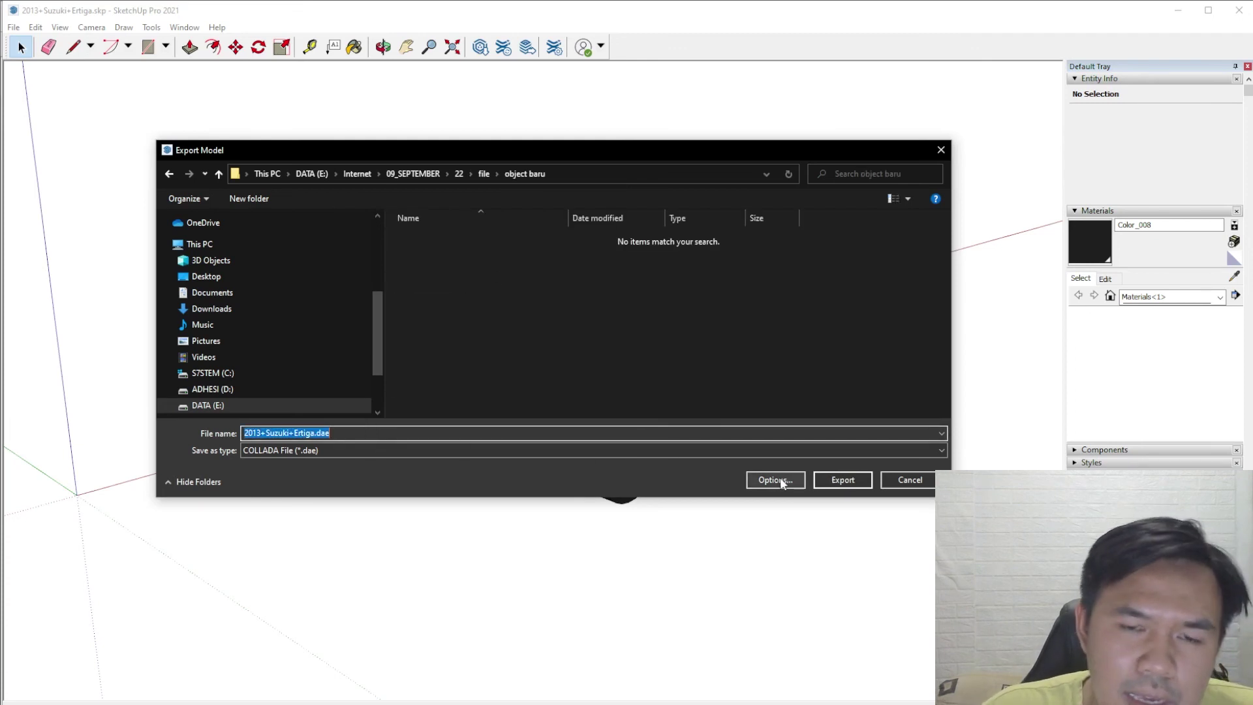
left_click(851, 479)
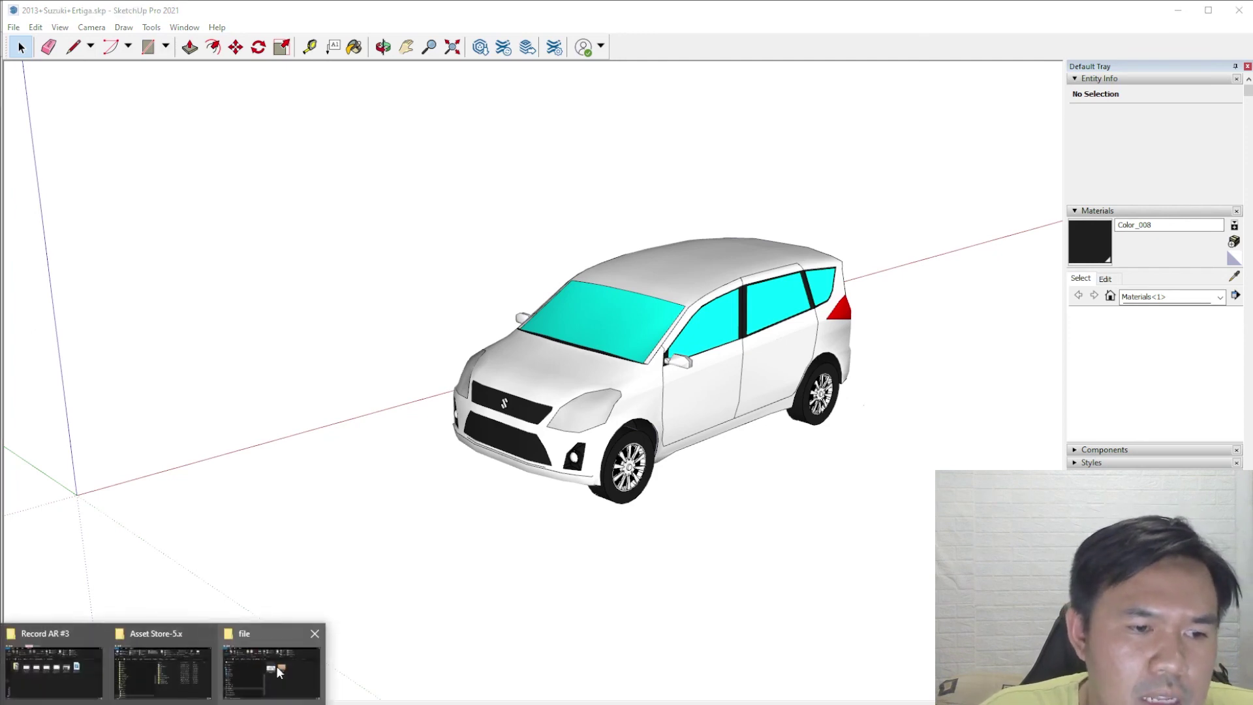
Switch to File Explorer and check the exported 2013+Suzuki+Ertiga.dae in the object baru folder
left_click(276, 666)
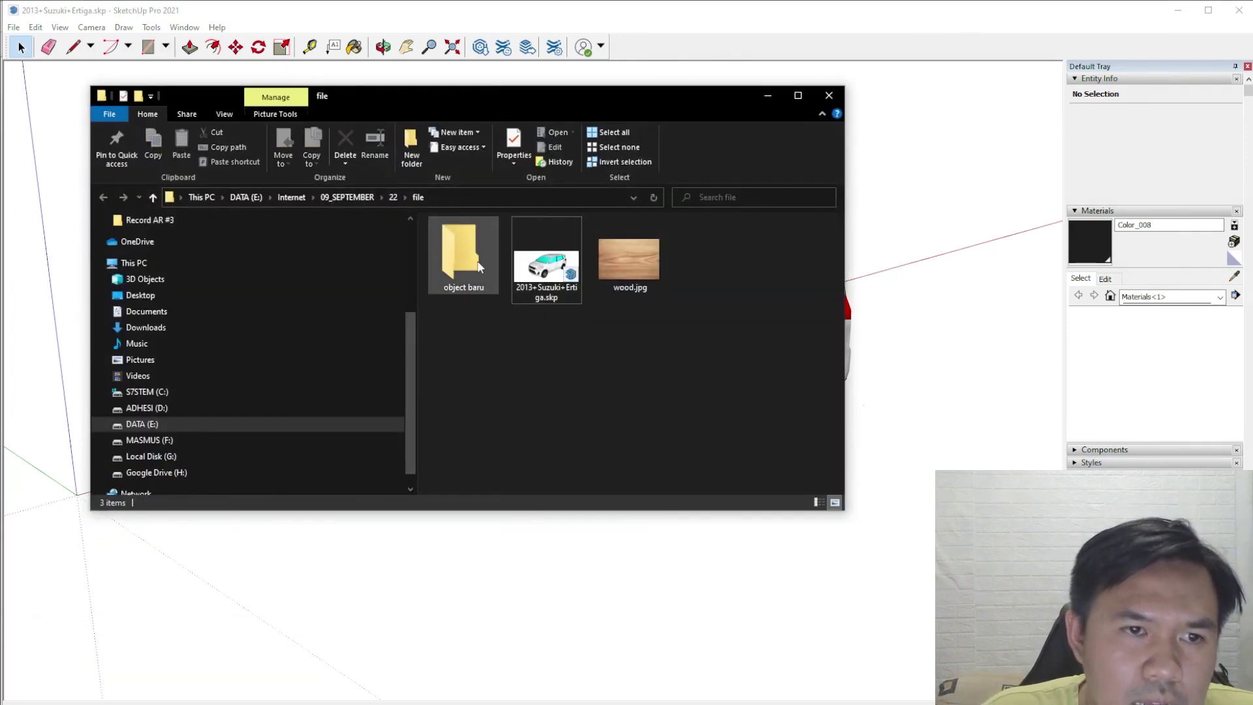
double_click(460, 254)
left_click(467, 286)
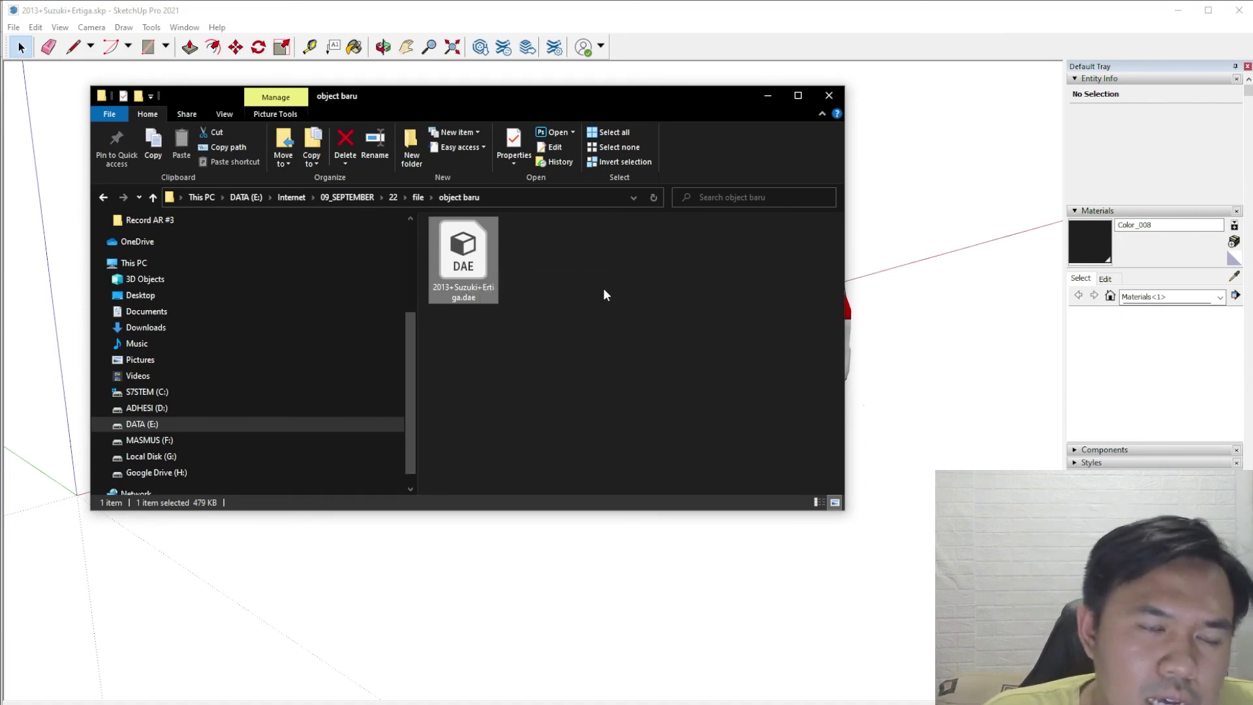
left_click(418, 197)
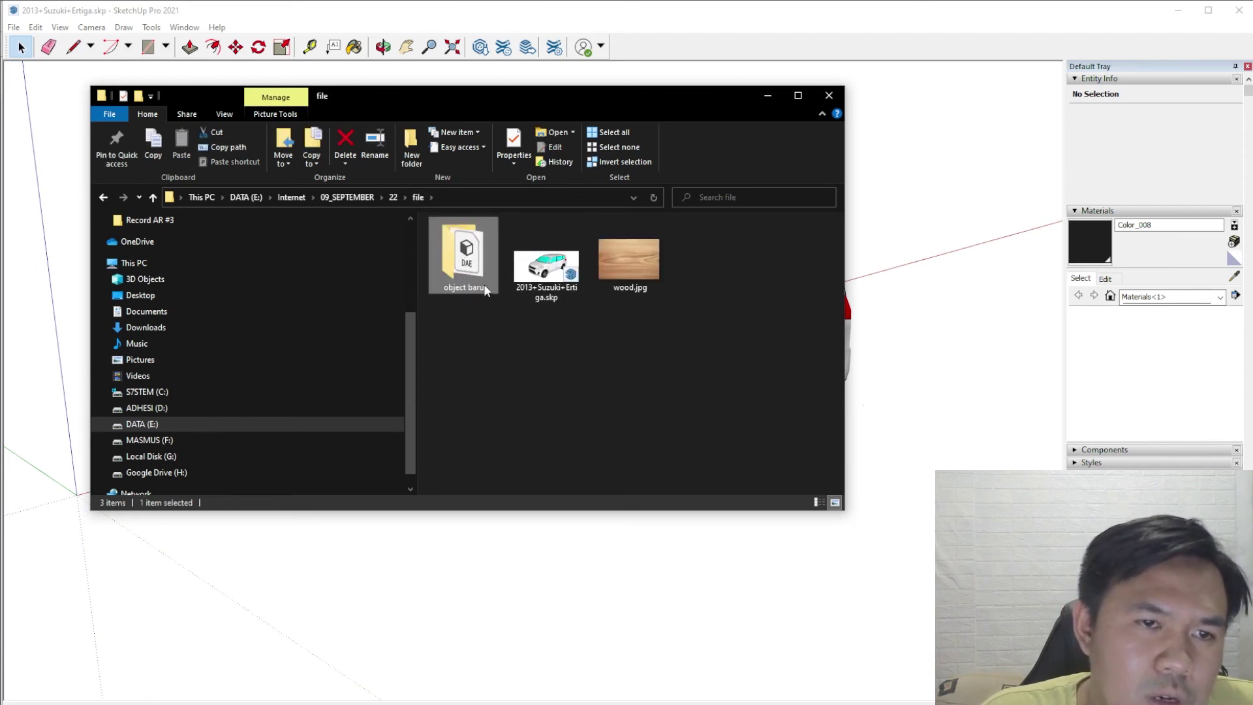
double_click(466, 267)
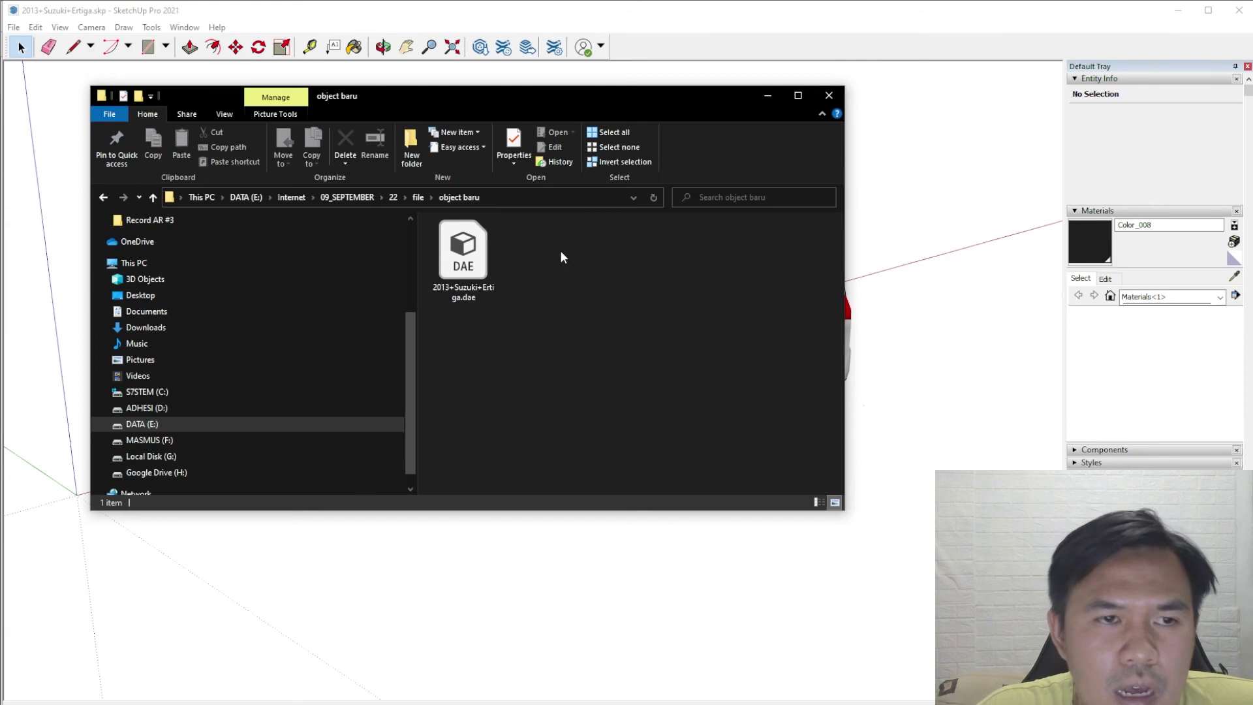
Browse up from object baru to the 09_SEPTEMBER > 21 folder and check the RumahAgung folder there
left_click_drag(523, 103, 631, 108)
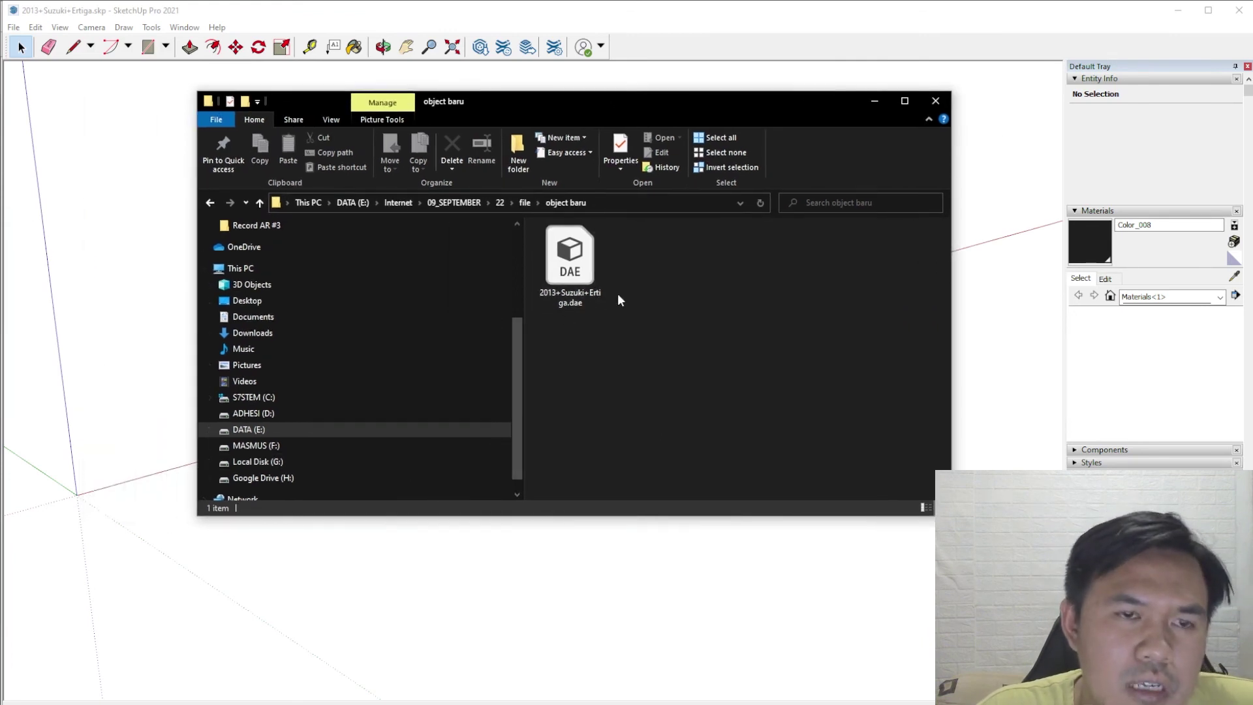
left_click(526, 202)
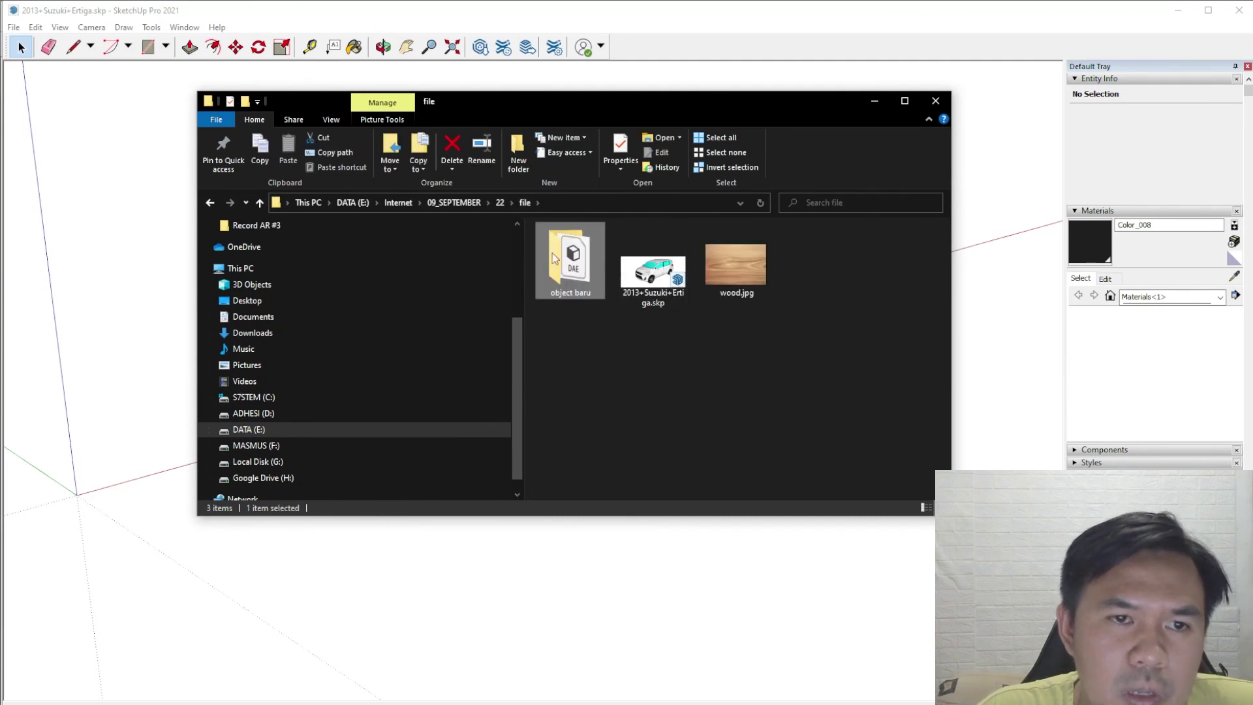
left_click(499, 202)
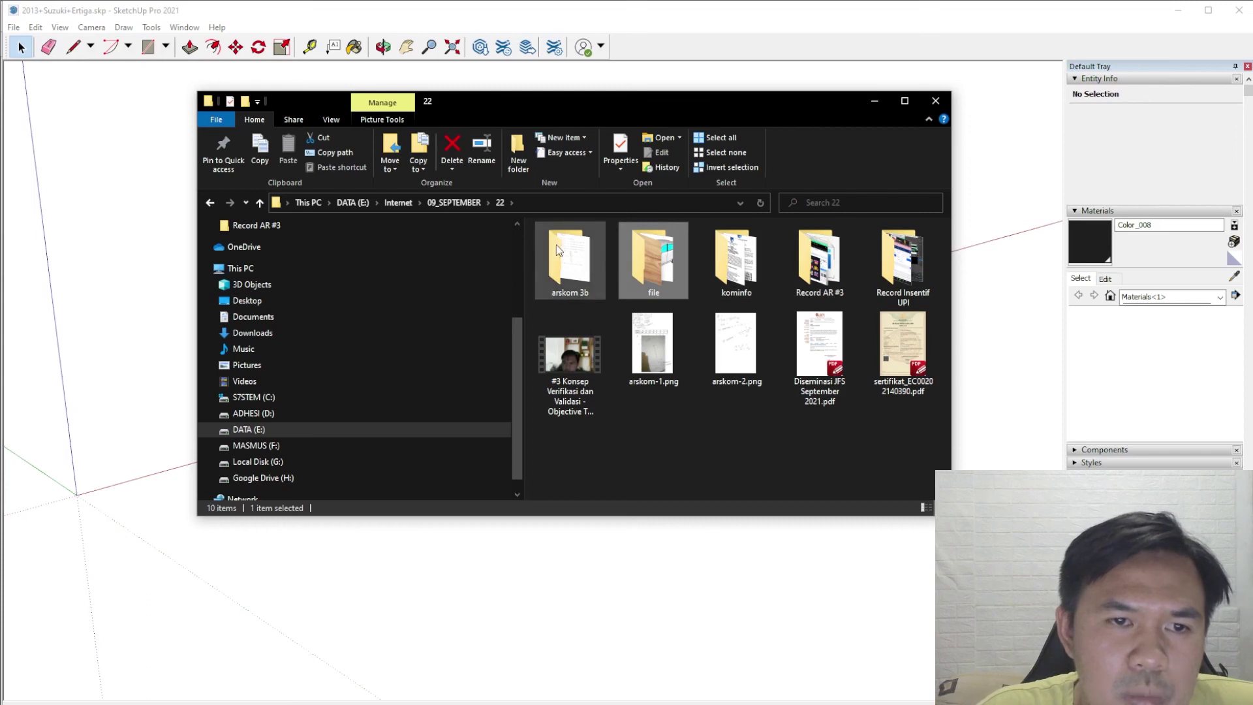
left_click(462, 203)
double_click(550, 463)
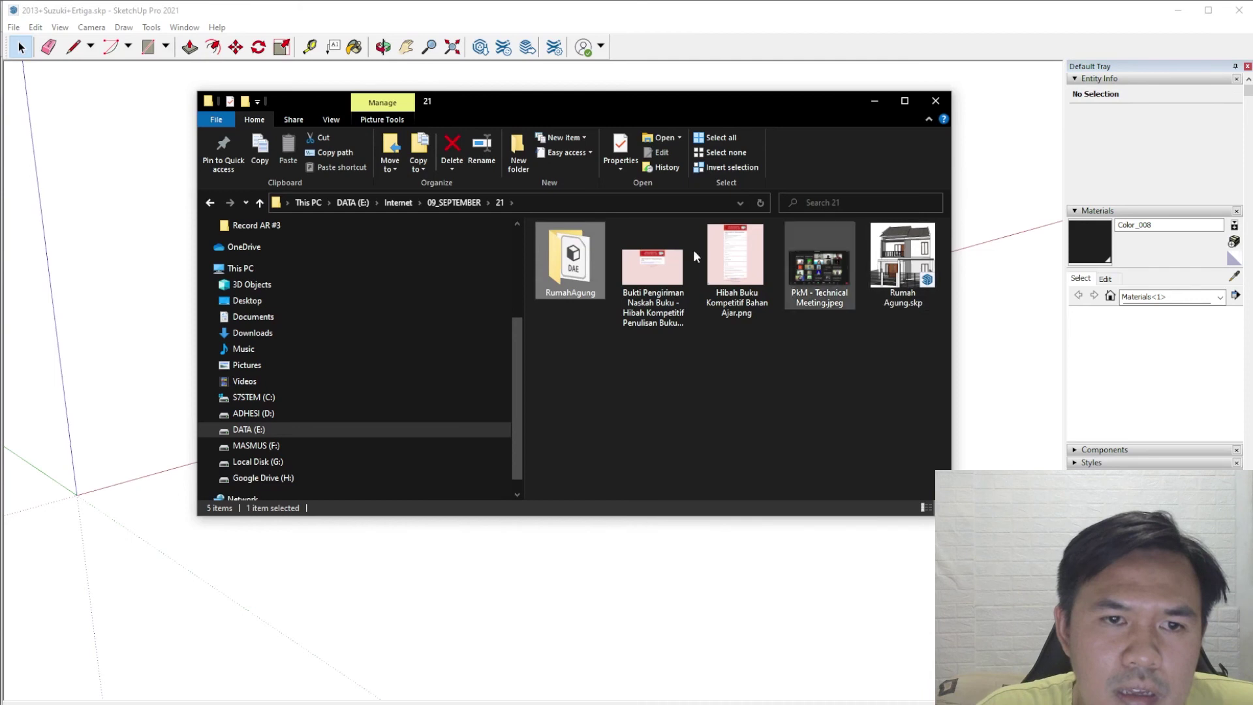
double_click(563, 258)
left_click(260, 202)
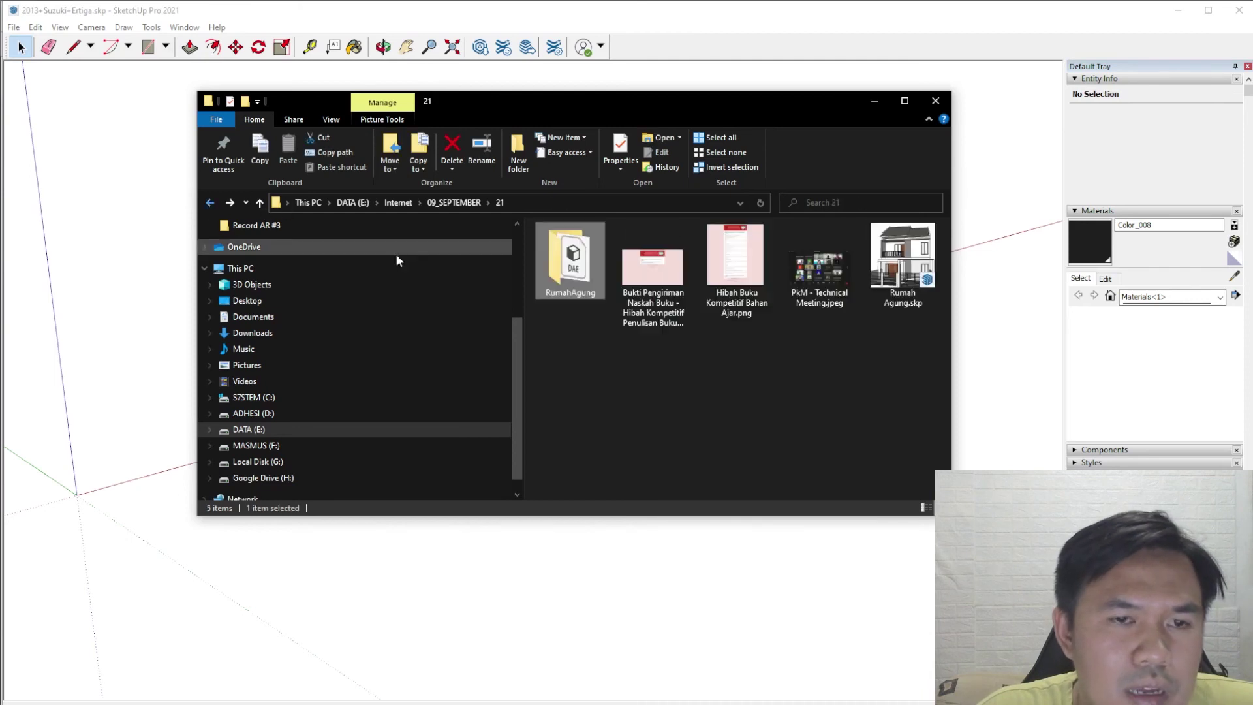
Move the RumahAgung folder from 09_SEPTEMBER > 21 into 22 > file > object baru
key("shift+F10")
left_click(450, 579)
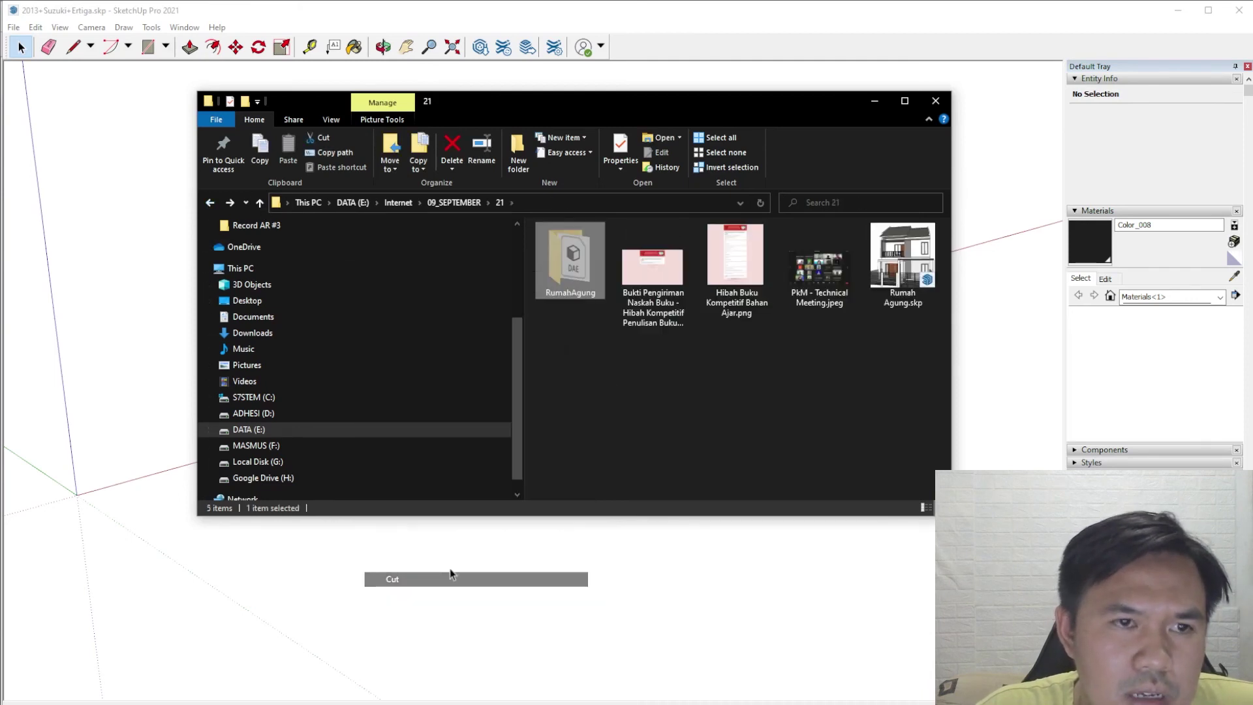
left_click(488, 202)
left_click(509, 446)
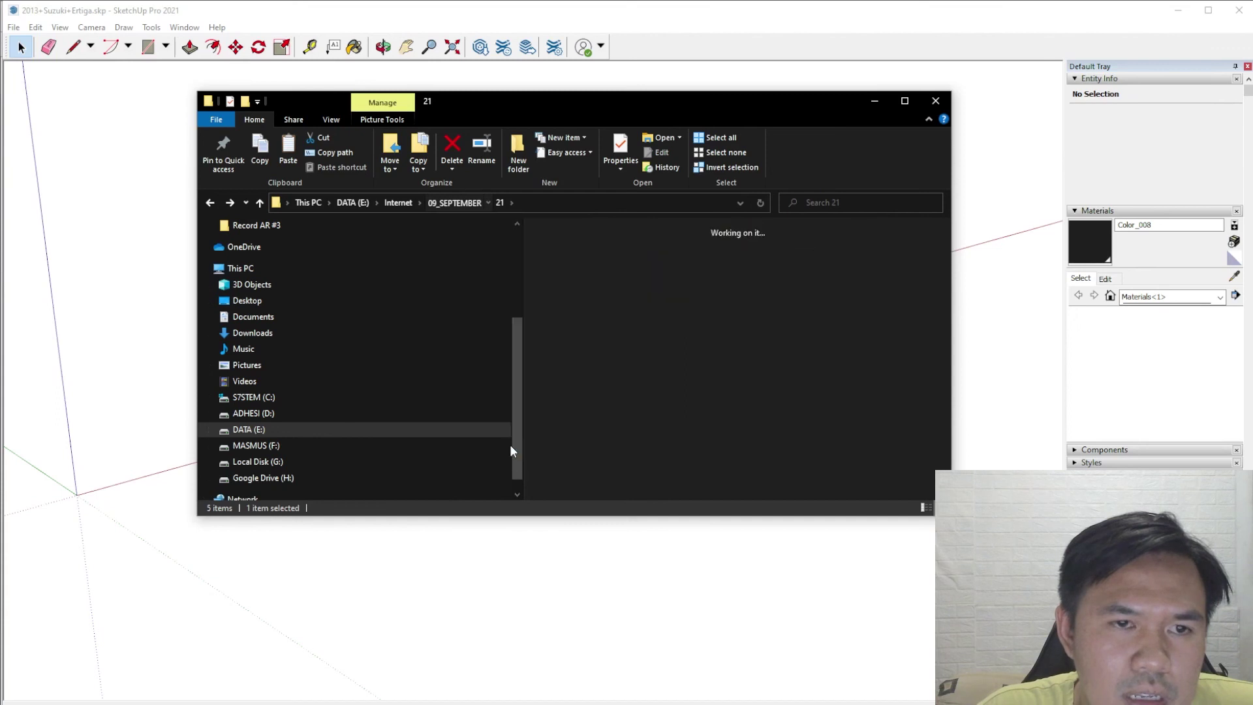
double_click(652, 249)
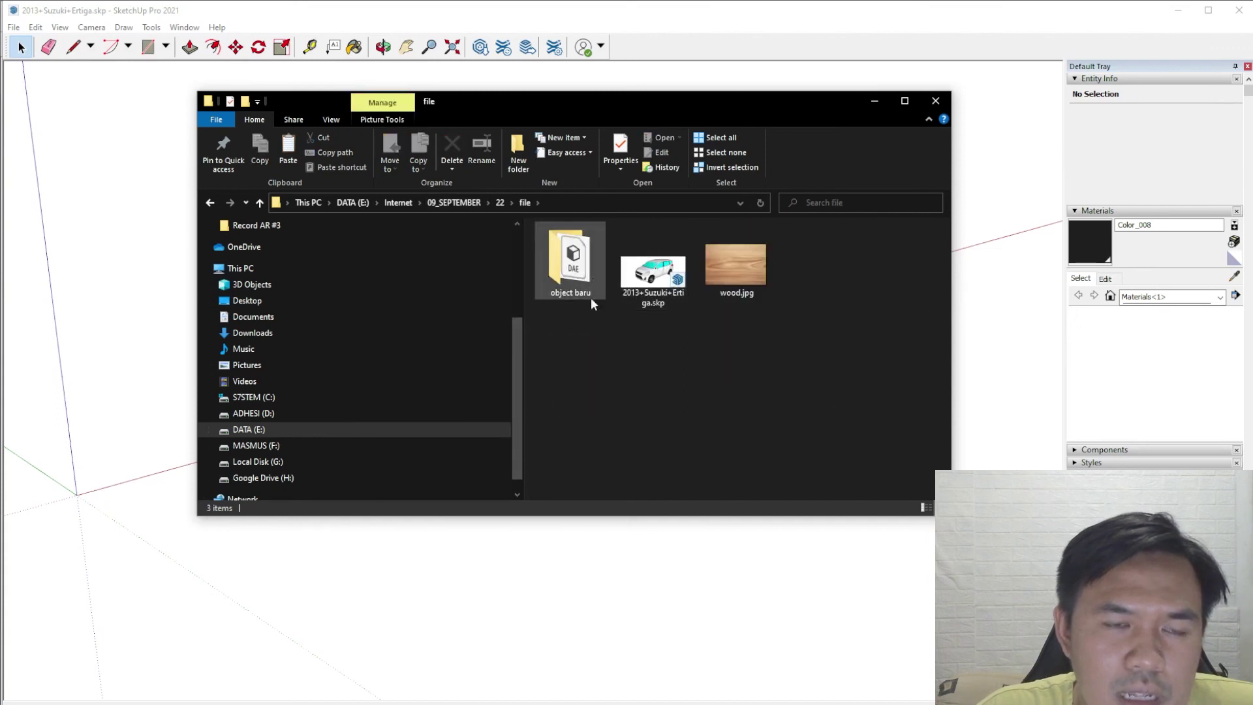
left_click(570, 259)
double_click(570, 259)
key("ctrl+v")
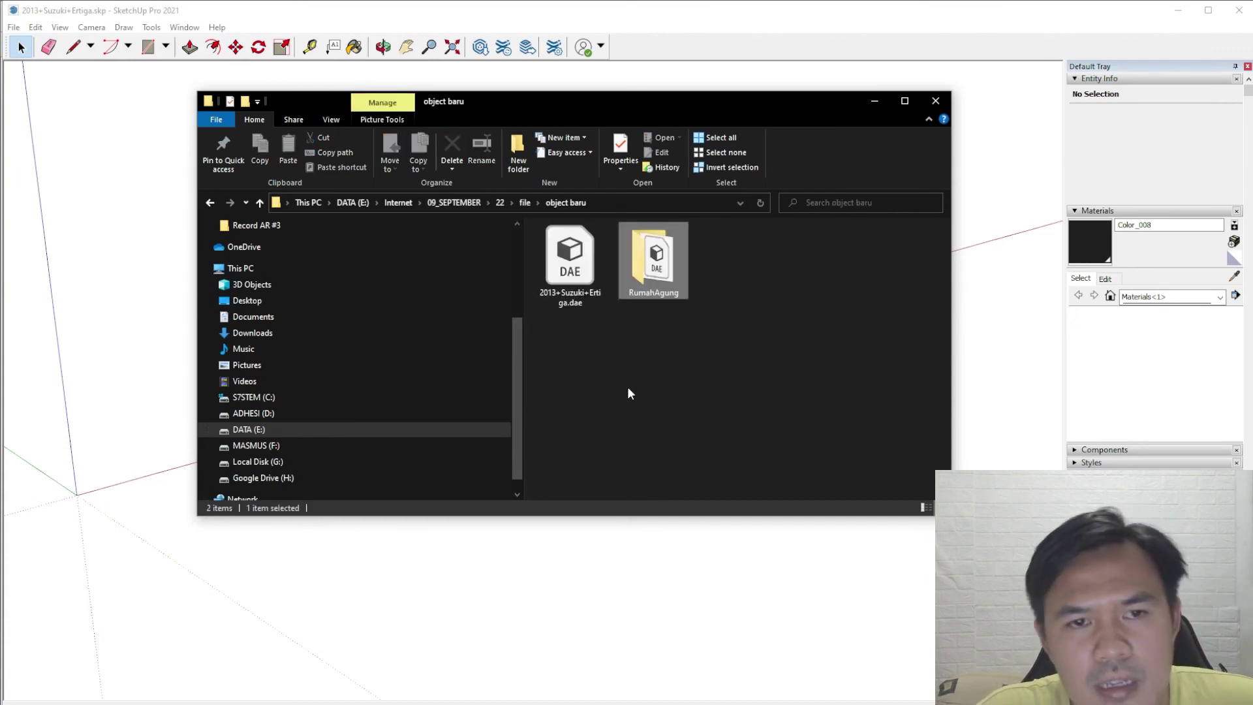
Look through the moved RumahAgung folder, including the texture images in its Rumah Agung subfolder
double_click(649, 256)
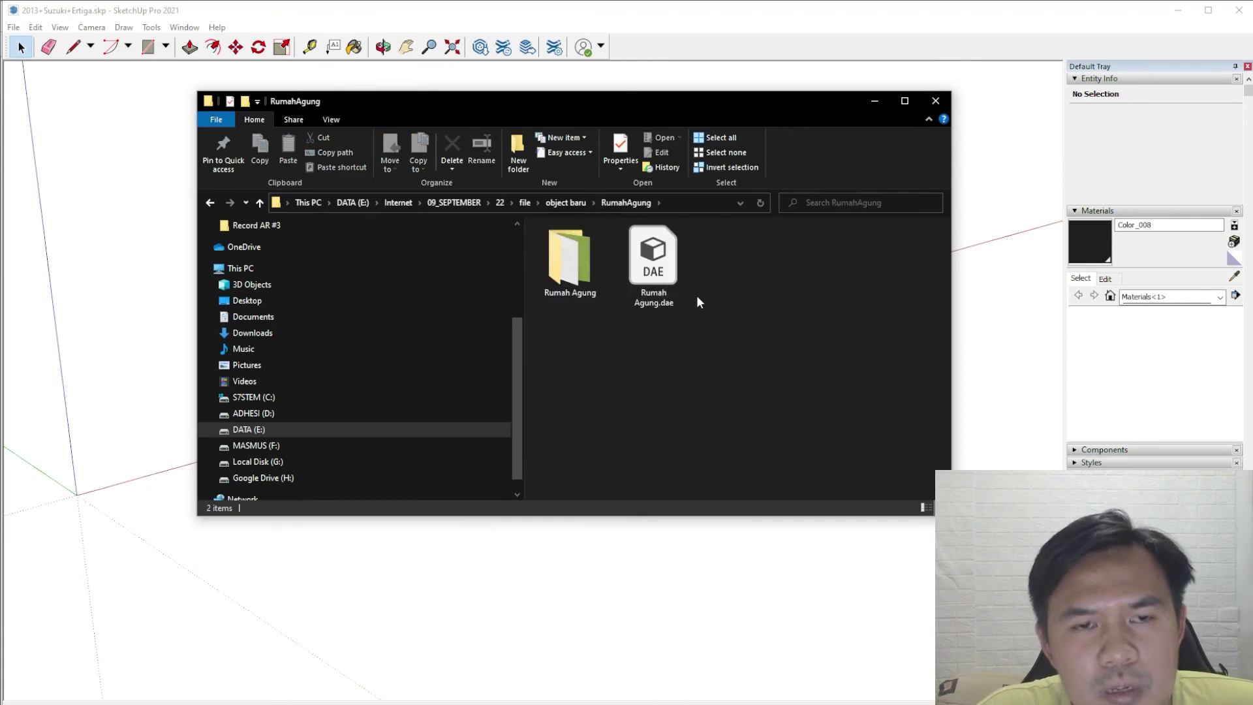
double_click(570, 258)
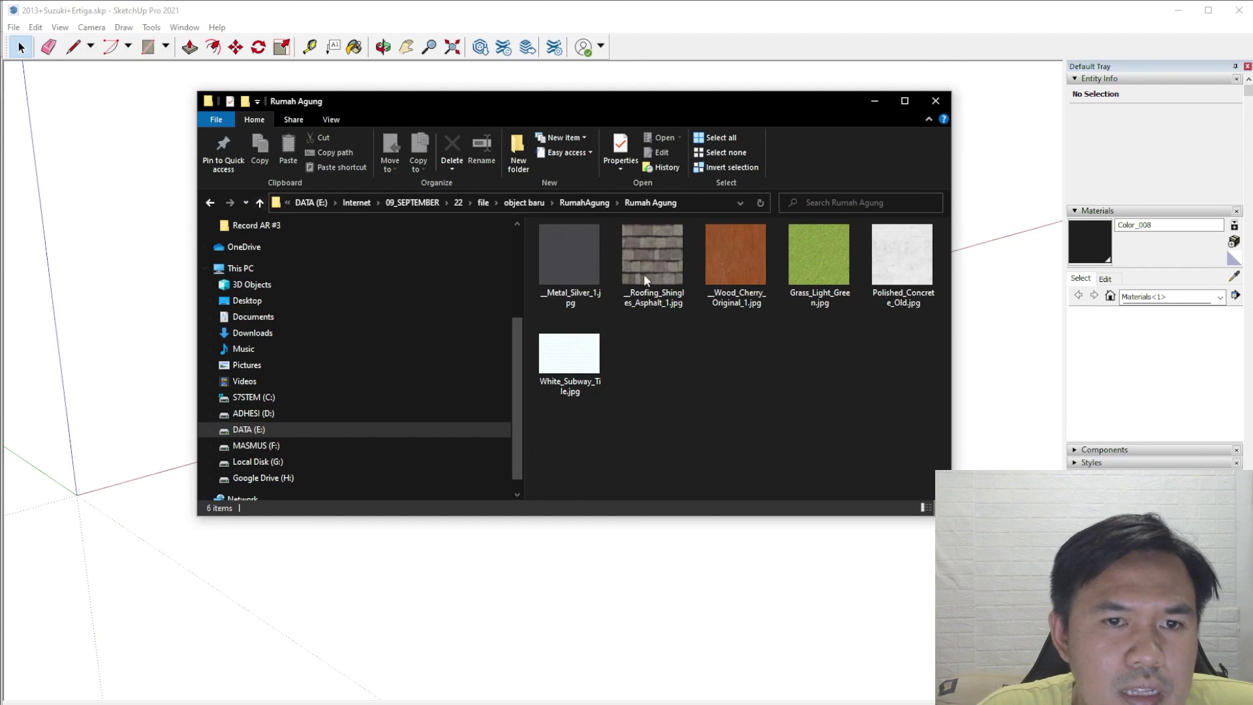
left_click(210, 202)
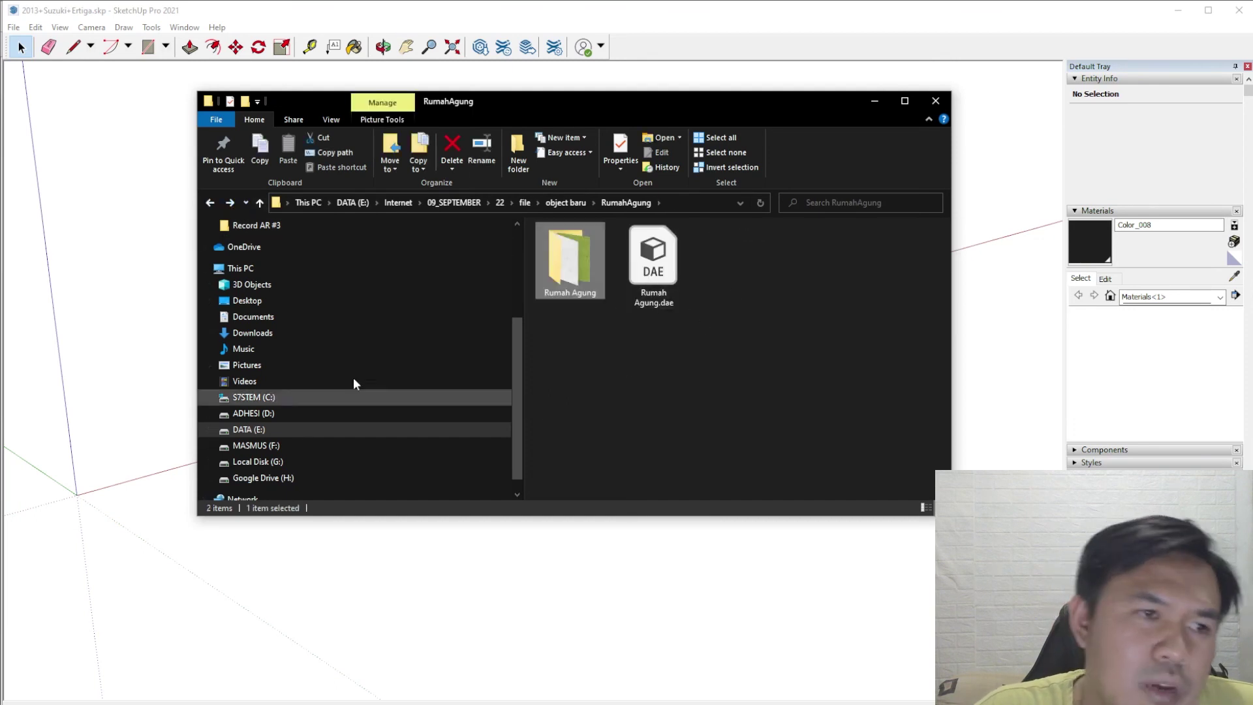
Switch to the Unity project, bring File Explorer in front of it, and go back to the 22 > file folder
left_click(127, 310)
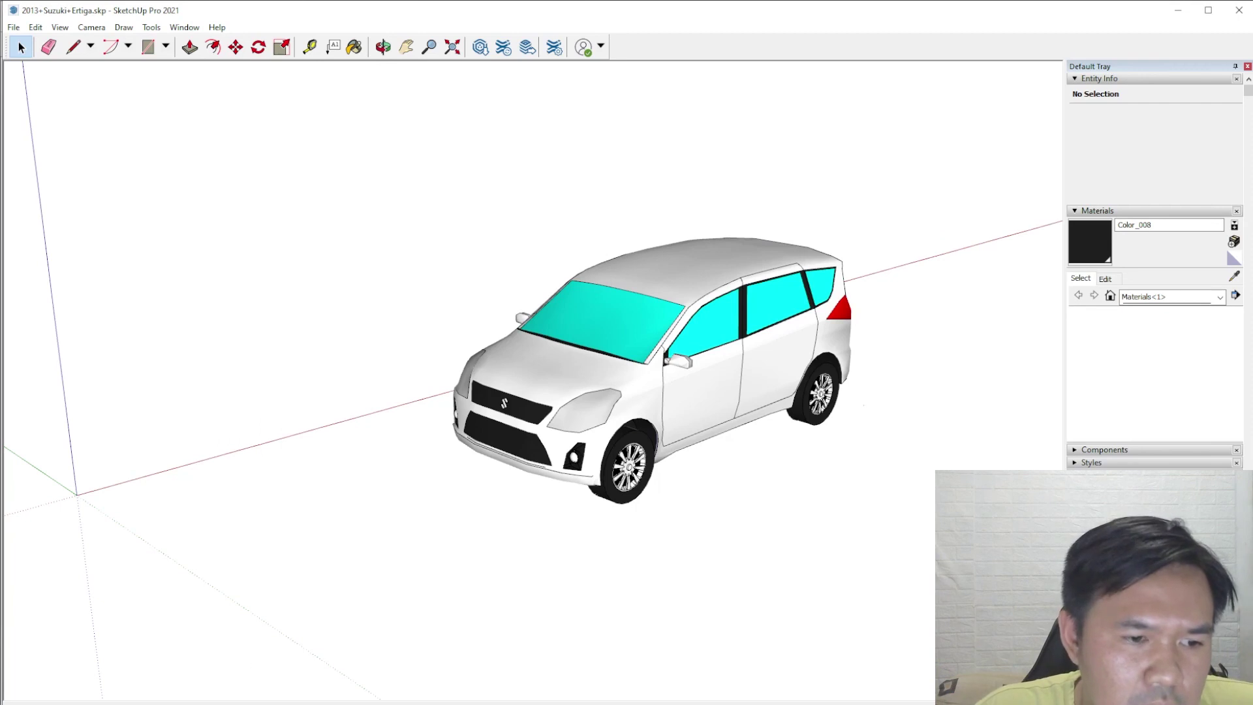
key("alt+Tab")
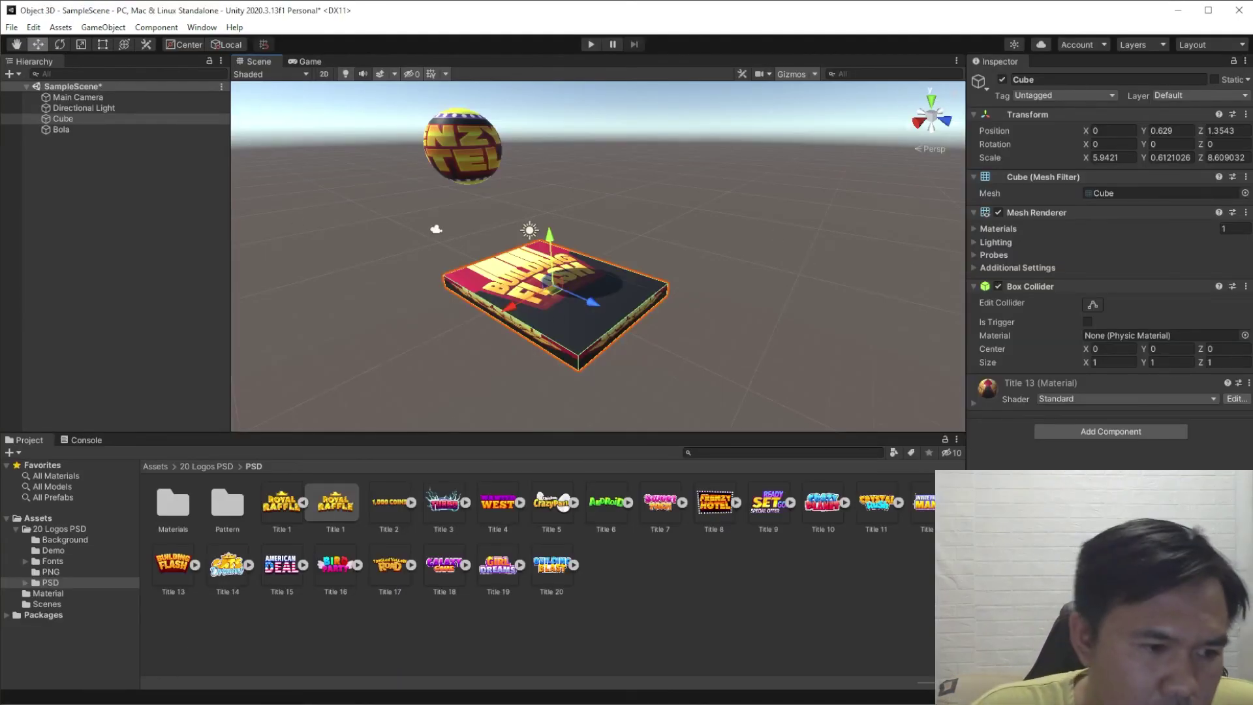
mouse_move(163, 699)
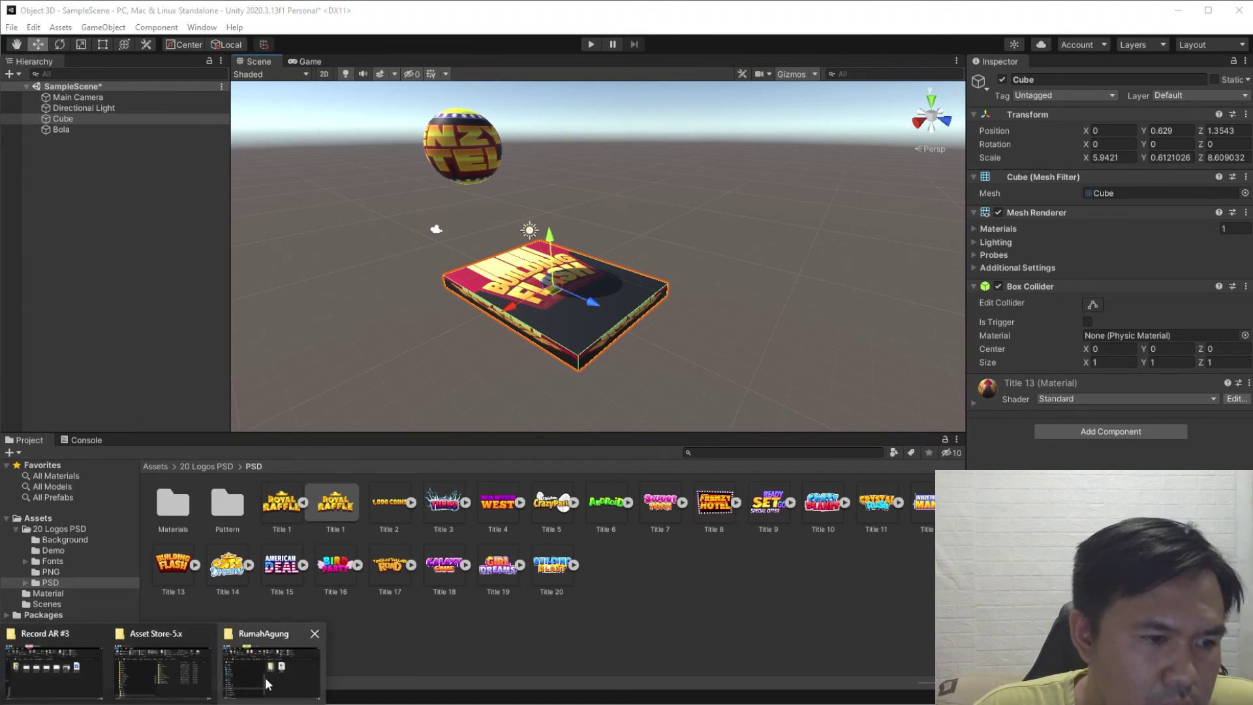
left_click(274, 680)
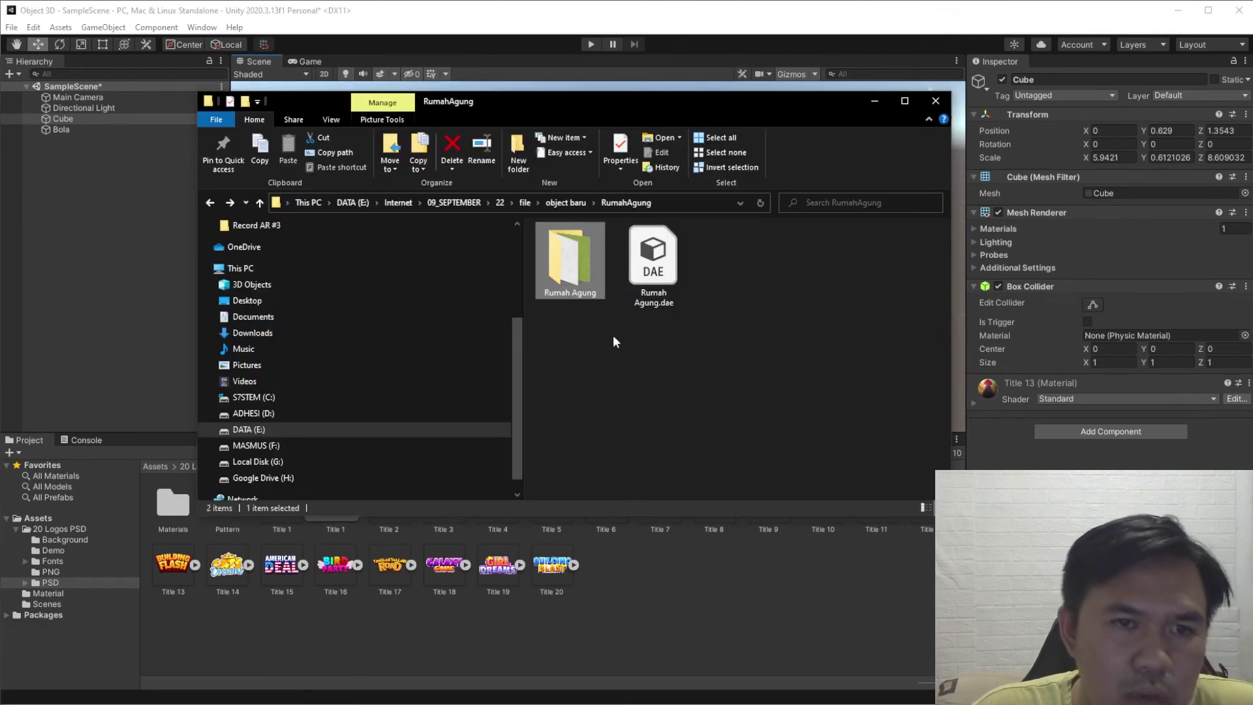
left_click(565, 202)
left_click(525, 202)
Create a folder named "Asset 3D" in the Unity project's Assets root and open it
left_click(38, 530)
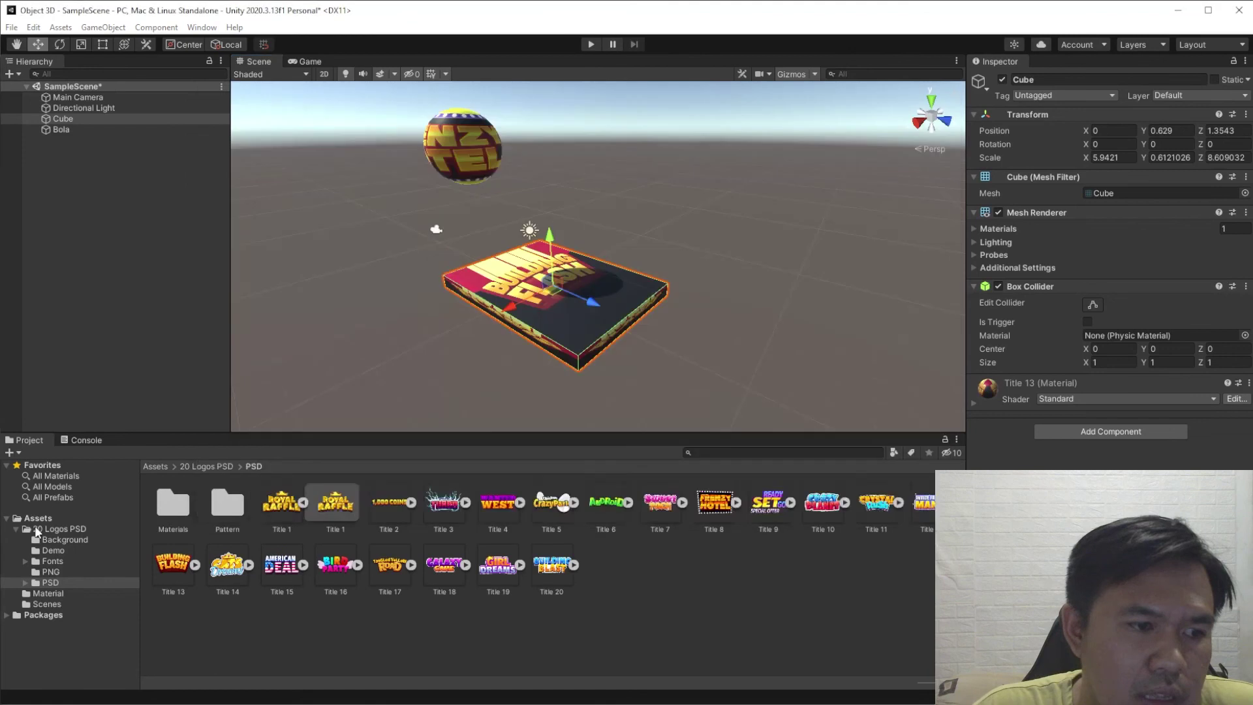
left_click(15, 528)
left_click(38, 518)
left_click(327, 569)
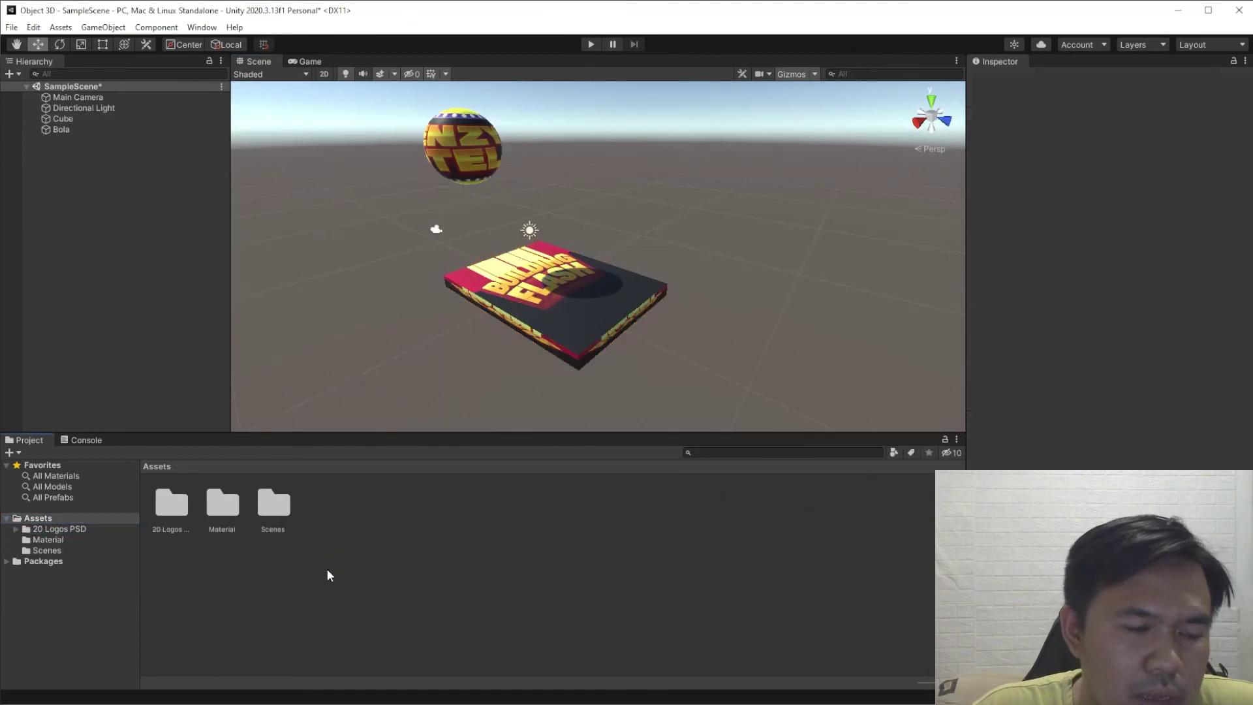
right_click(316, 607)
mouse_move(400, 242)
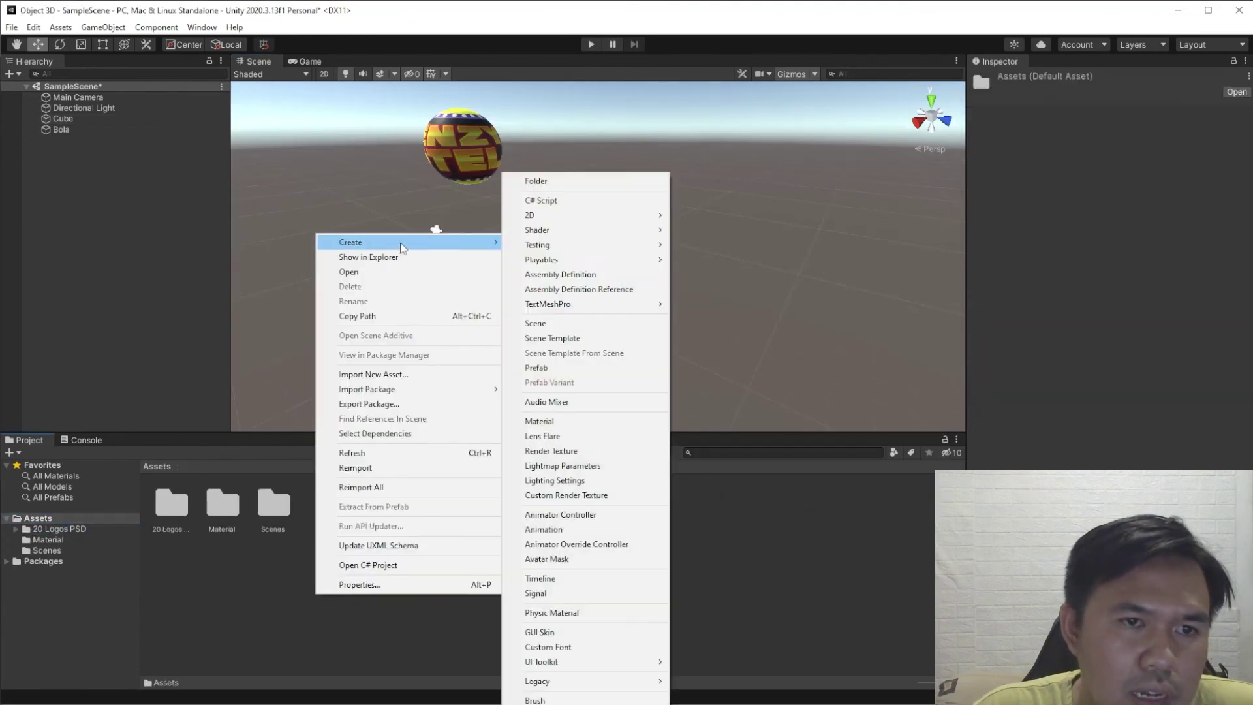
left_click(566, 182)
type("A")
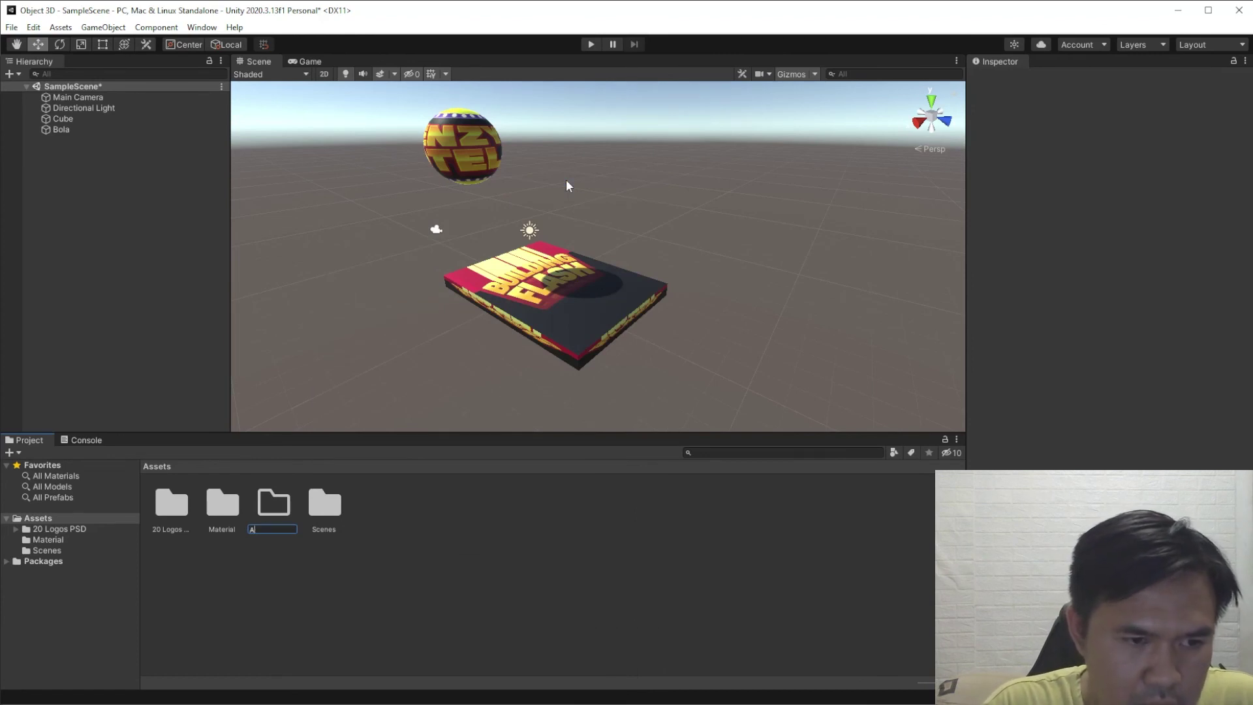
type("sset 3D")
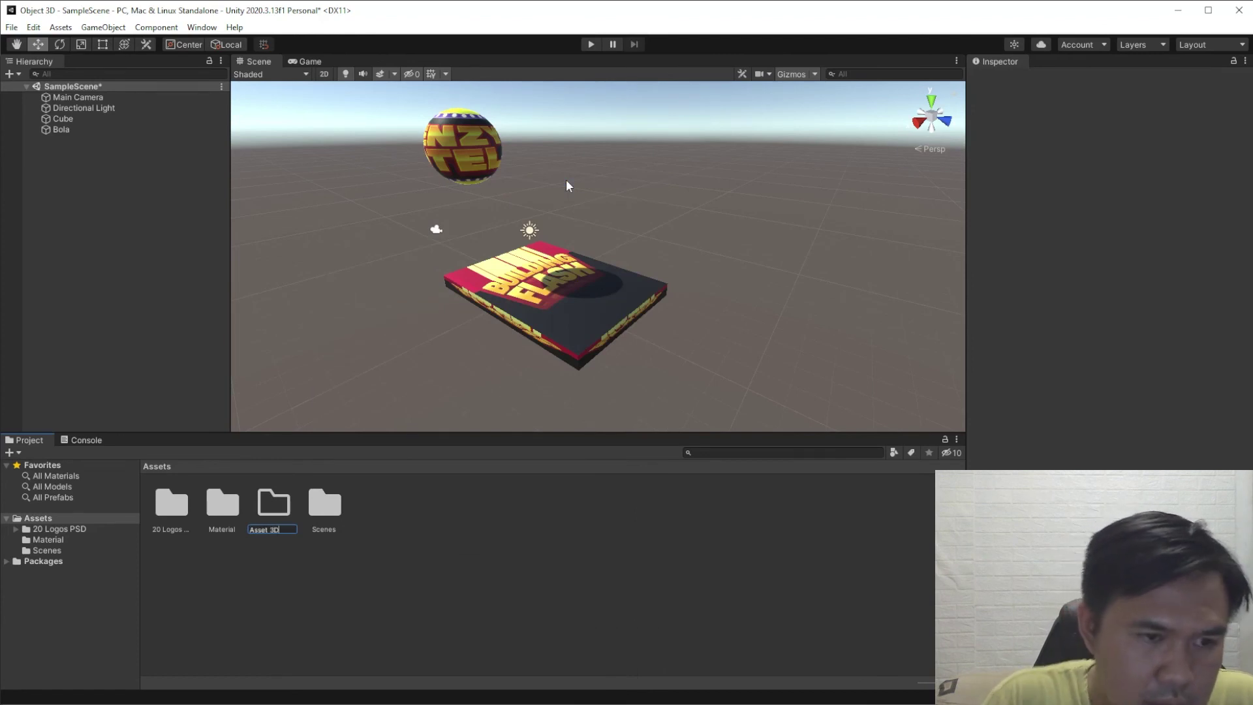
key("Return")
double_click(215, 512)
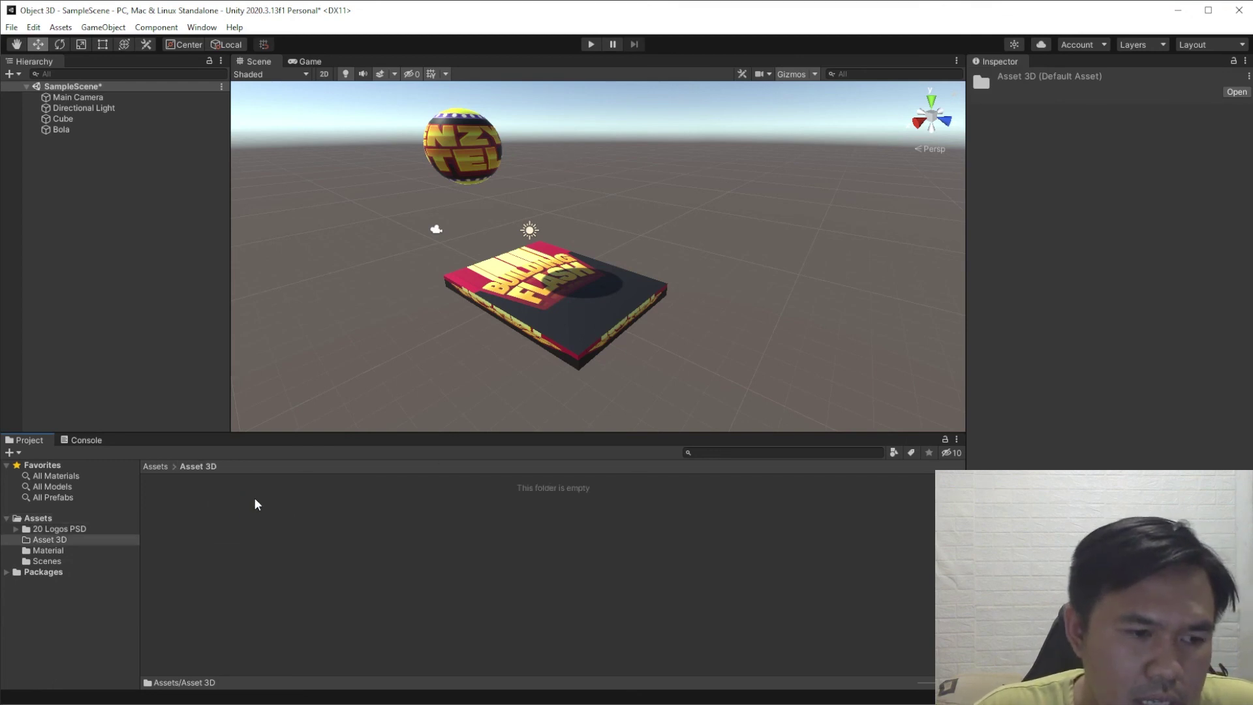
Import 2013+Suzuki+Ertiga.dae from the object baru folder into the Unity project's Asset 3D folder
left_click(265, 661)
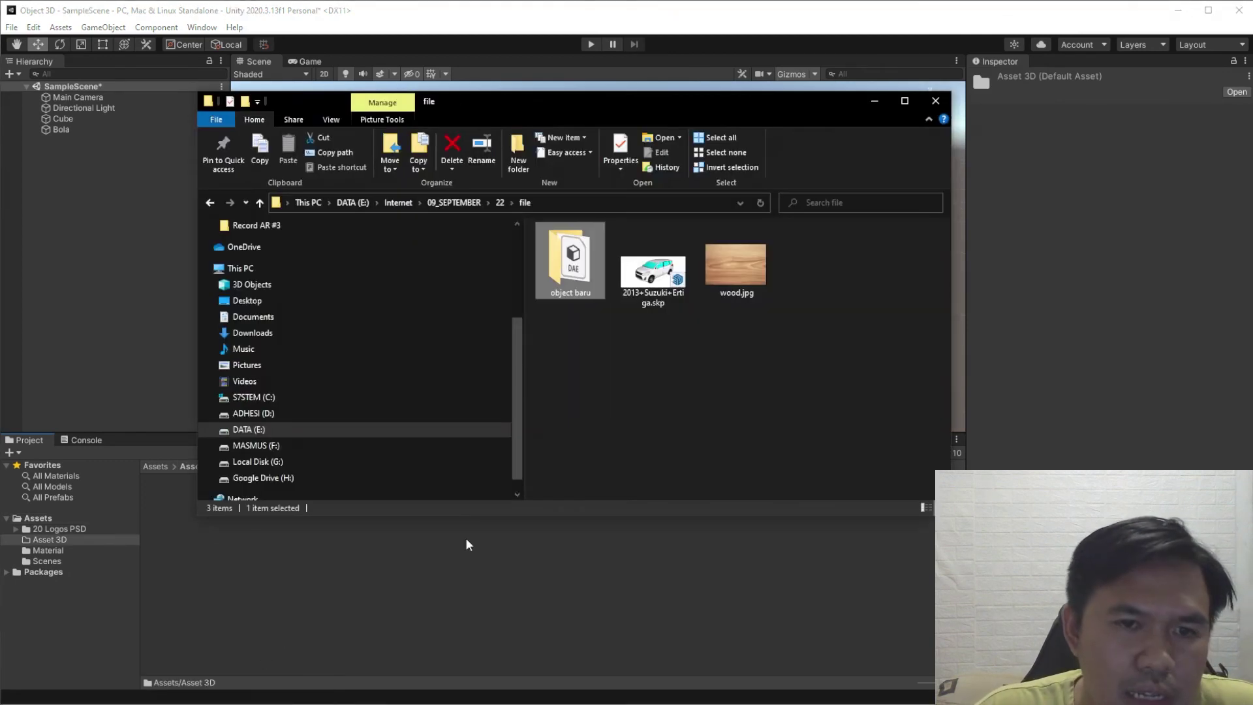
double_click(586, 260)
left_click(526, 203)
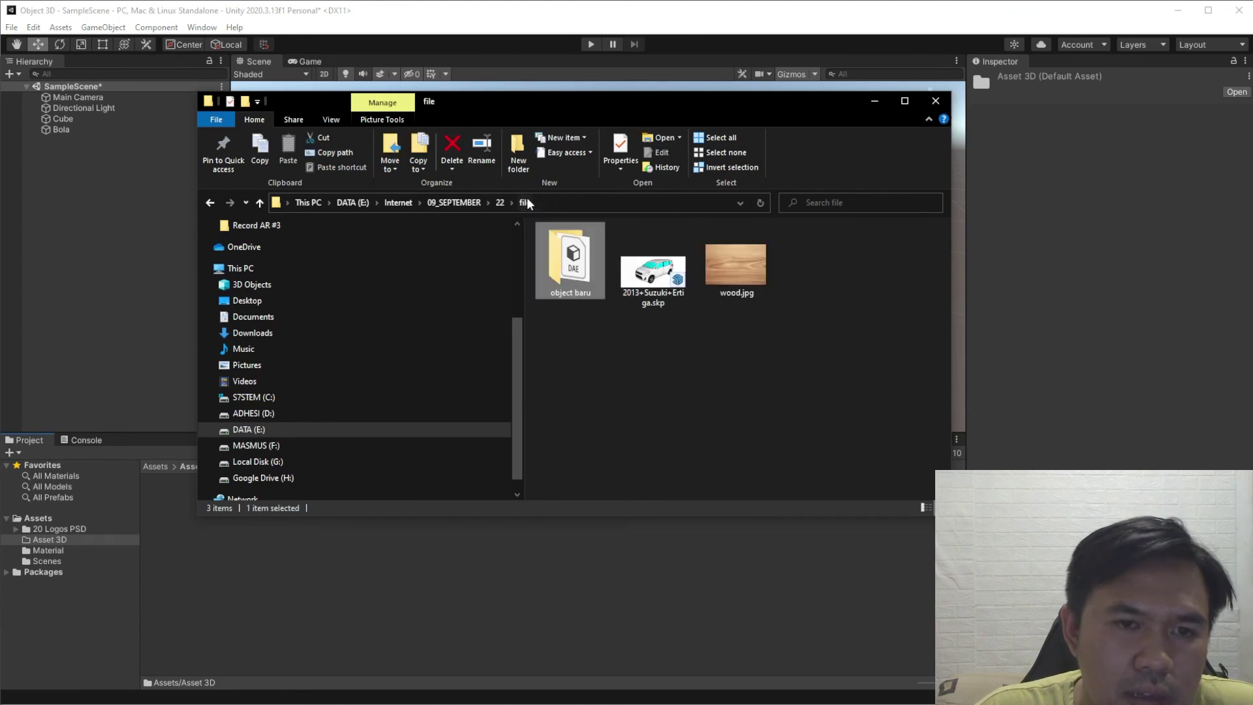
double_click(570, 260)
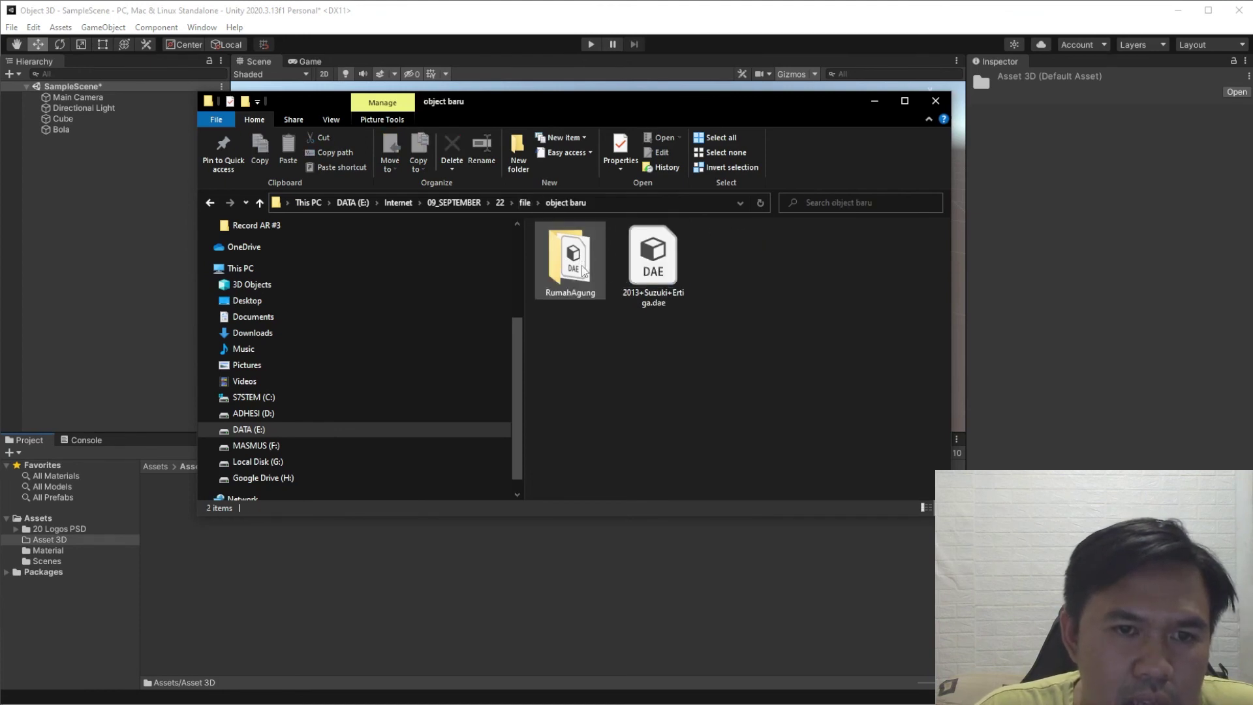
left_click_drag(663, 277, 414, 622)
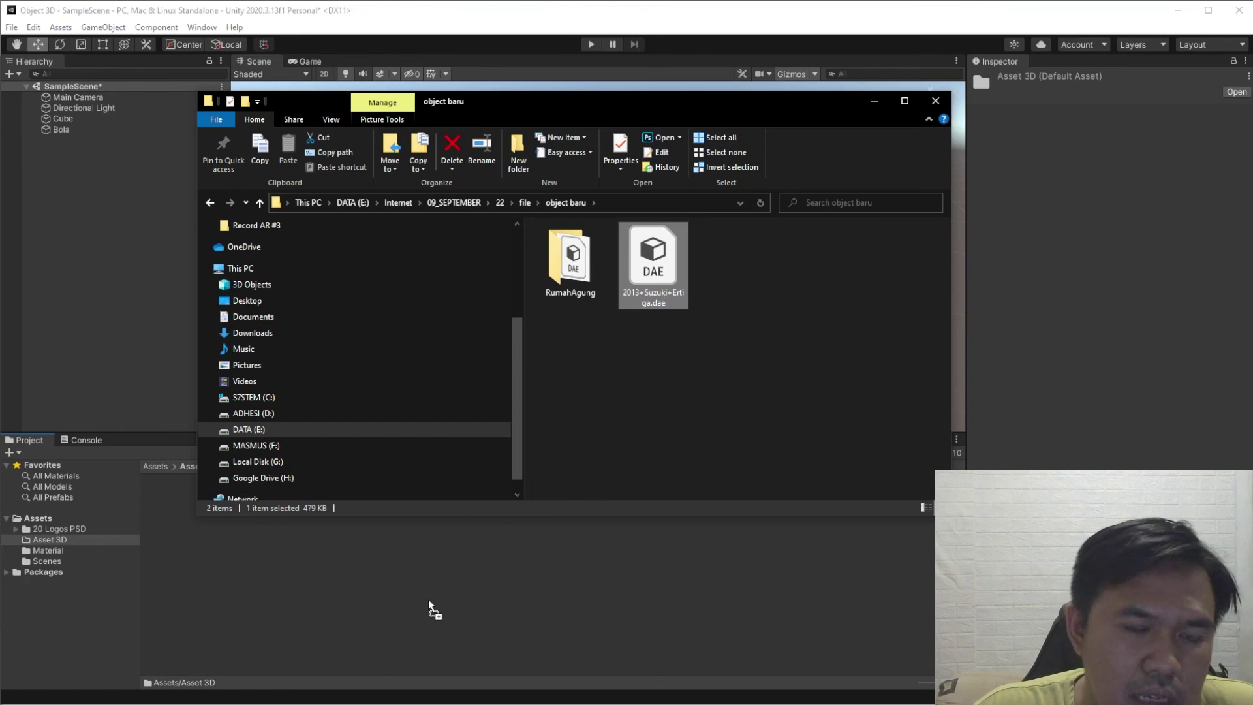
left_click(405, 595)
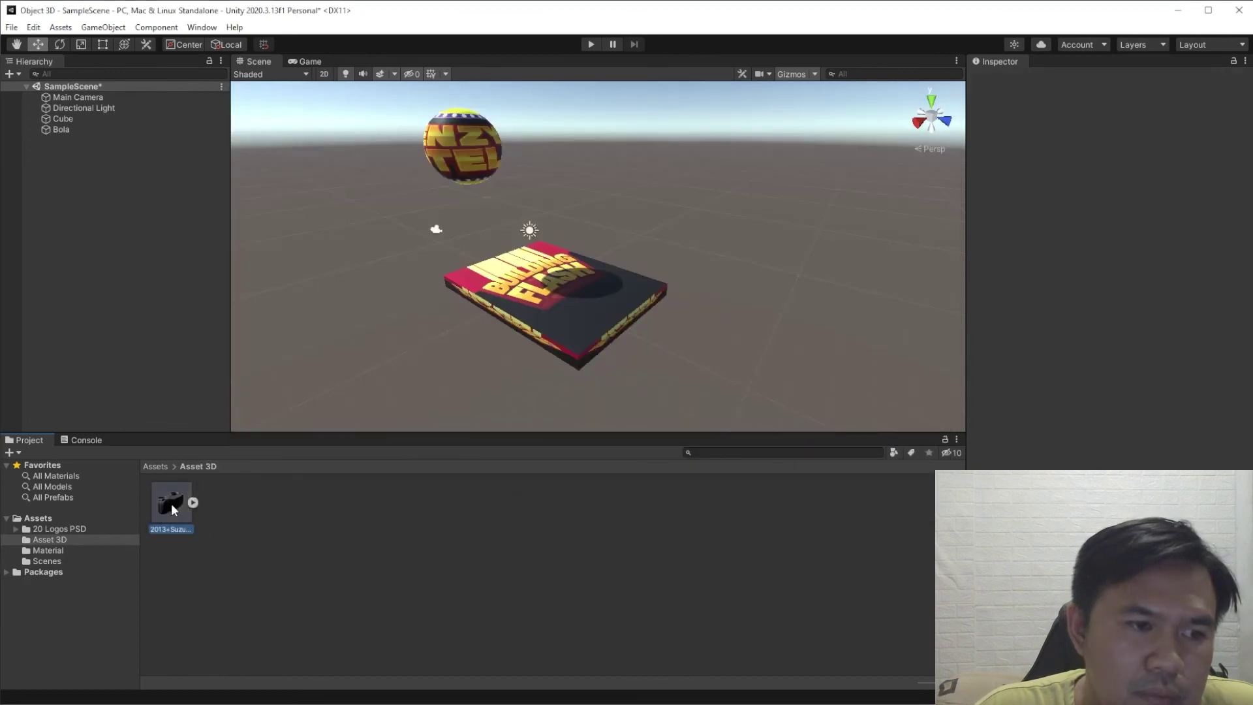
Place the imported 2013+Suzuki+Ertiga model in the scene beside the cube and ball
left_click(172, 510)
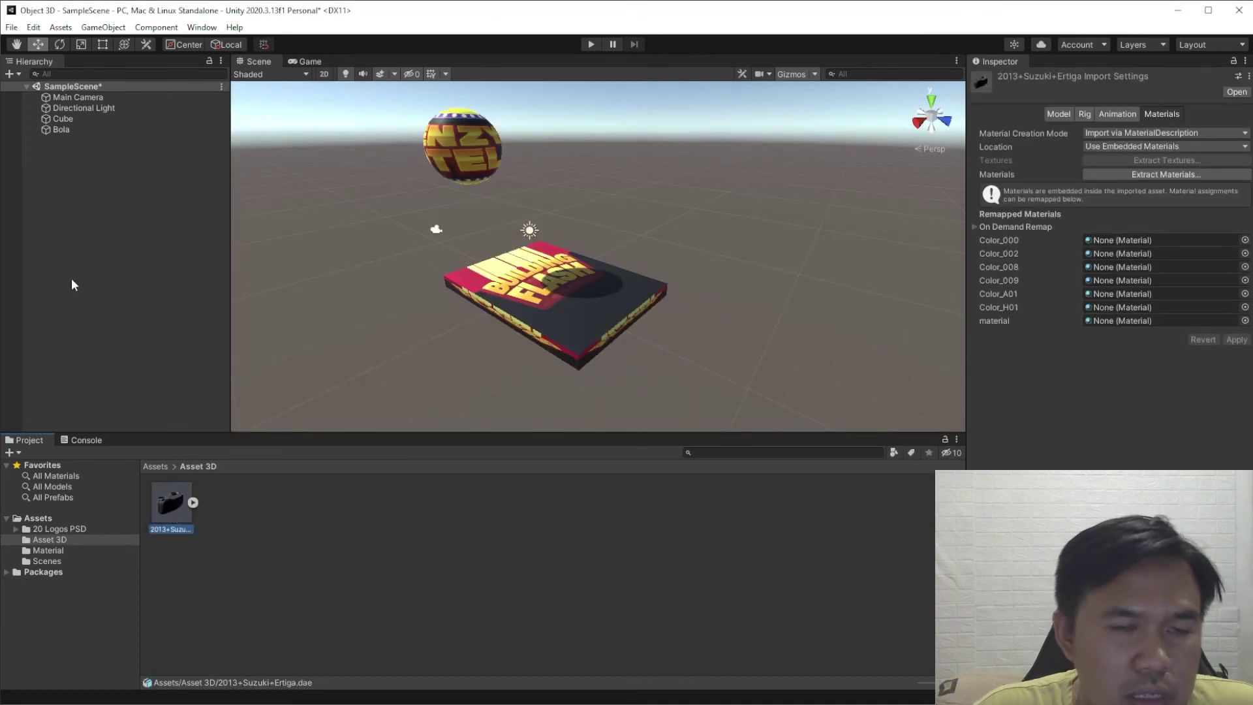
left_click_drag(169, 495, 406, 295)
scroll(549, 303, "down", 10)
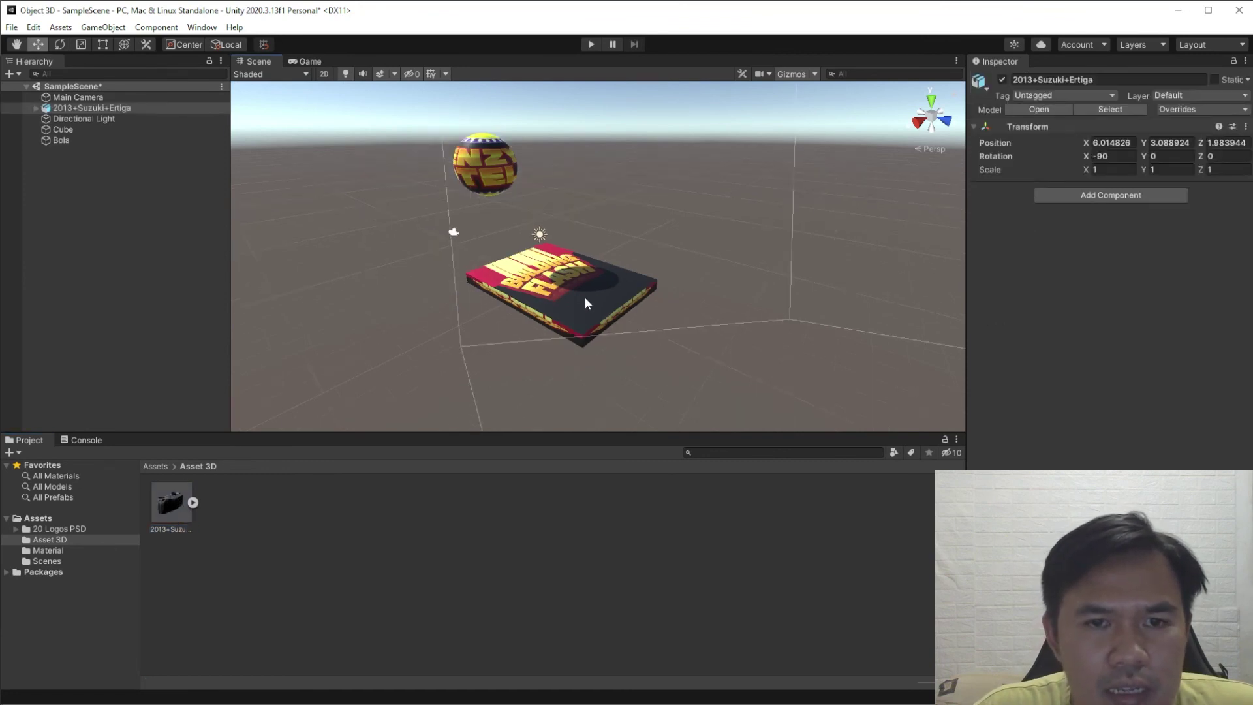
scroll(668, 327, "down", 8)
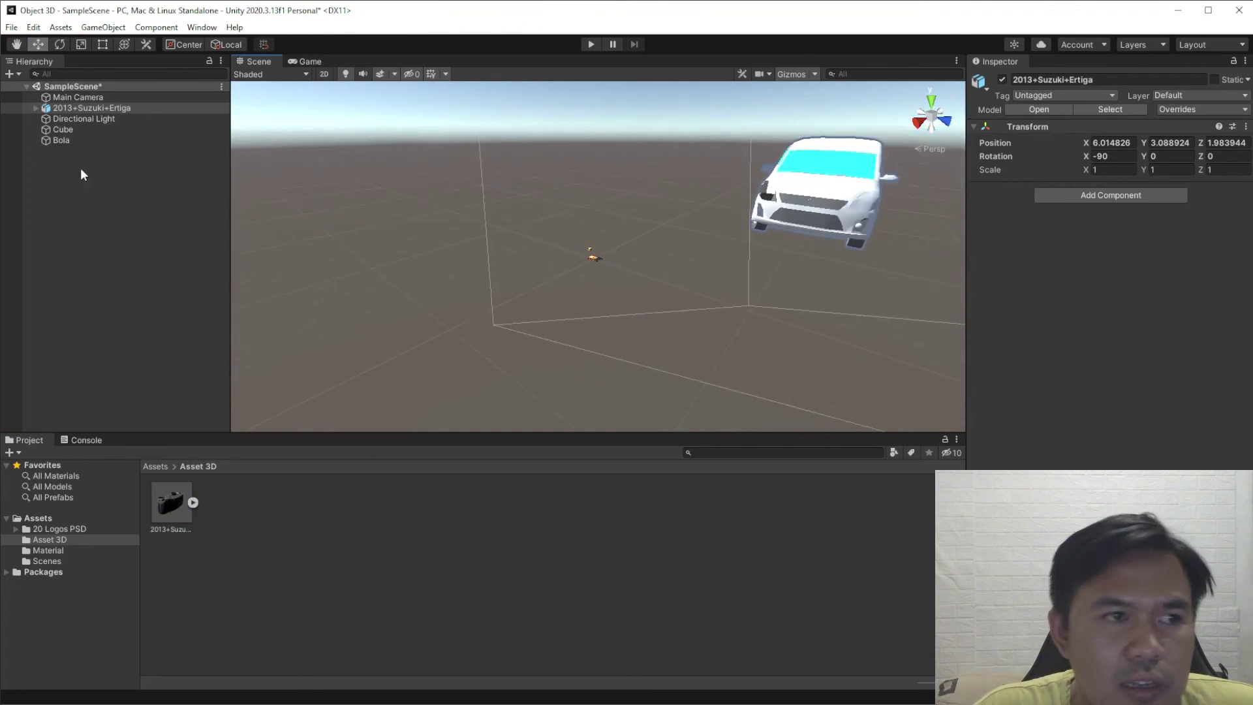
Move the 2013+Suzuki+Ertiga object below Bola in the Hierarchy, select the car's body part group_23, and collapse the car's children
left_click(100, 109)
left_click_drag(84, 160, 89, 150)
left_click(828, 206)
left_click(36, 140)
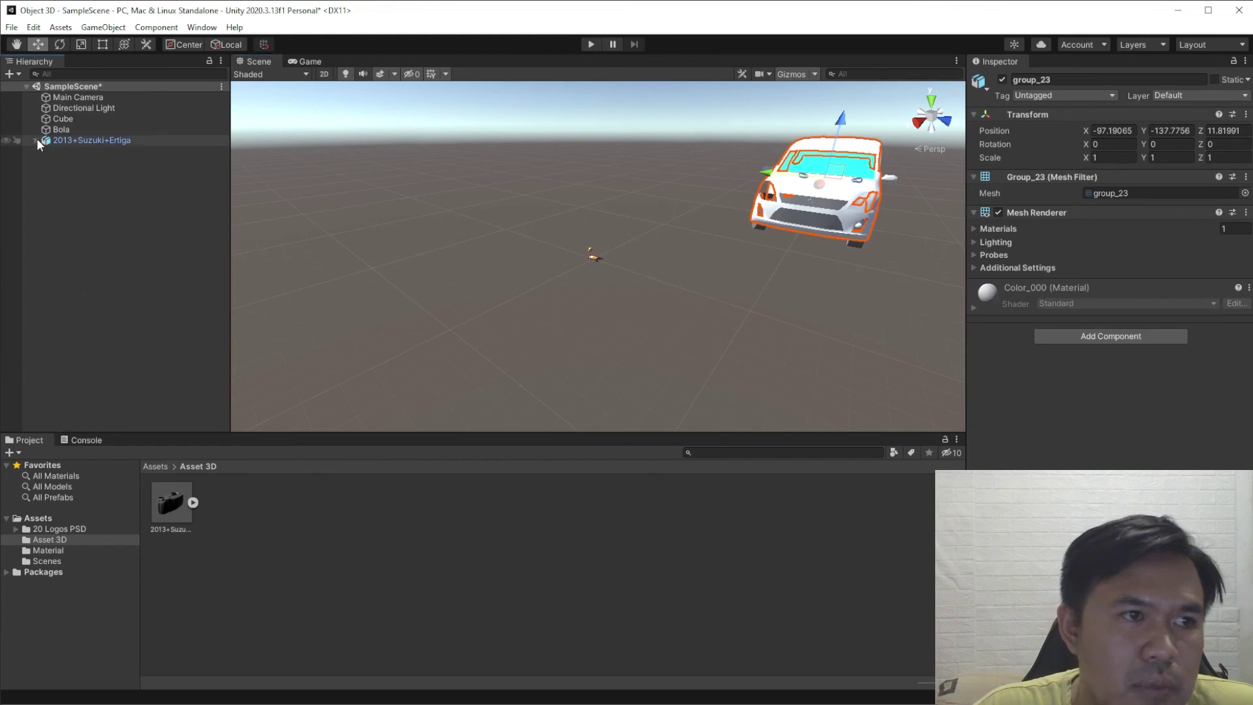
Try to scale the car's body part group_23 with the Scale Tool
left_click(60, 44)
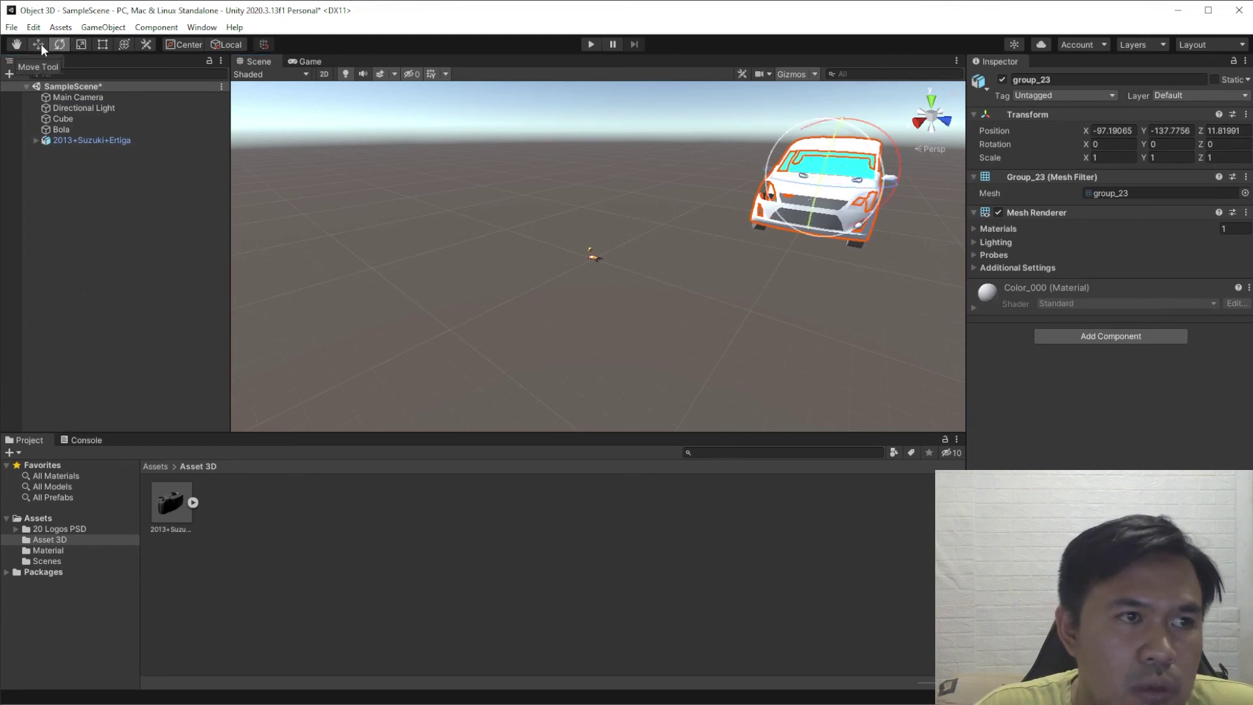
left_click(81, 44)
mouse_move(844, 118)
left_mouse_down()
mouse_move(834, 153)
mouse_move(845, 116)
left_mouse_up()
key("ctrl+z")
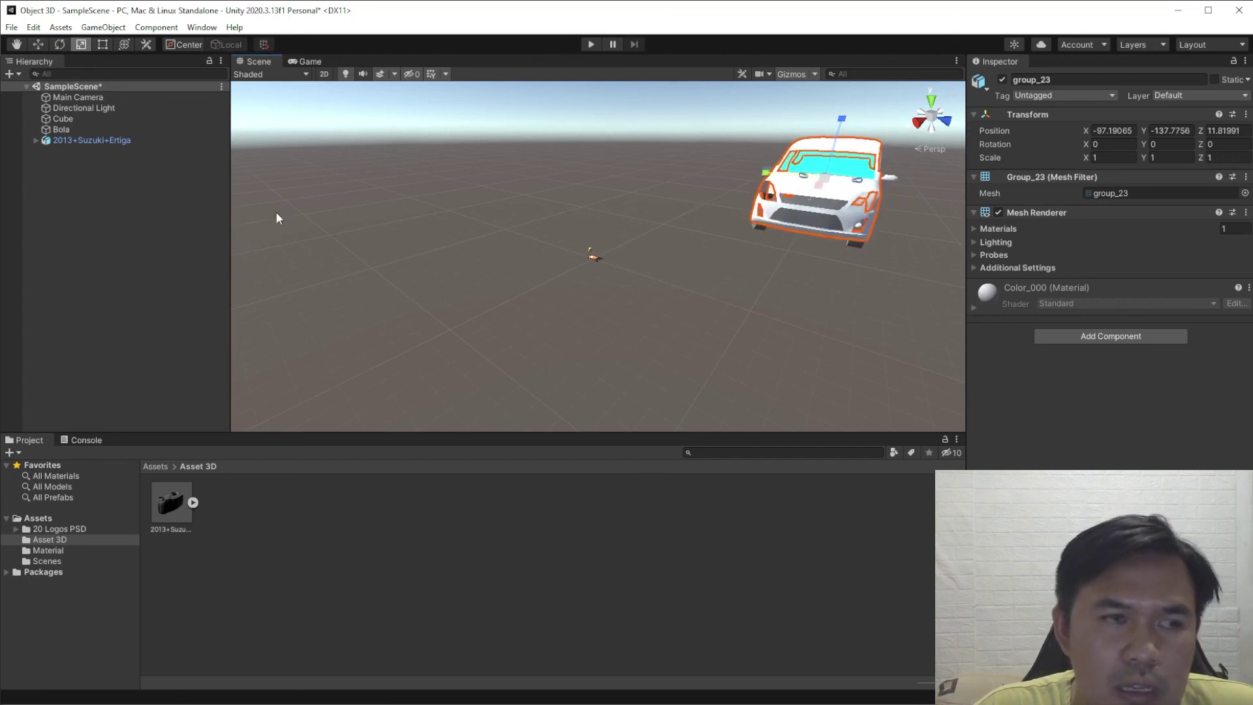
Try to resize the whole 2013+Suzuki+Ertiga model with the Rect Tool
left_click(87, 139)
left_click(102, 44)
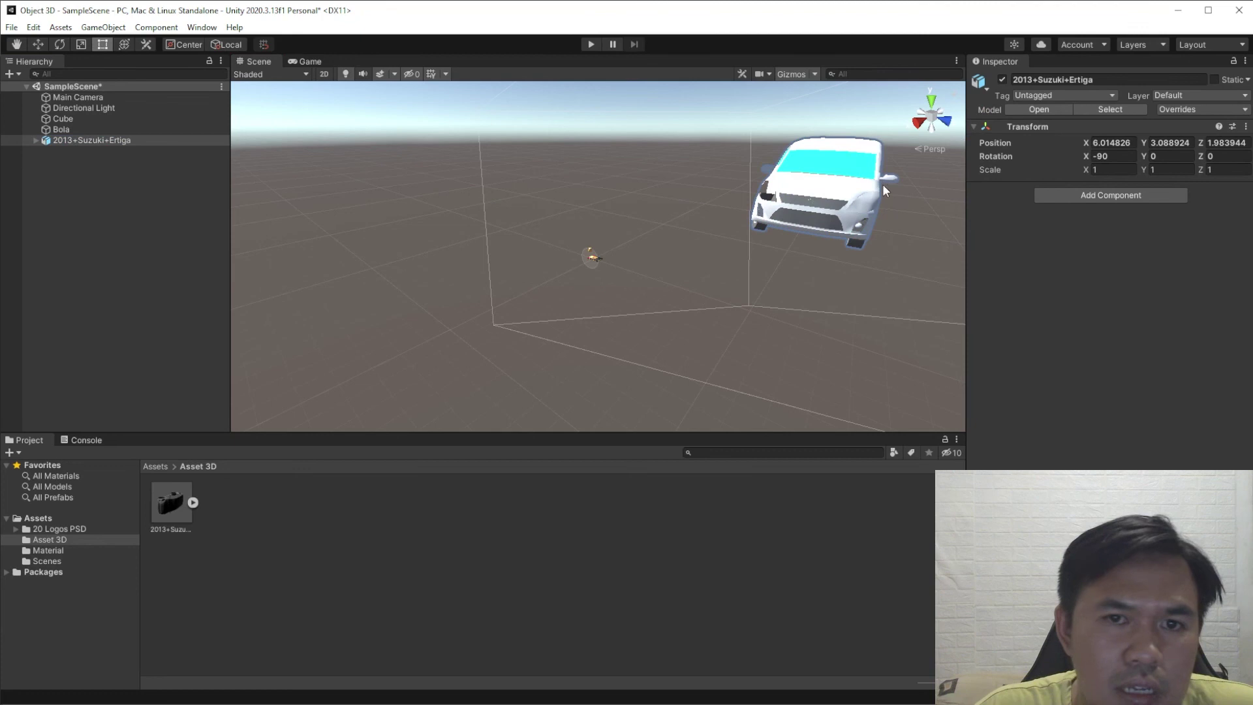
left_click(811, 237)
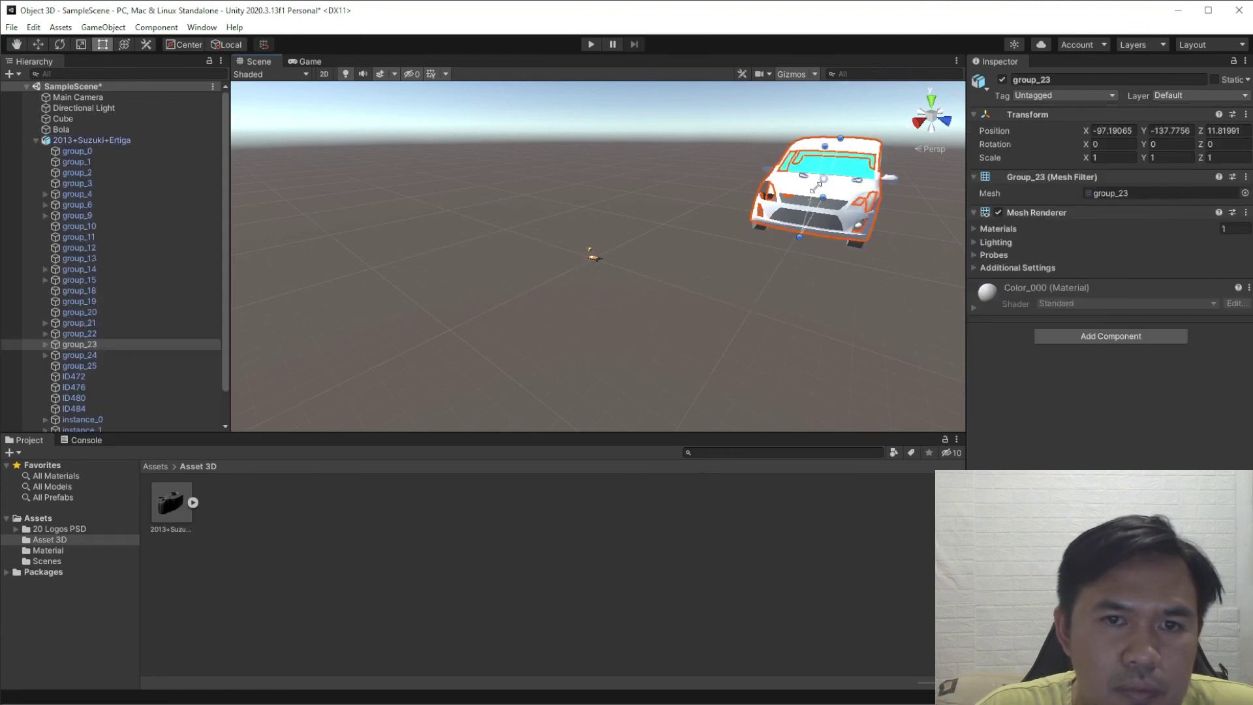
left_click_drag(810, 237, 801, 218)
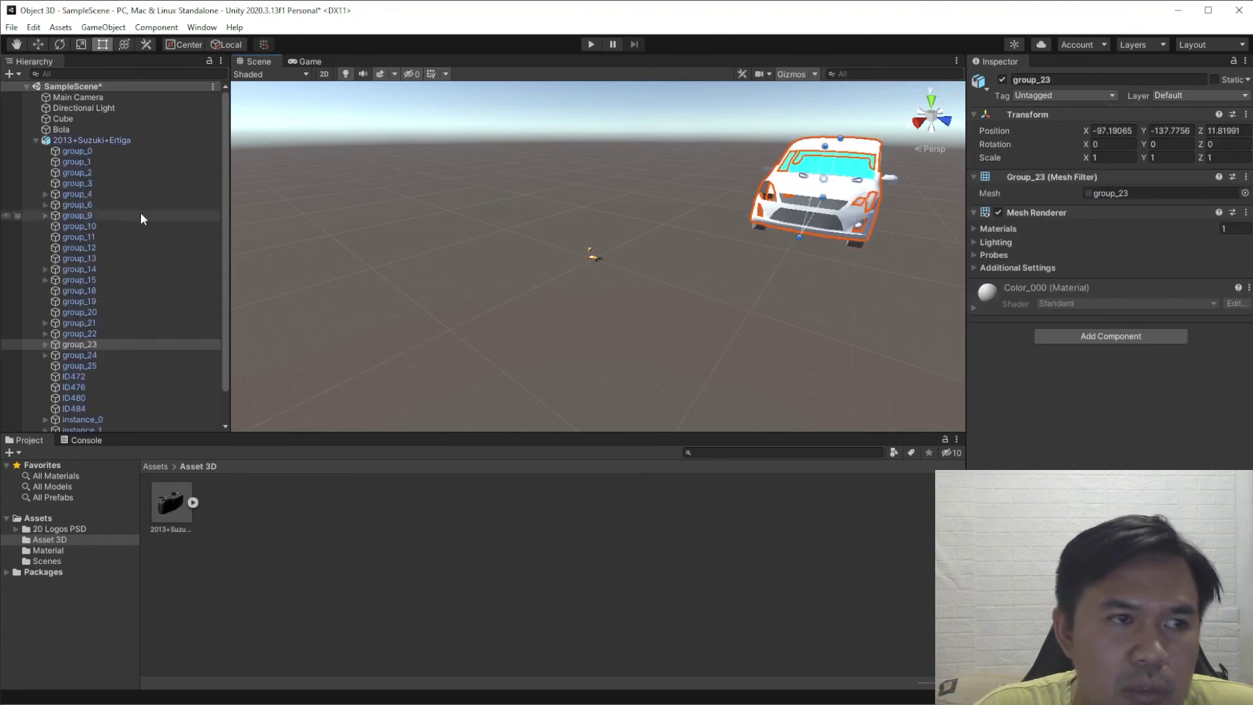
left_click(67, 139)
left_click(35, 140)
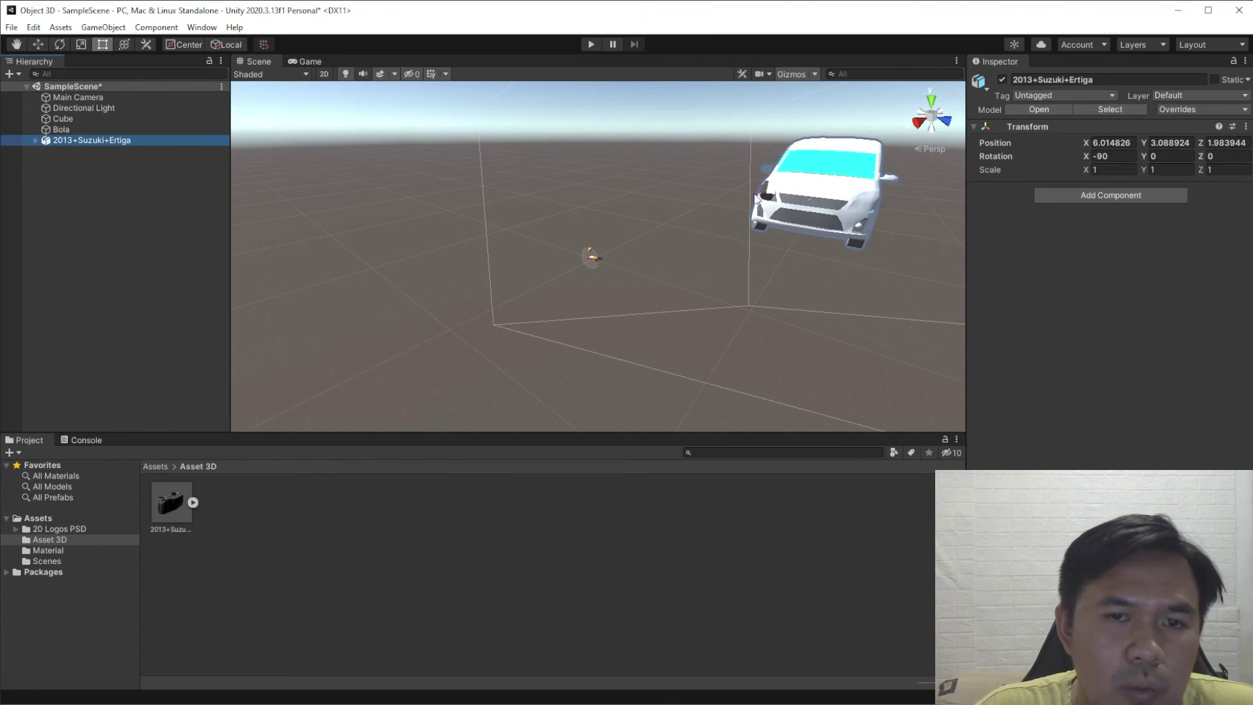
scroll(755, 196, "down", 3)
left_click_drag(679, 146, 883, 267)
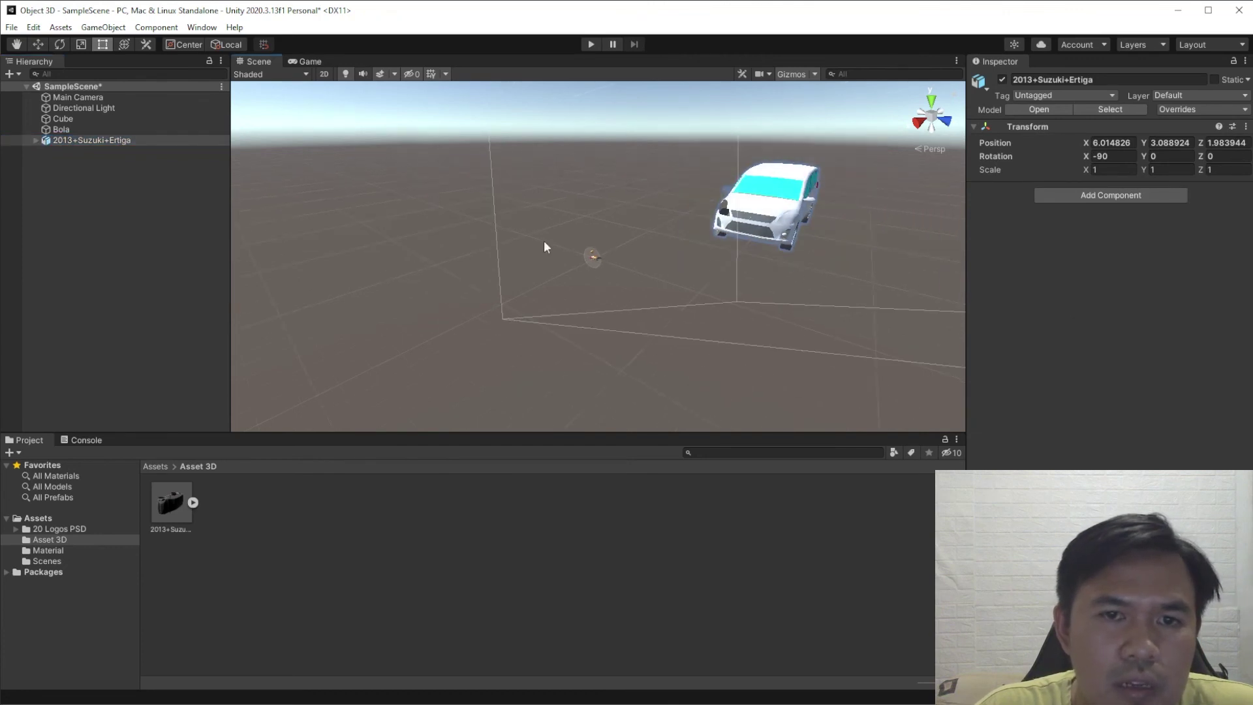
Try to shrink the whole 2013+Suzuki+Ertiga model freehand with the Scale Tool, undoing the first height change
left_click(81, 44)
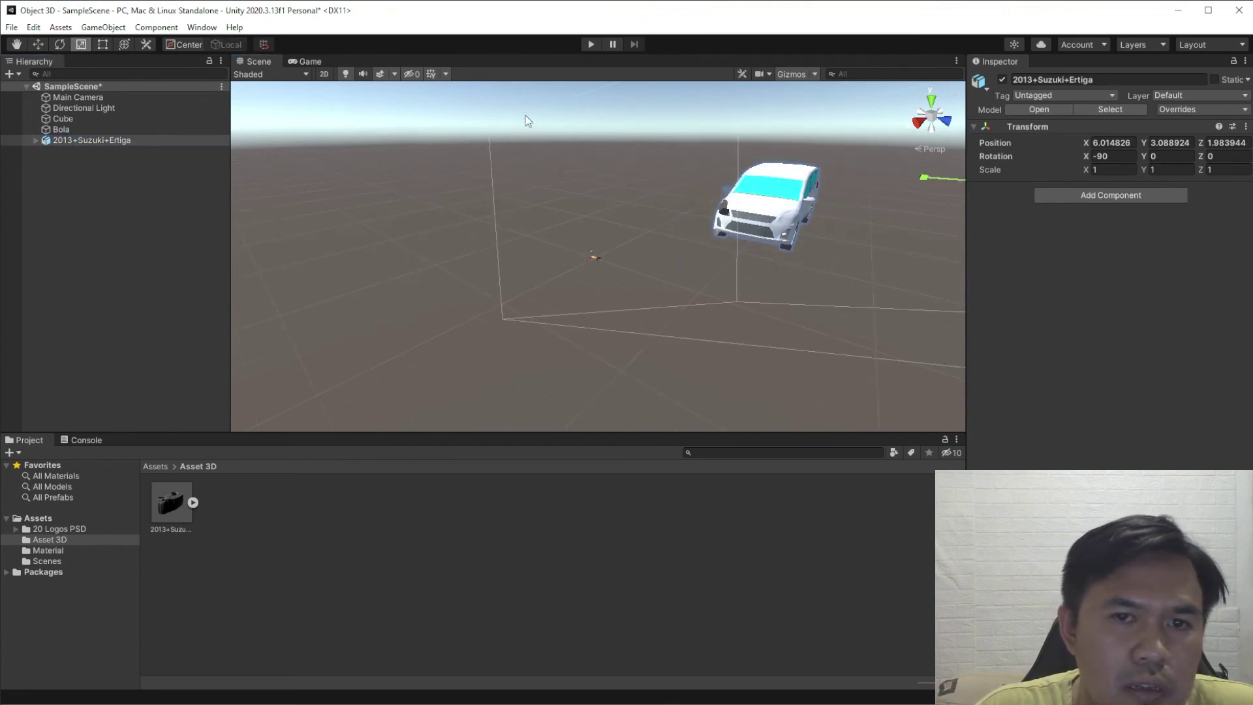
left_click_drag(741, 187, 781, 189, "alt")
left_click_drag(874, 155, 868, 189)
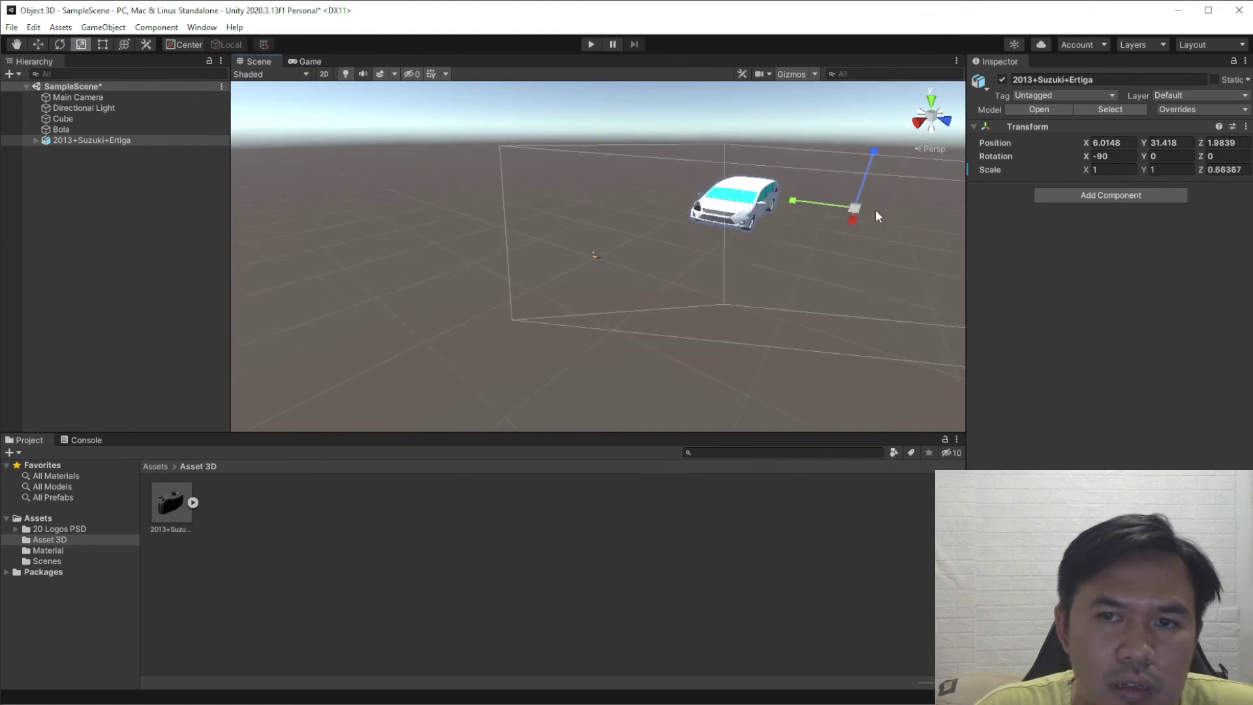
key("ctrl+z")
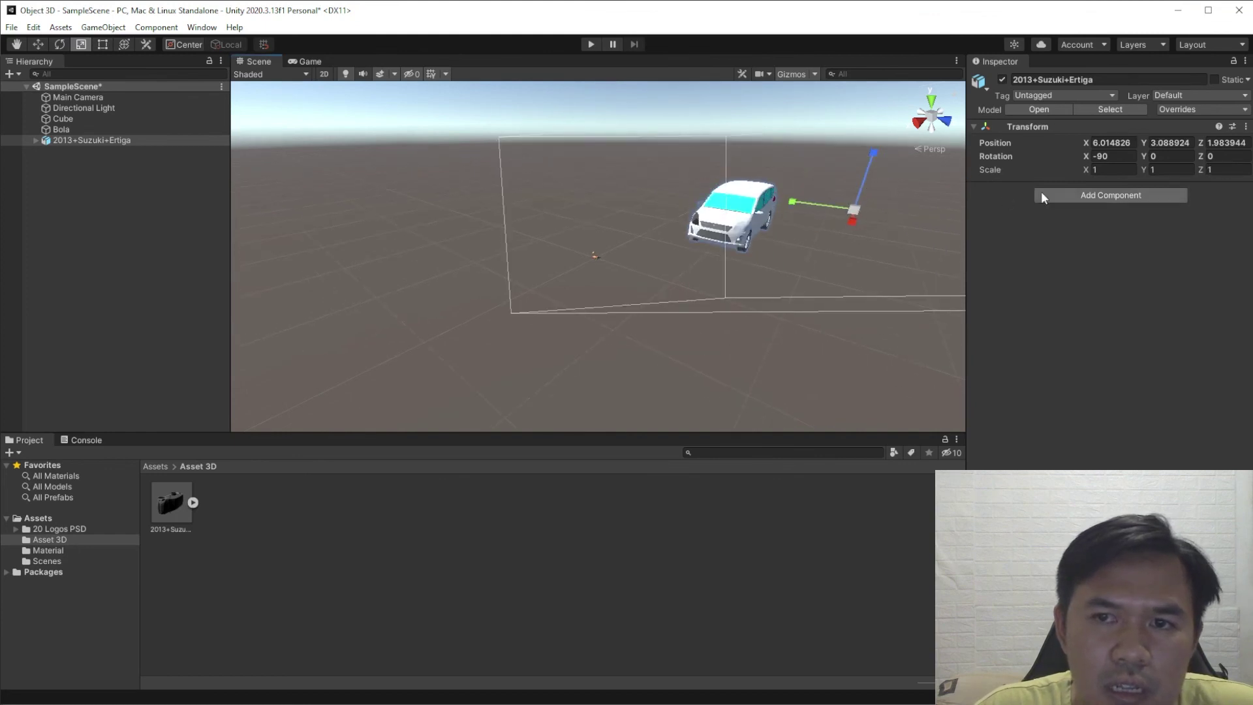
left_click_drag(872, 153, 821, 210)
left_click_drag(867, 152, 875, 159)
Set the 2013+Suzuki+Ertiga model's scale to 0.3 on the X, Y and Z axes
left_click(1110, 172)
type("0")
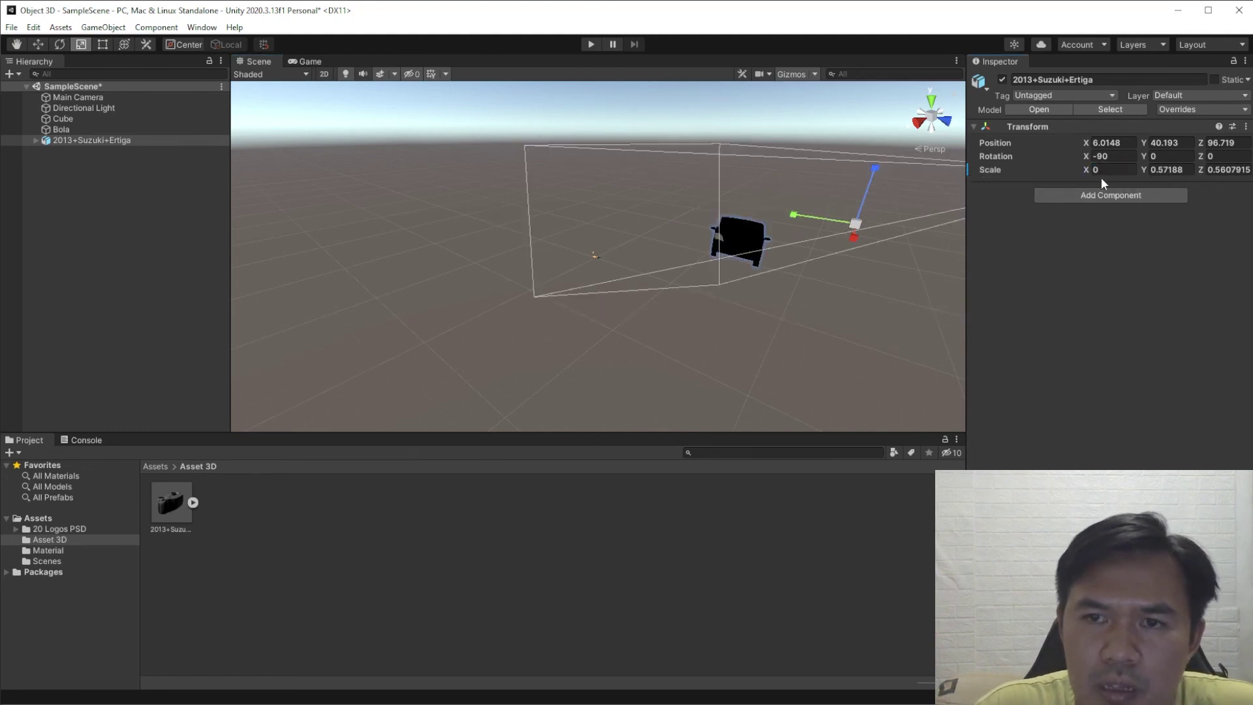
type(".5")
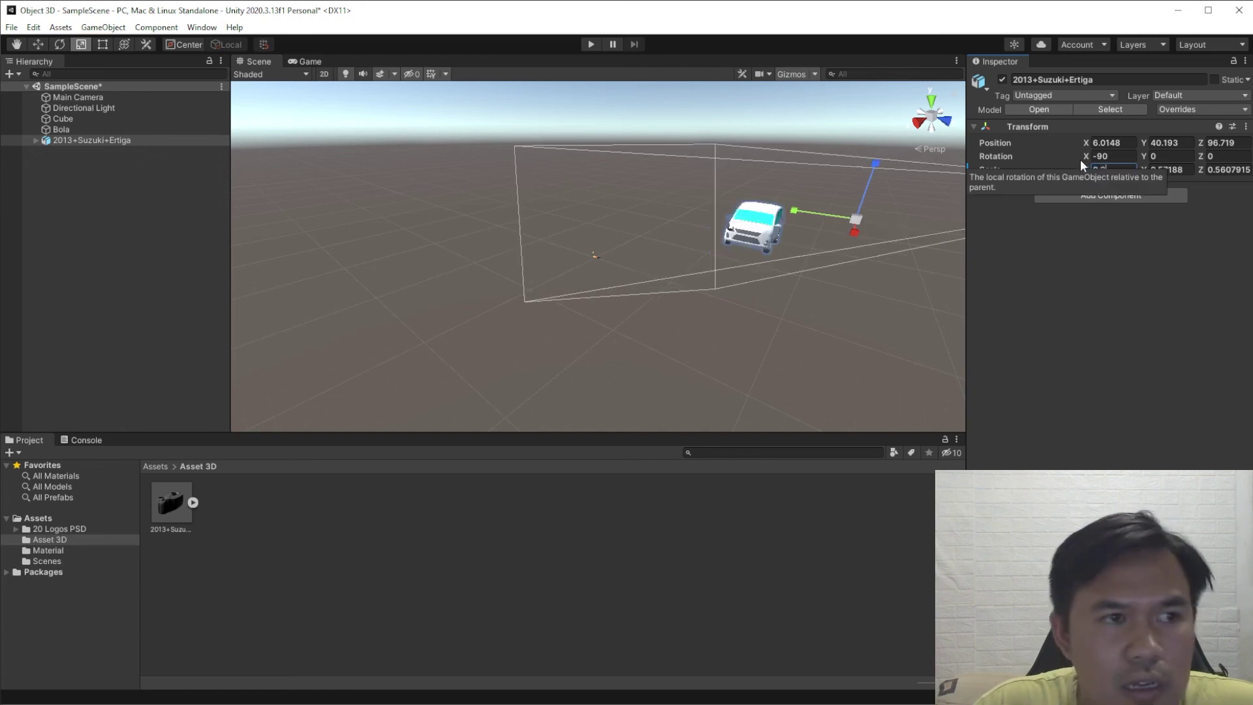
key("Tab")
type("0.3")
key("Tab")
type("0.3")
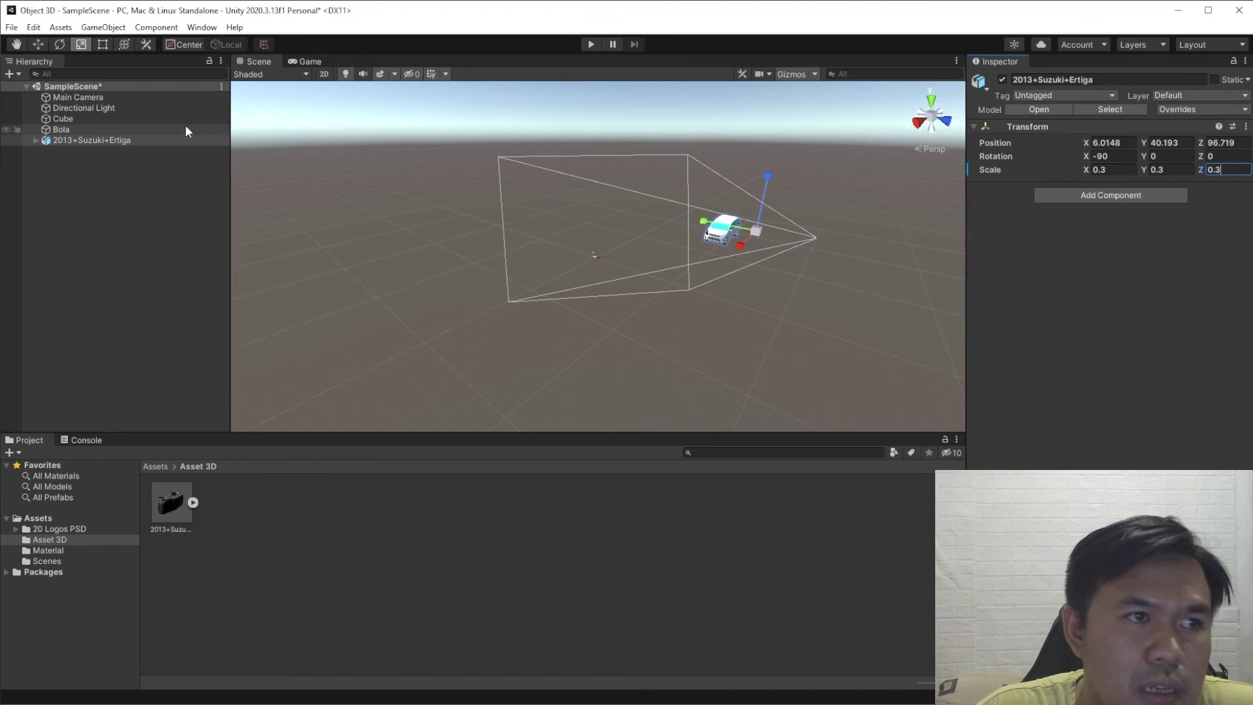
Move the scaled-down car next to the cube and ball with the Move Tool, and deselect it
type("q")
scroll(442, 268, "up", 5)
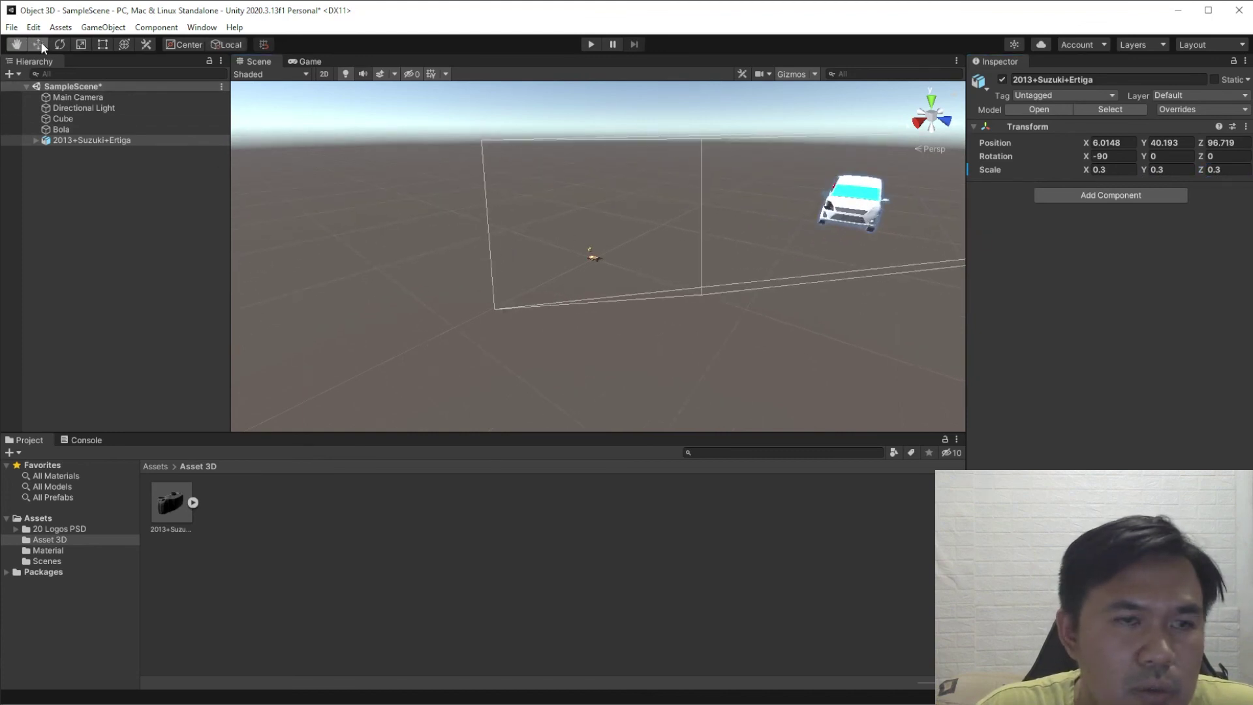
left_click_drag(956, 188, 612, 243)
scroll(652, 248, "up", 5)
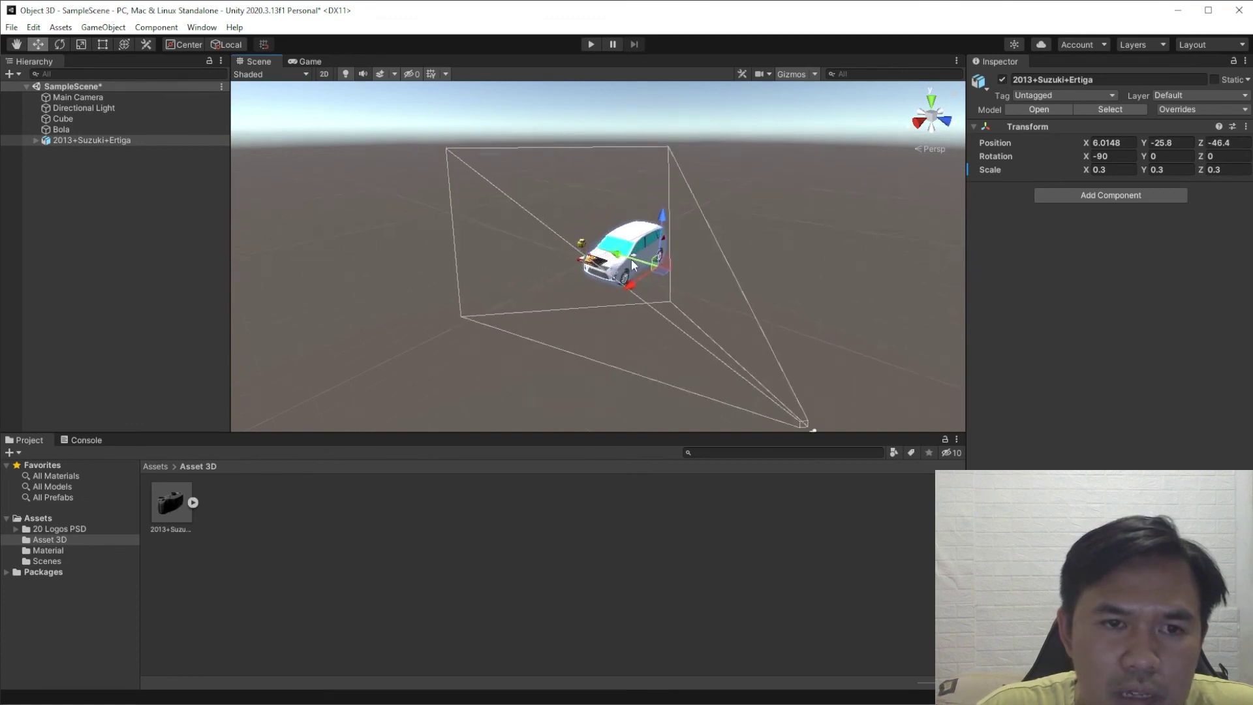
left_click_drag(774, 256, 723, 269)
left_click(318, 223)
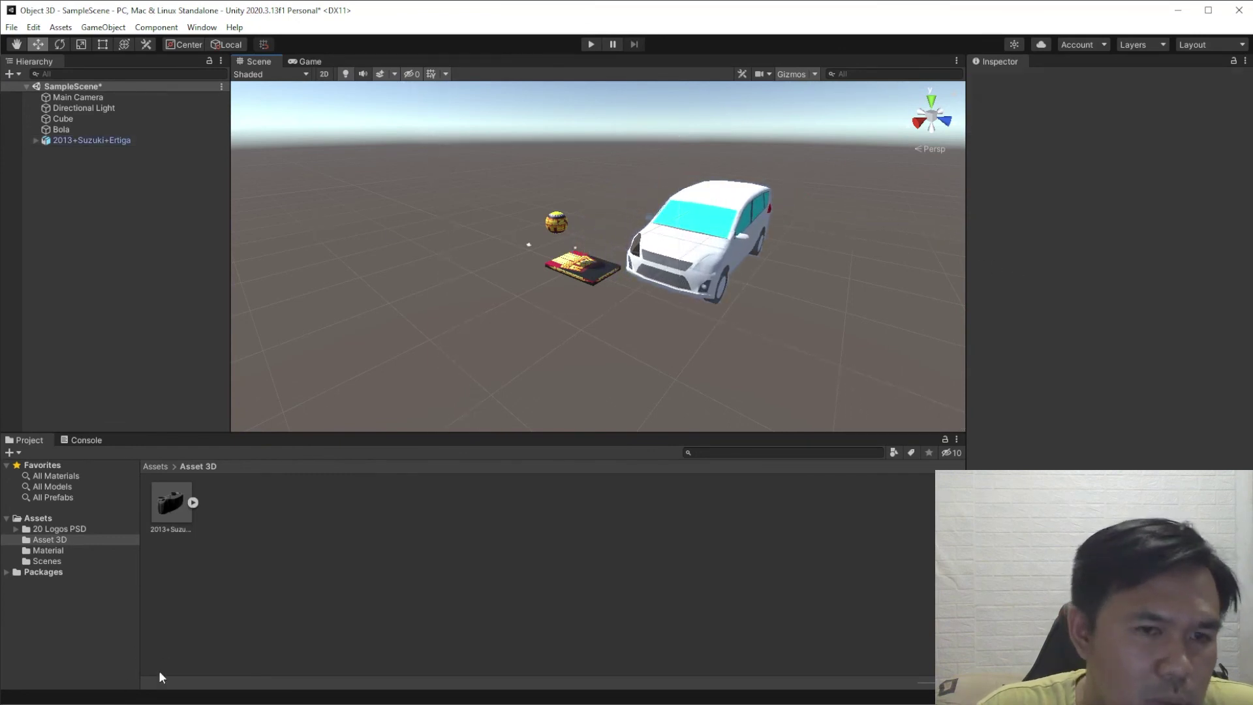
right_click_drag(717, 271, 686, 262)
Import Rumah Agung.dae from the RumahAgung folder inside object baru into the project's Asset 3D folder
mouse_move(71, 702)
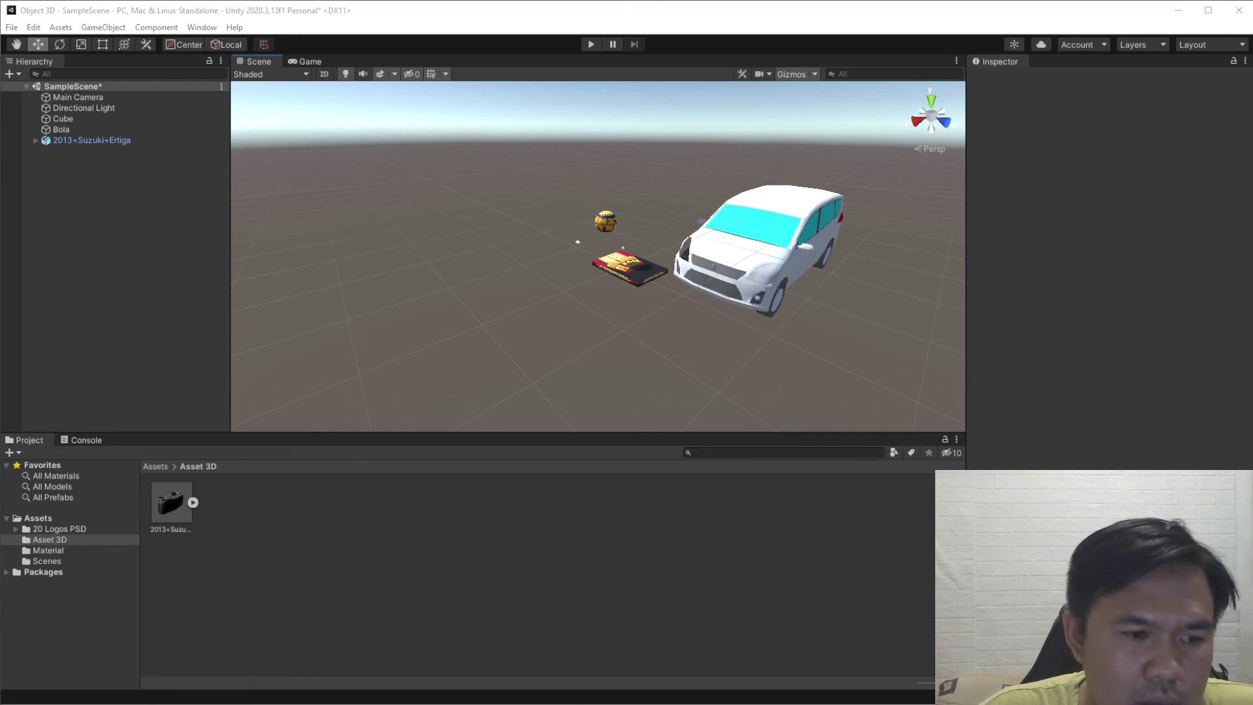
left_click(188, 672)
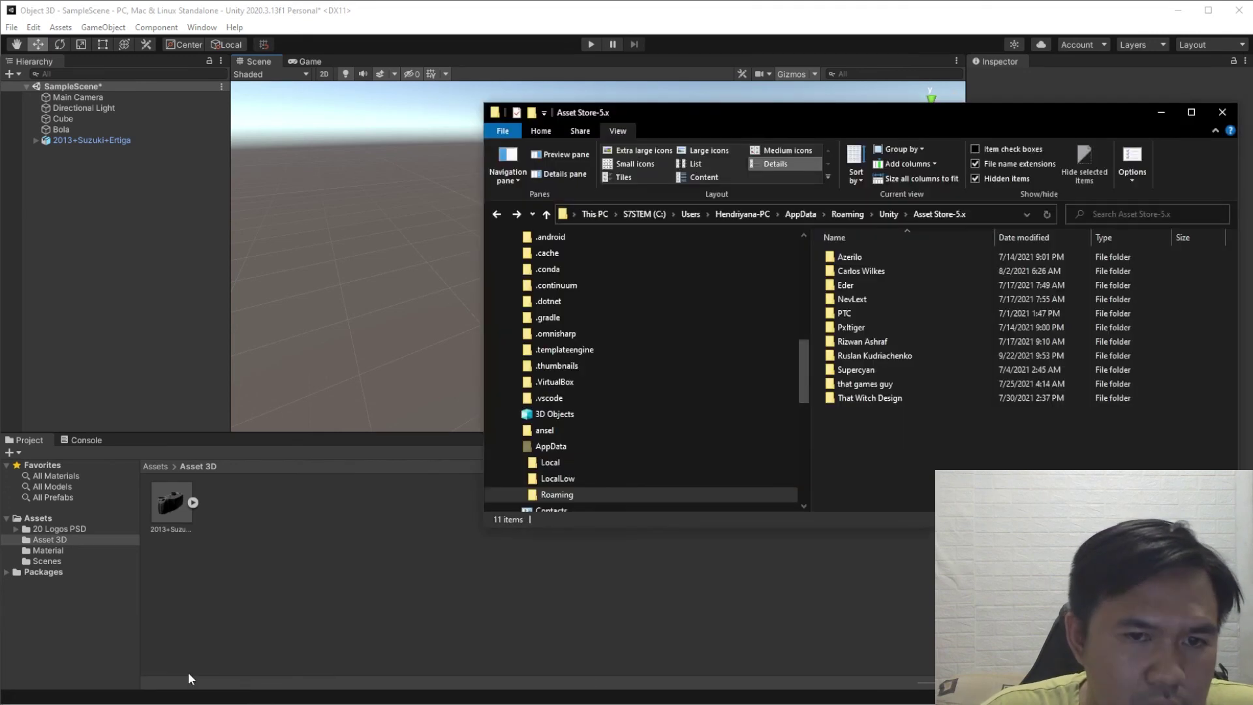
left_click(1161, 115)
mouse_move(71, 701)
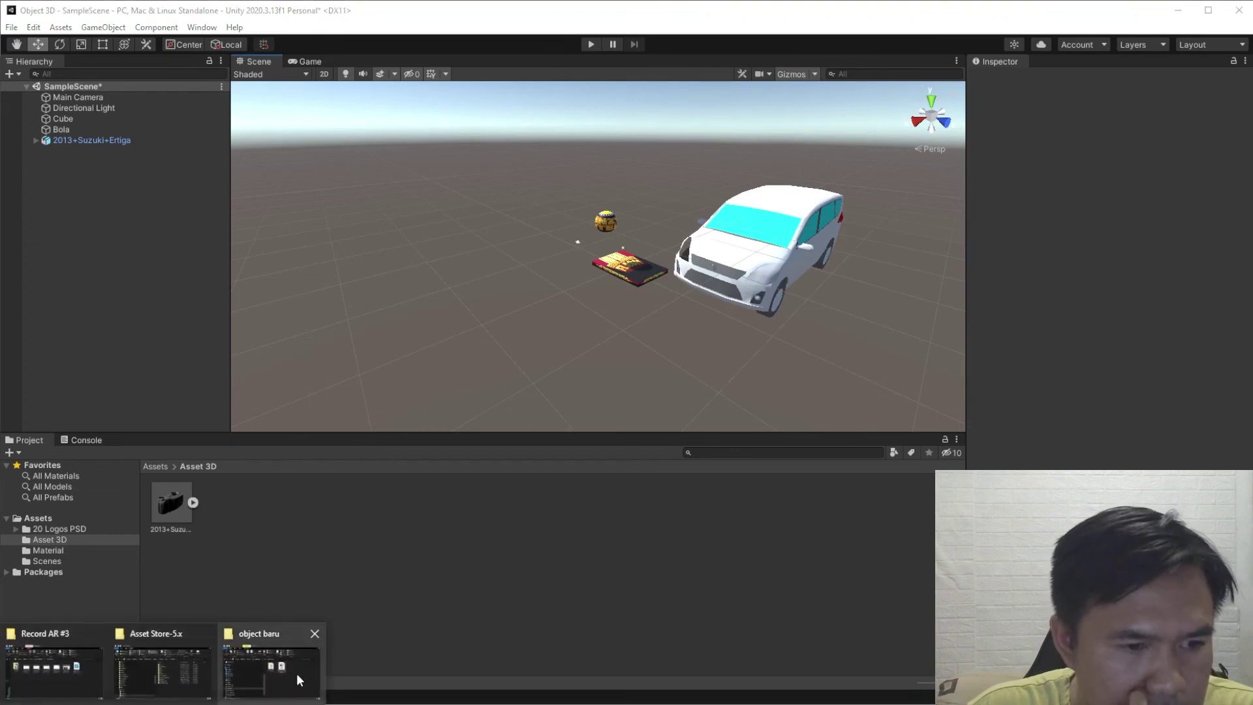
left_click(297, 672)
double_click(570, 261)
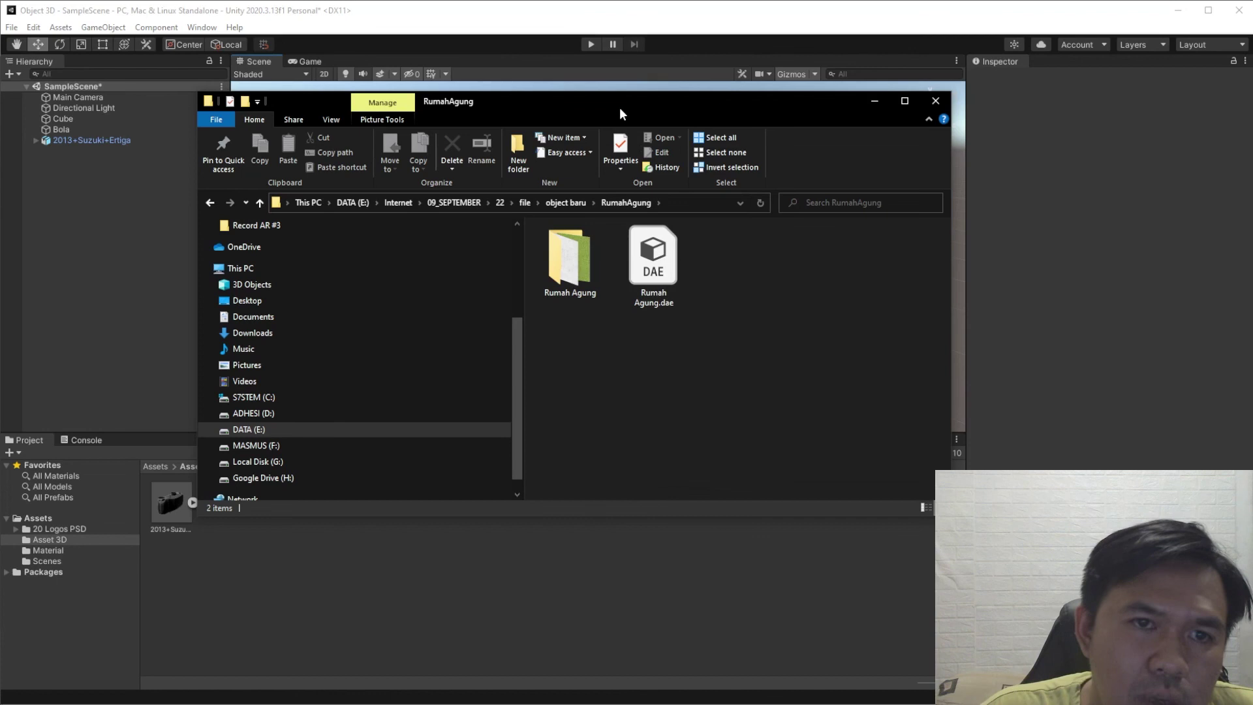
left_click_drag(620, 107, 764, 105)
left_click_drag(786, 304, 471, 582)
Place the imported Rumah Agung house model in the scene and view it from the front
left_click_drag(226, 518, 454, 307)
scroll(454, 310, "down", 3)
scroll(556, 310, "down", 10)
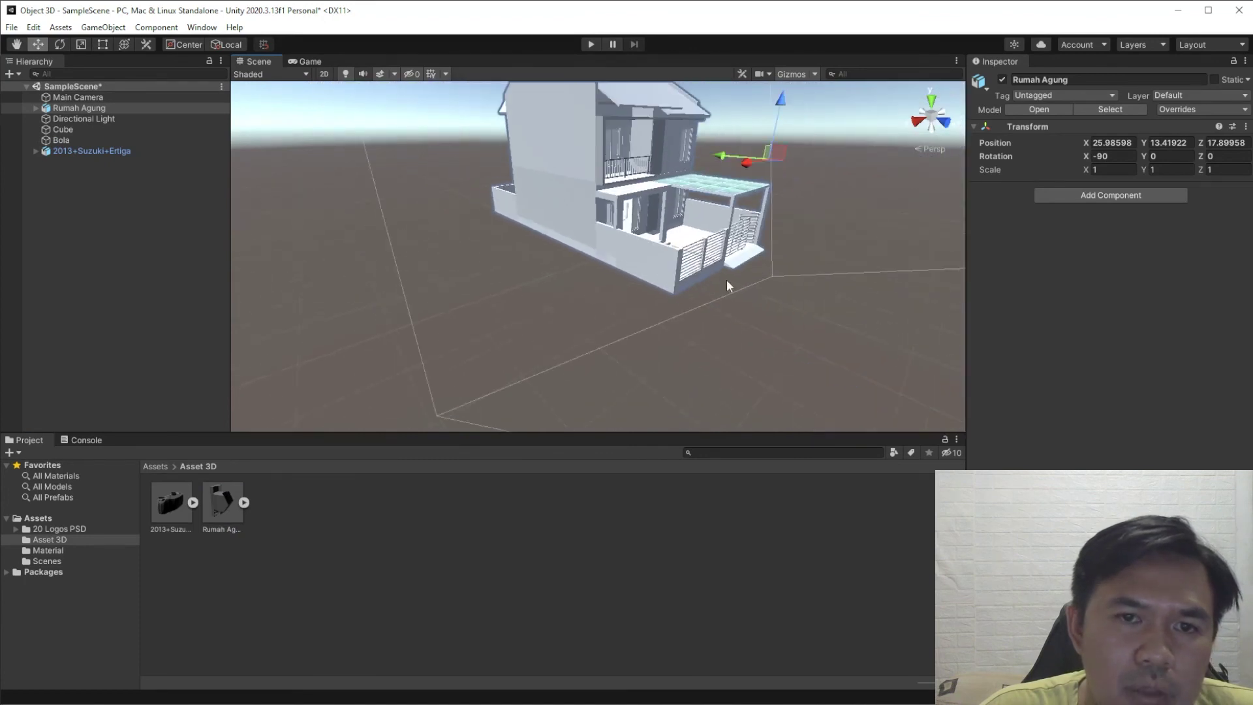
left_click_drag(760, 265, 717, 274, "alt")
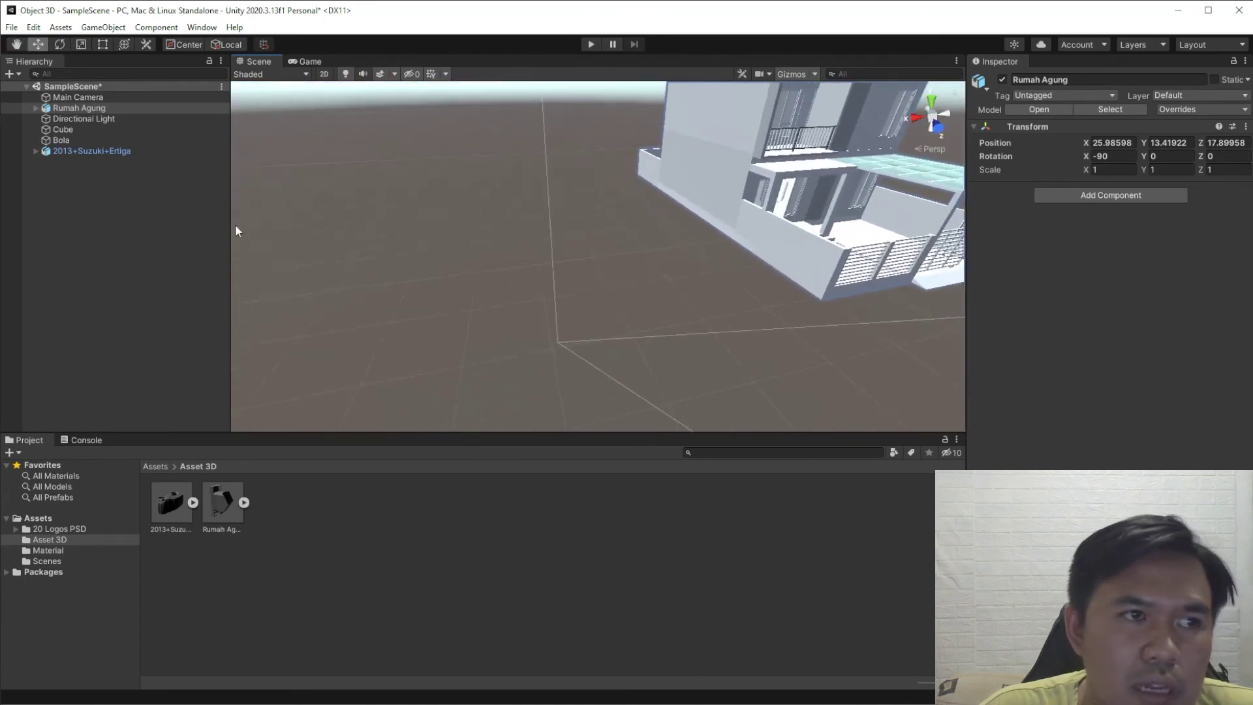
left_click_drag(236, 146, 351, 274, "alt")
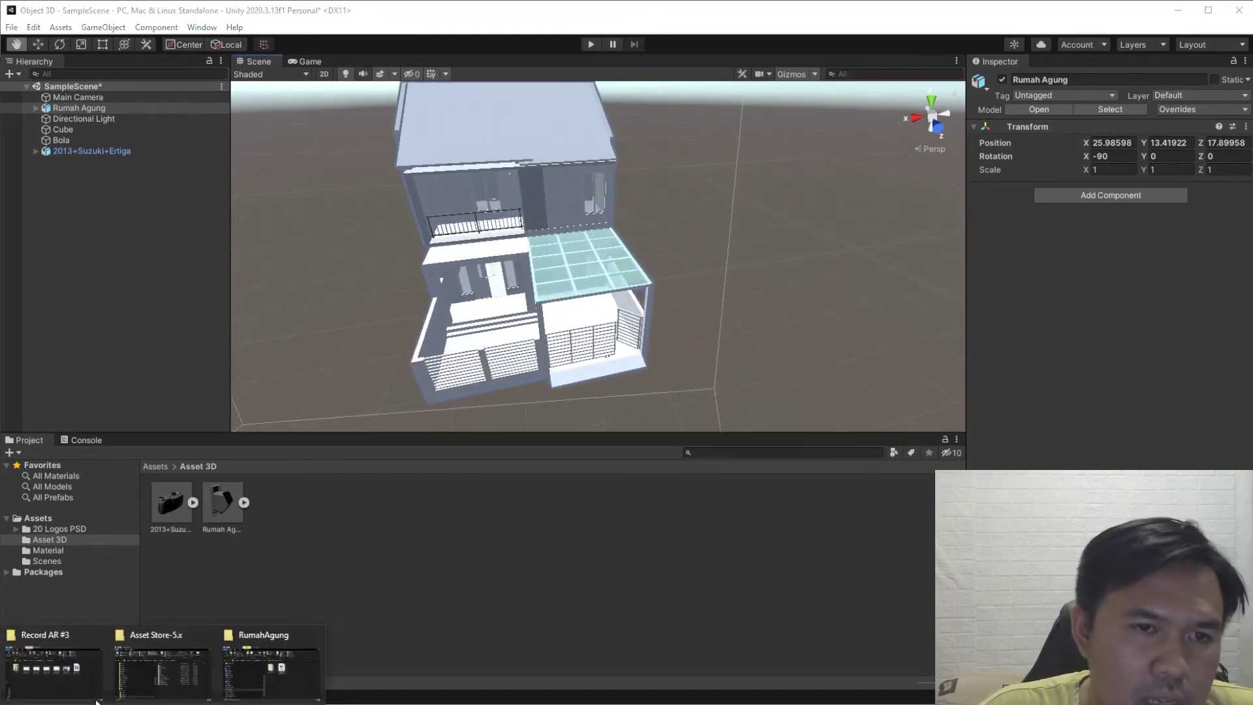
Import the Rumah Agung texture folder into Asset 3D so the house model picks up its textures
left_click(287, 666)
left_click_drag(713, 258, 288, 570)
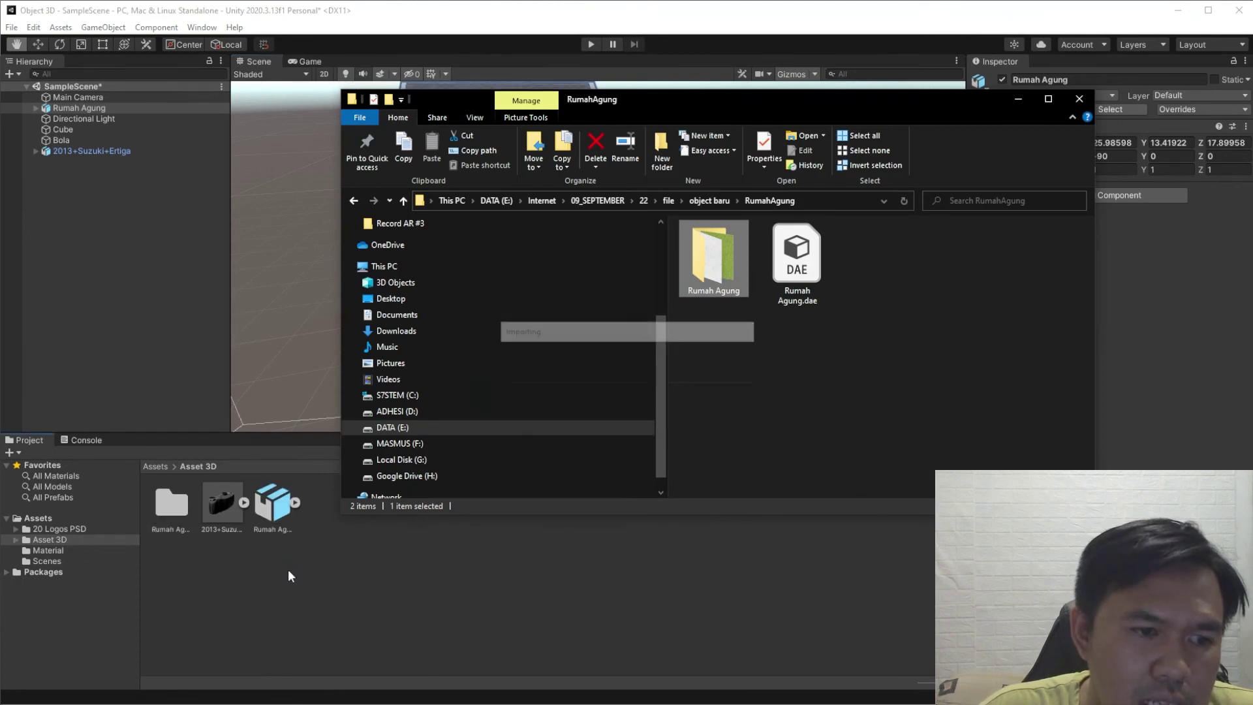
left_click(288, 569)
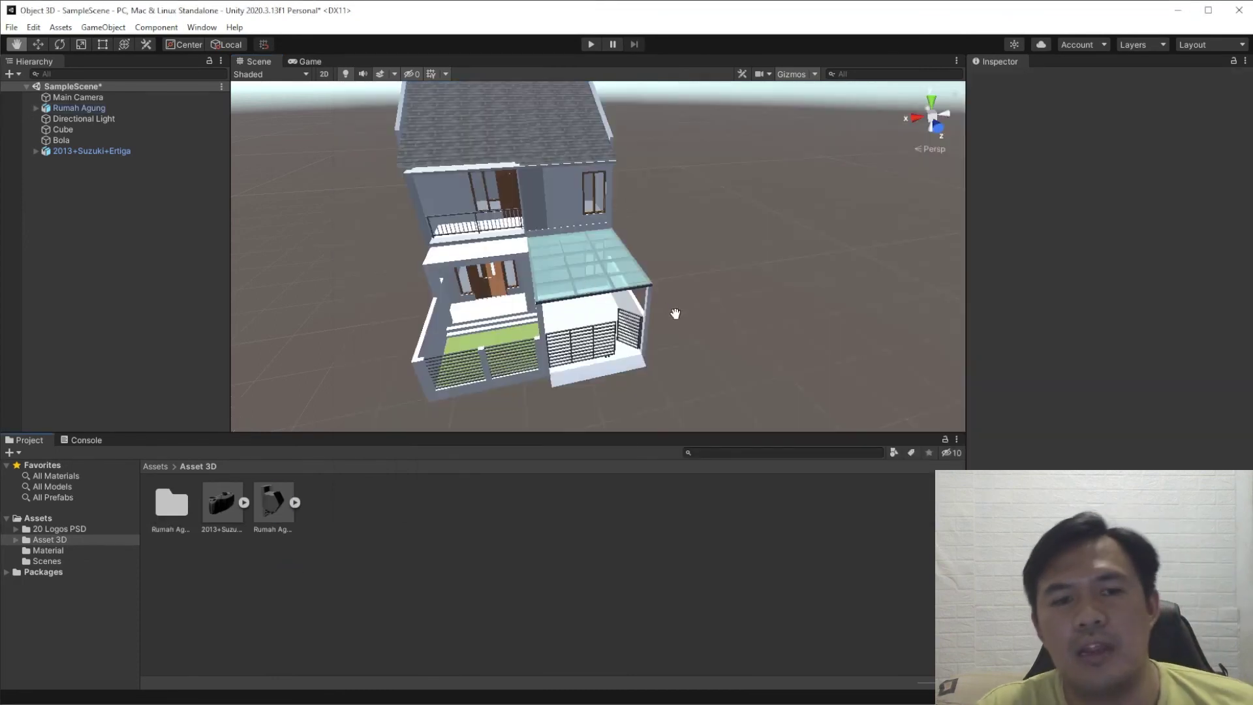
scroll(532, 291, "down", 1)
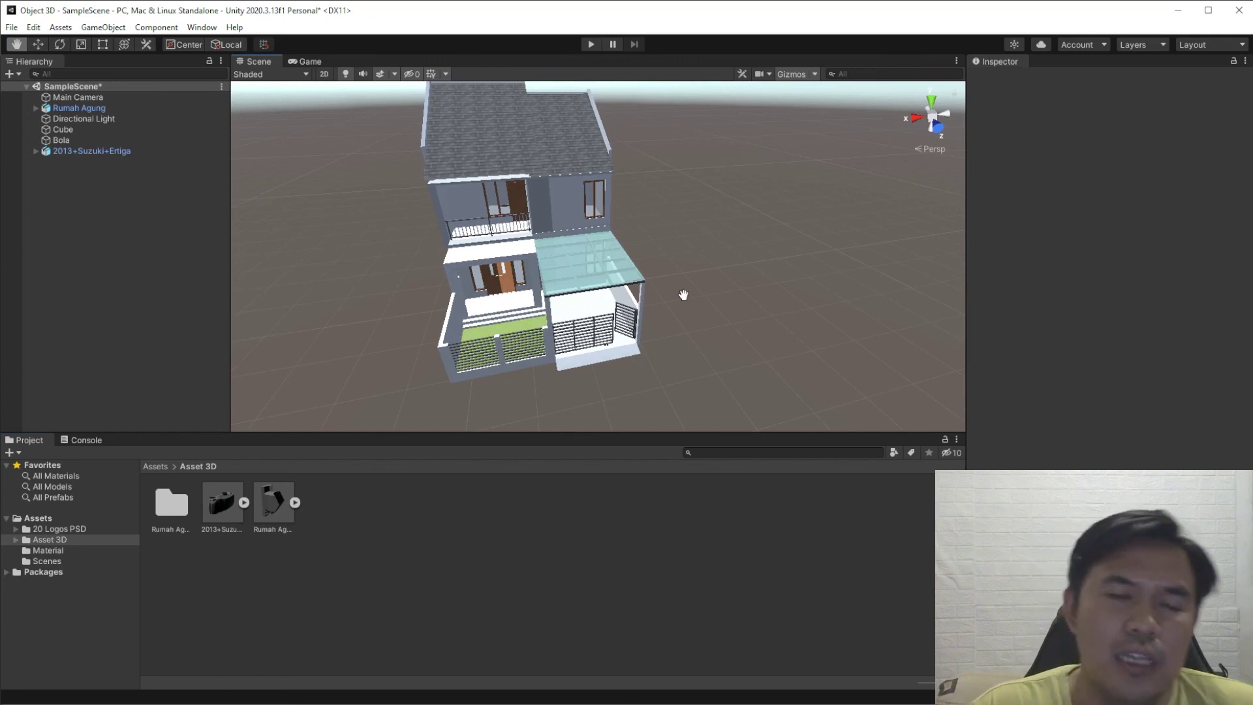